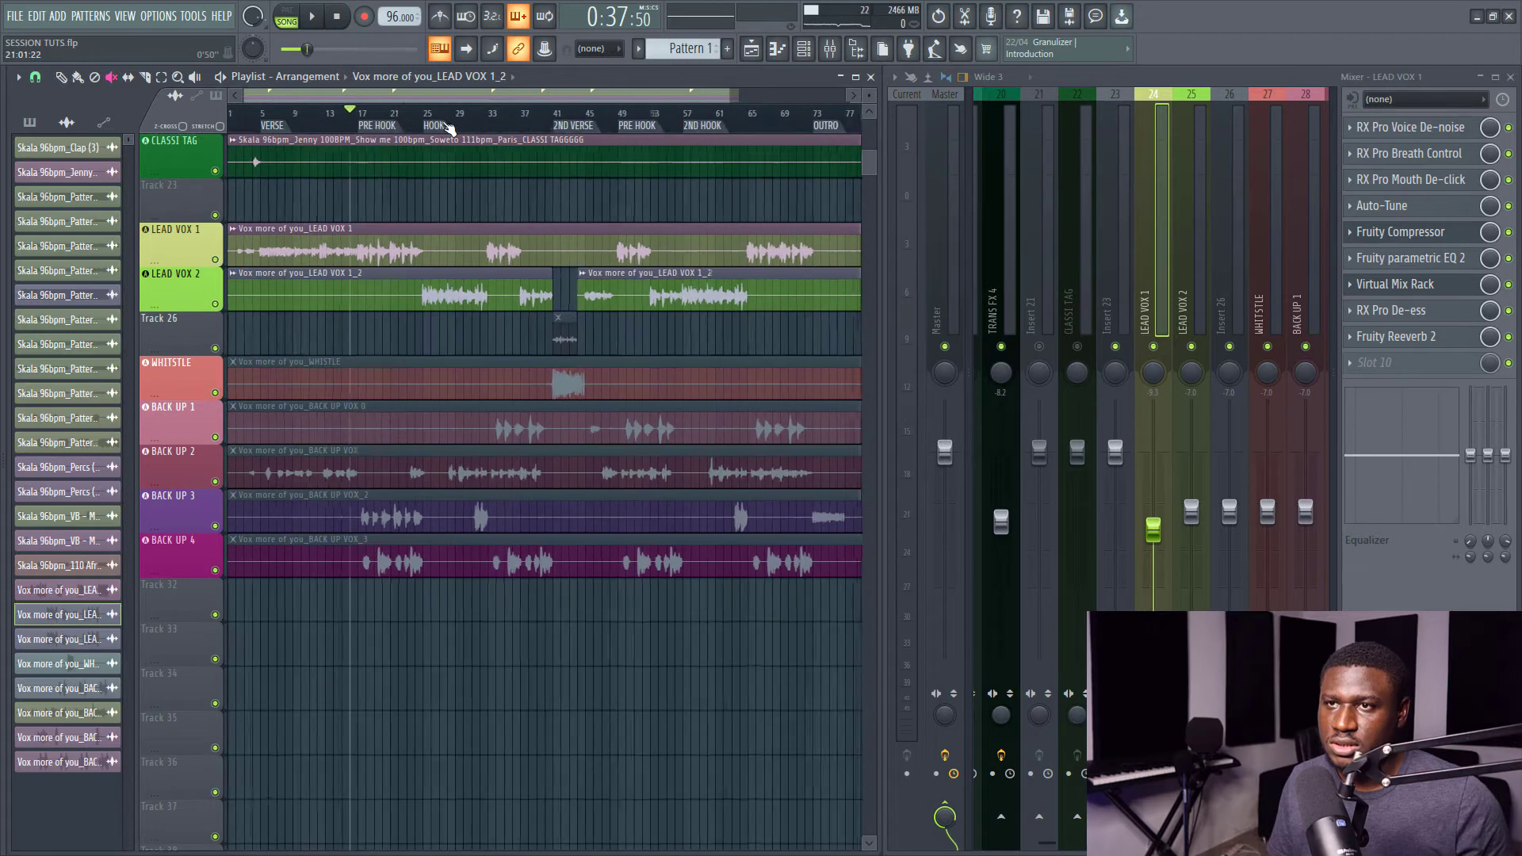
# Unmute the BACK UP 2 vocal clip and lower its mixer track volume to about -11.9 dB.
pyautogui.click(456, 476)
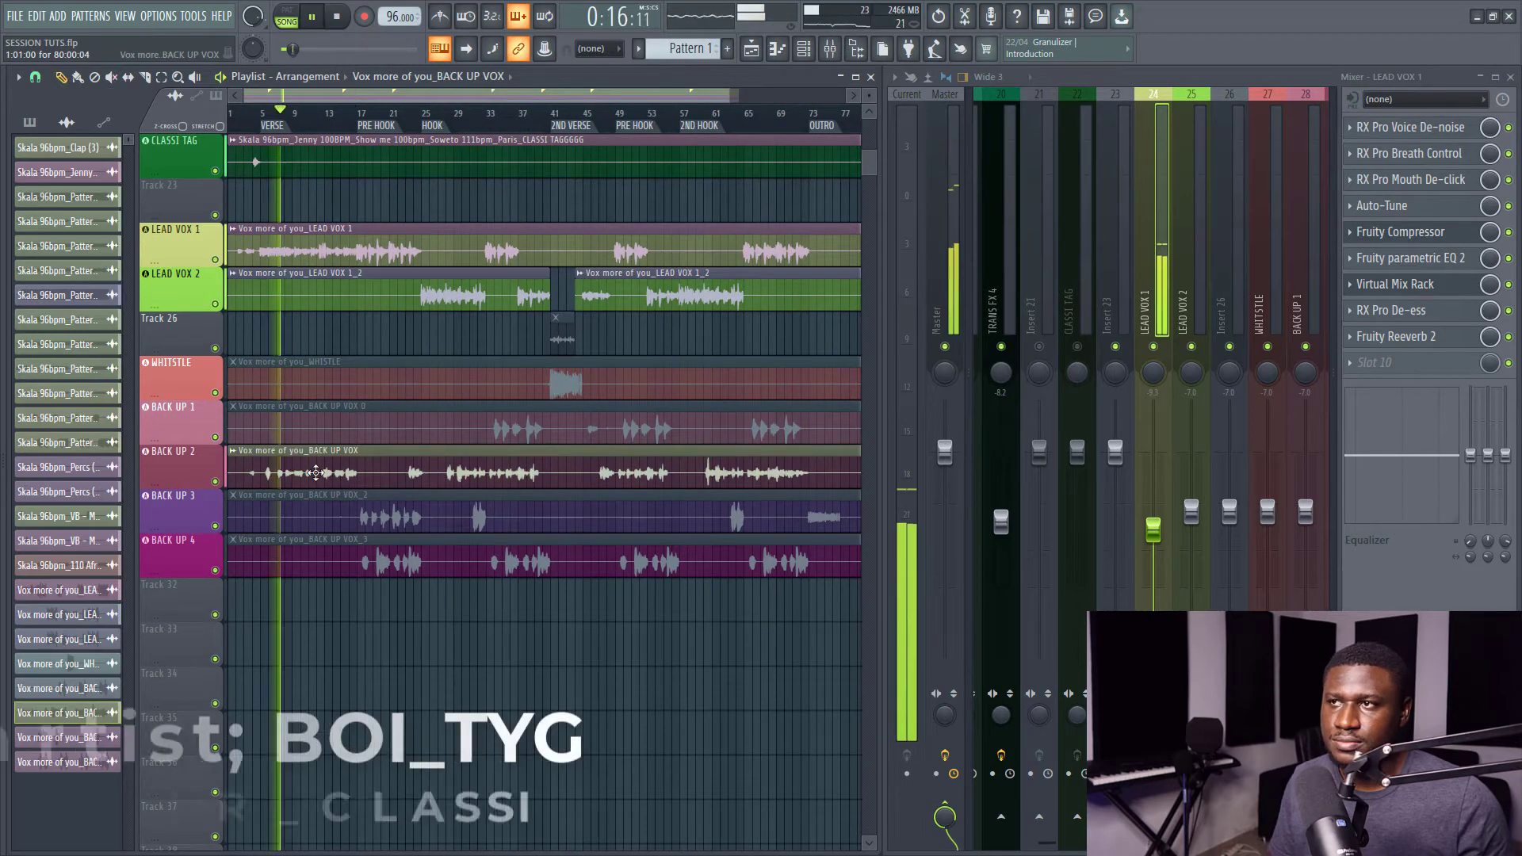
pyautogui.doubleClick(317, 473)
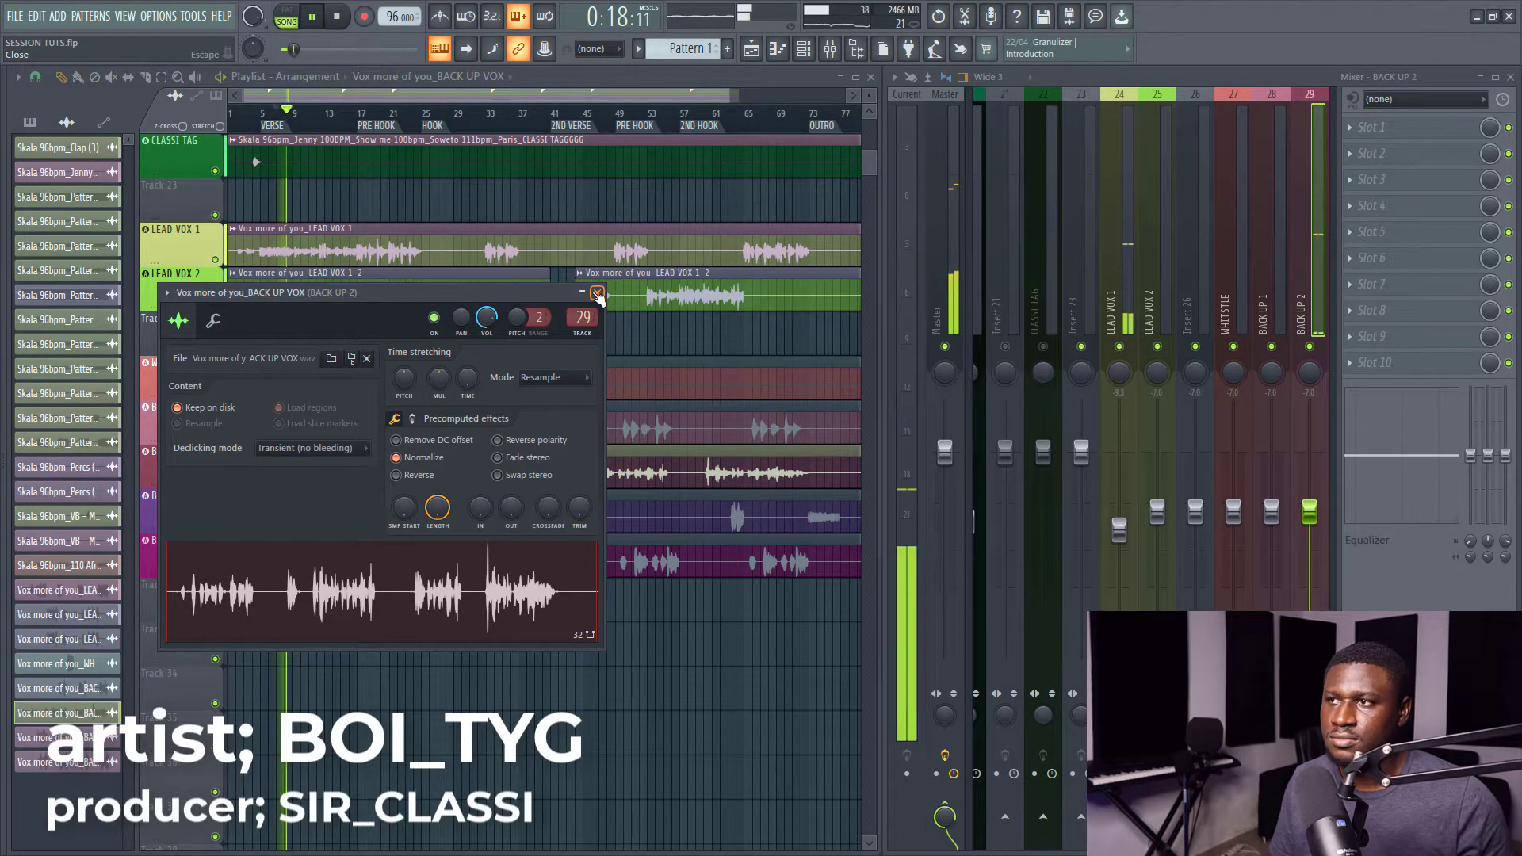
pyautogui.click(598, 293)
pyautogui.moveTo(1309, 512); pyautogui.dragTo(1309, 548)
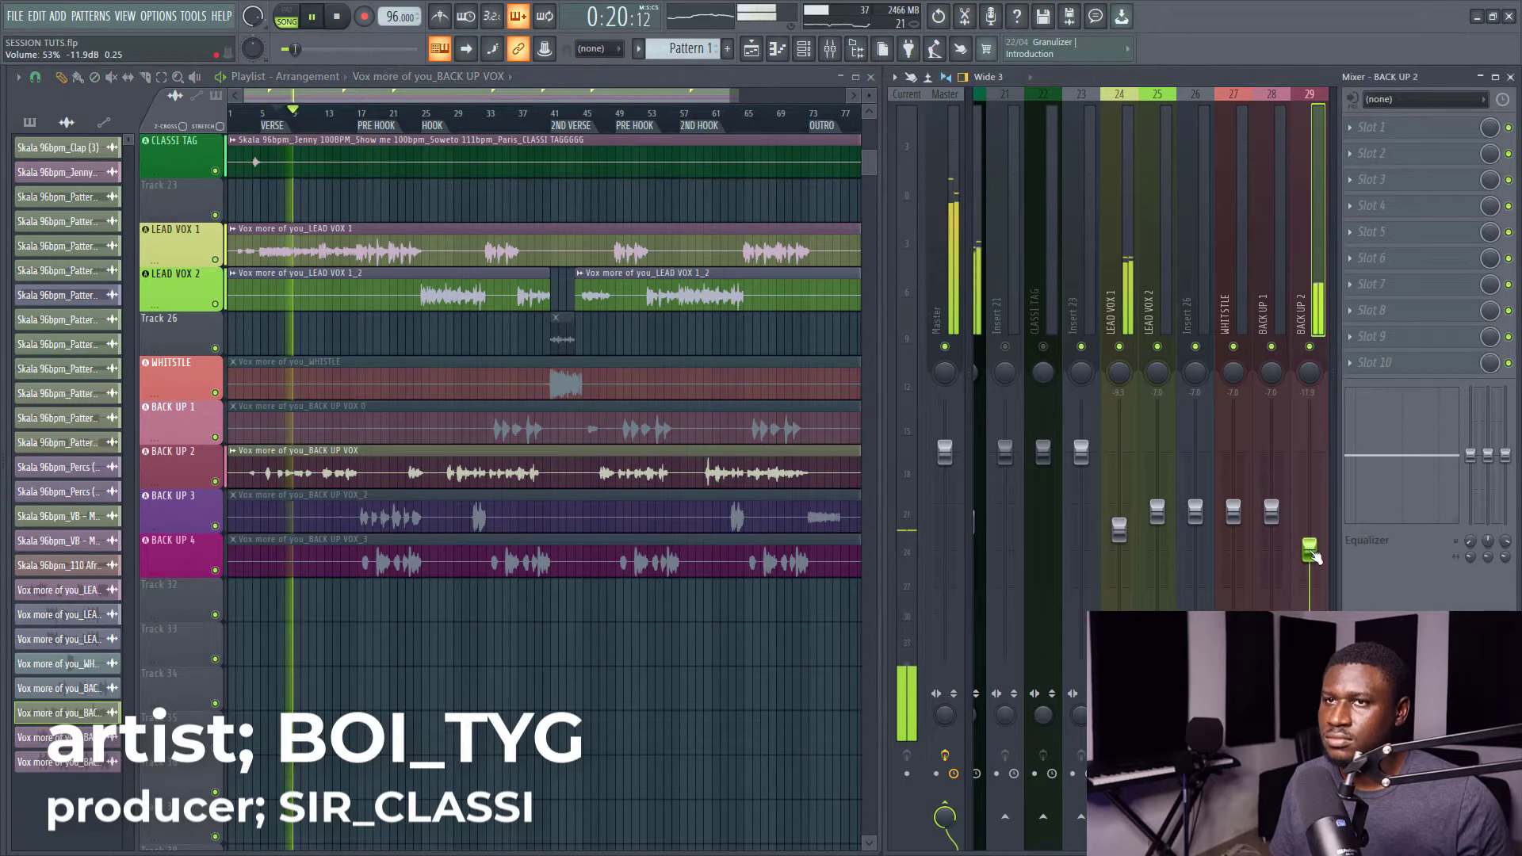
# Pan the BACK UP 2 mixer track to the left and lower its volume to about -14.6 dB.
pyautogui.scroll(-3, 1230, 278)
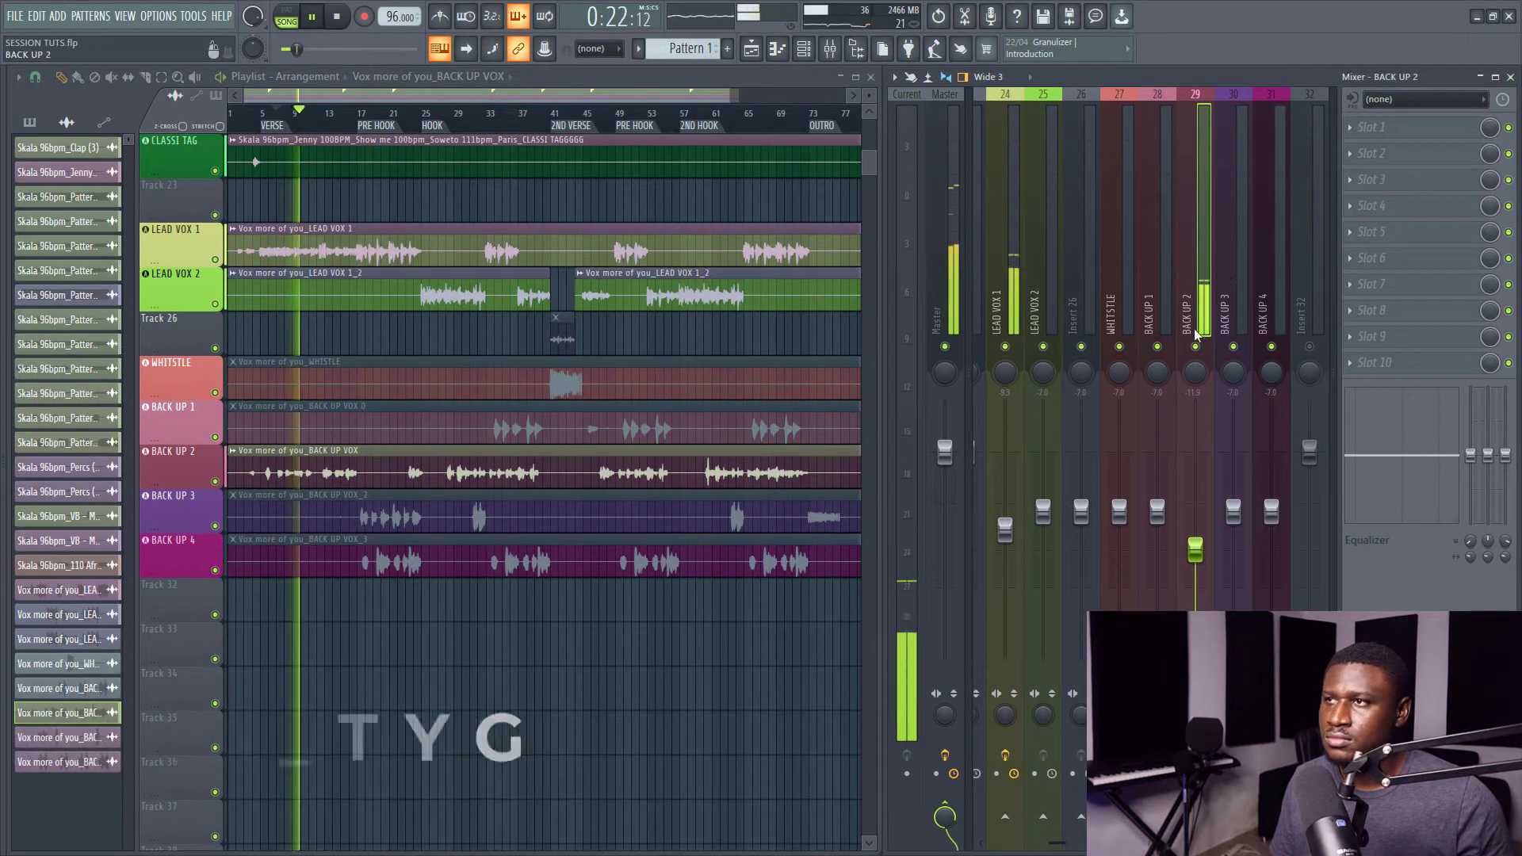
pyautogui.moveTo(1197, 371); pyautogui.dragTo(1178, 418)
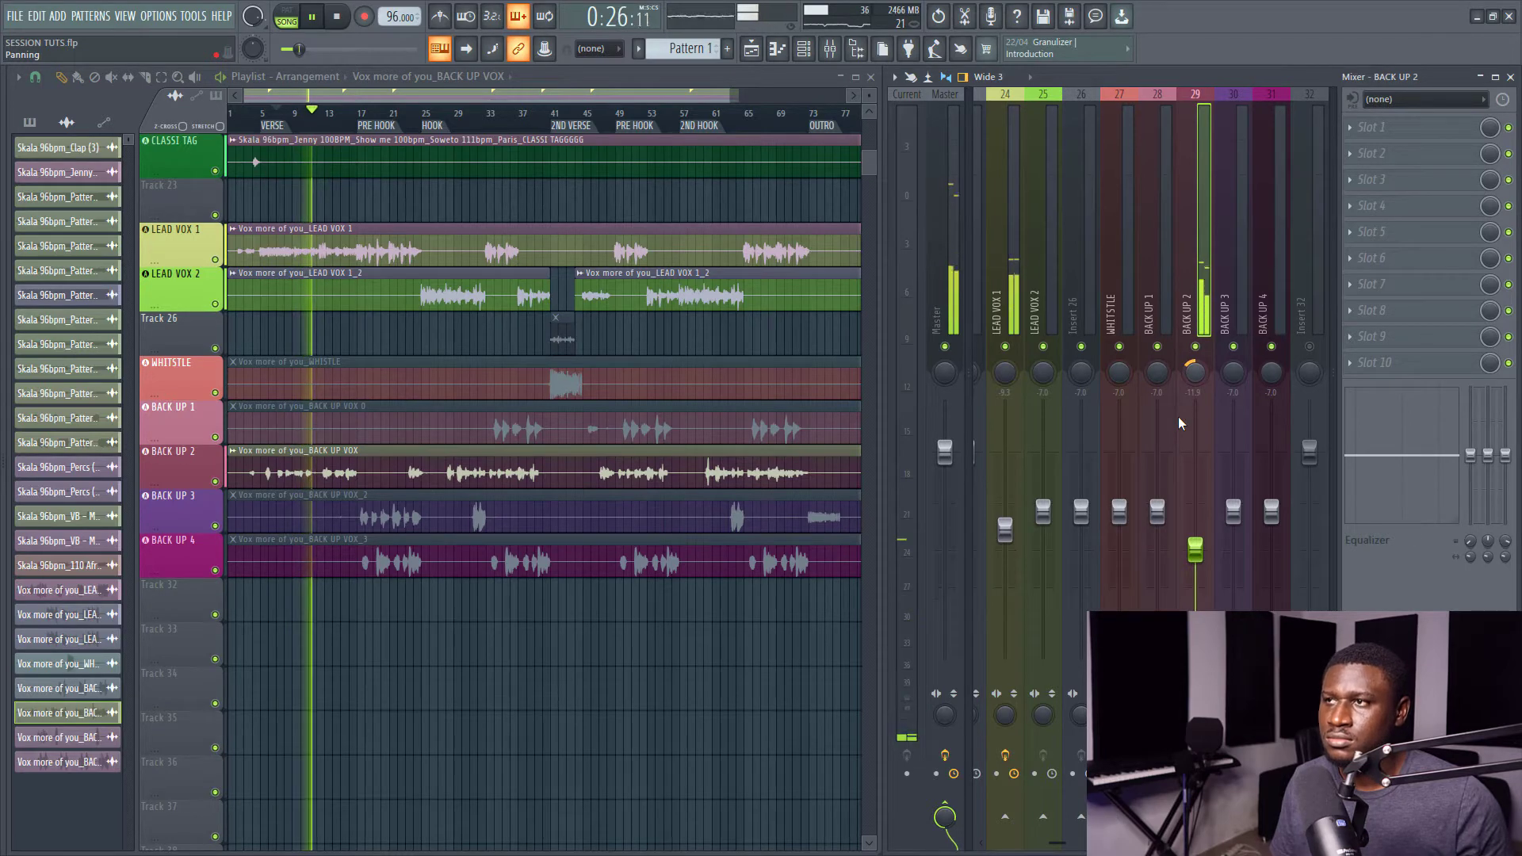
pyautogui.press('space')
pyautogui.moveTo(1195, 548); pyautogui.dragTo(1195, 565)
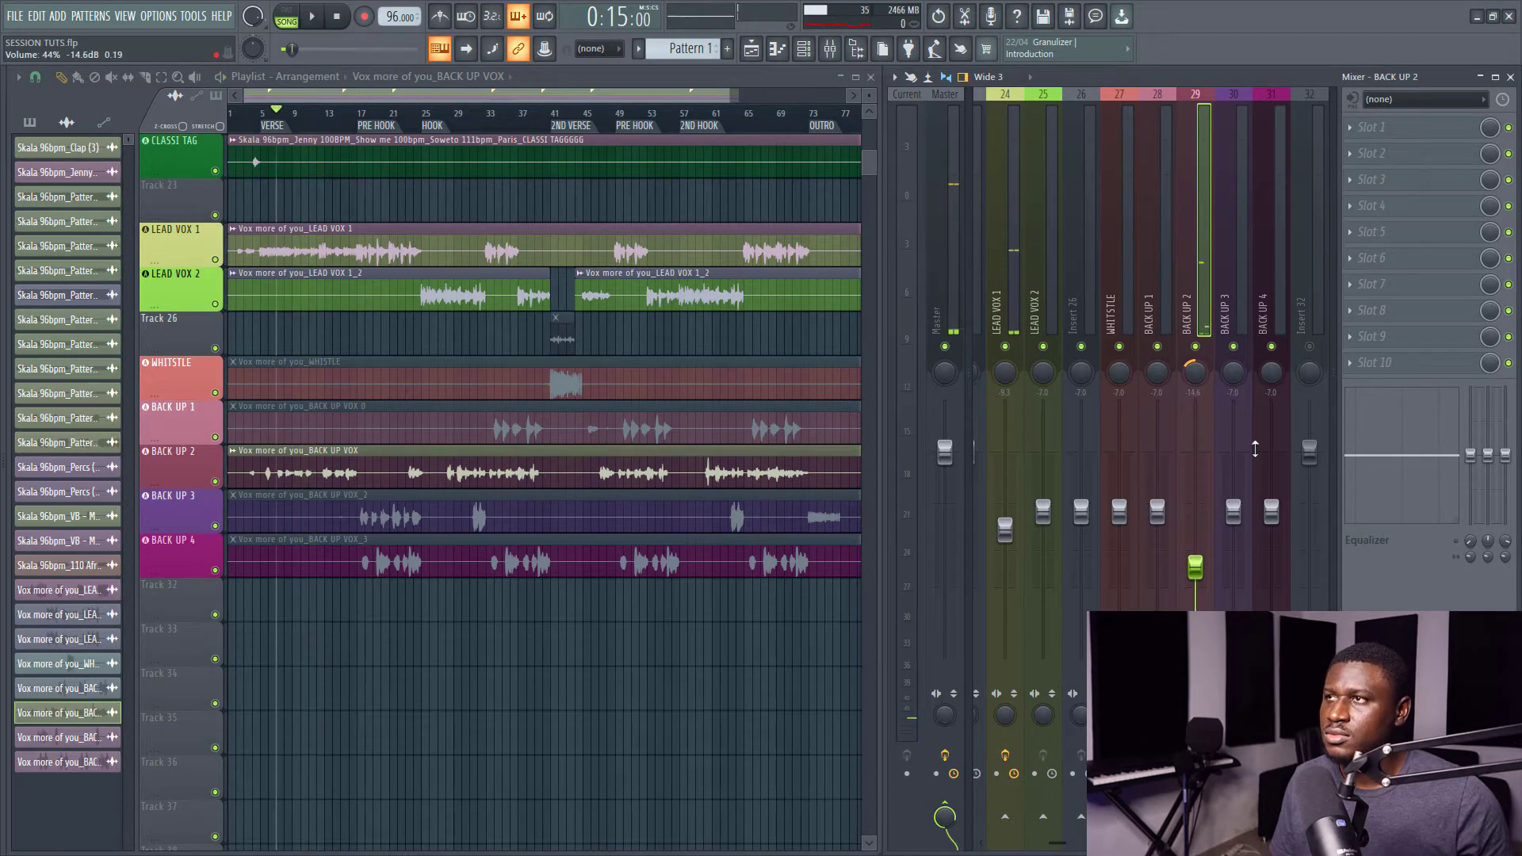
# Load Auto-Tune in the first effect slot of BACK UP 2, with Low Male input, key A minor and retune speed 7.
pyautogui.click(1380, 144)
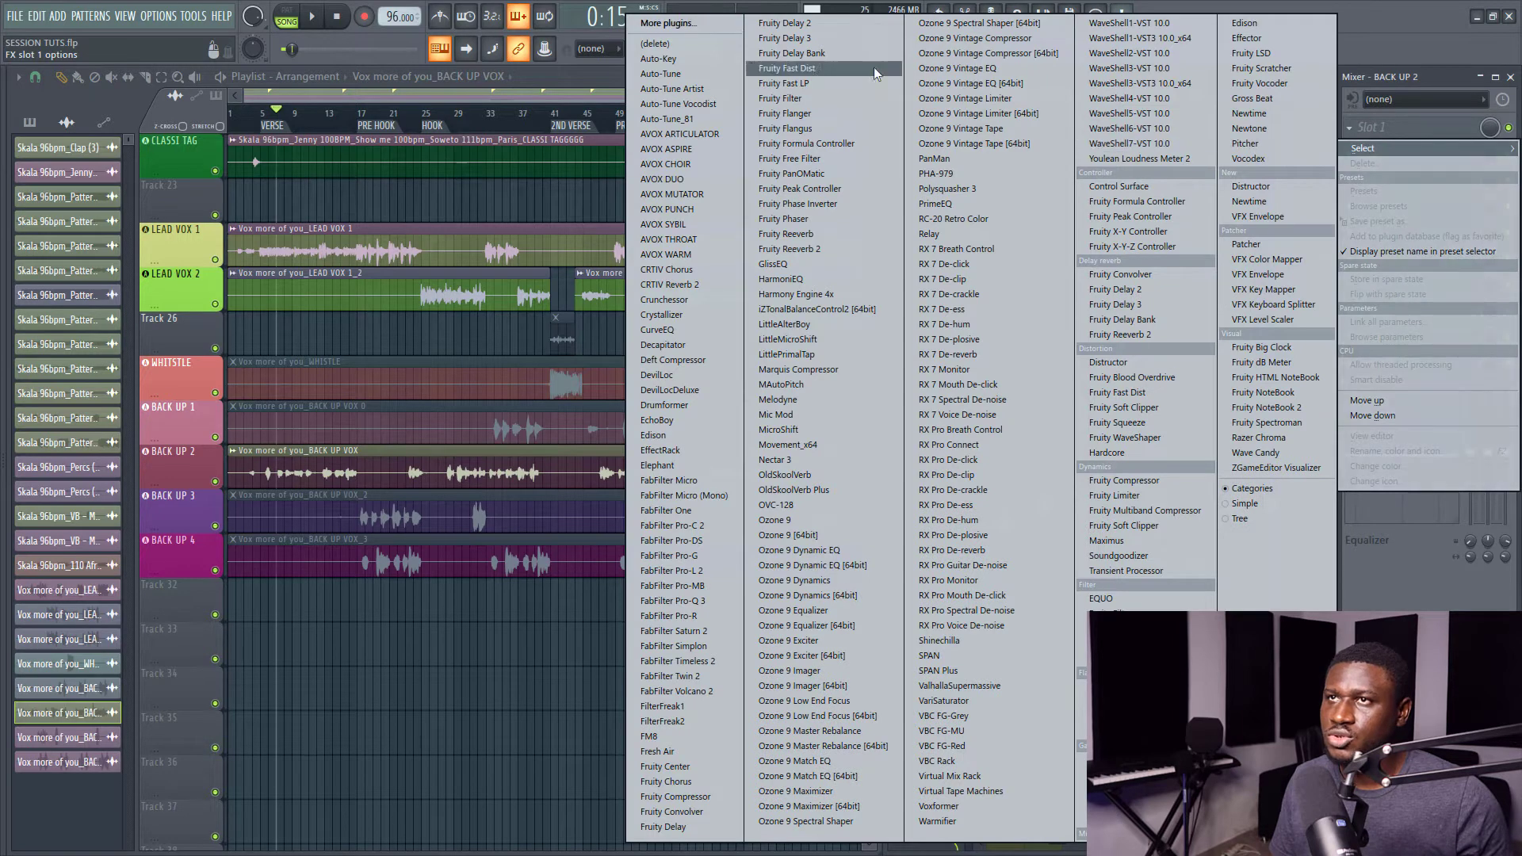
pyautogui.click(660, 73)
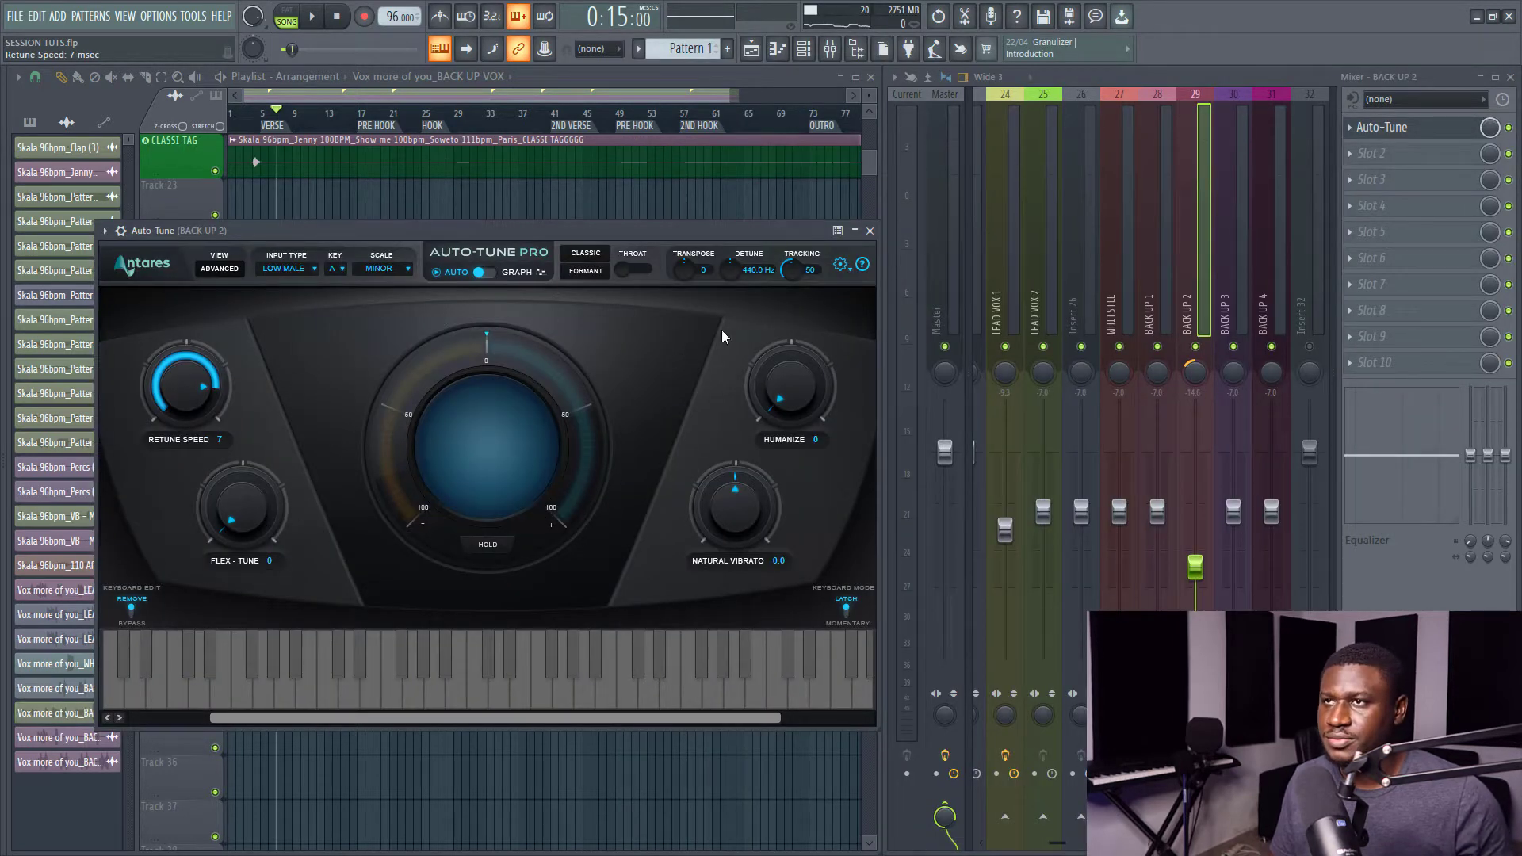
pyautogui.click(870, 231)
pyautogui.press('space')
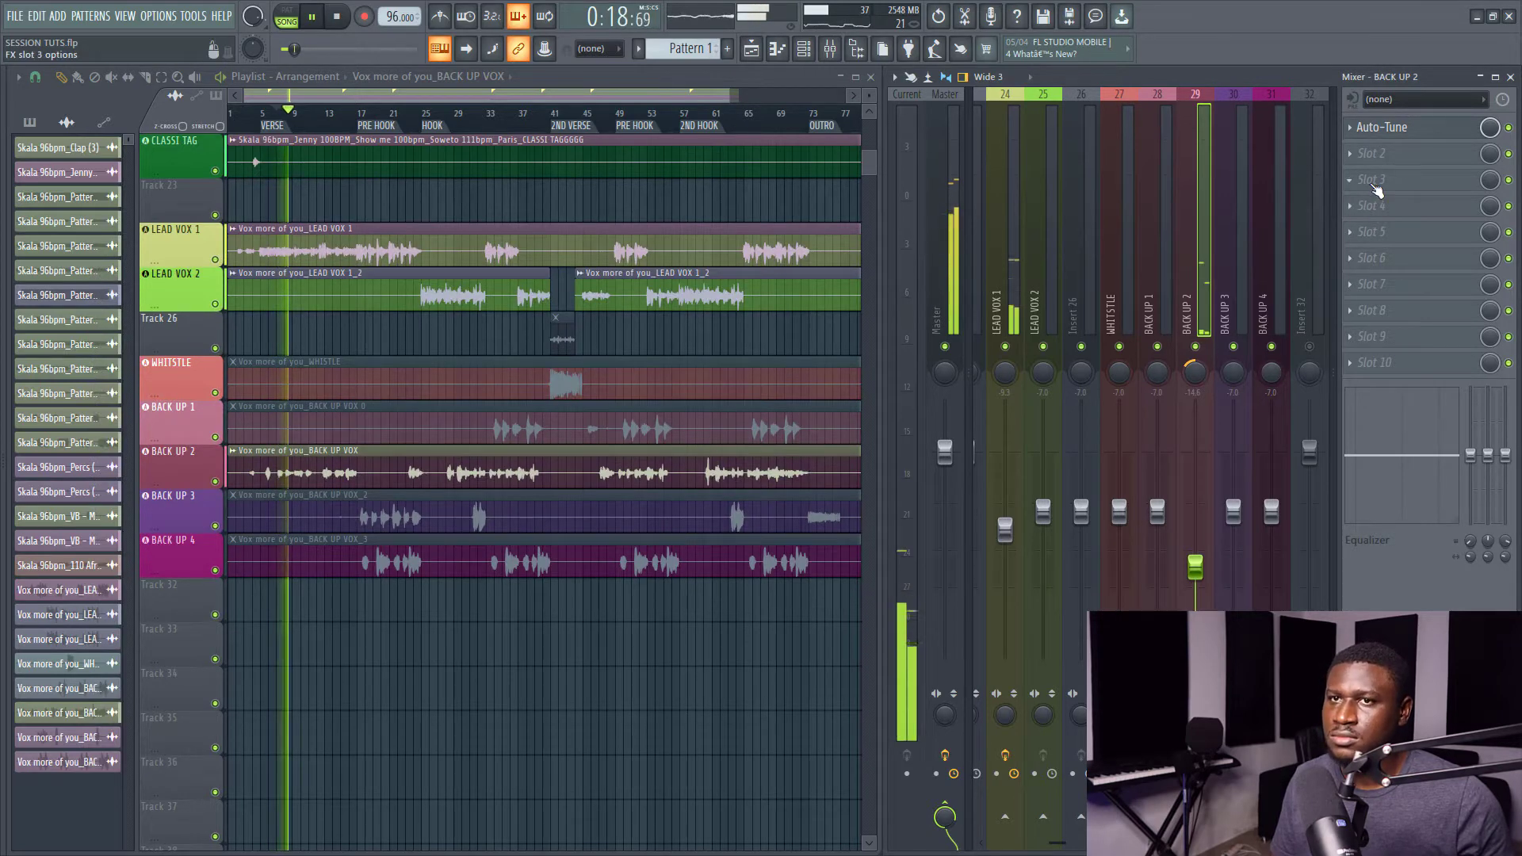
# Add Fruity Parametric EQ 2 to BACK UP 2 and make band 1 a high-pass filter at about 215 Hz.
pyautogui.click(1384, 158)
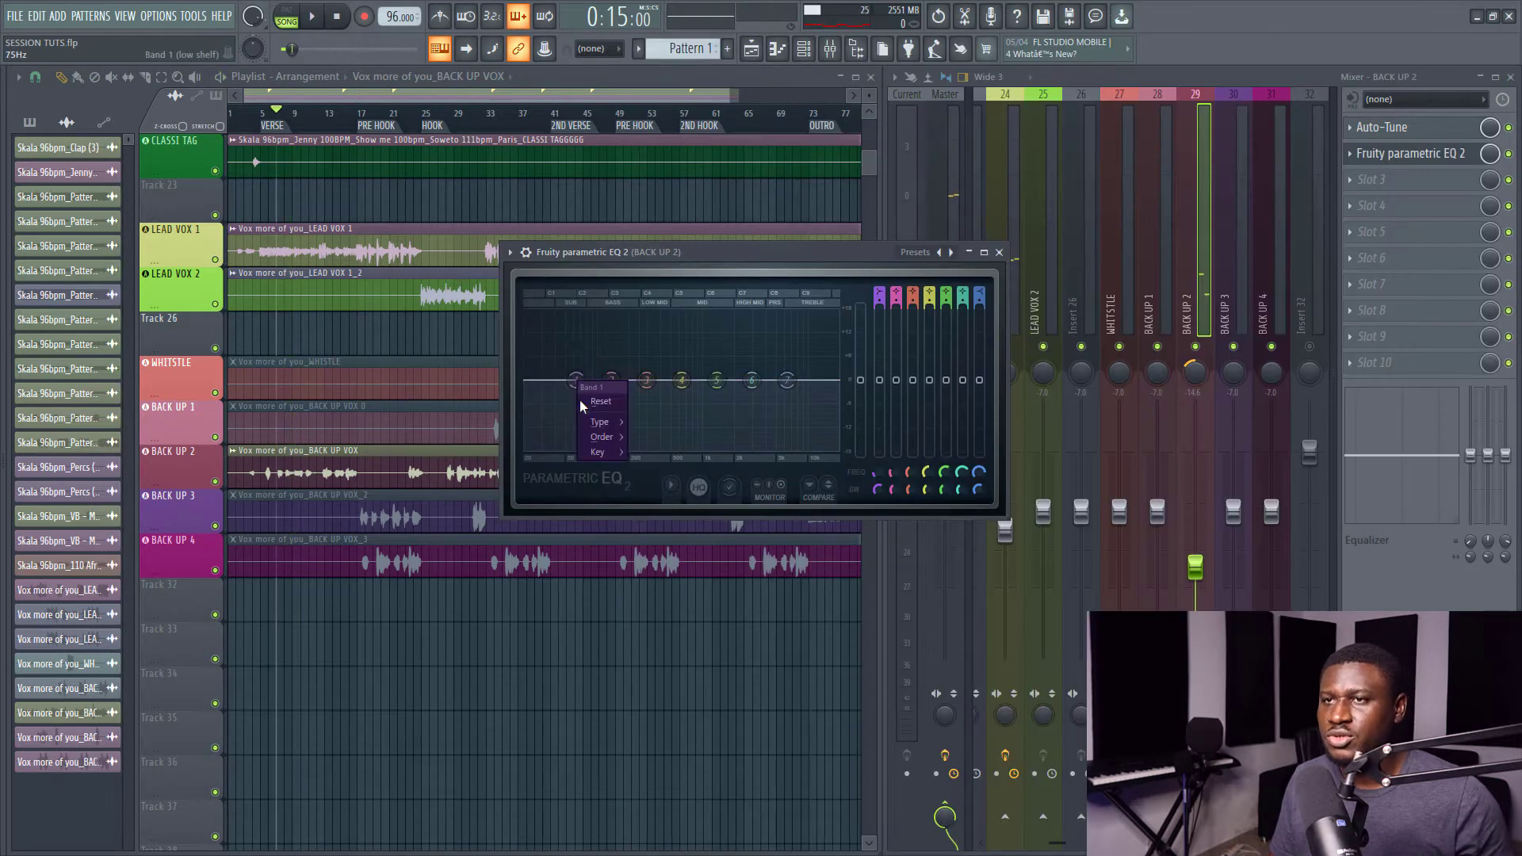
pyautogui.moveTo(598, 428)
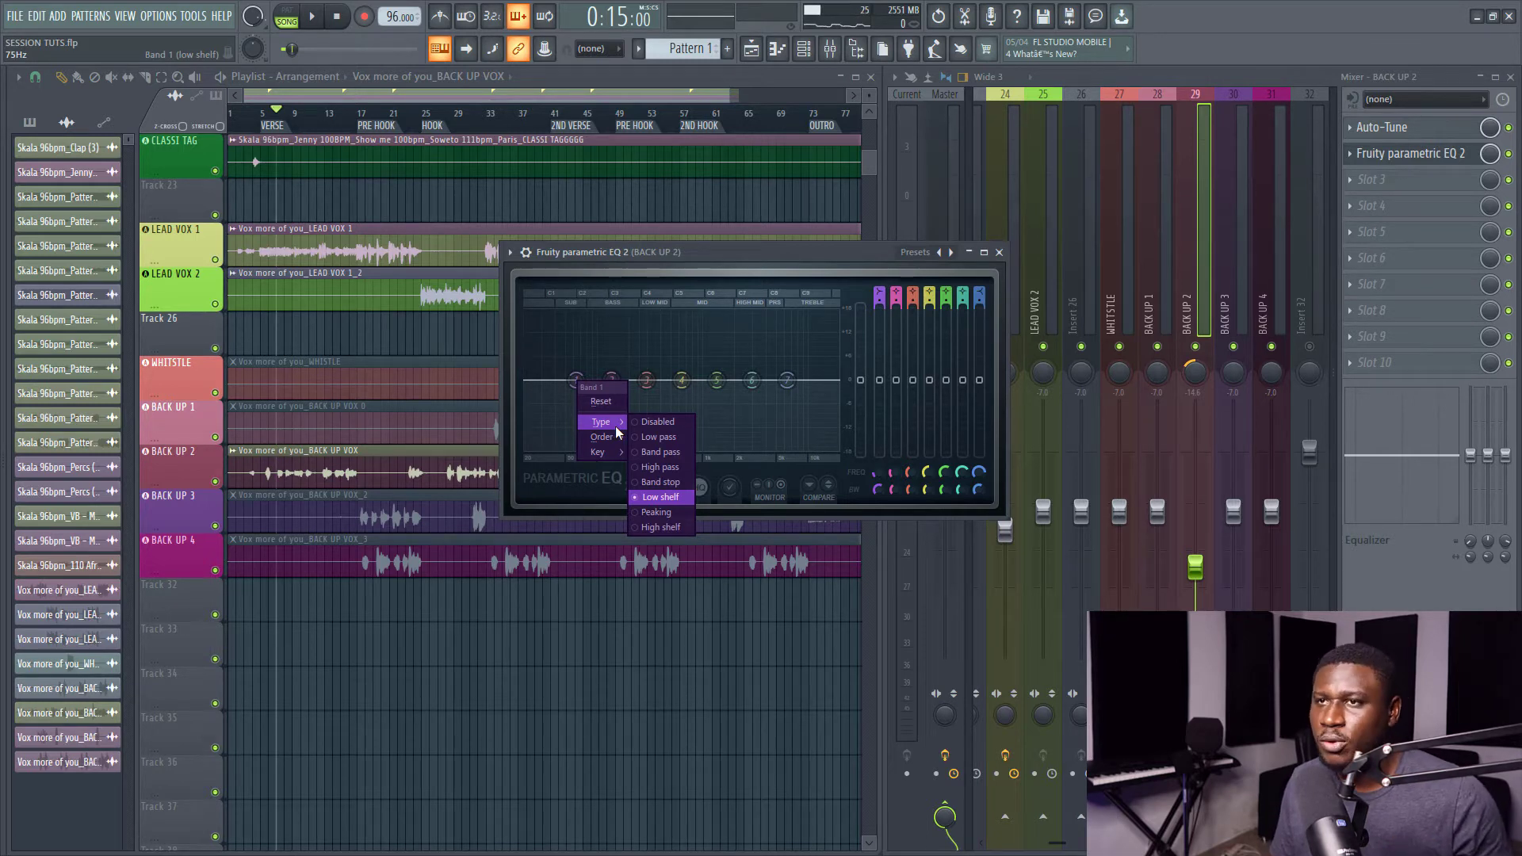
pyautogui.press('space')
pyautogui.click(659, 467)
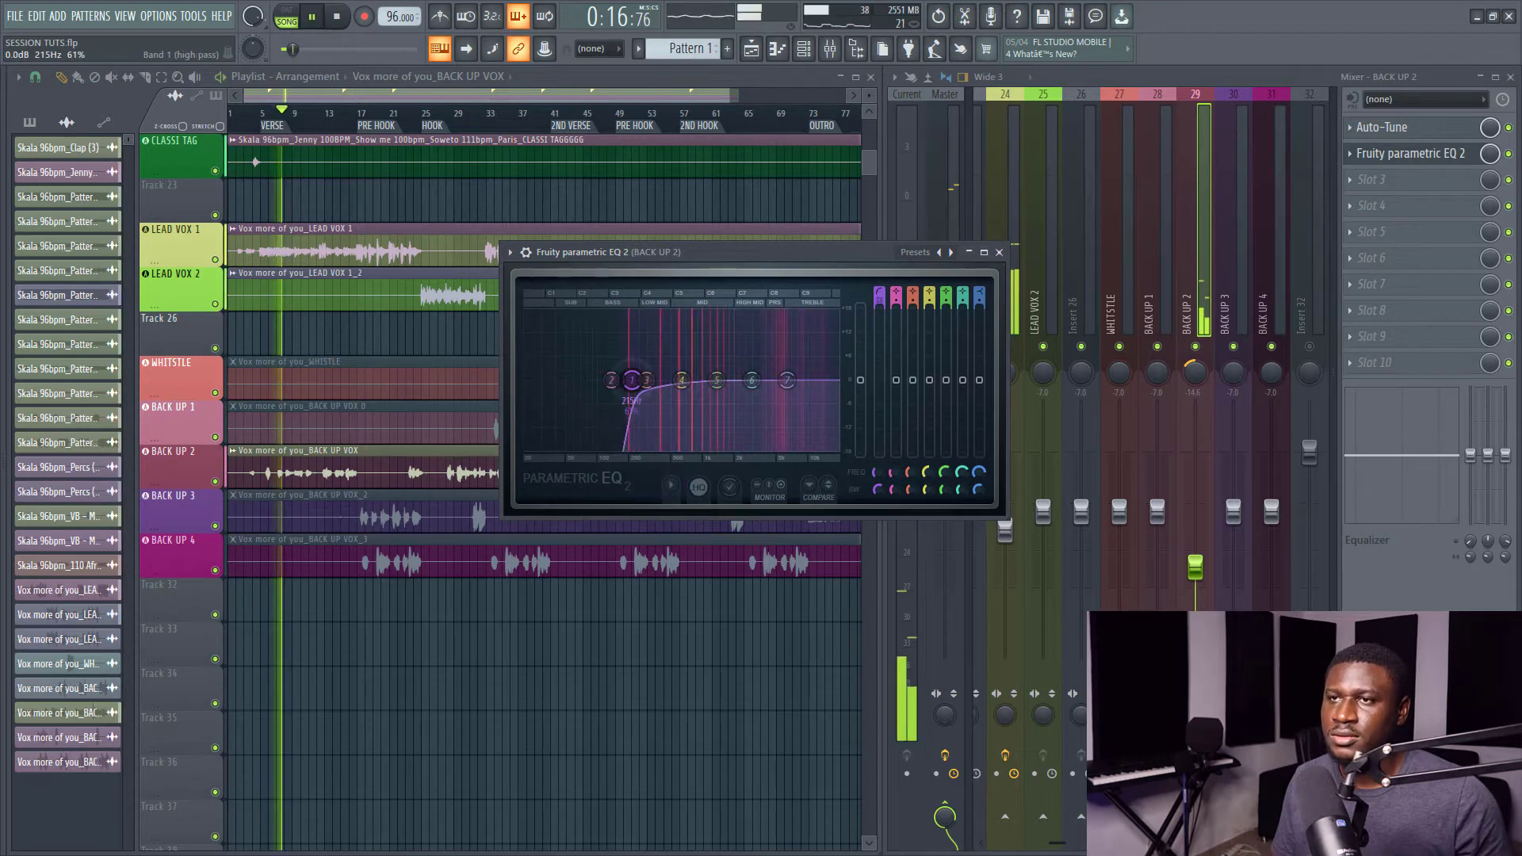
pyautogui.moveTo(632, 380); pyautogui.dragTo(632, 379)
pyautogui.click(999, 253)
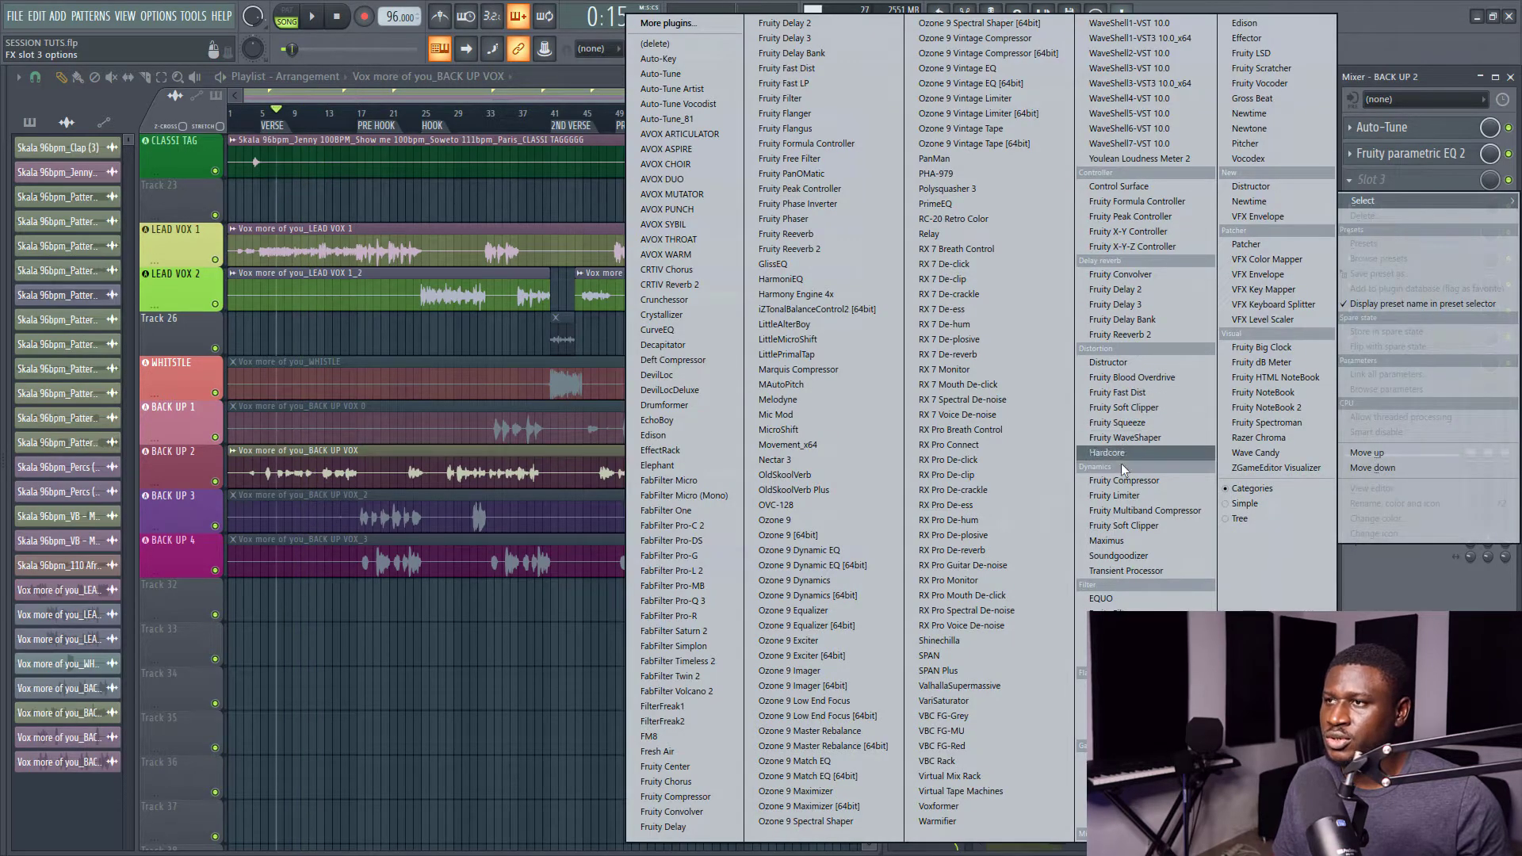
# Add Fruity Compressor to BACK UP 2 with a -17.7 dB threshold, 4.4:1 ratio and 15 ms attack.
pyautogui.click(1124, 480)
pyautogui.press('space')
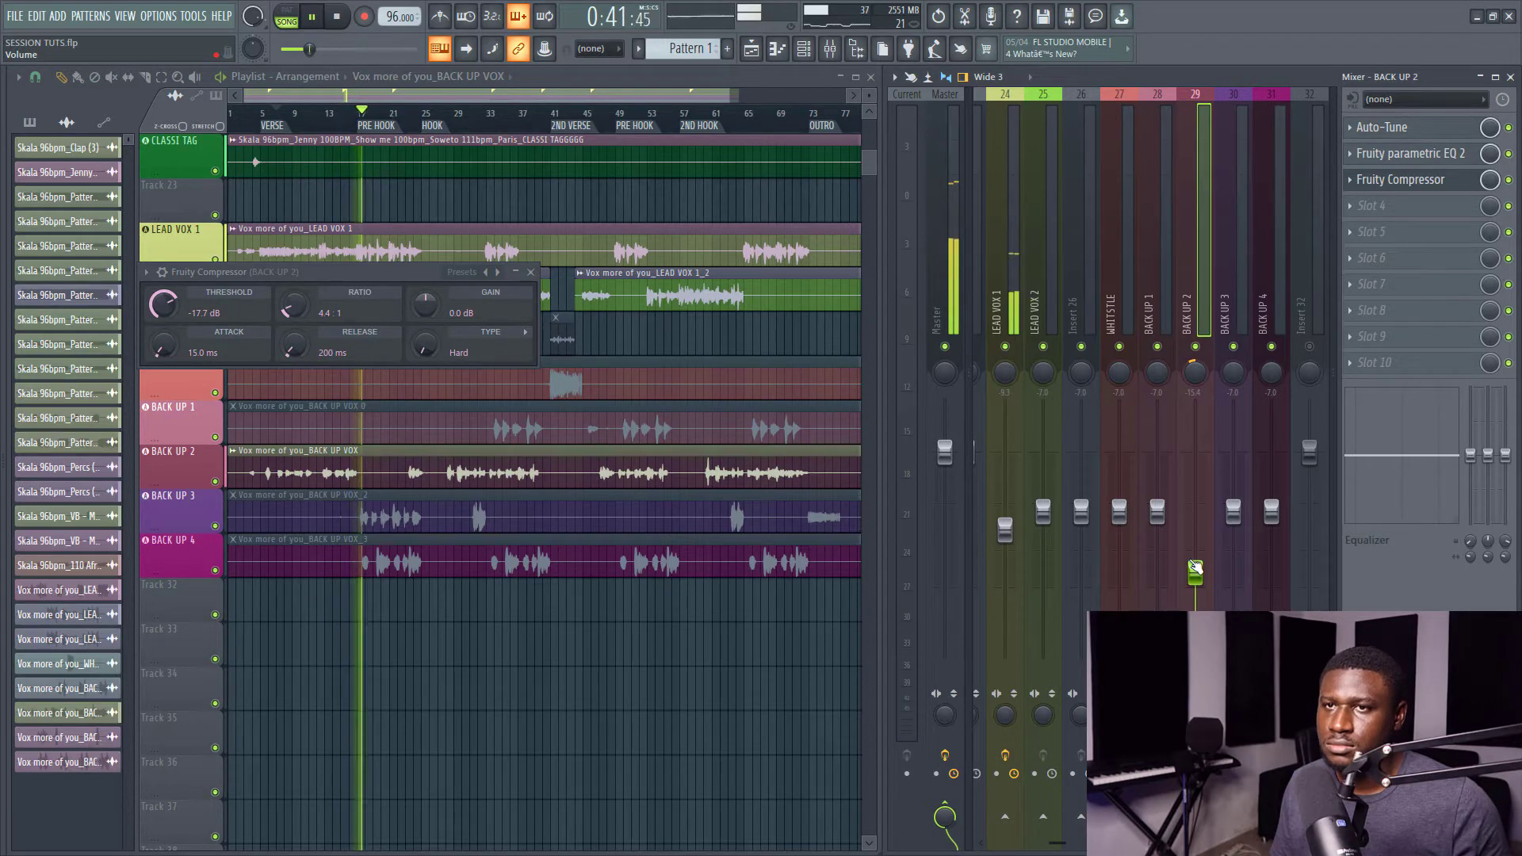
pyautogui.press('space')
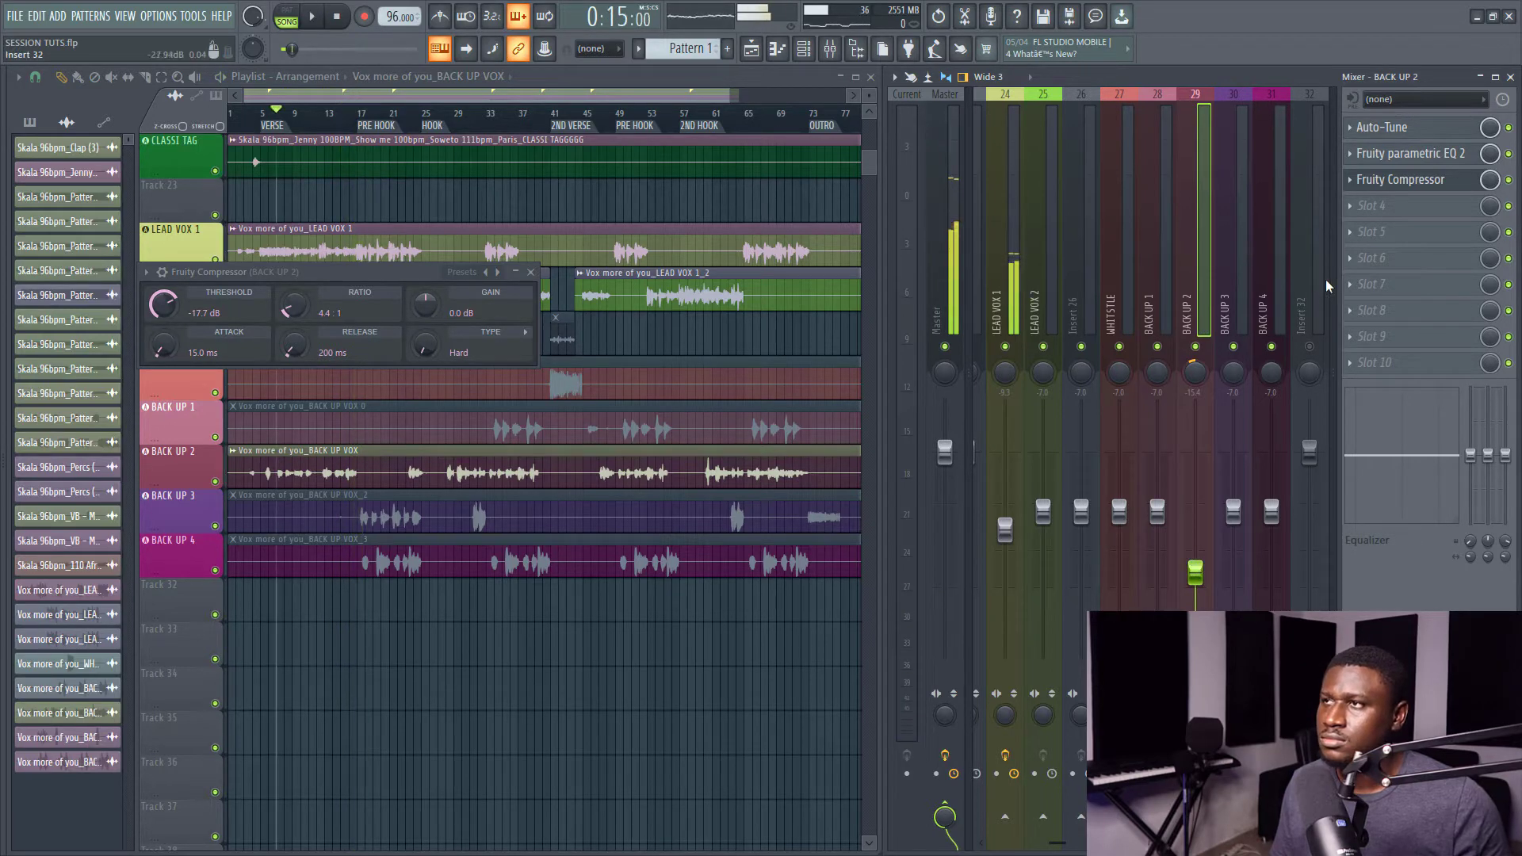
# Add Fruity Reeverb 2 to BACK UP 2 and set its decay to 4.9 s, using the web calculator's hall reverb time for 96 BPM.
pyautogui.click(1388, 211)
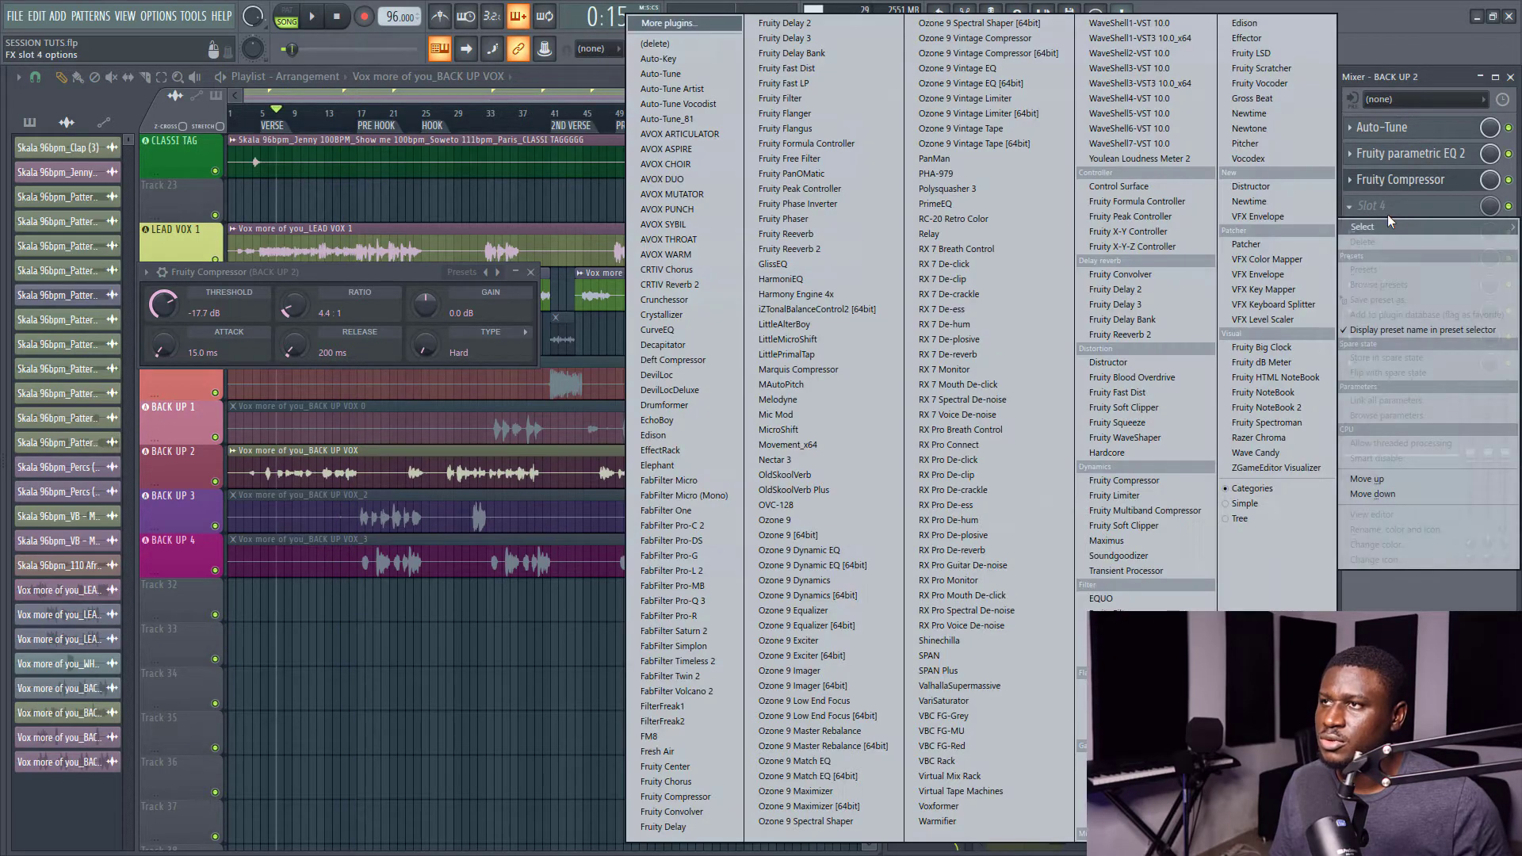
pyautogui.click(1160, 338)
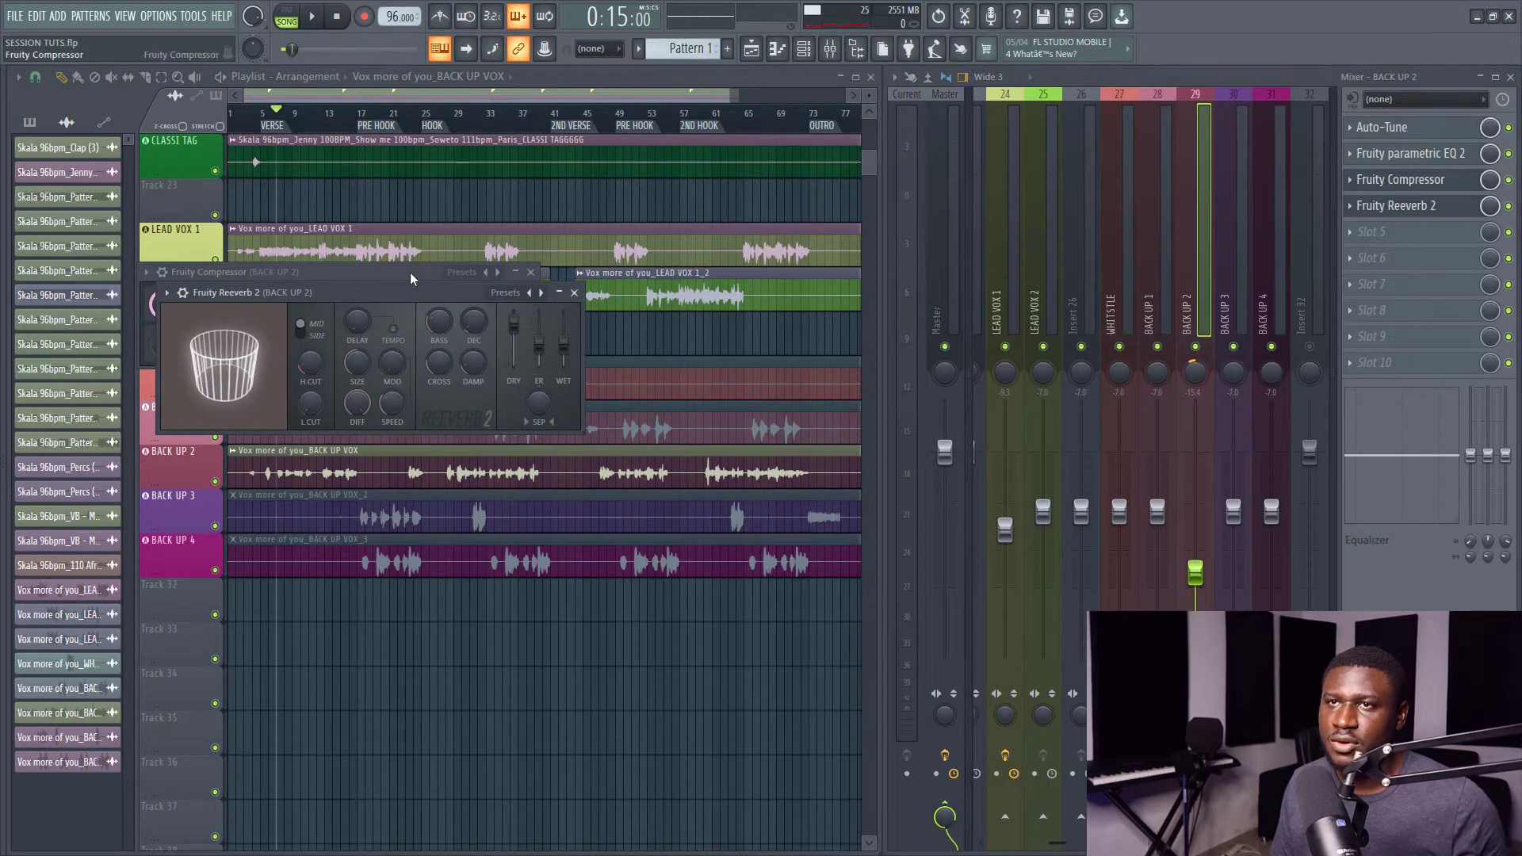
pyautogui.moveTo(412, 292); pyautogui.dragTo(683, 436)
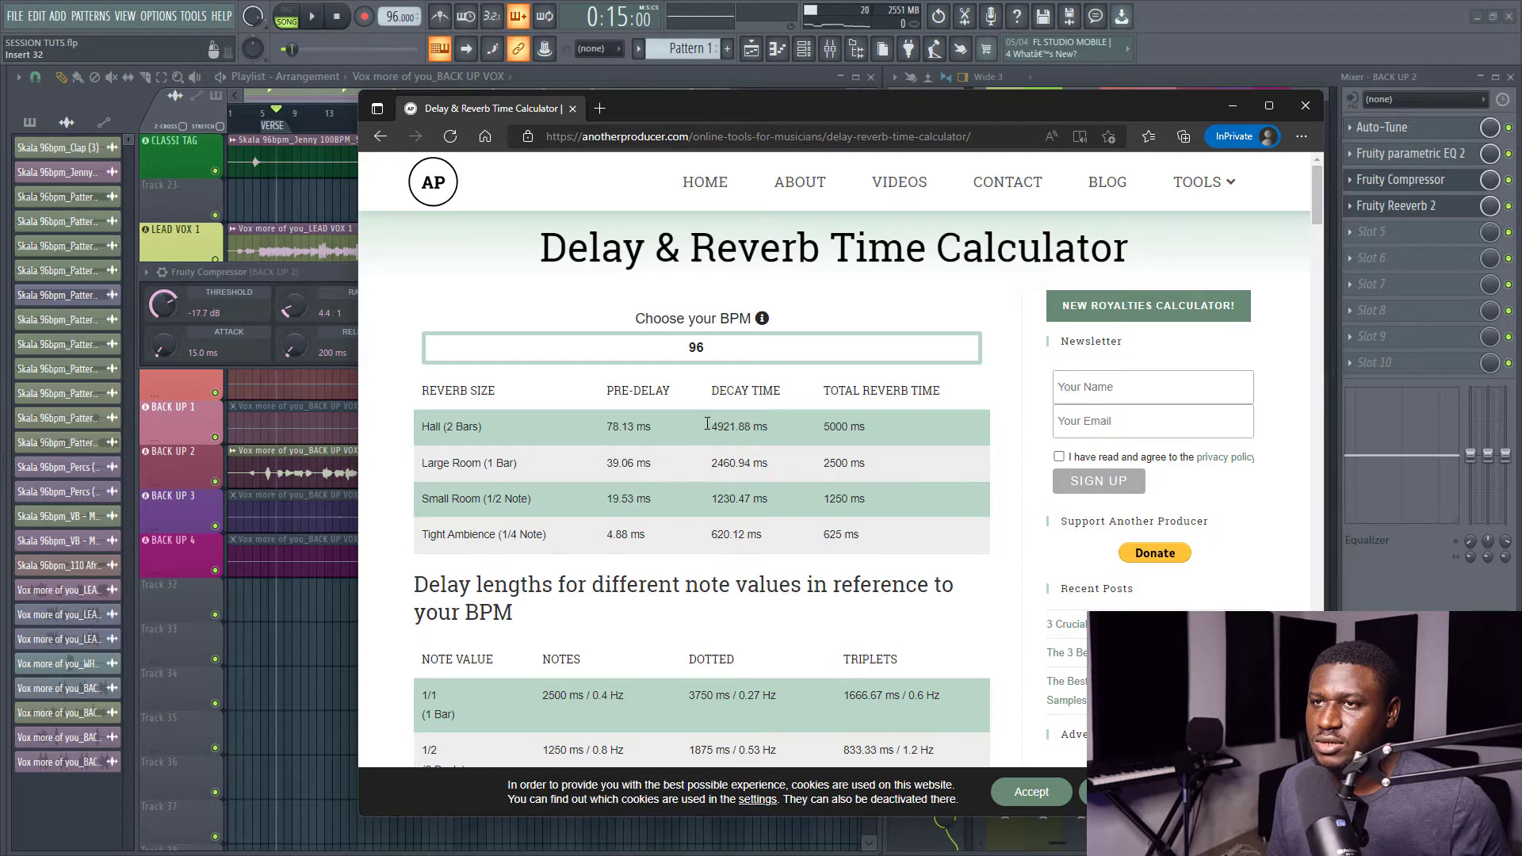
pyautogui.hotkey('alt', 'Tab')
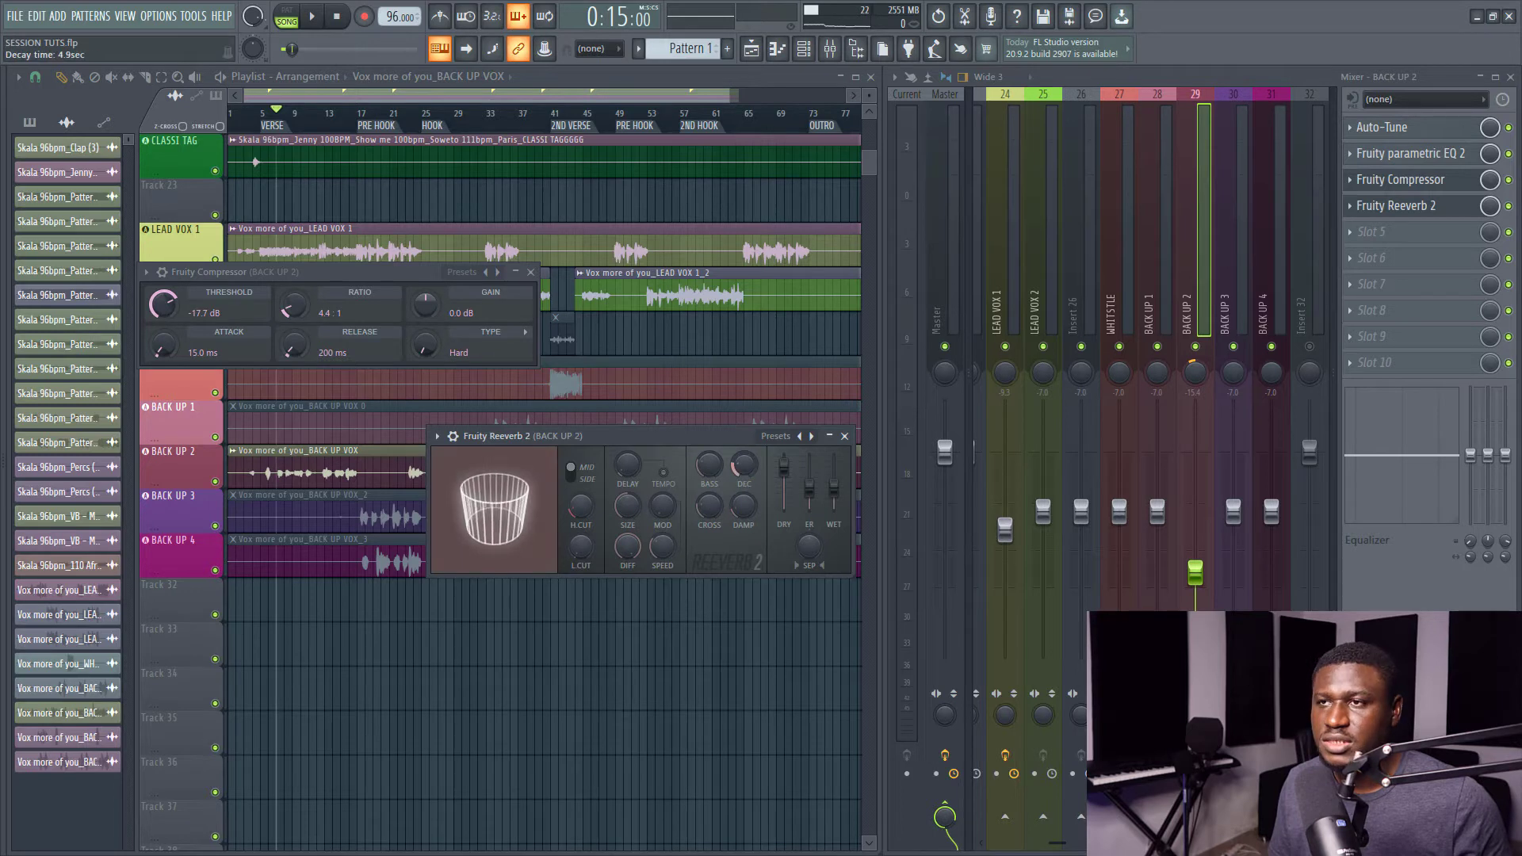
# Lower the BACK UP 2 reverb's wet level to about 34% and enlarge its room size during playback.
pyautogui.press('space')
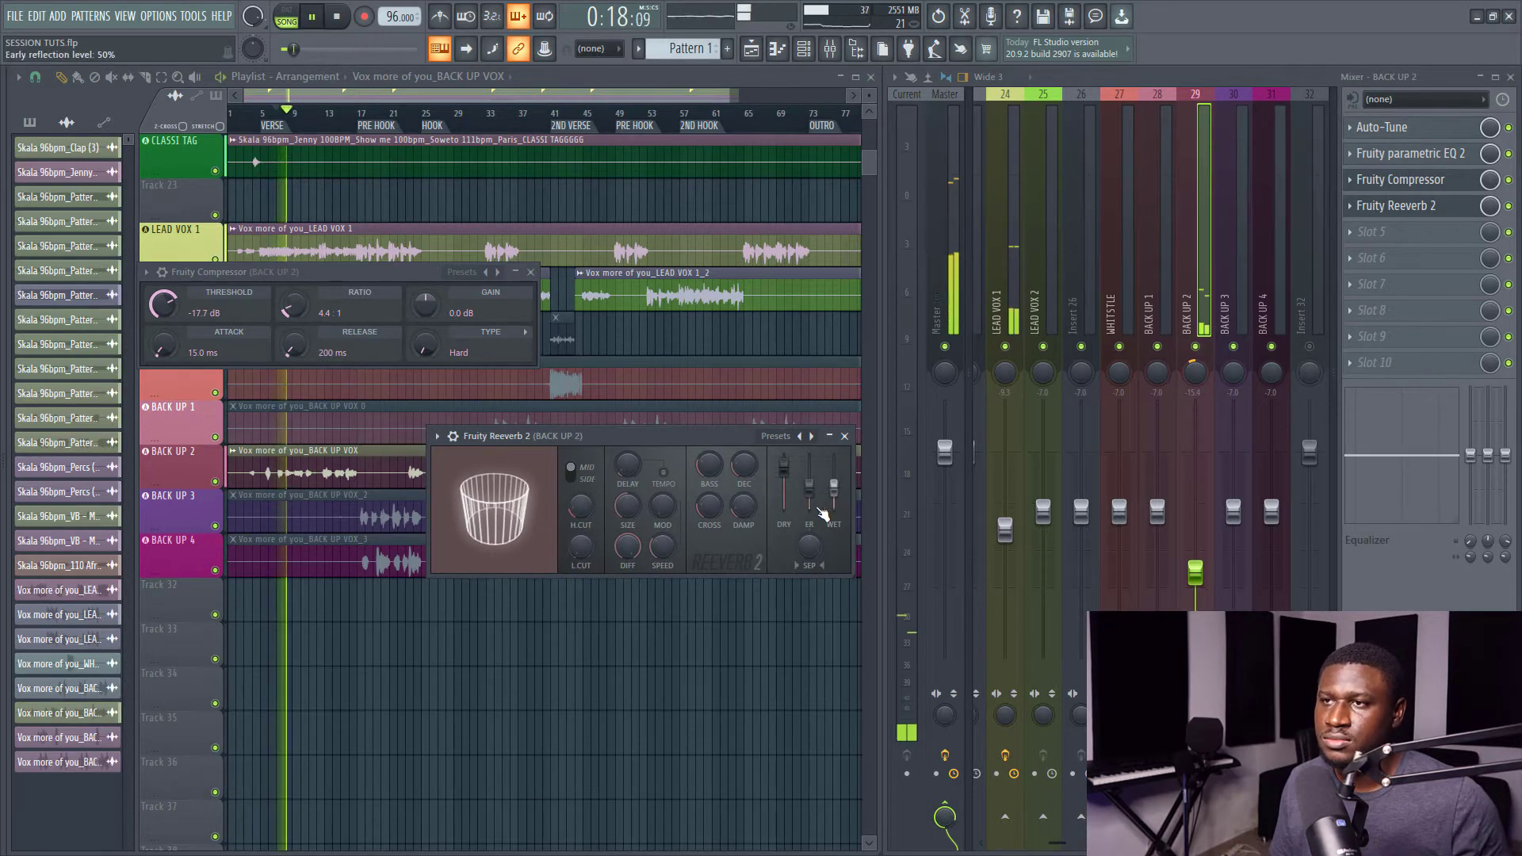
pyautogui.moveTo(833, 489); pyautogui.dragTo(834, 497)
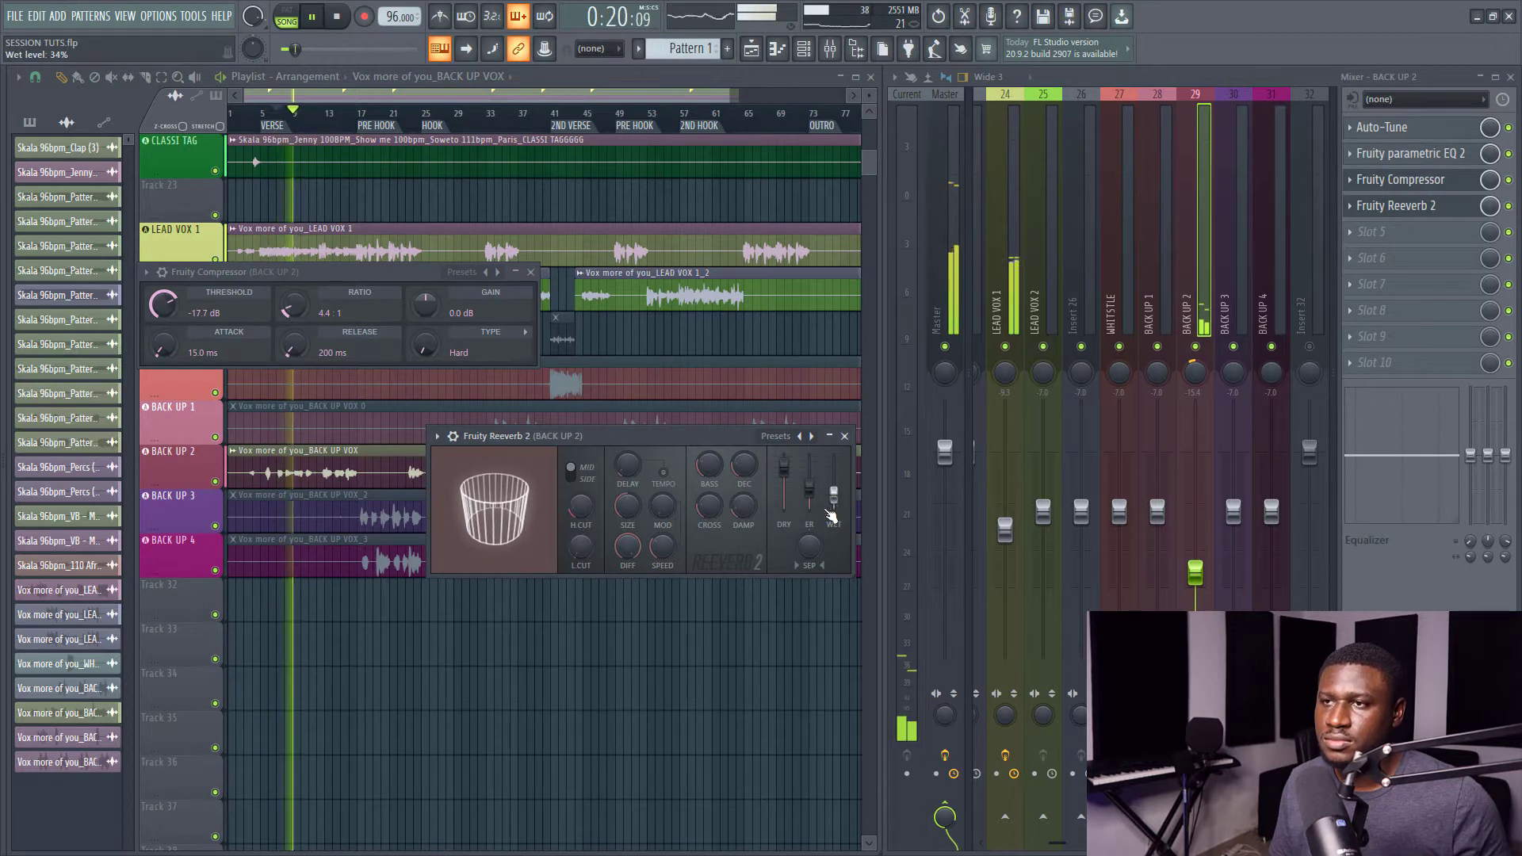
pyautogui.moveTo(627, 505); pyautogui.dragTo(627, 468)
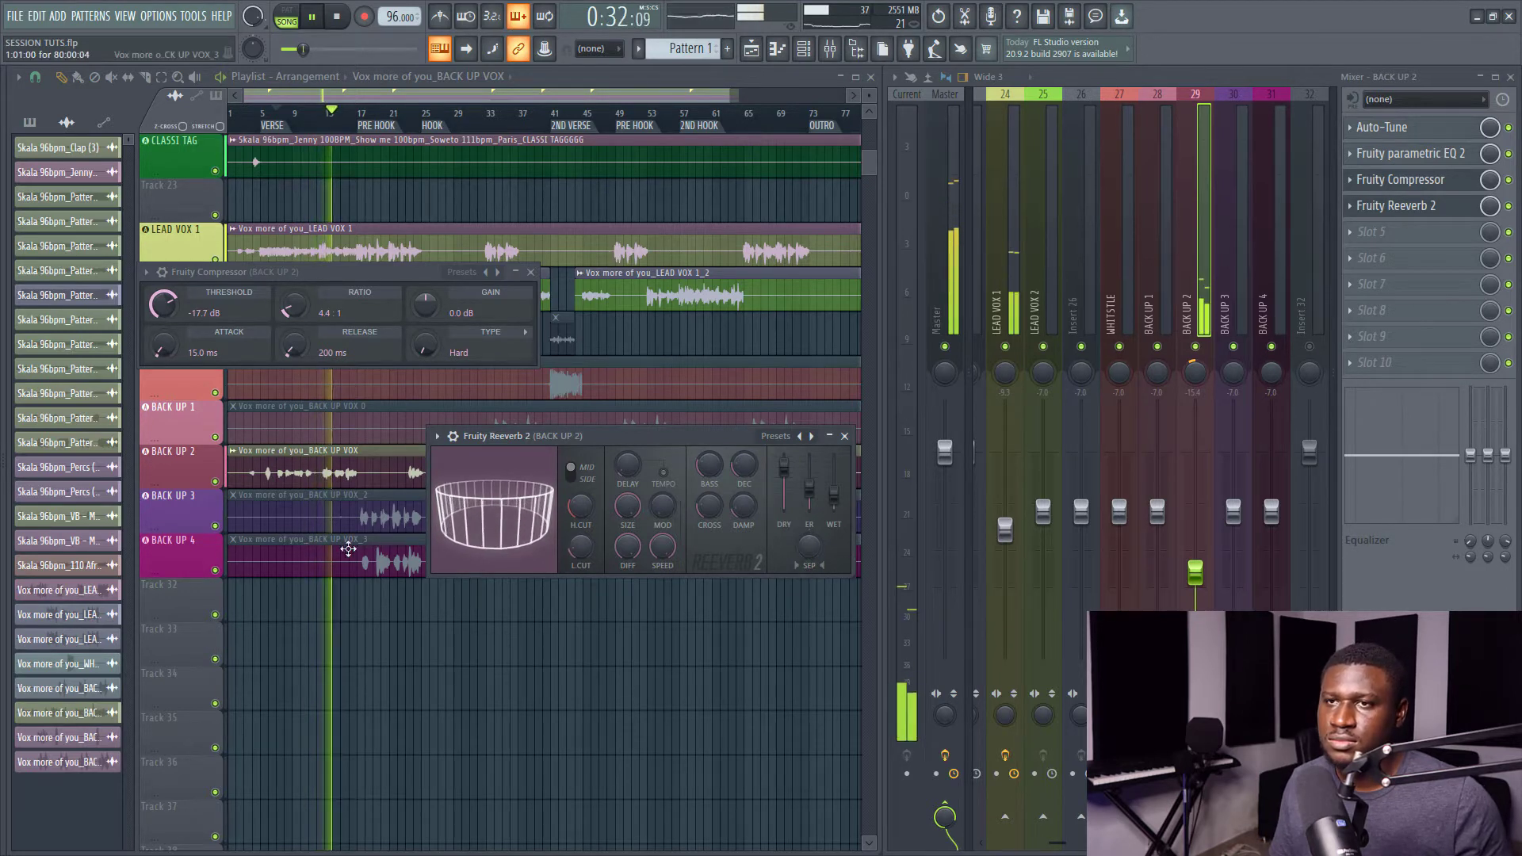
pyautogui.moveTo(809, 545); pyautogui.dragTo(808, 523)
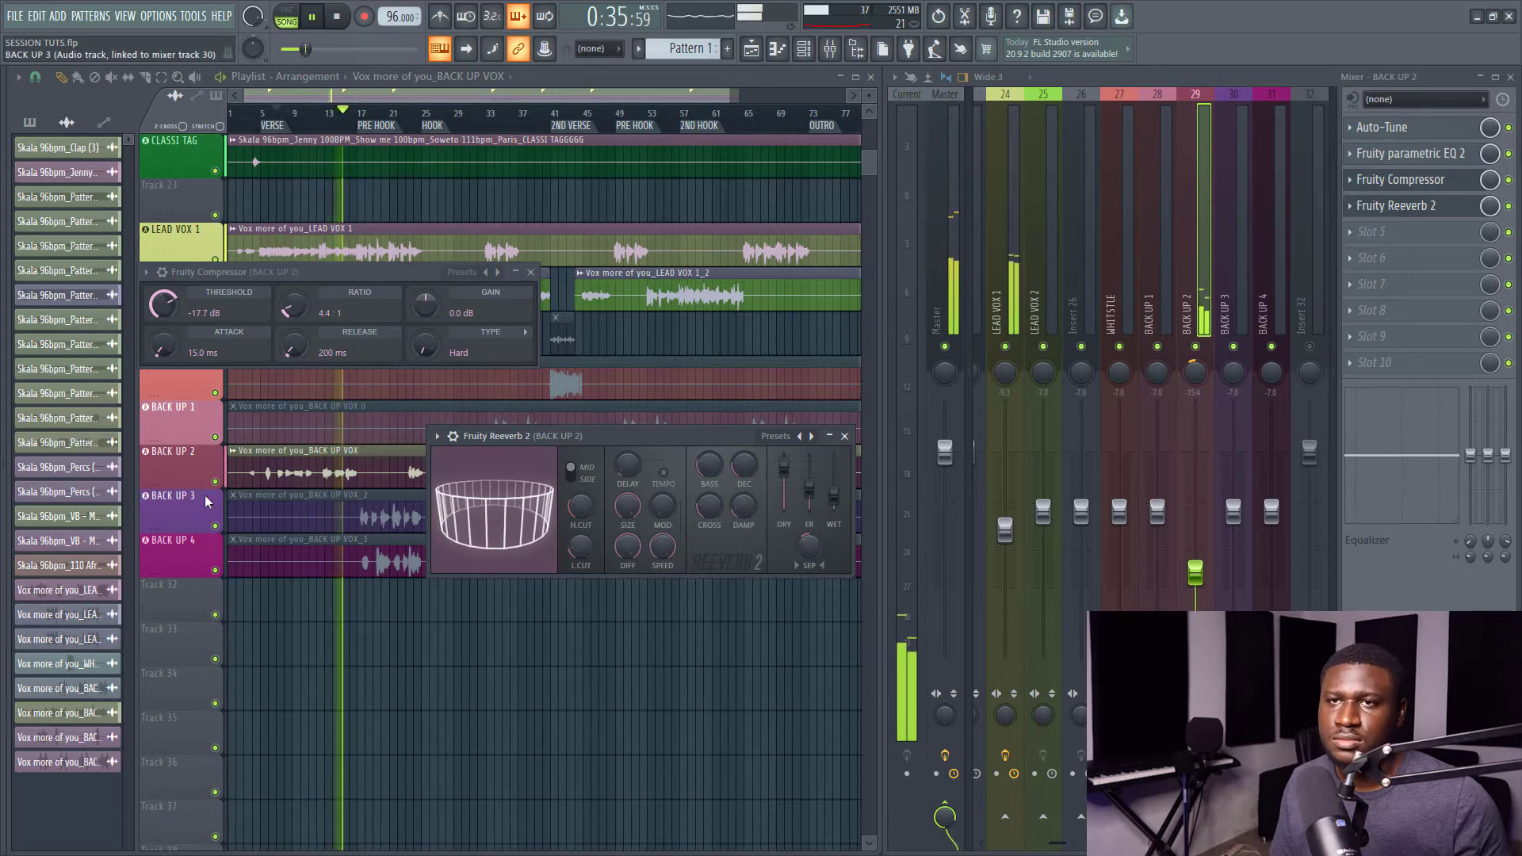
pyautogui.press('space')
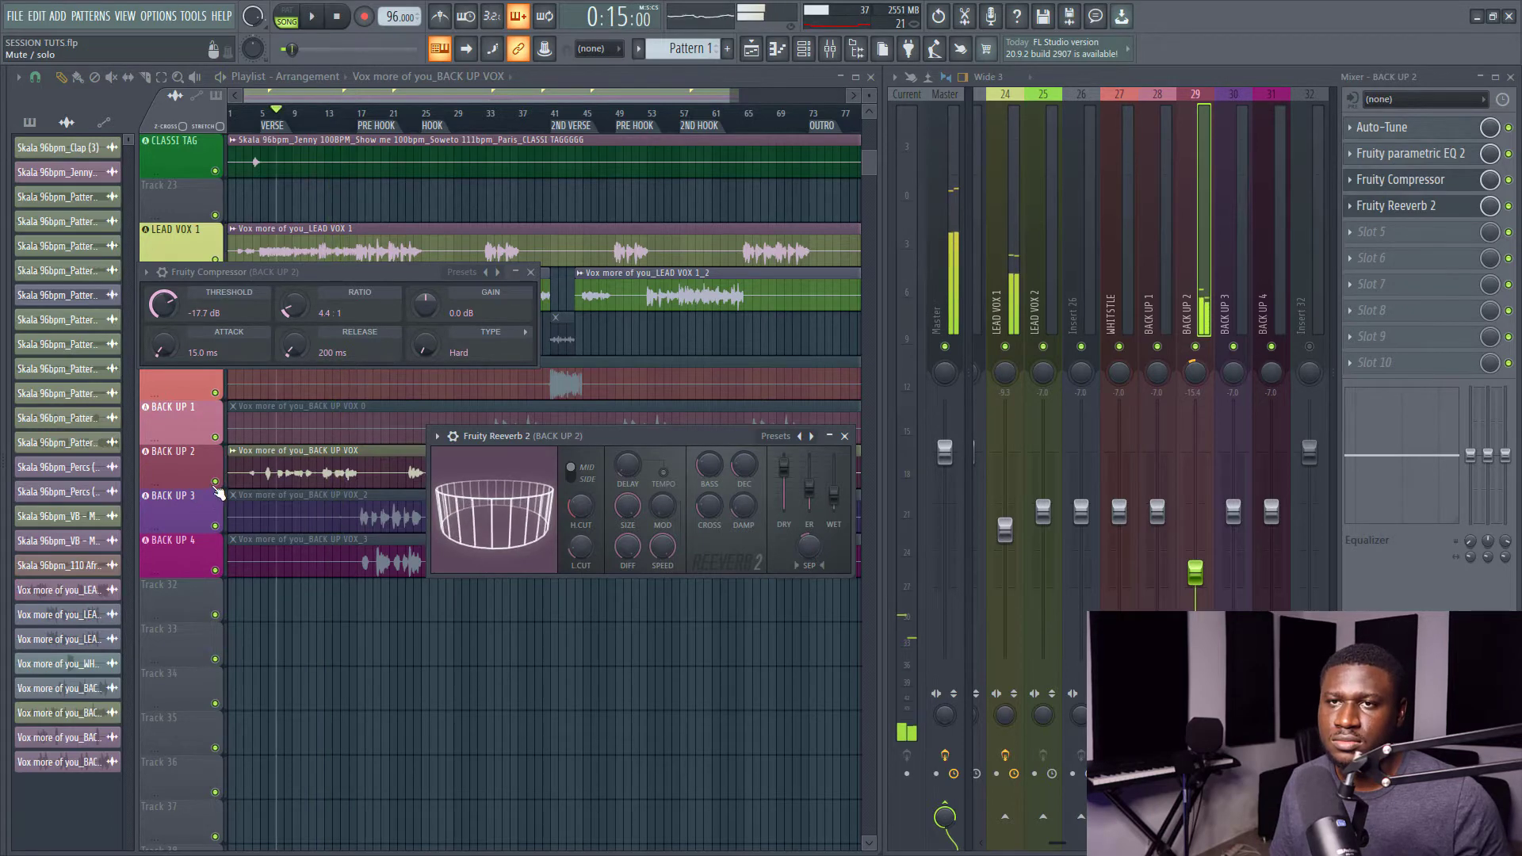
# Raise the band 1 high-pass cutoff slightly in the BACK UP 2 parametric EQ during hook playback.
pyautogui.click(1423, 154)
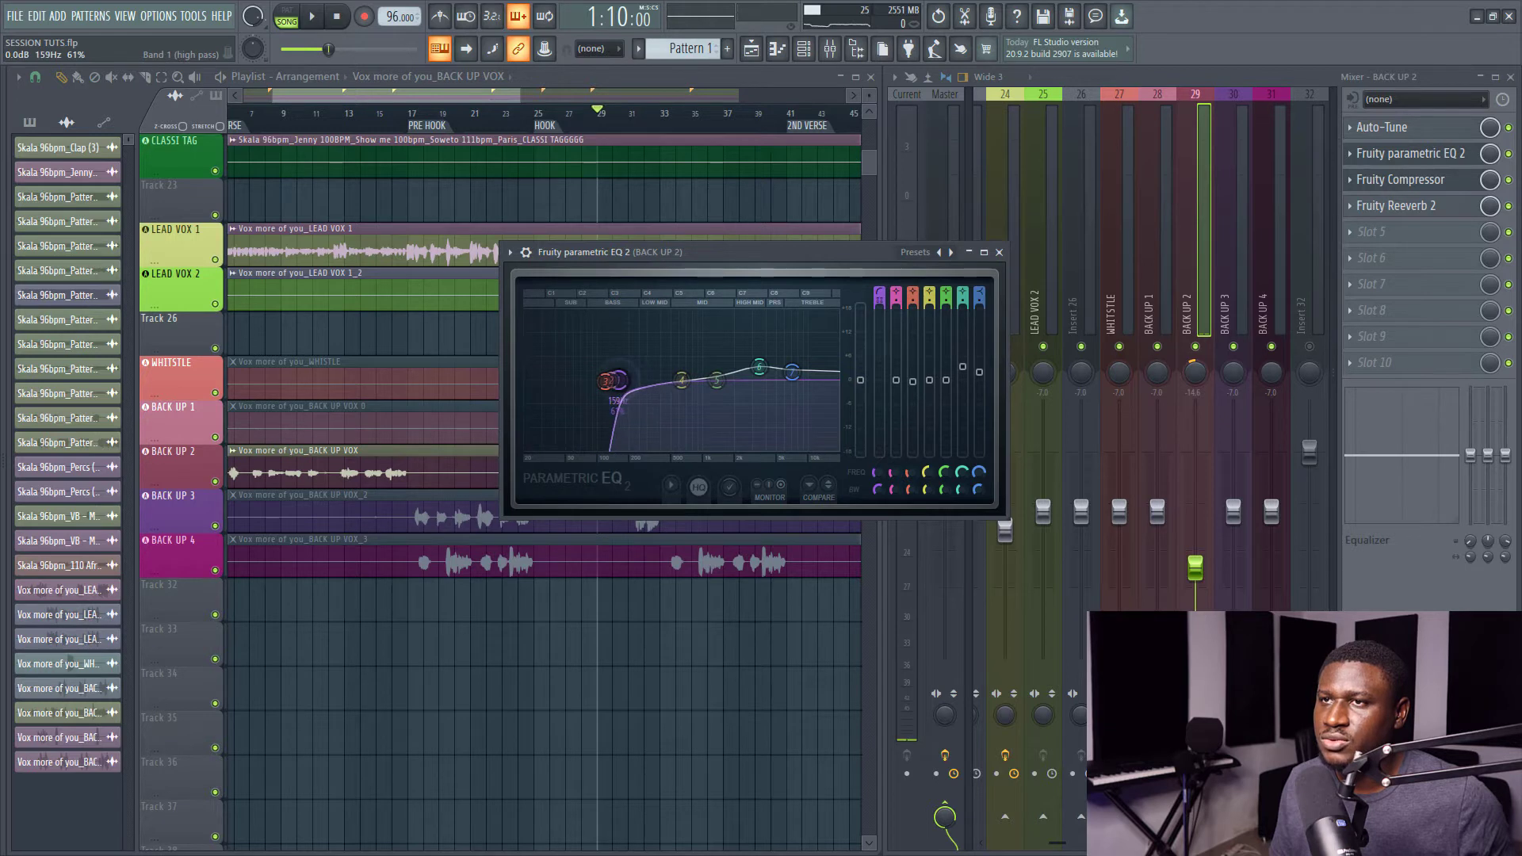
pyautogui.press('space')
pyautogui.moveTo(618, 381); pyautogui.dragTo(626, 382)
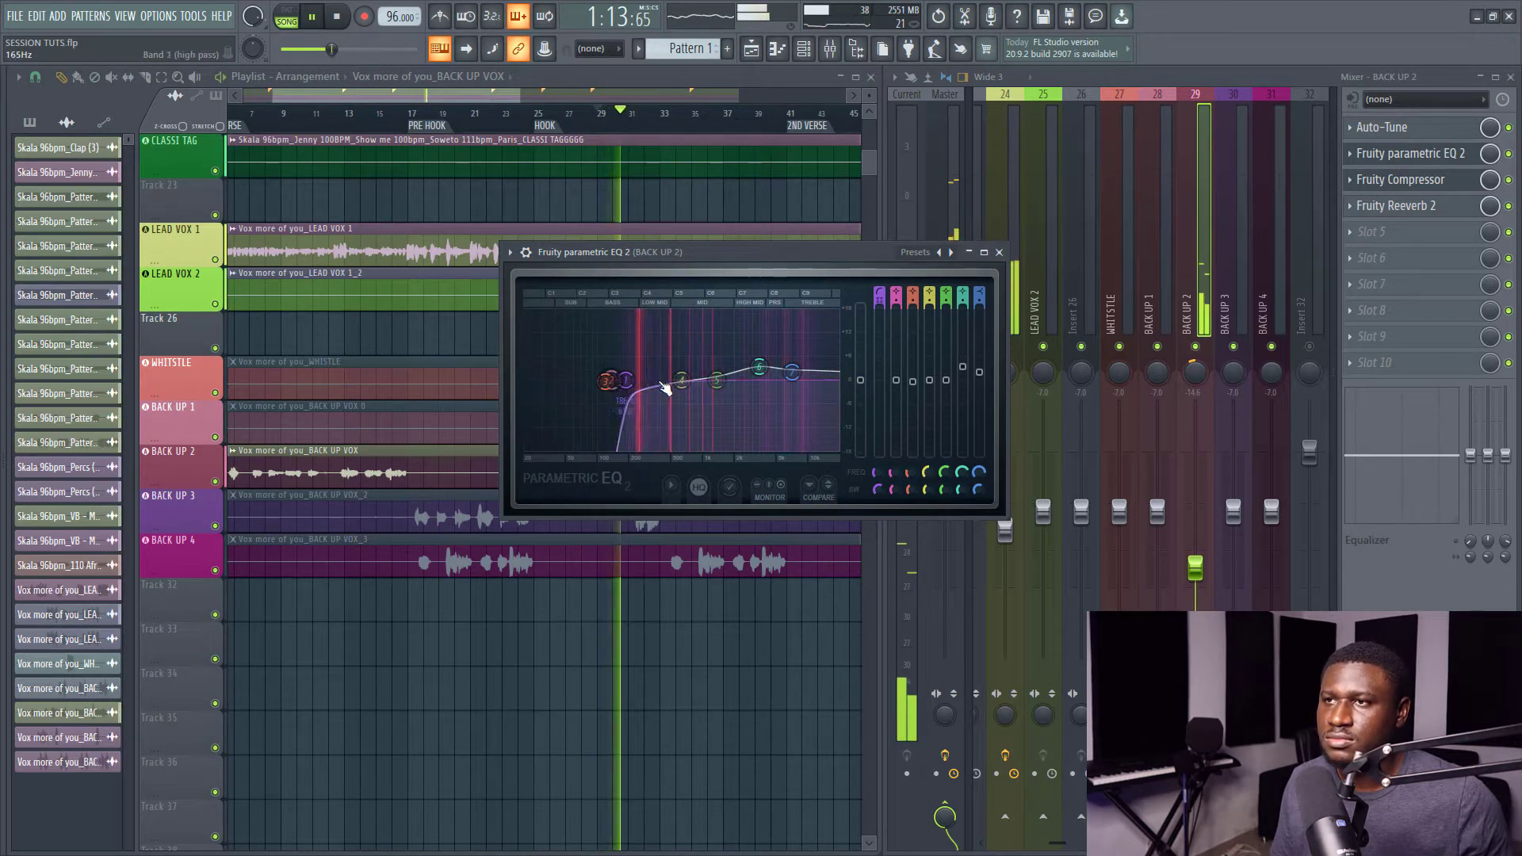
pyautogui.click(998, 252)
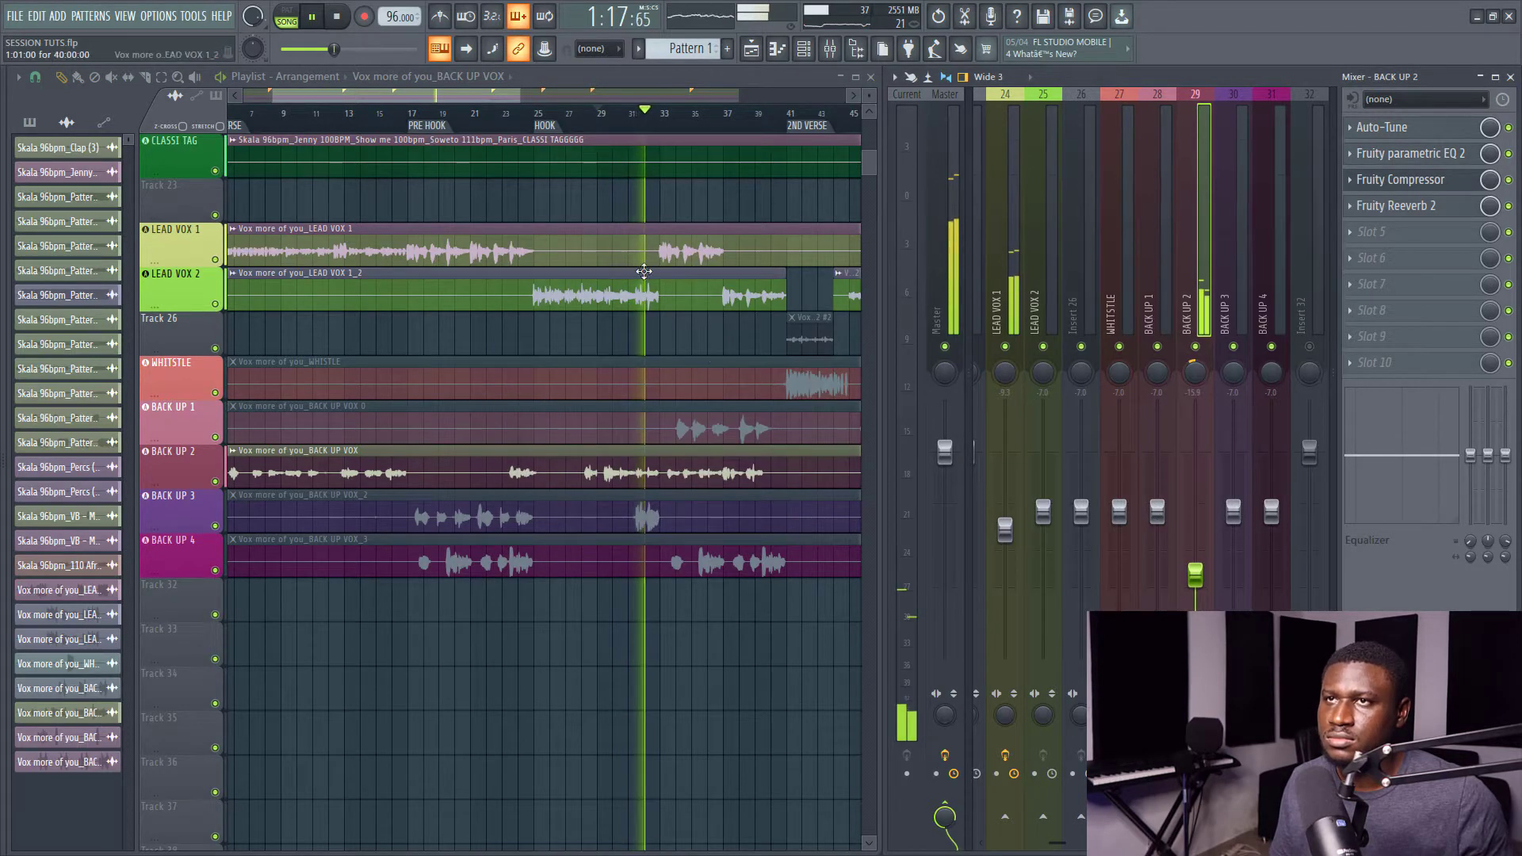
# Play the song from around bar 29 and lower the BACK UP 2 volume to about -16.2 dB.
pyautogui.click(594, 113)
pyautogui.scroll(3, 604, 115)
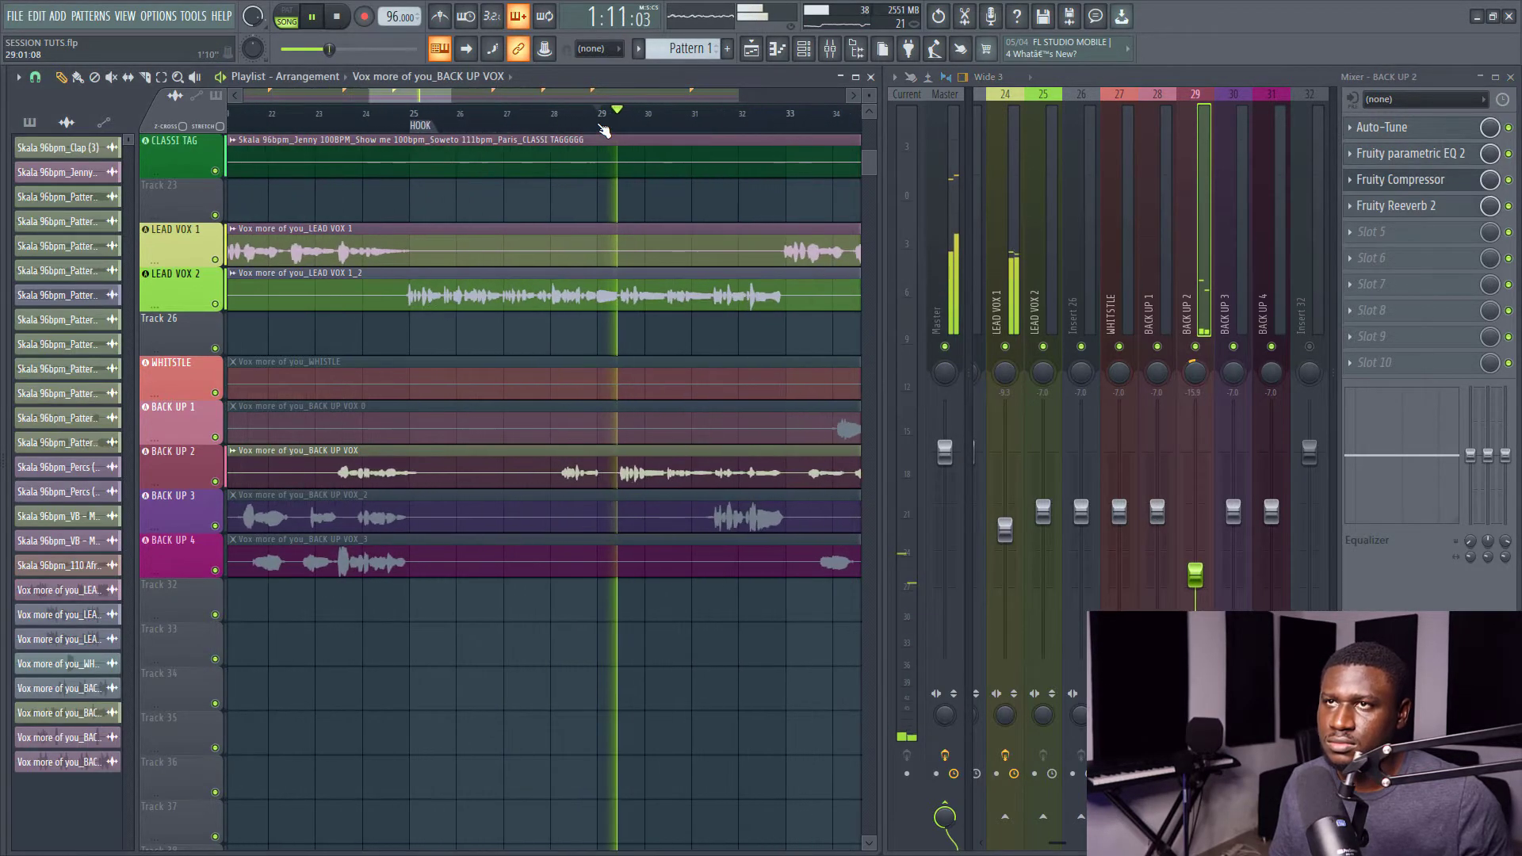
pyautogui.scroll(2, 559, 129)
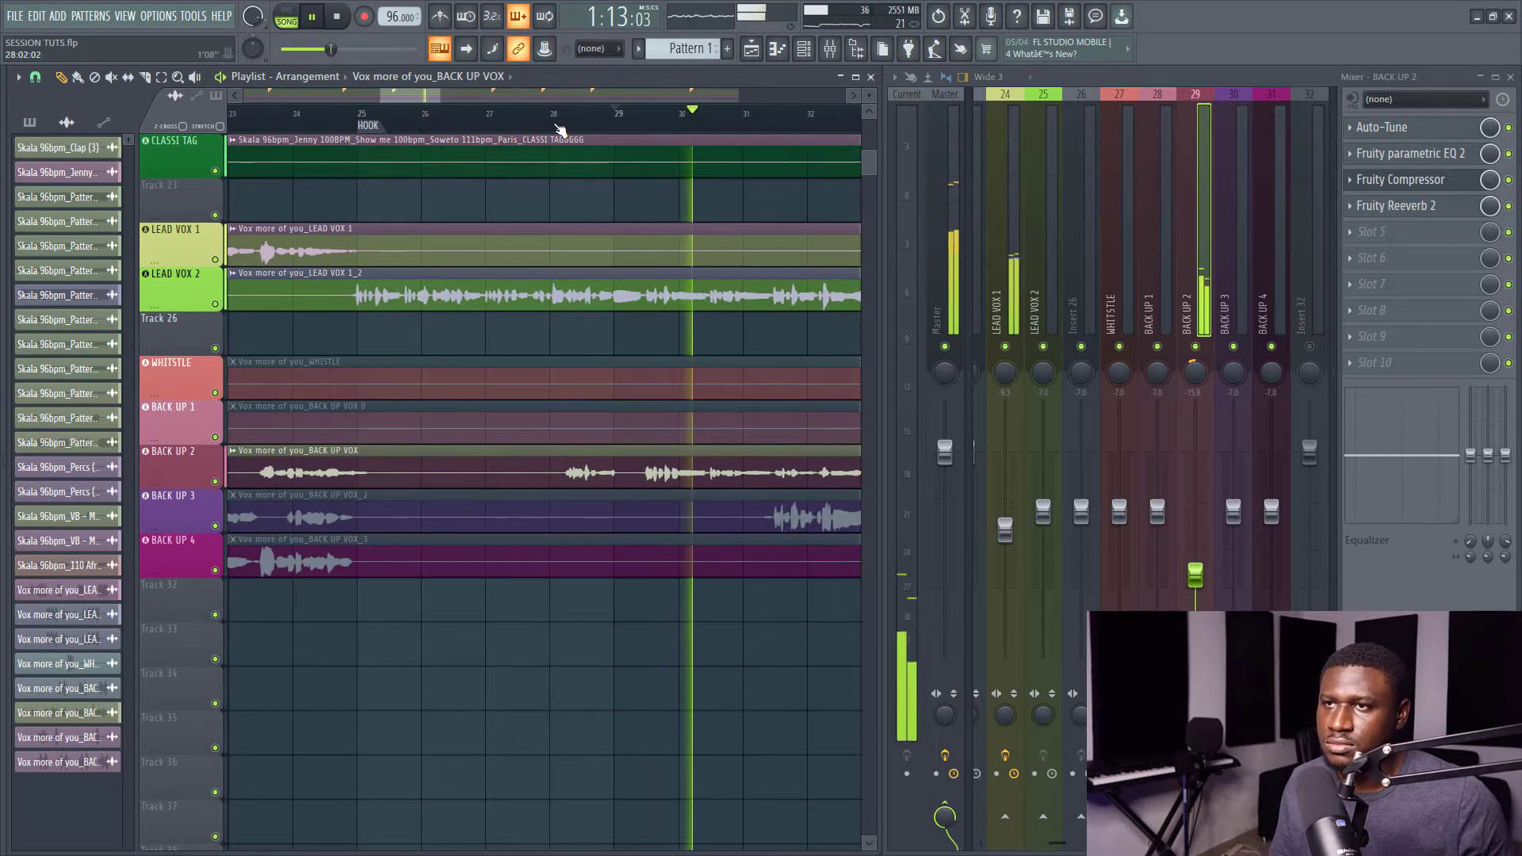
pyautogui.scroll(-1, 558, 129)
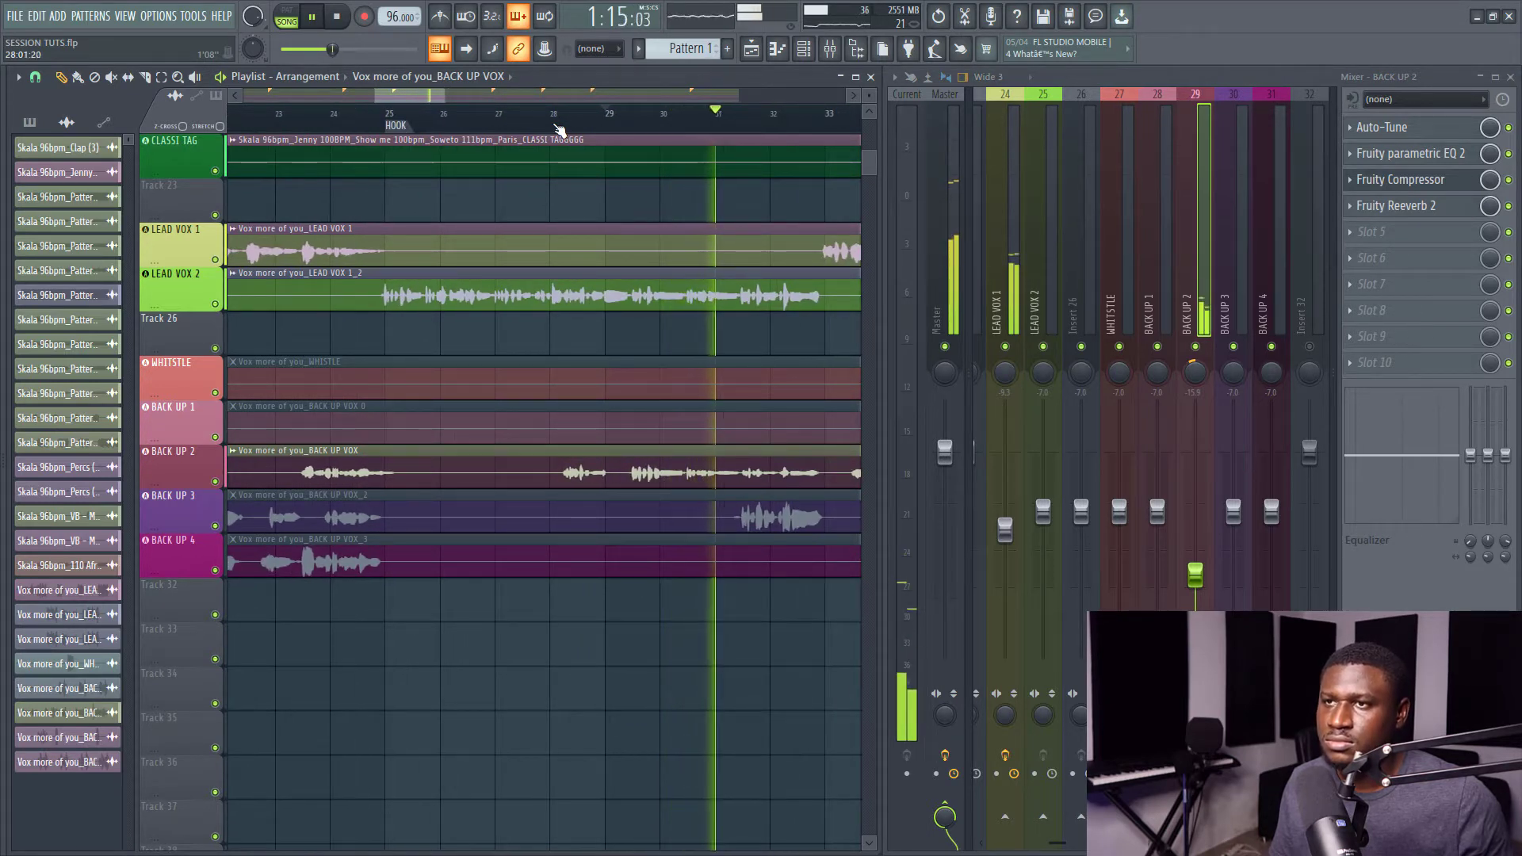
pyautogui.scroll(-3, 559, 129)
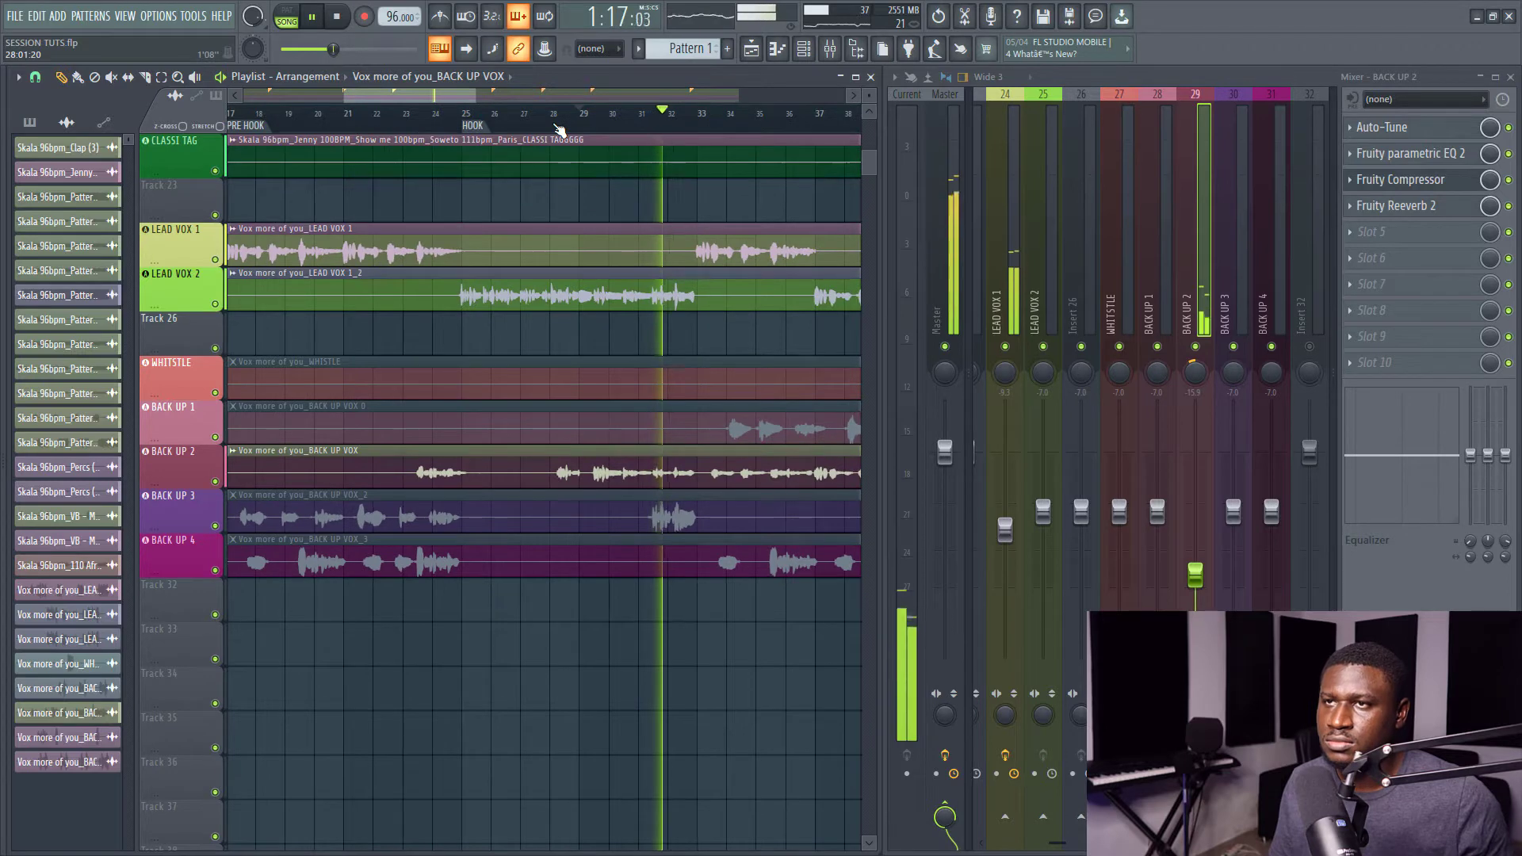
pyautogui.scroll(-2, 558, 129)
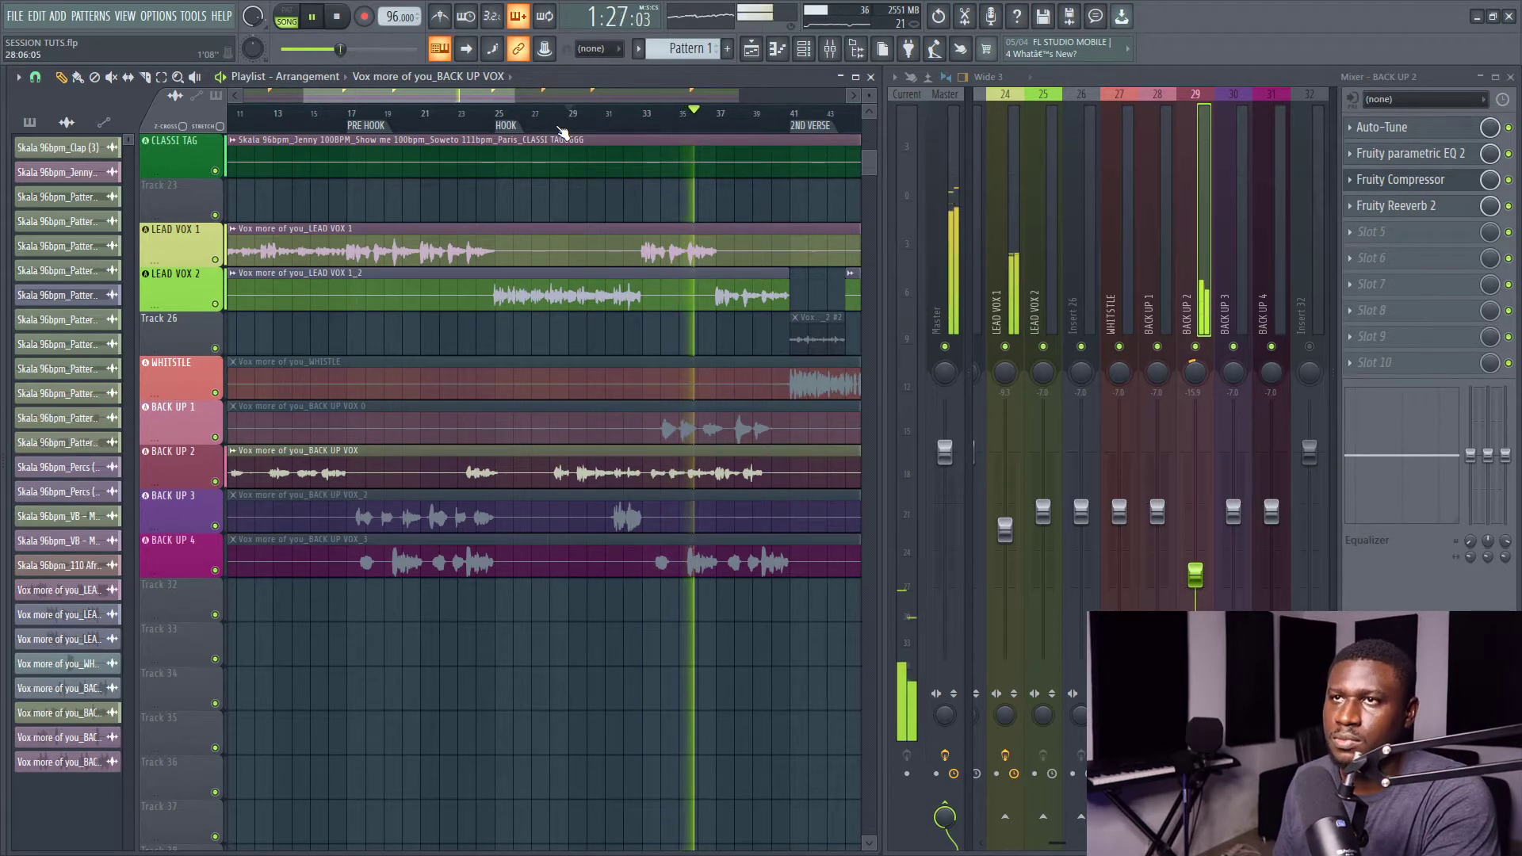
pyautogui.scroll(-2, 560, 129)
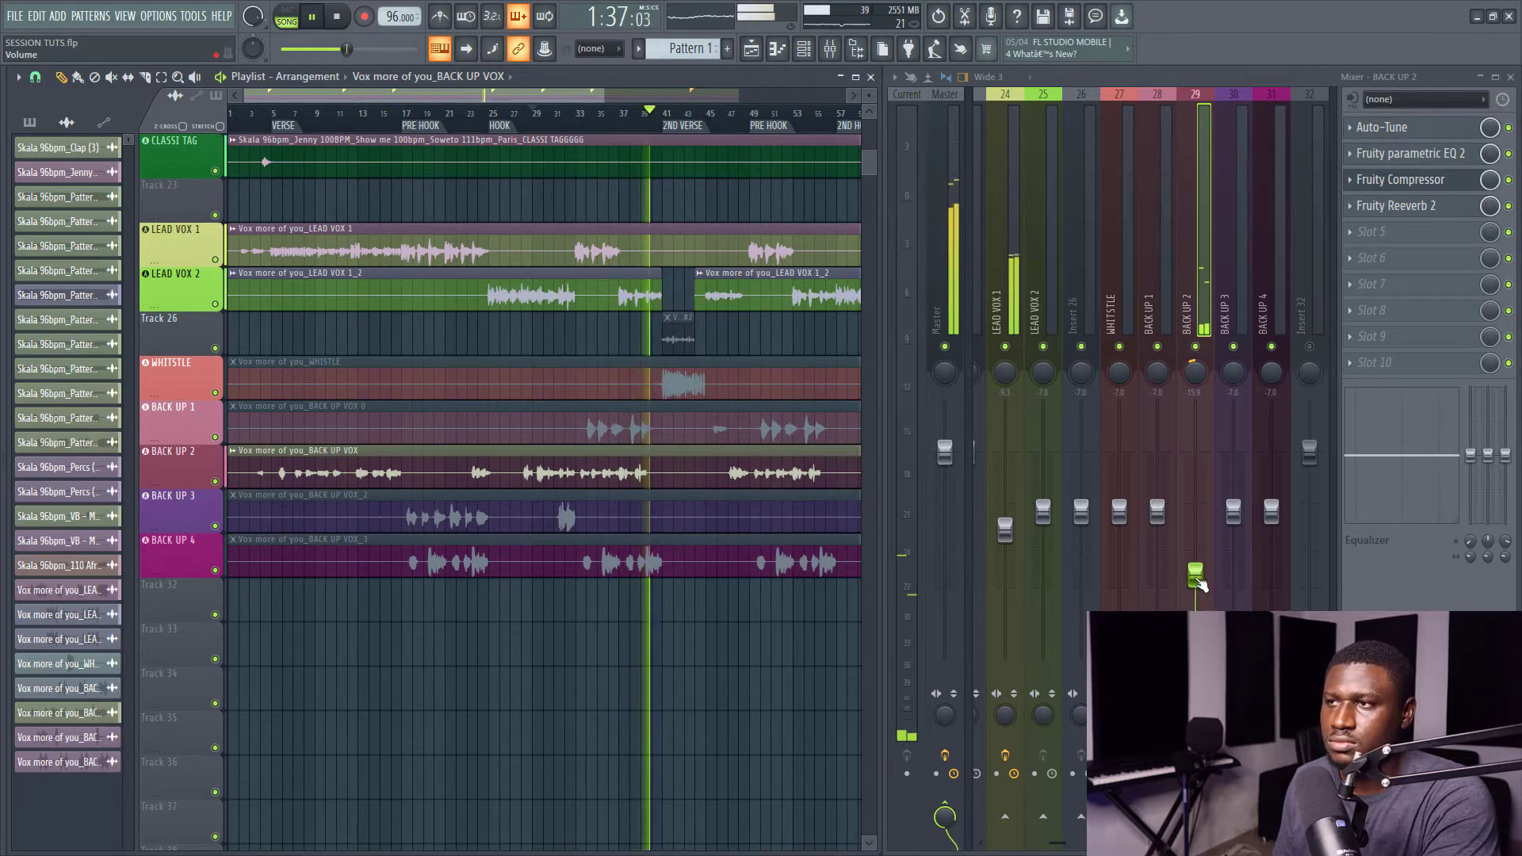
pyautogui.moveTo(1195, 577); pyautogui.dragTo(1195, 581)
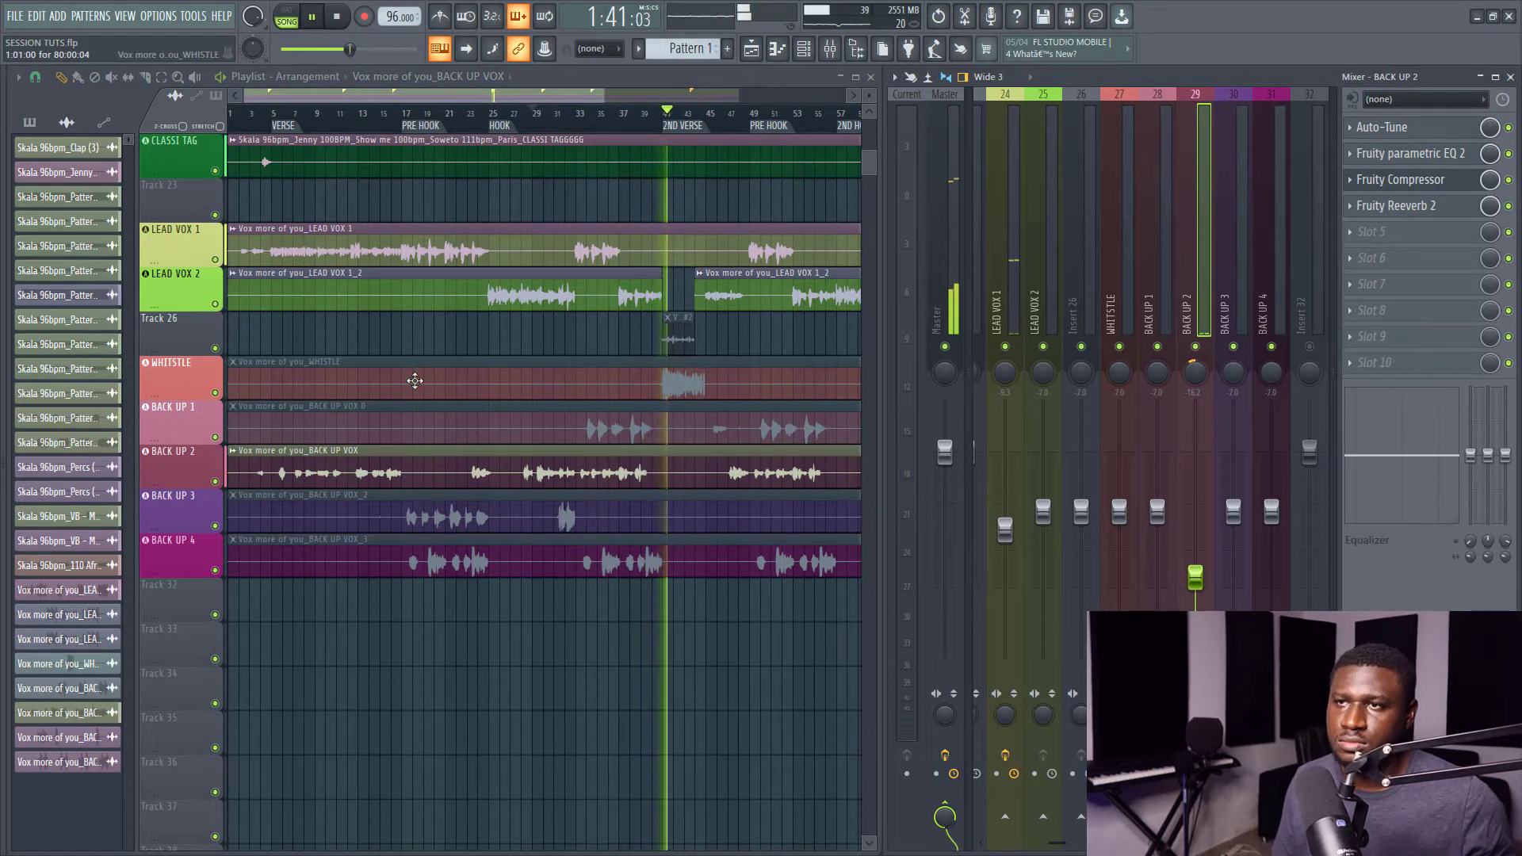
pyautogui.press('space')
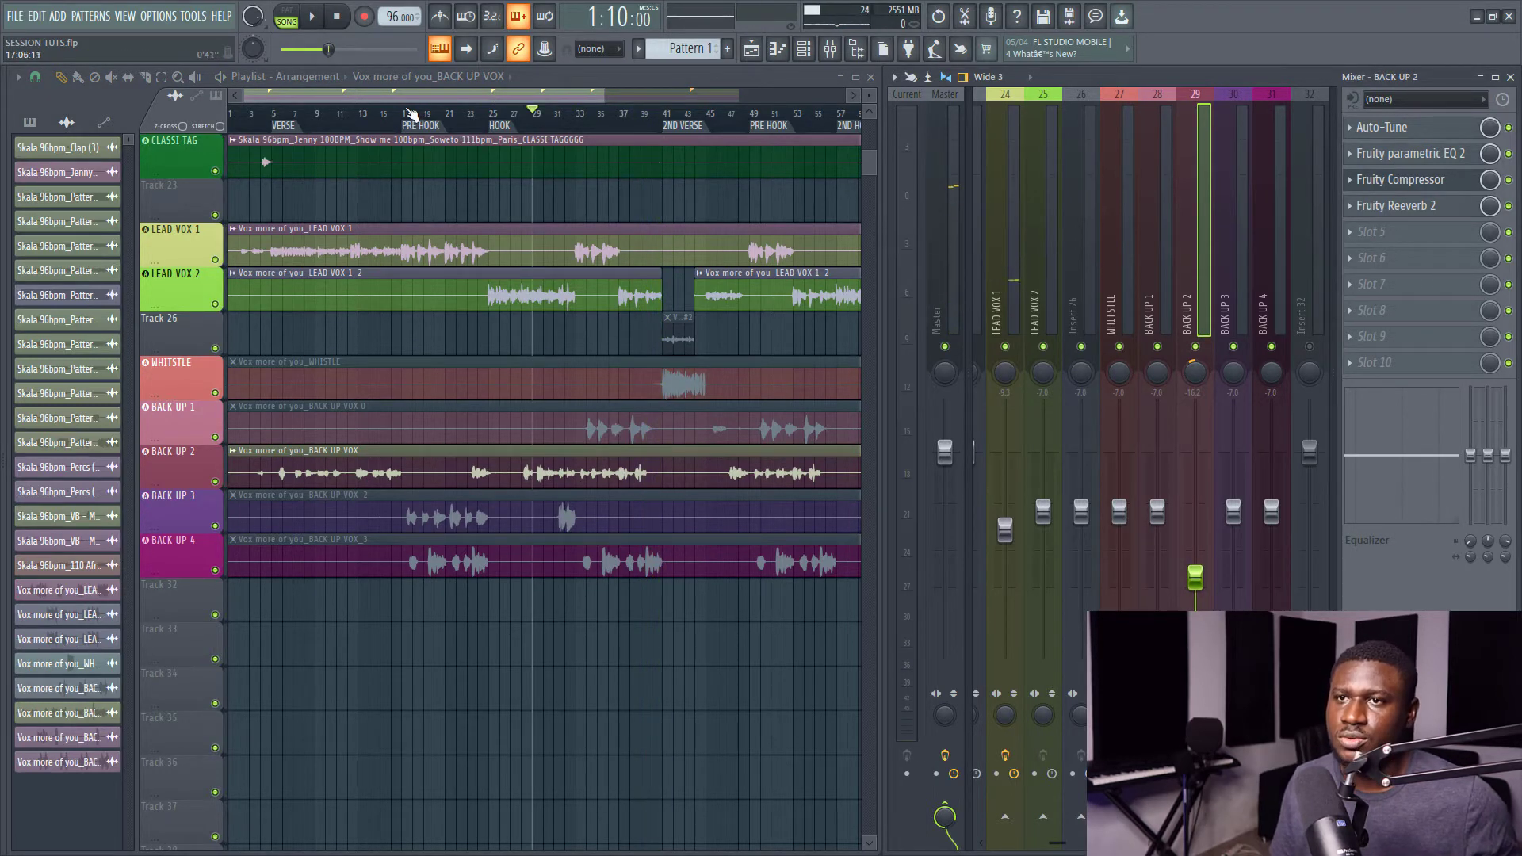
# Set the playback position to the first PRE HOOK at bar 17, unmute the BACK UP 3 clip and start playback.
pyautogui.click(410, 115)
pyautogui.scroll(-2, 409, 115)
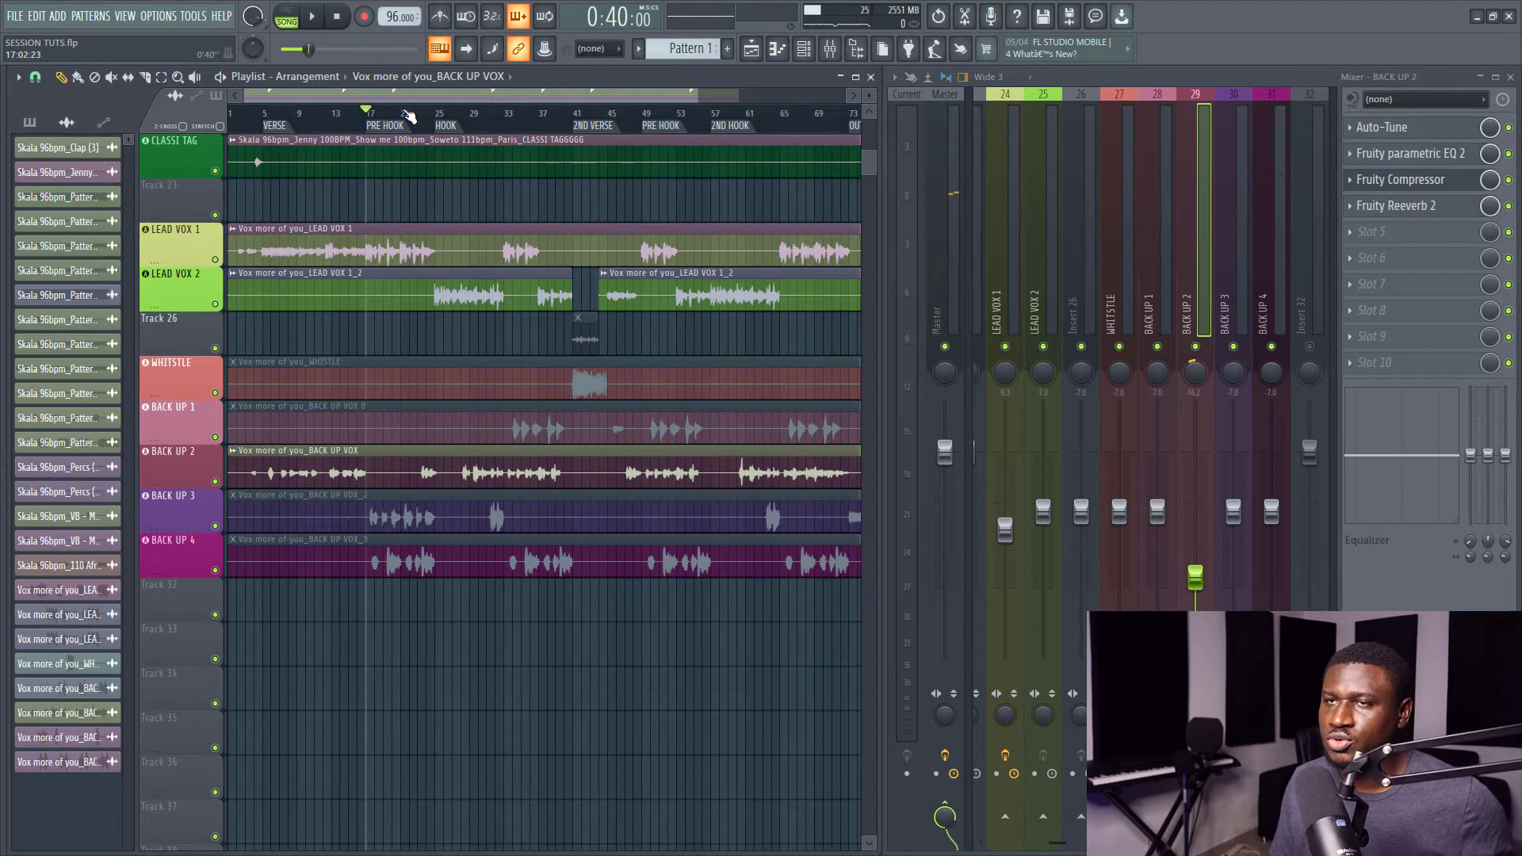
pyautogui.click(351, 520)
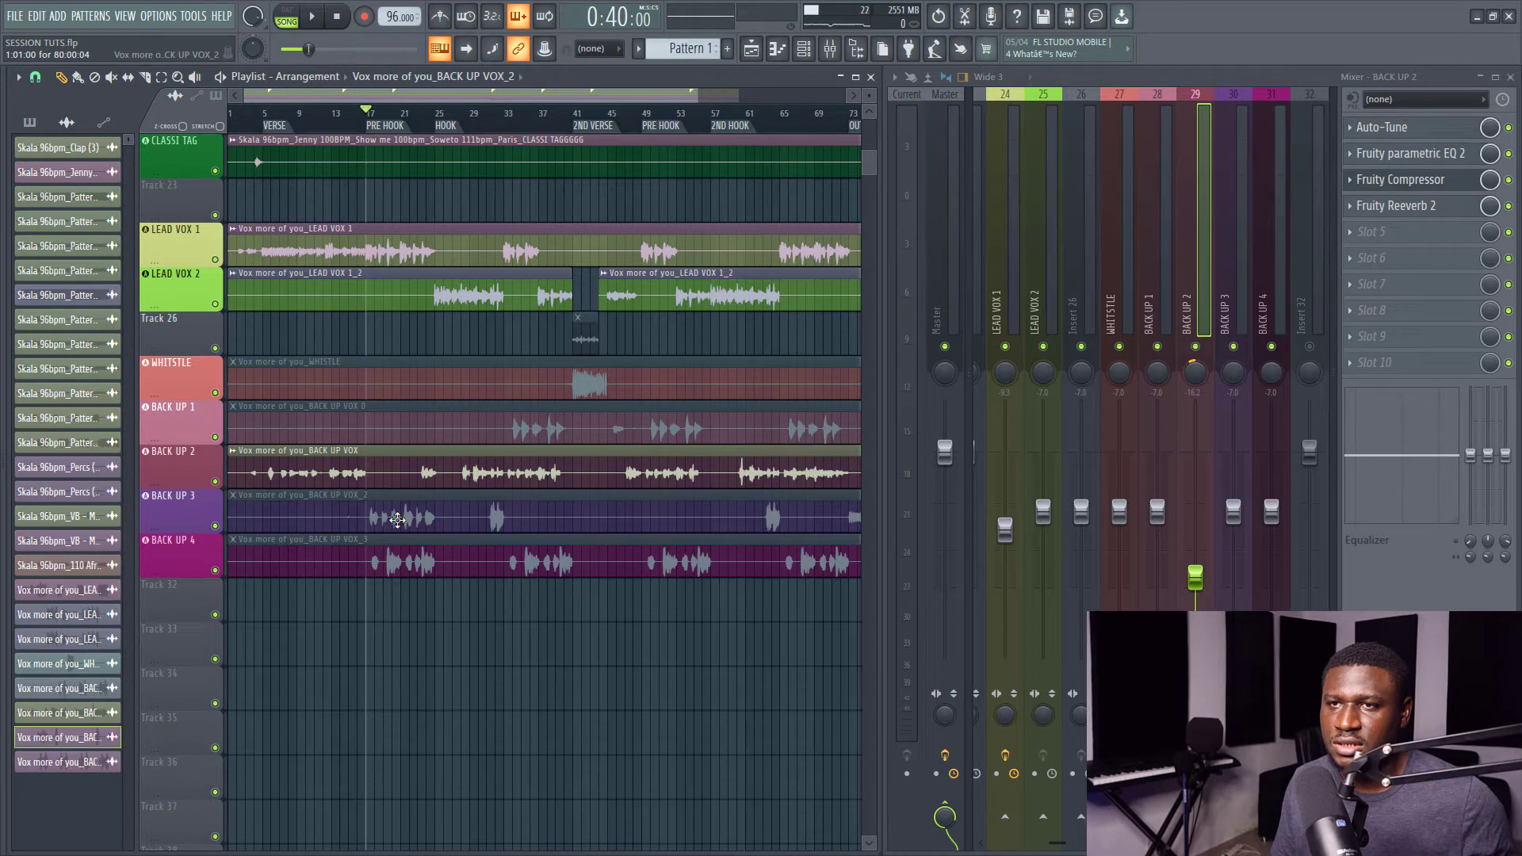
pyautogui.doubleClick(397, 520)
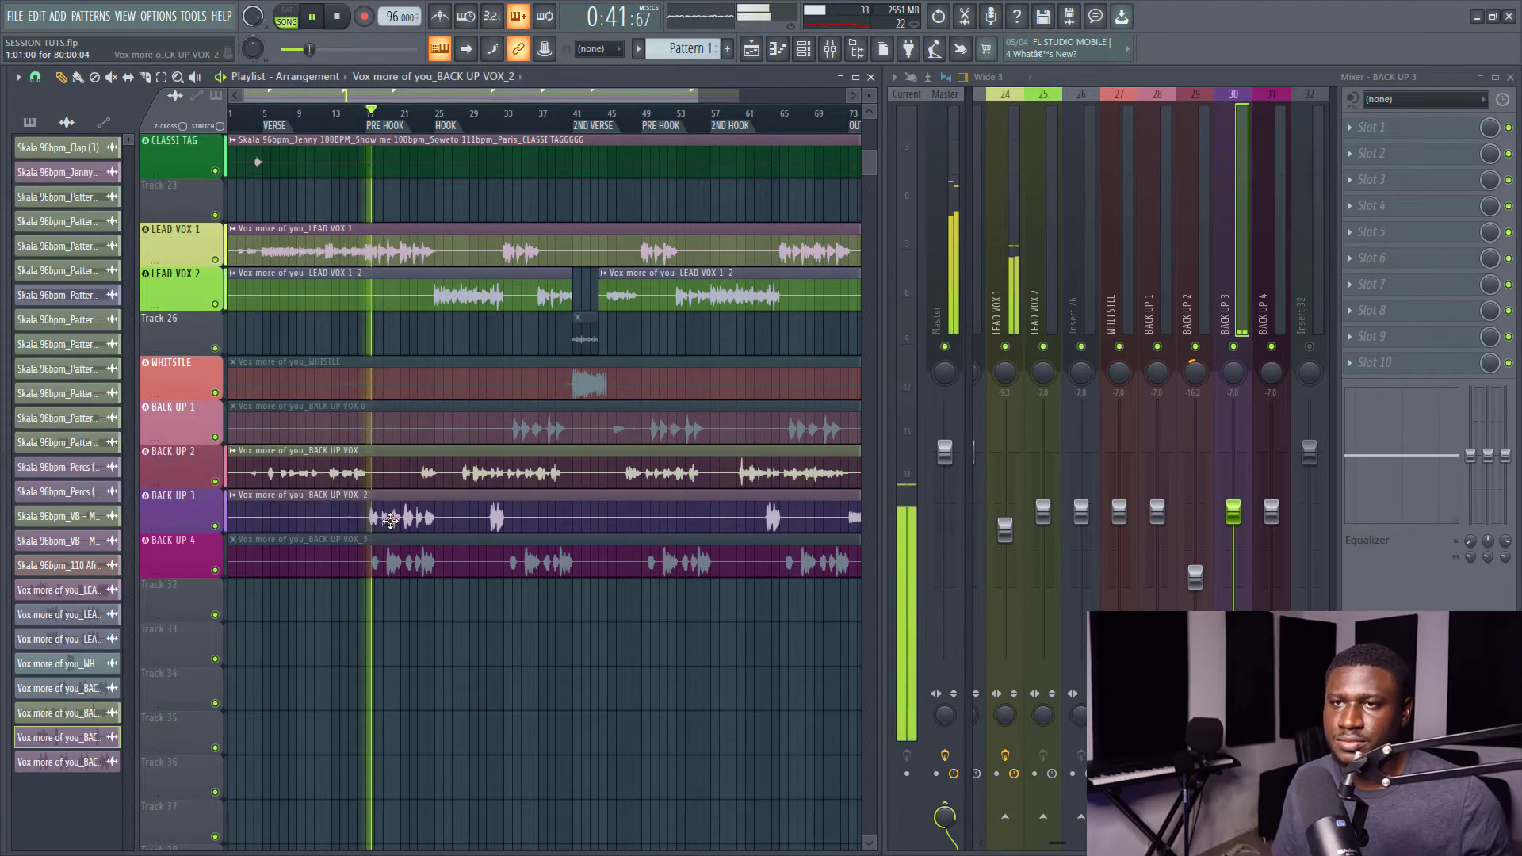
# Pan the BACK UP 3 mixer track partly to the right while the pre-hook plays.
pyautogui.doubleClick(390, 521)
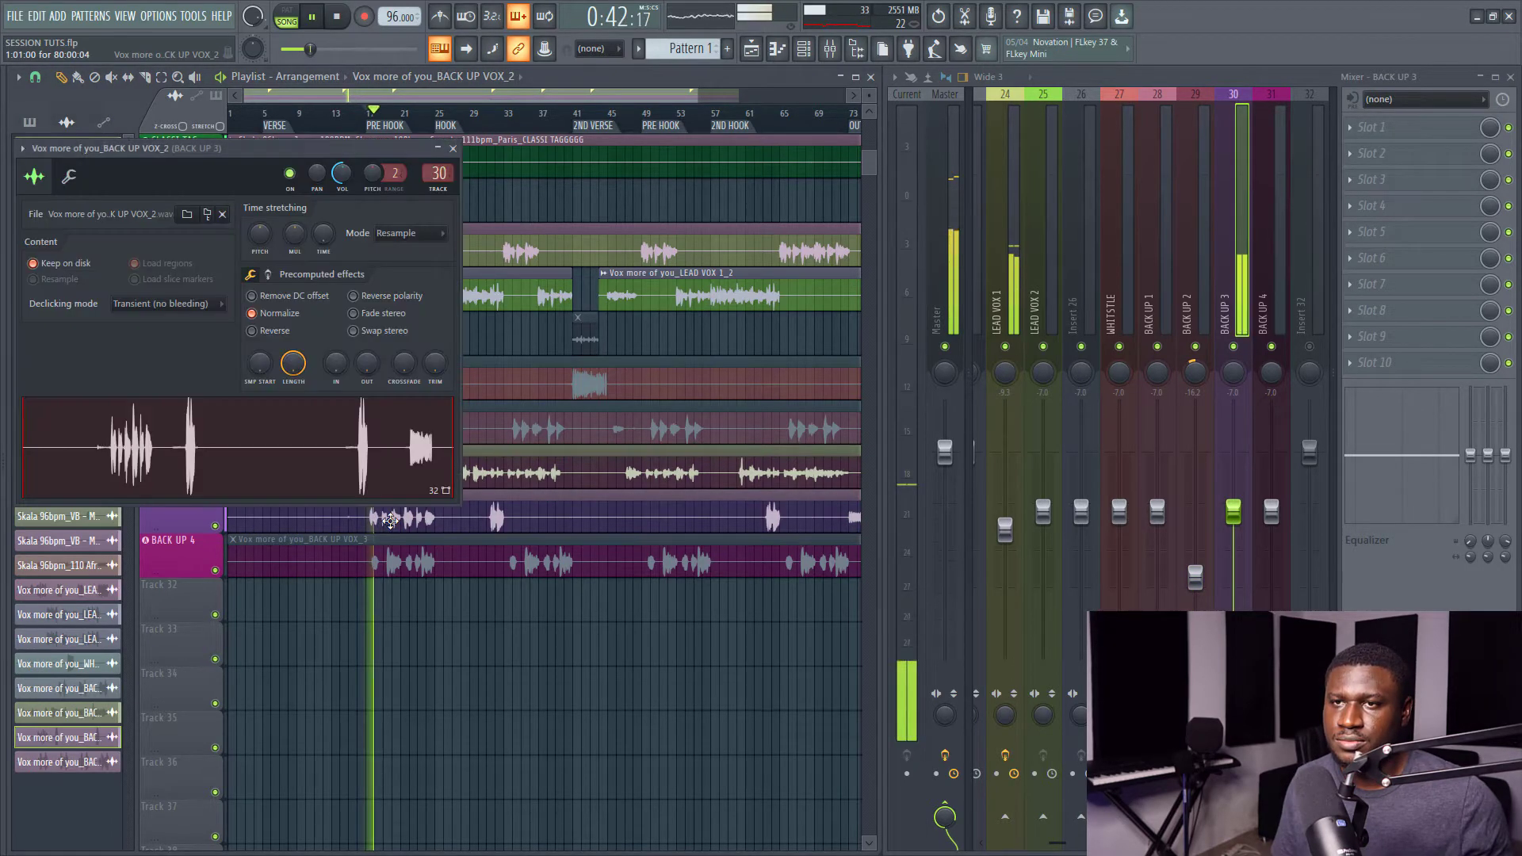
pyautogui.scroll(-3, 1200, 281)
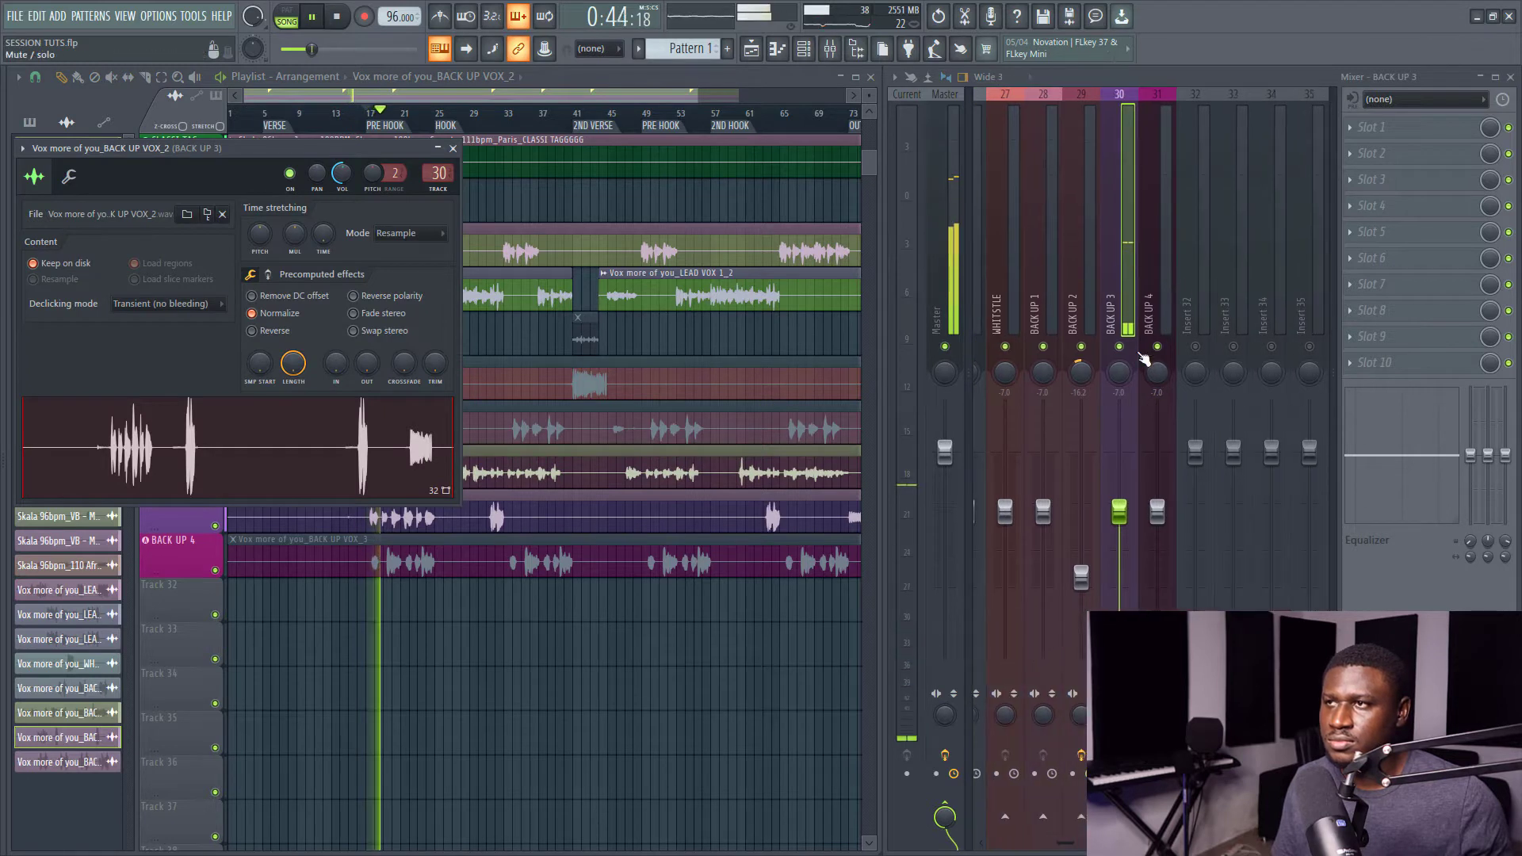
pyautogui.moveTo(1113, 374); pyautogui.dragTo(1112, 336)
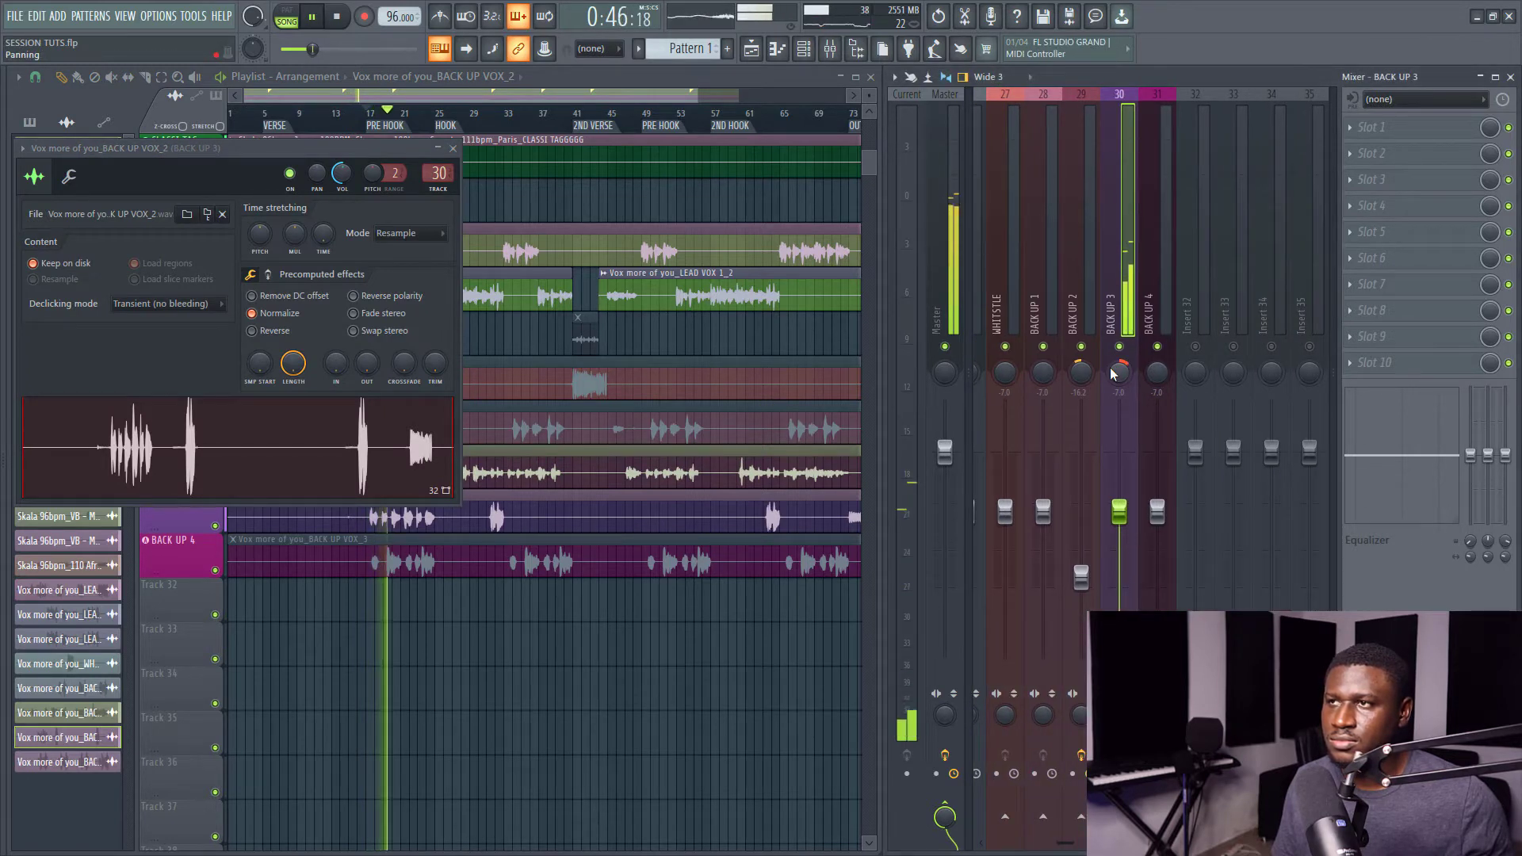
pyautogui.press('space')
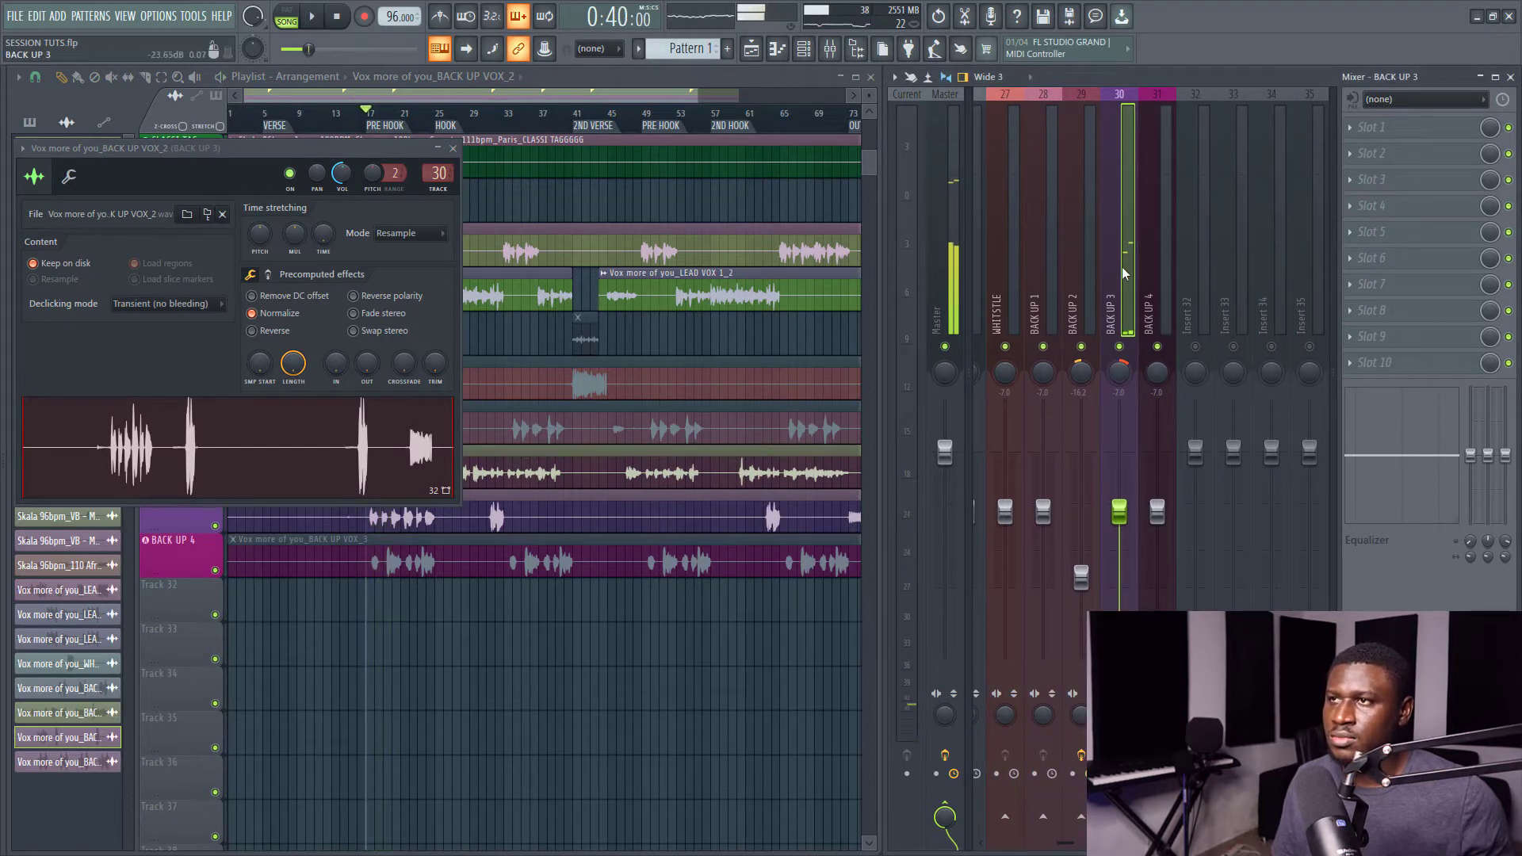
pyautogui.click(1084, 289)
pyautogui.scroll(3, 1083, 291)
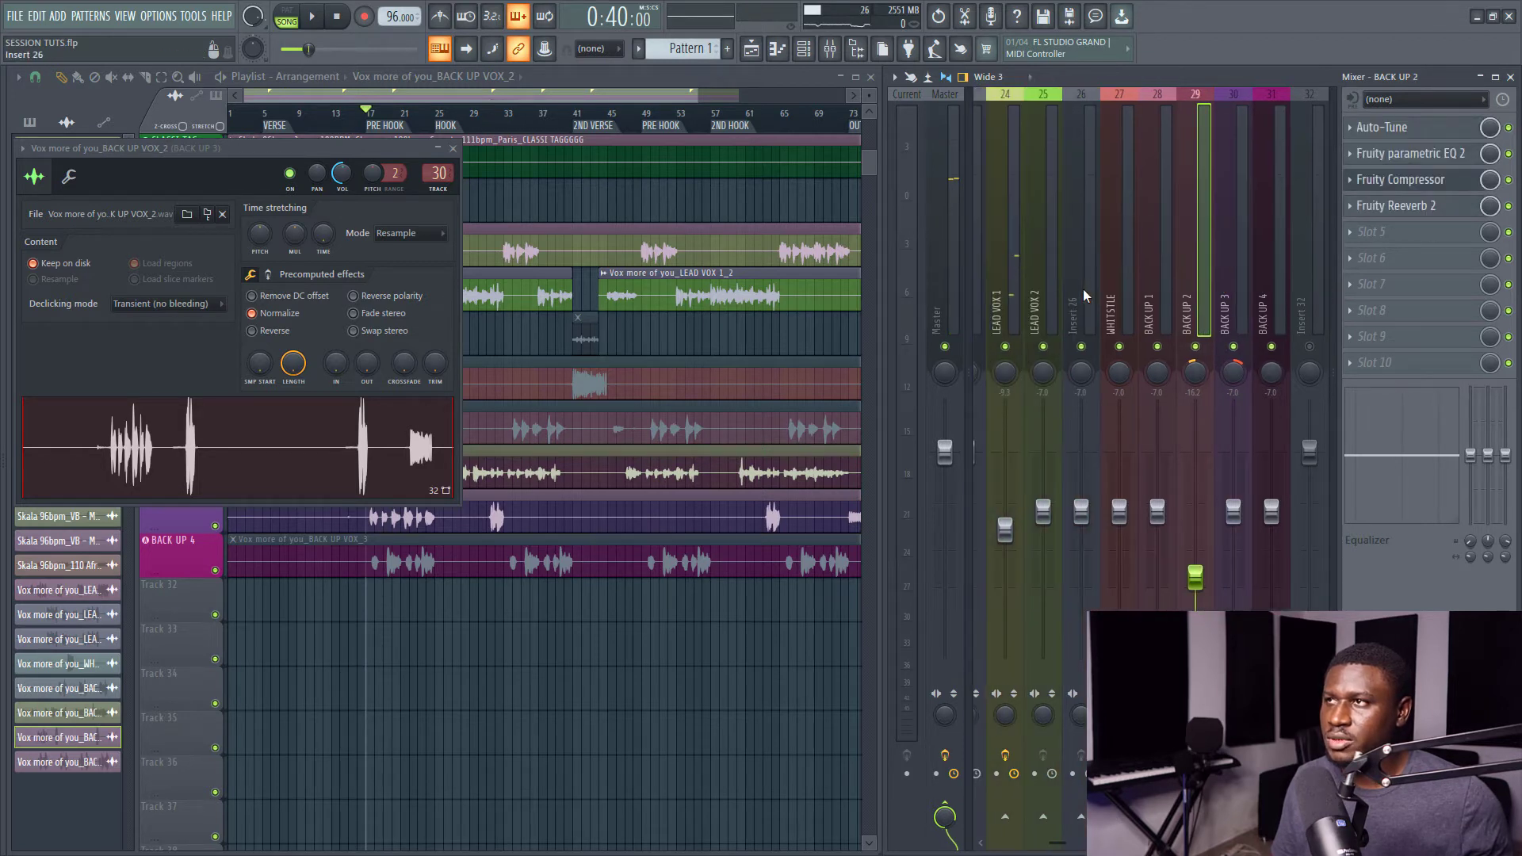
pyautogui.scroll(-3, 1097, 292)
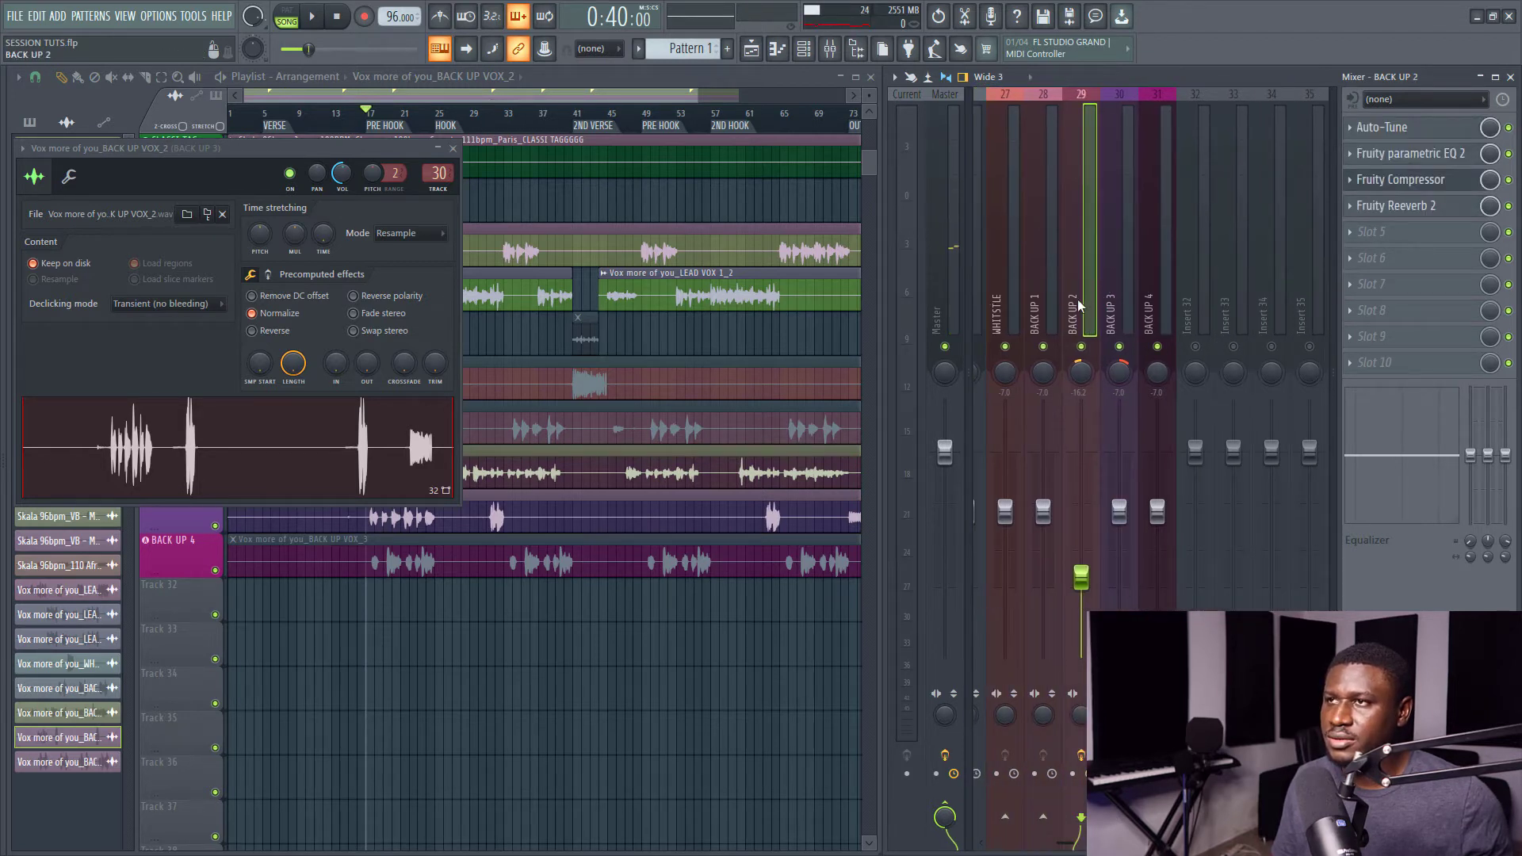
pyautogui.rightClick(1077, 298)
pyautogui.click(1132, 192)
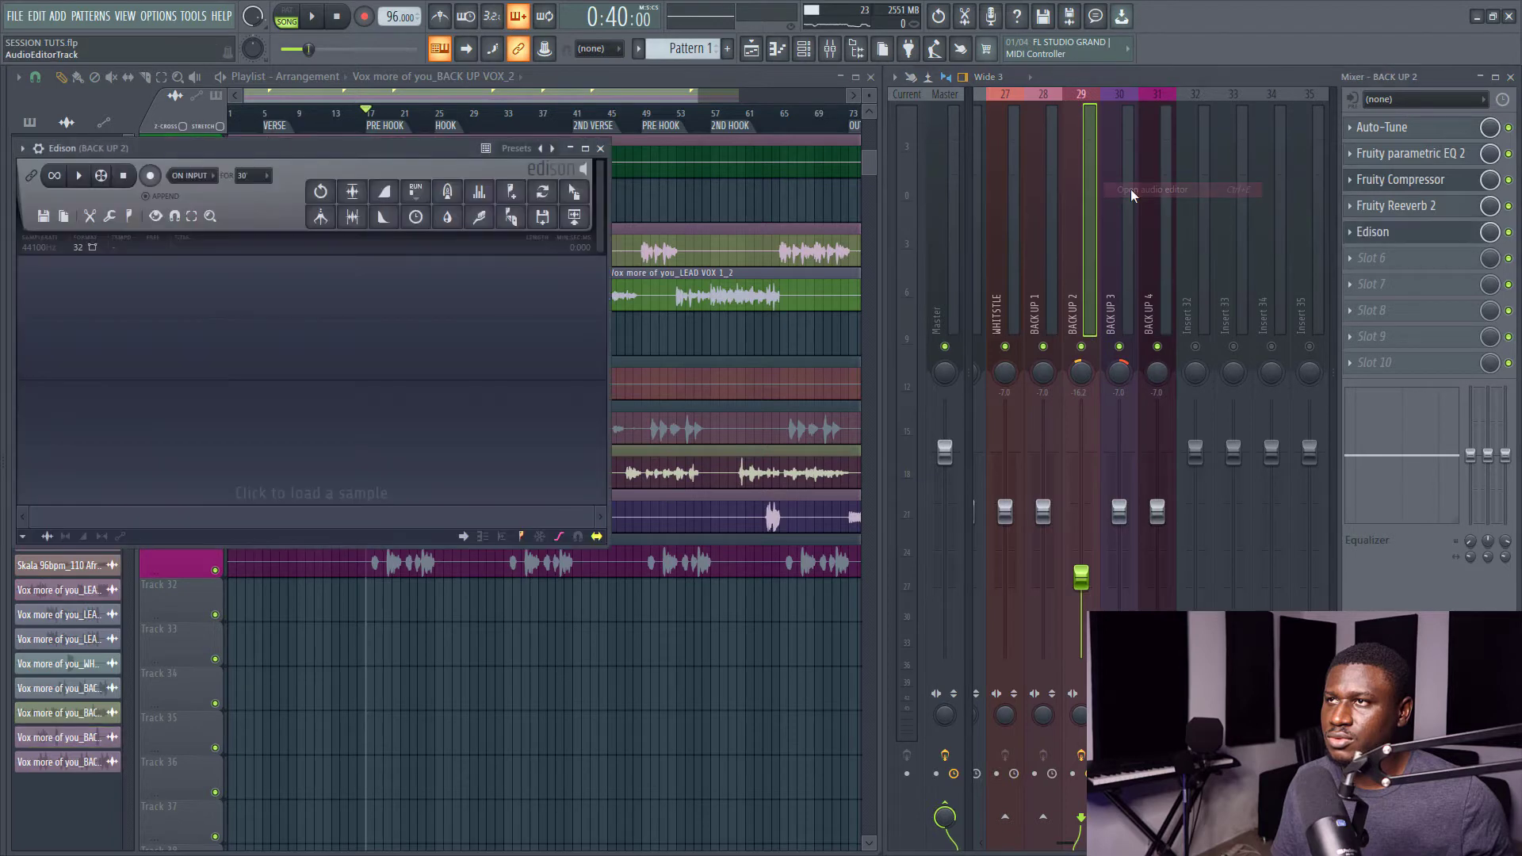
pyautogui.click(1349, 231)
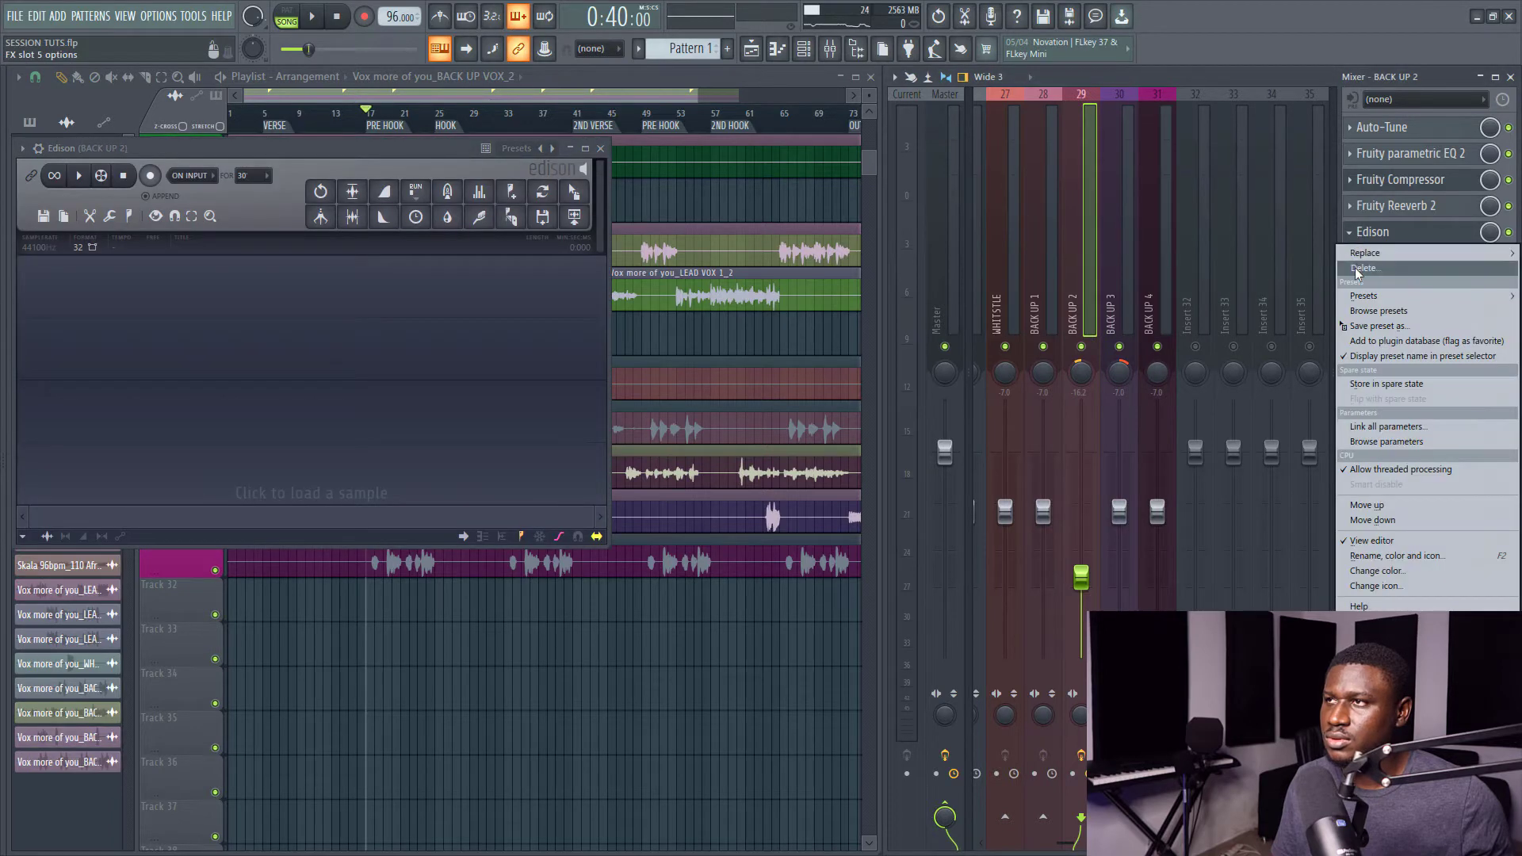
pyautogui.click(1393, 272)
# Copy the BACK UP 2 mixer track state, including its effects chain, onto the BACK UP 3 track.
pyautogui.rightClick(1079, 307)
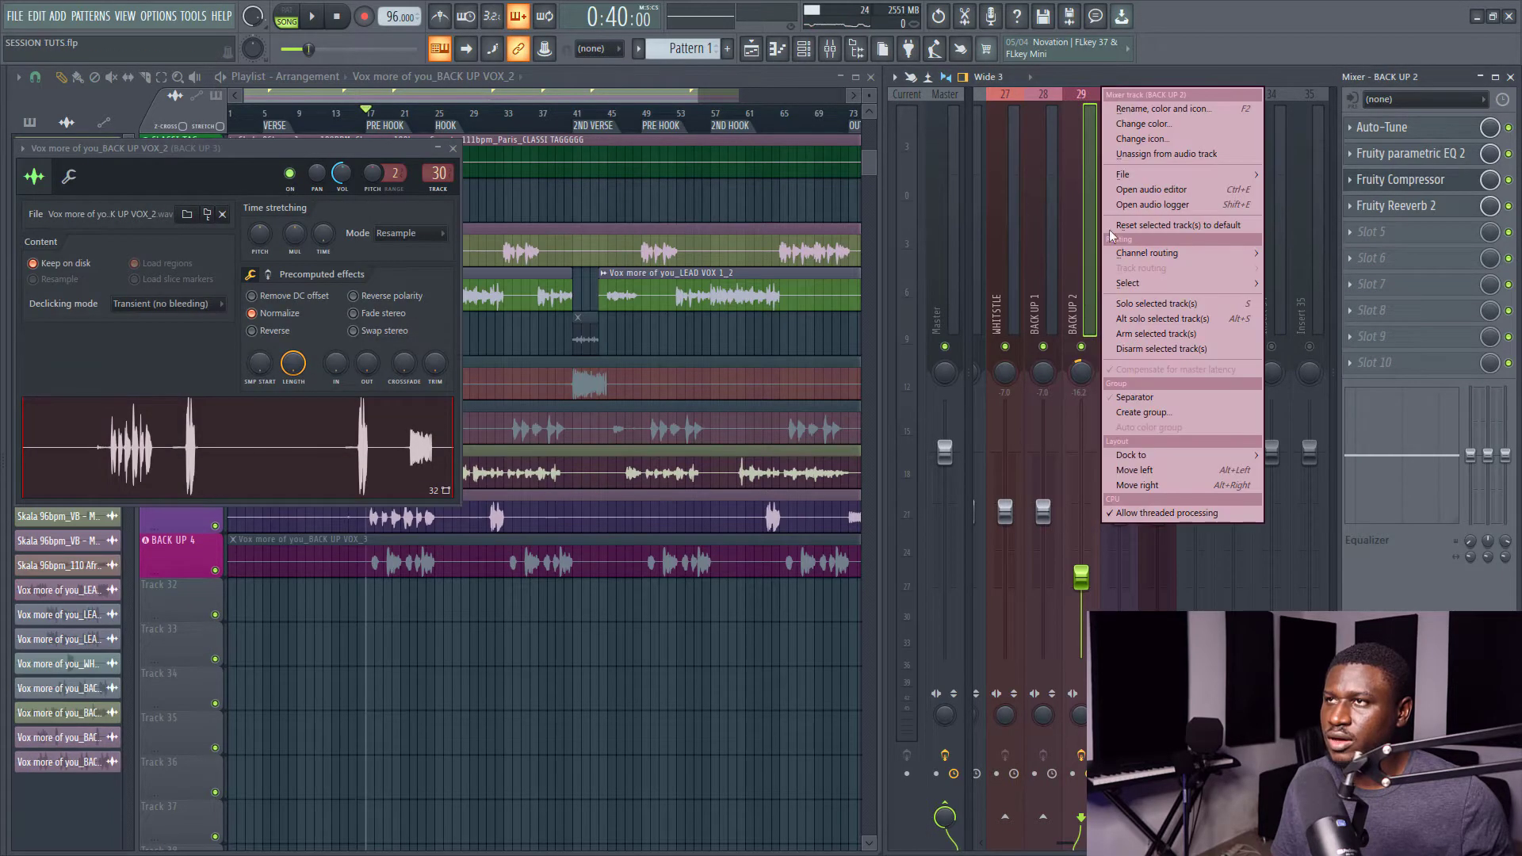
pyautogui.moveTo(1127, 181)
pyautogui.moveTo(1316, 173); pyautogui.dragTo(1108, 307)
pyautogui.moveTo(1130, 298); pyautogui.dragTo(1116, 298)
# Rename the copied mixer track 30 as BACK UP 3 and close the clip's channel settings.
pyautogui.rightClick(1115, 296)
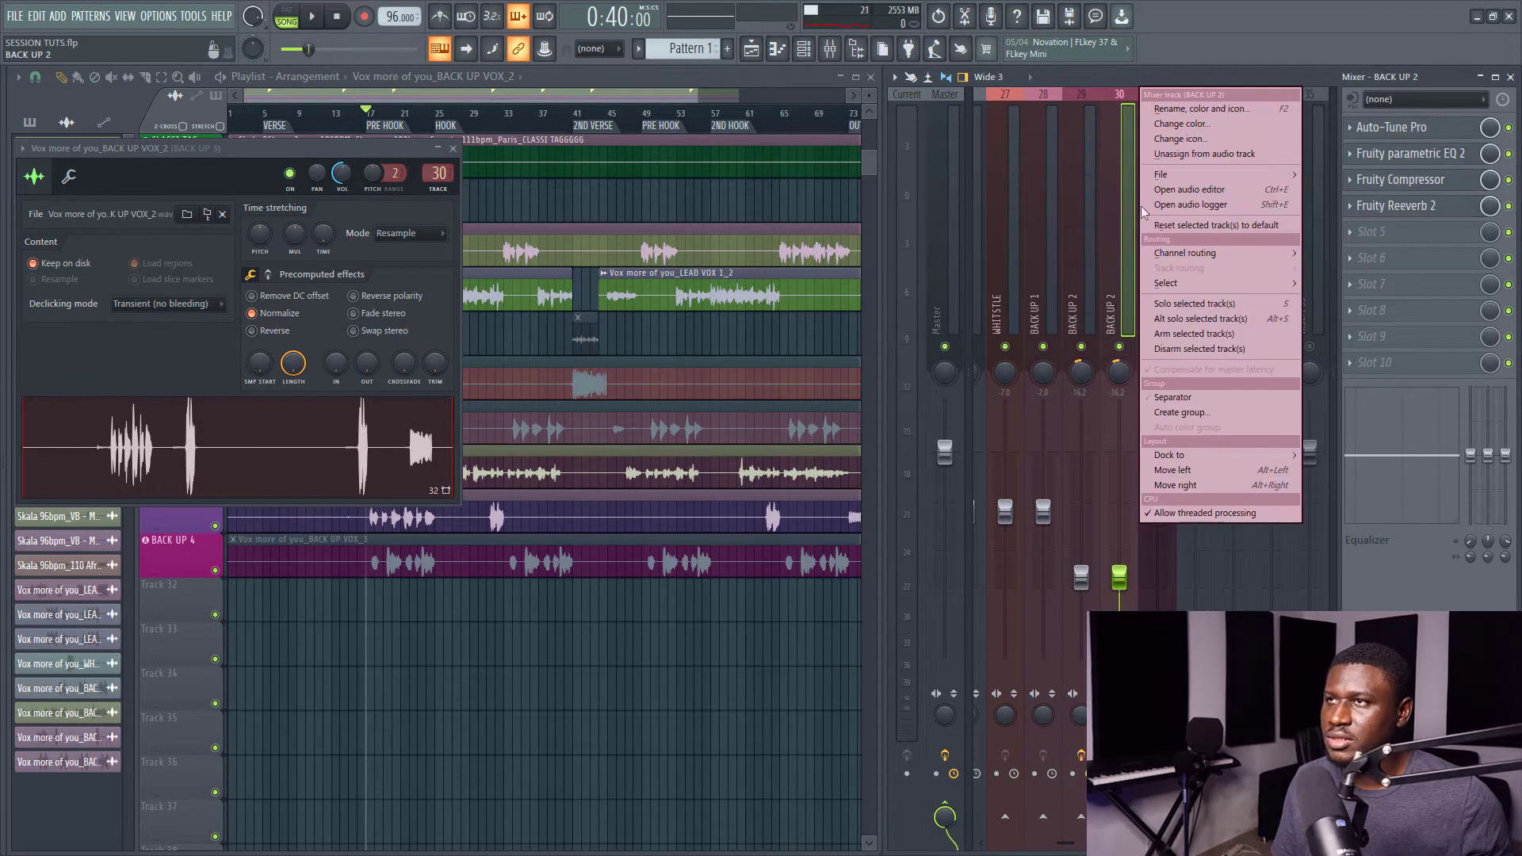
pyautogui.click(1181, 107)
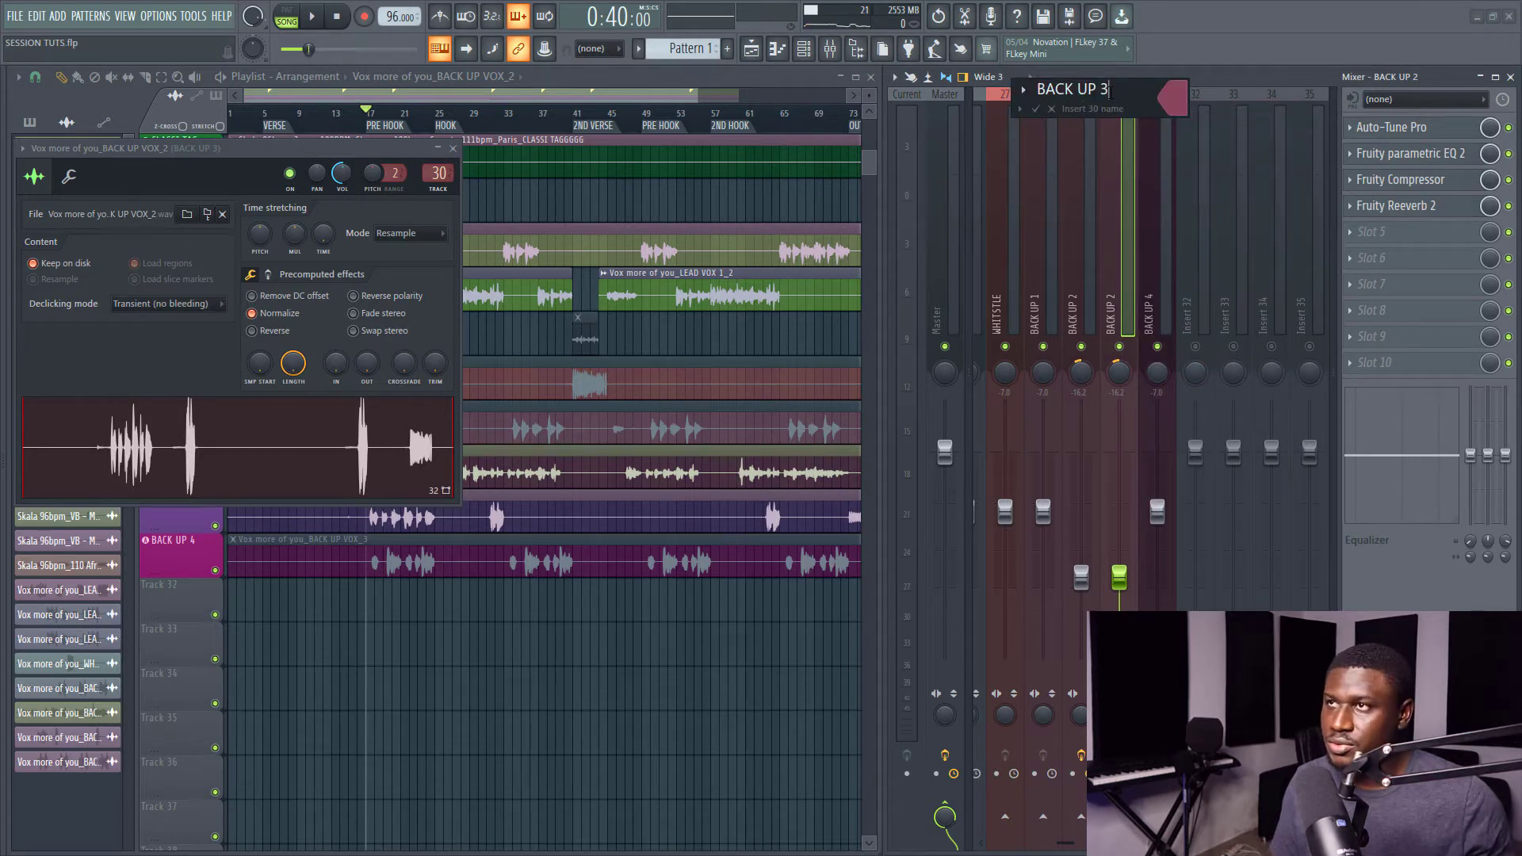
pyautogui.press('Return')
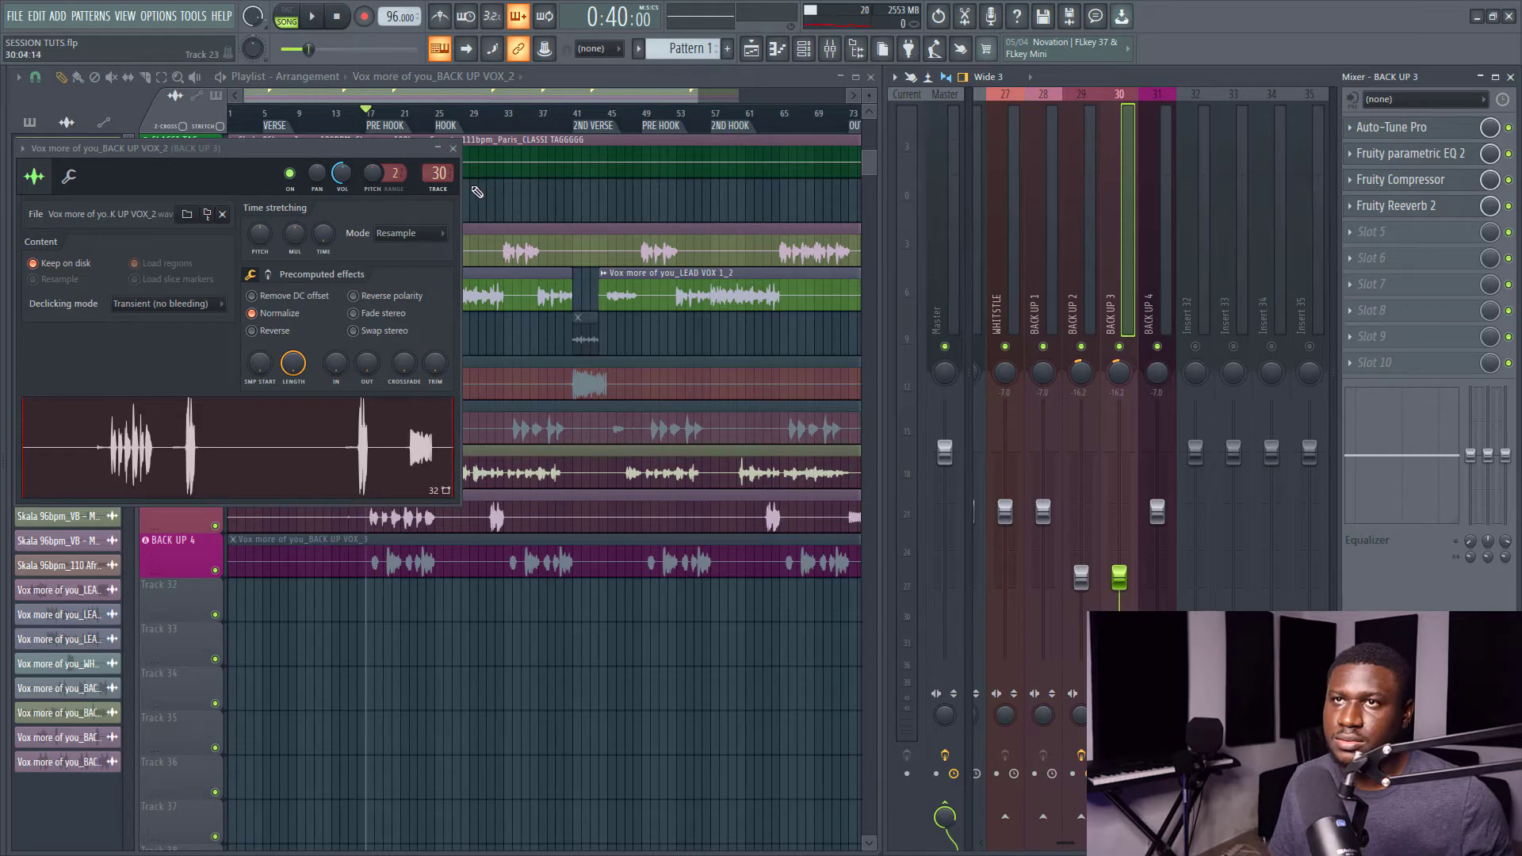
pyautogui.click(452, 149)
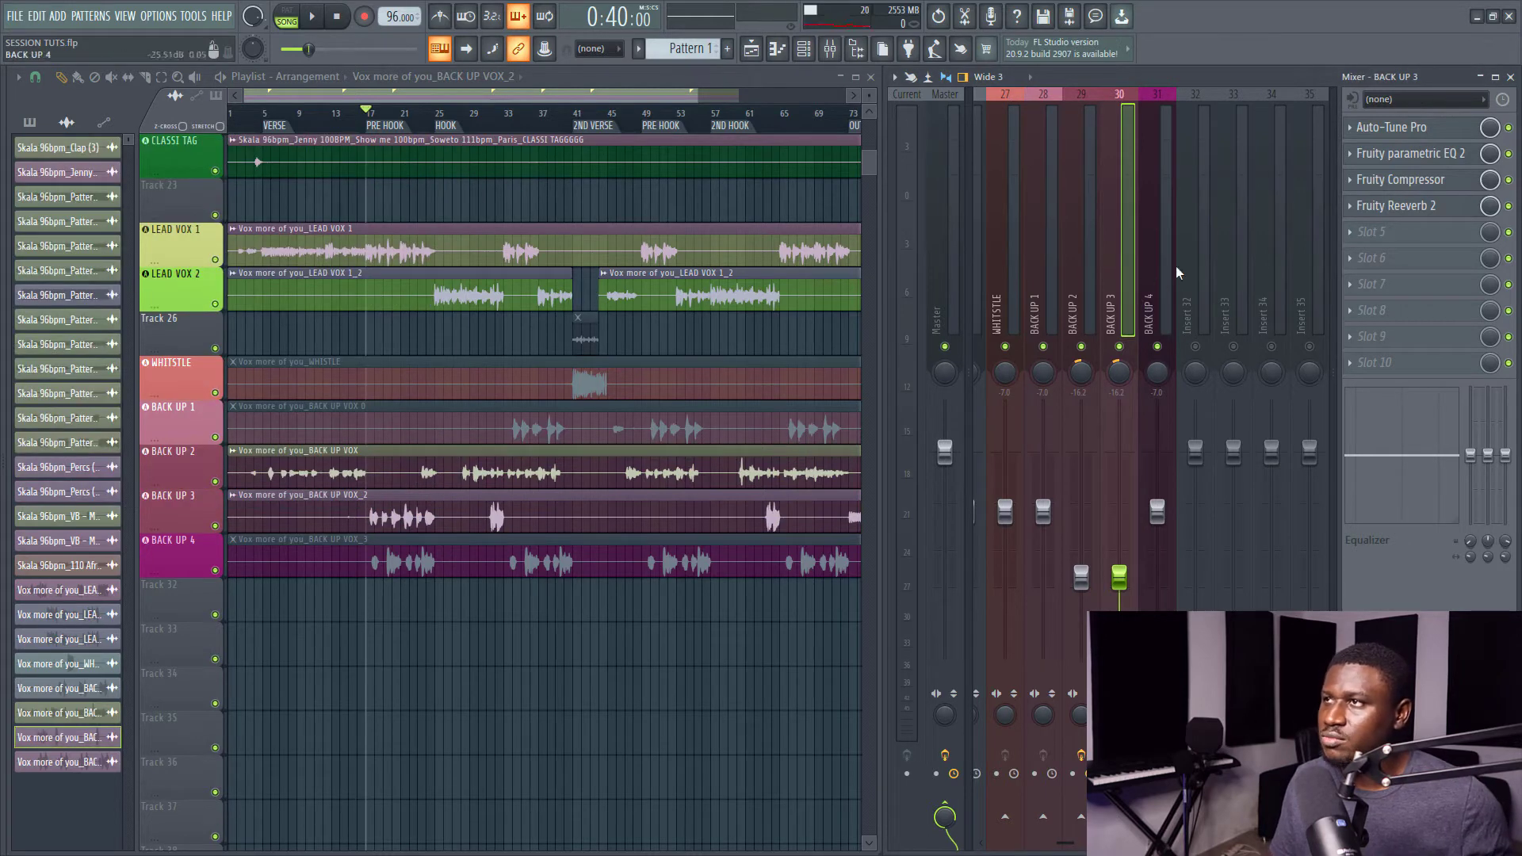
# Play the pre-hook, pan BACK UP 3 to the right and raise its volume to about -14.5 dB.
pyautogui.press('space')
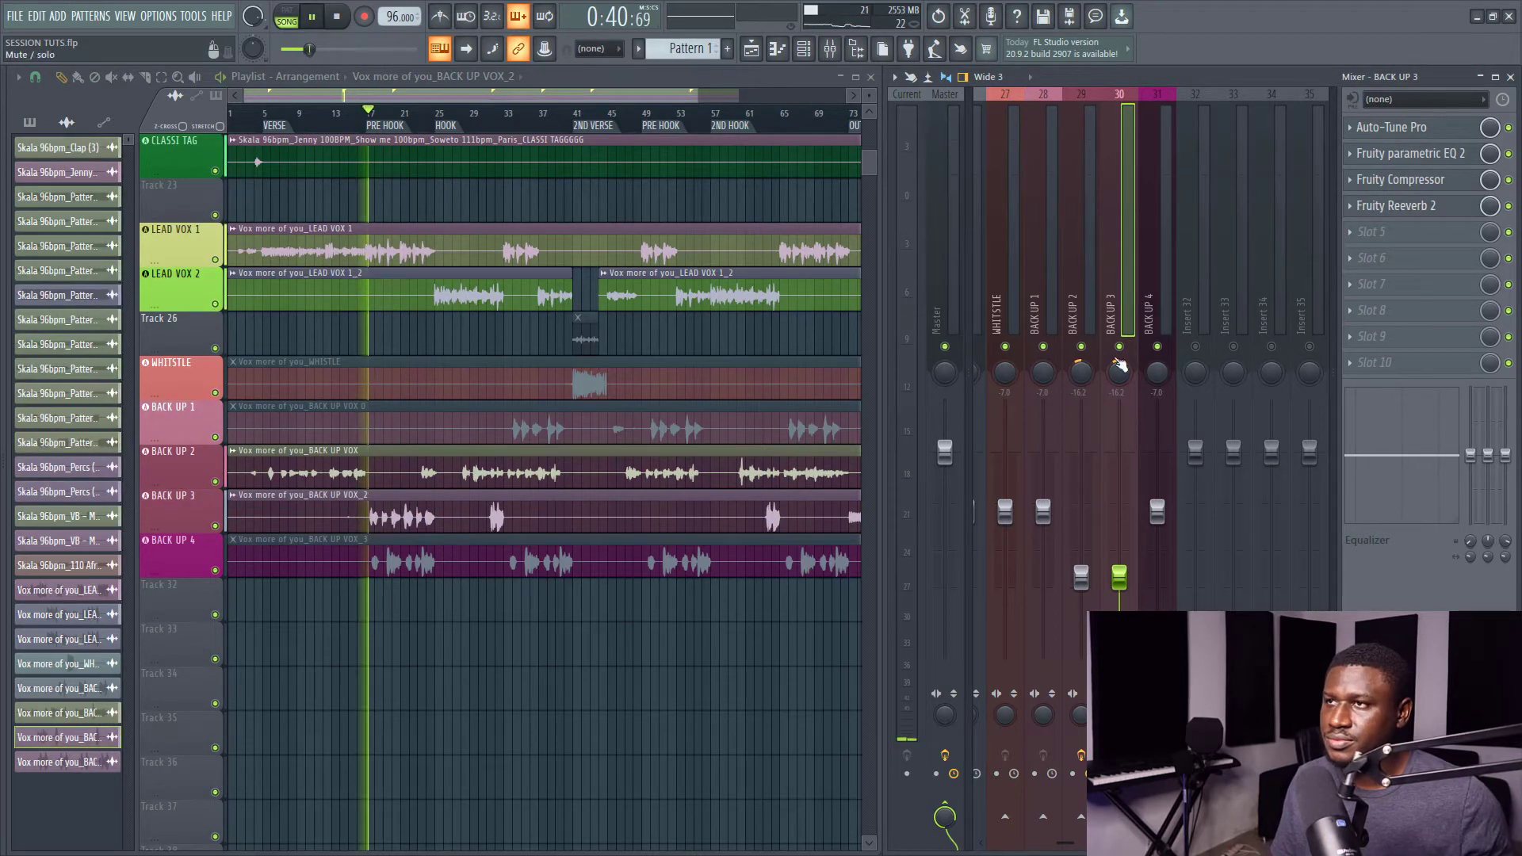
pyautogui.moveTo(1118, 364); pyautogui.dragTo(1118, 349)
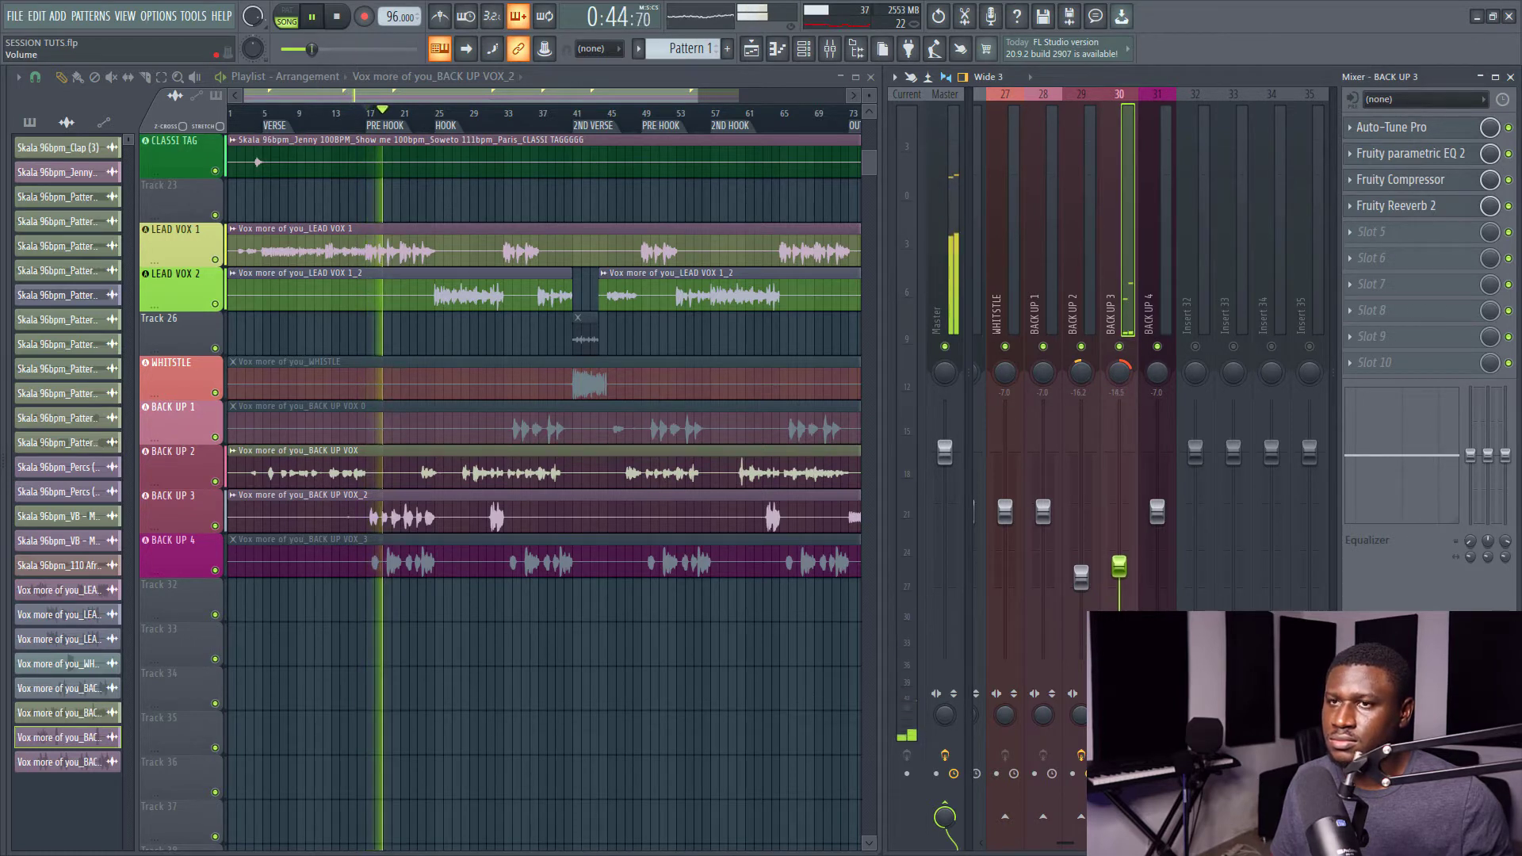
pyautogui.moveTo(1131, 585); pyautogui.dragTo(1131, 573)
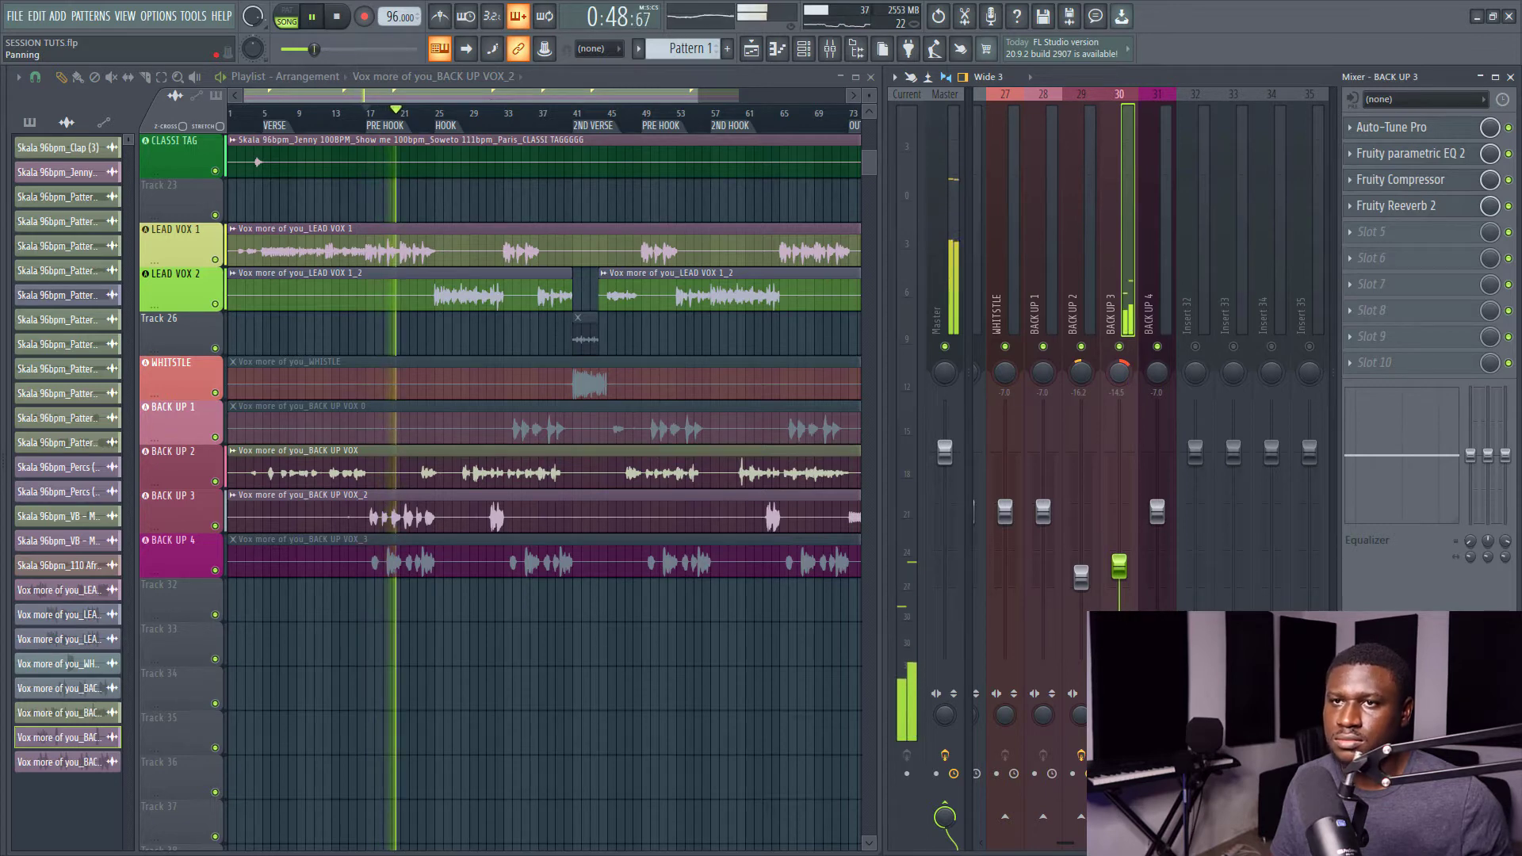
pyautogui.scroll(3, 337, 127)
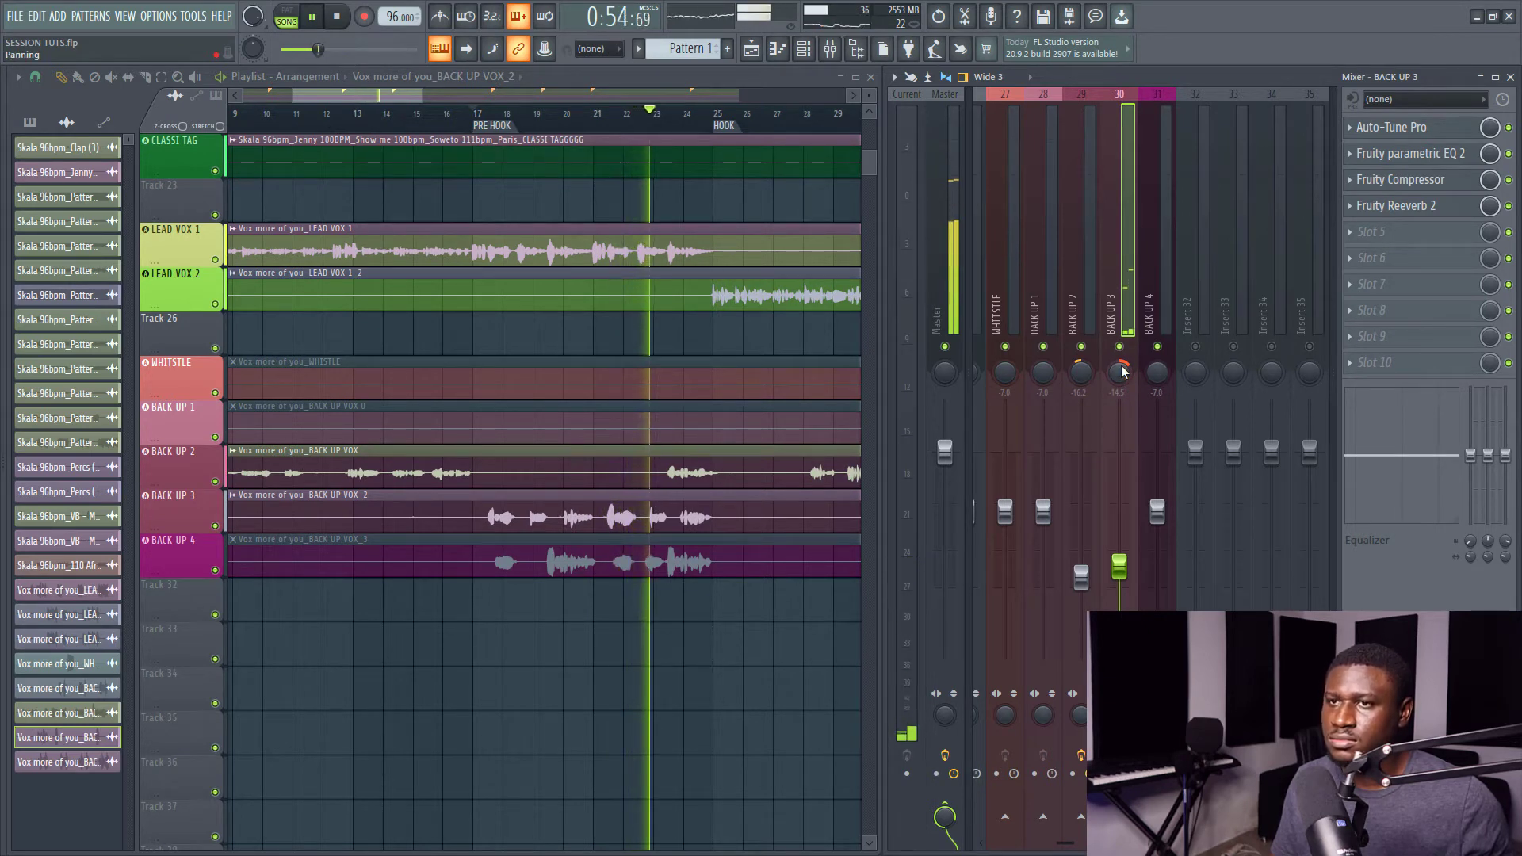
pyautogui.scroll(-2, 484, 138)
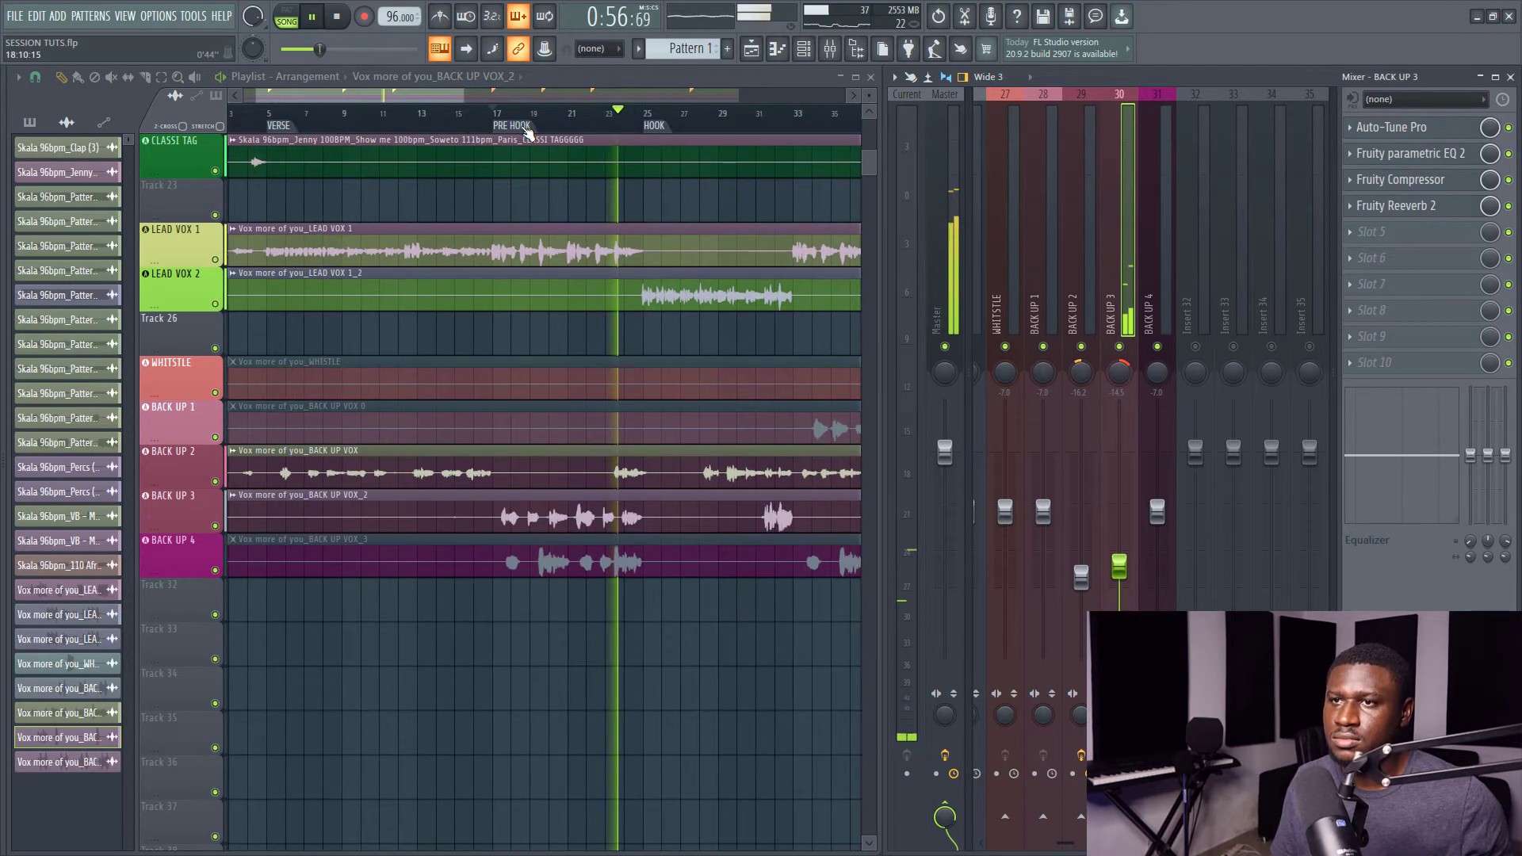
pyautogui.press('space')
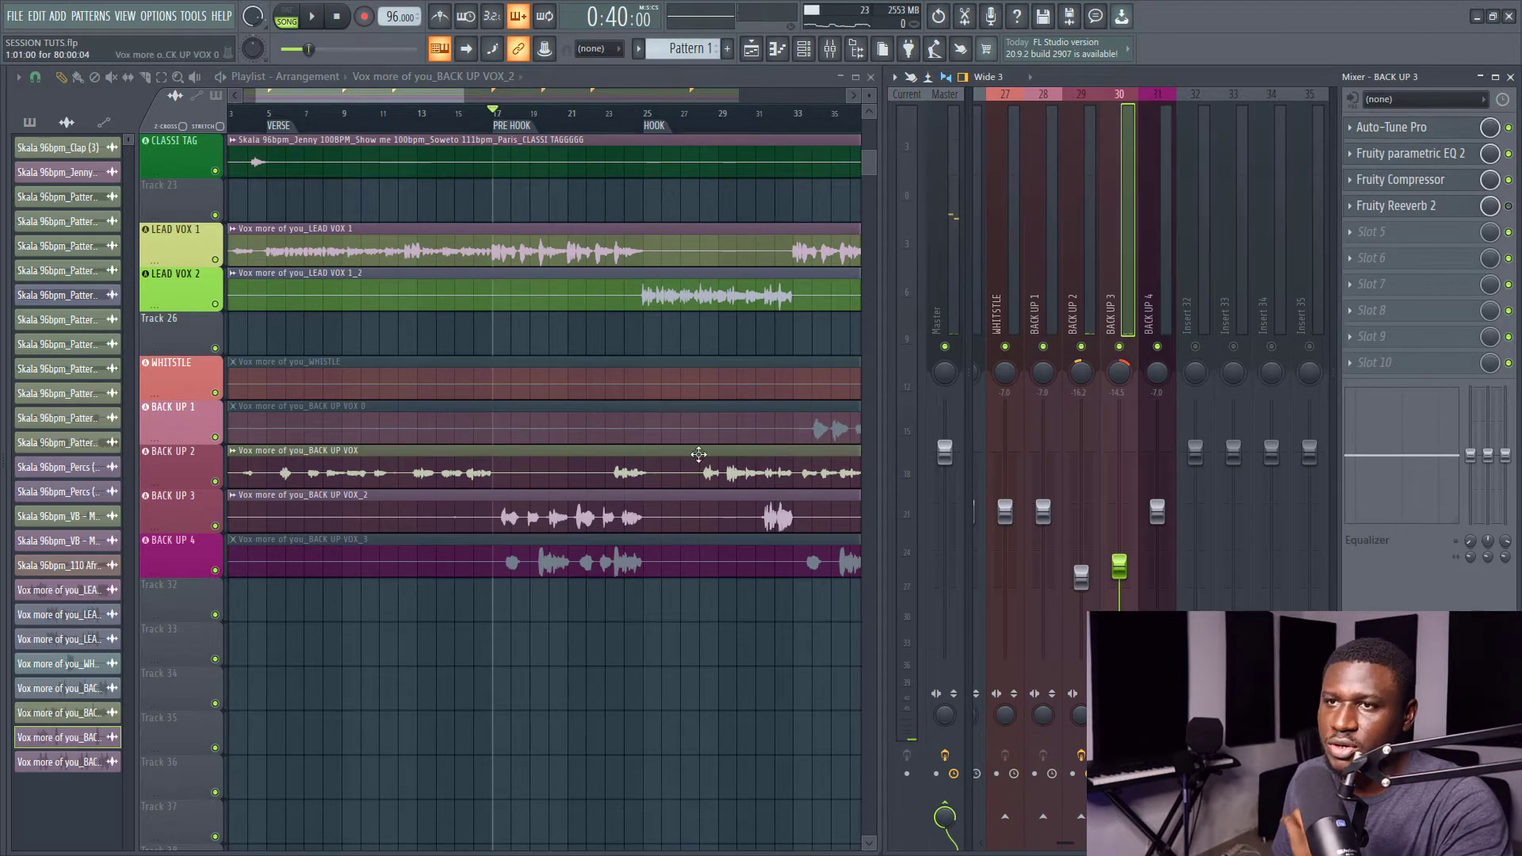
# Open the BACK UP 4 clip's channel and copy the BACK UP 3 mixer track state onto its mixer track 31.
pyautogui.scroll(-3, 522, 122)
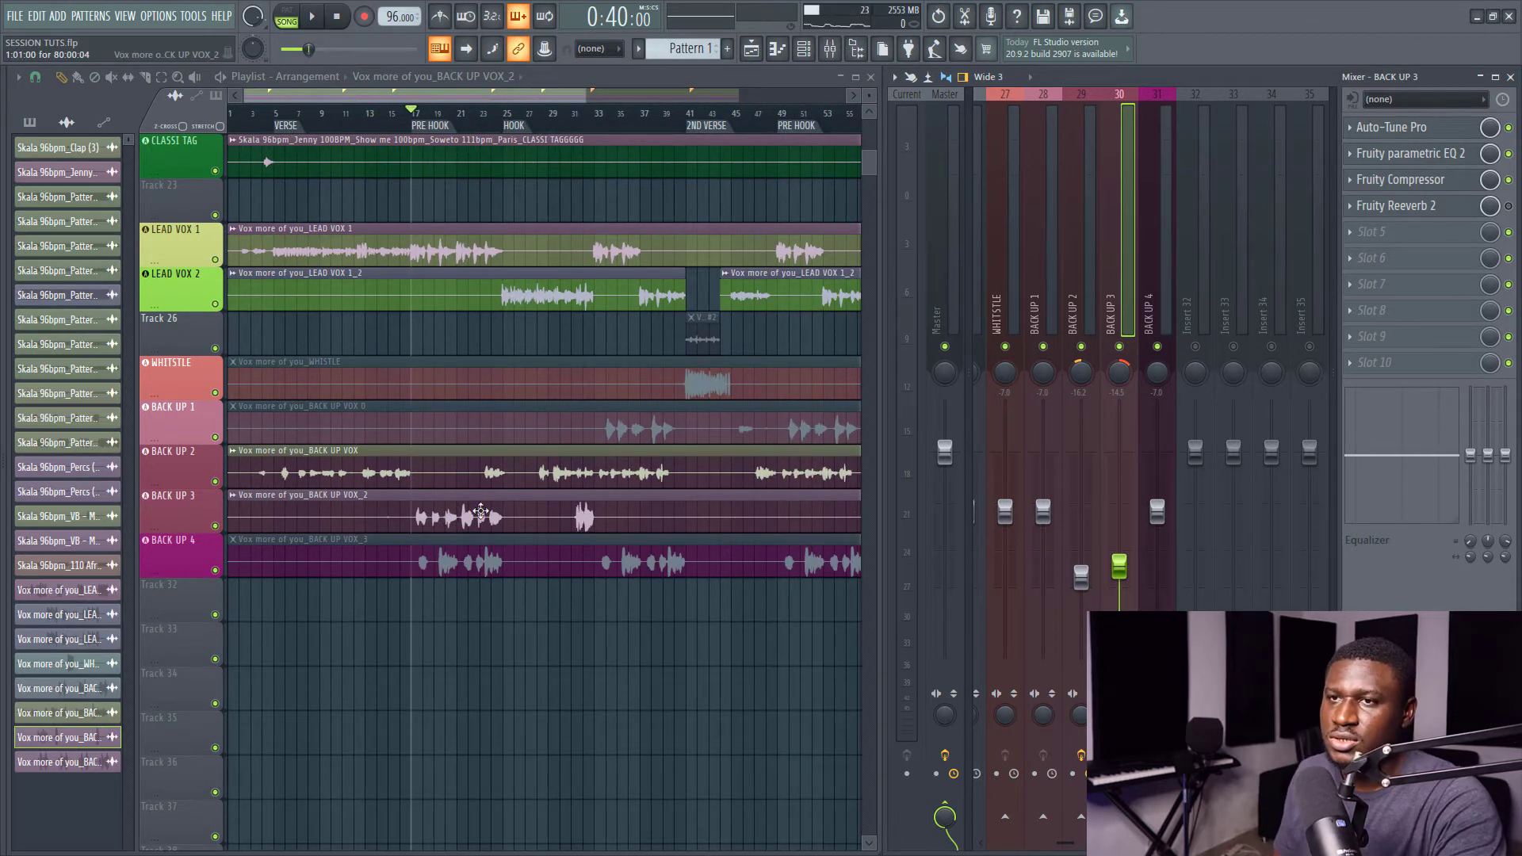
pyautogui.doubleClick(420, 560)
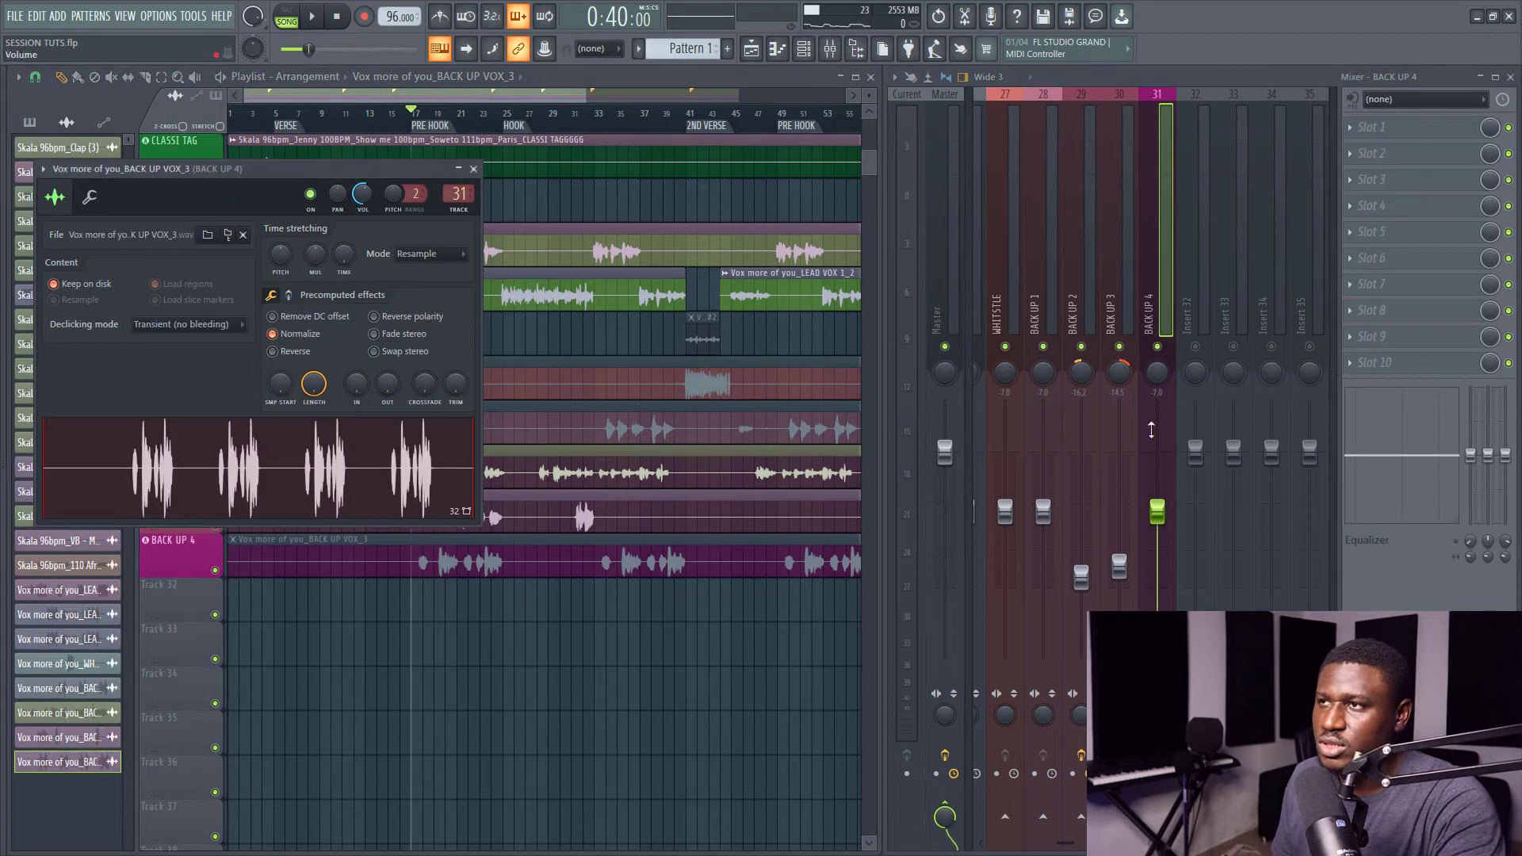
pyautogui.rightClick(1120, 297)
pyautogui.moveTo(1179, 254)
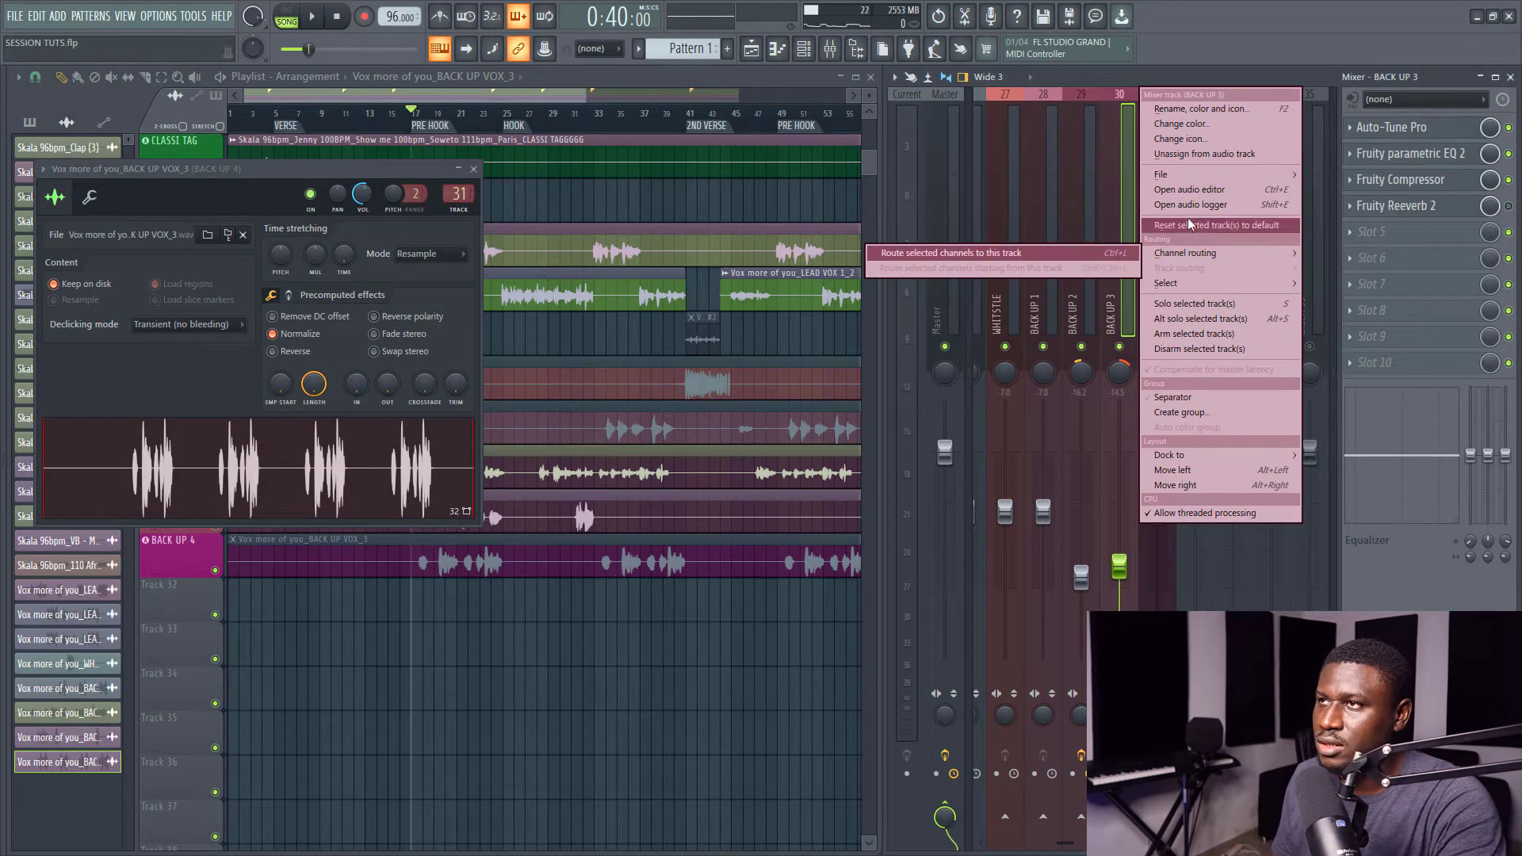
pyautogui.moveTo(1213, 175)
pyautogui.moveTo(1369, 188); pyautogui.dragTo(1152, 302)
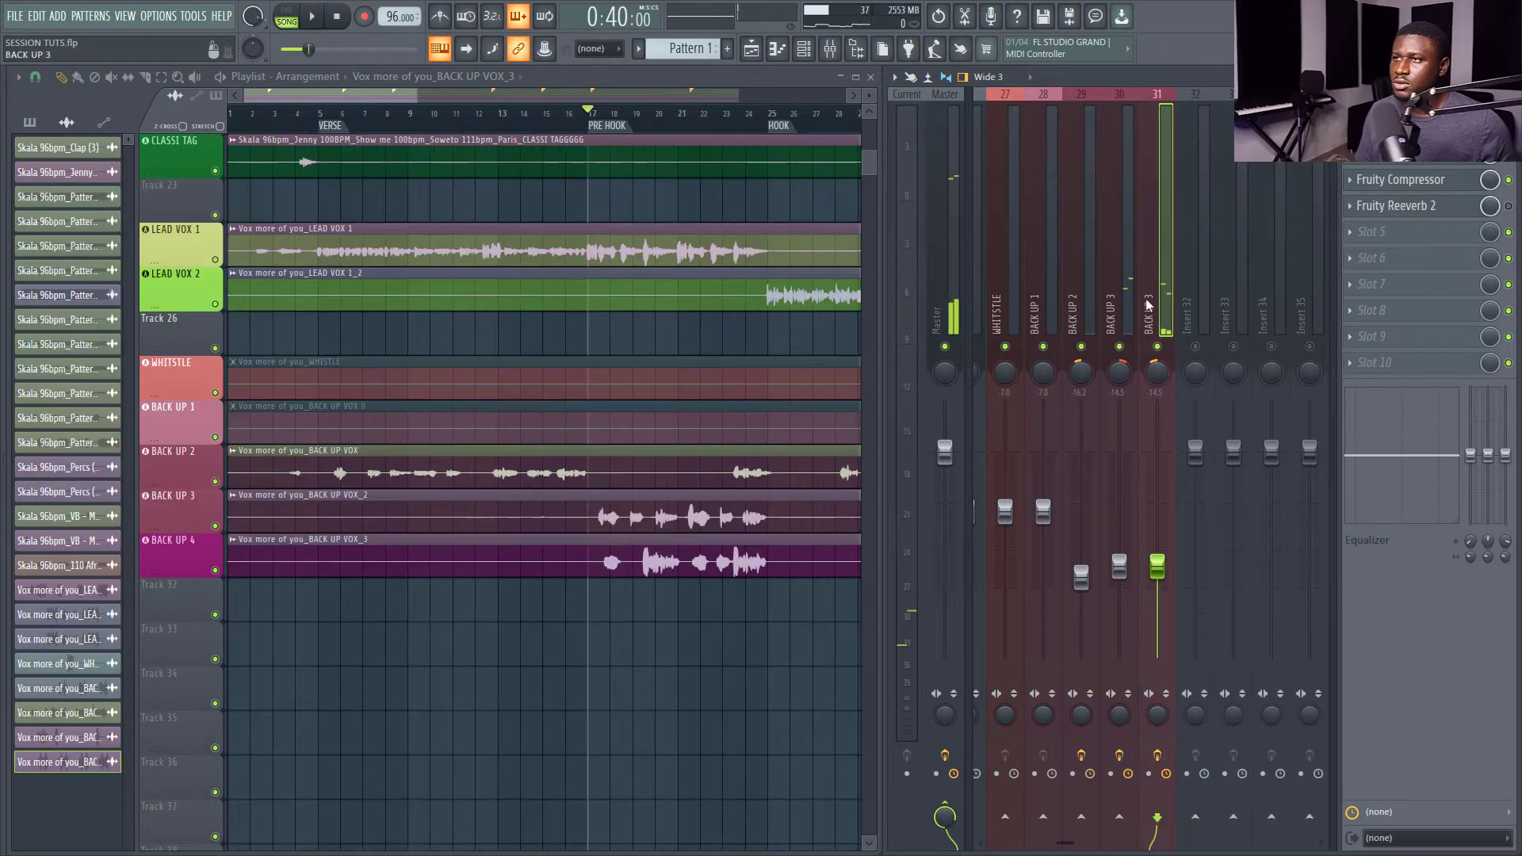
# Rename mixer Insert 32 as HARMONIES and color it white.
pyautogui.click(1209, 313)
pyautogui.rightClick(1193, 299)
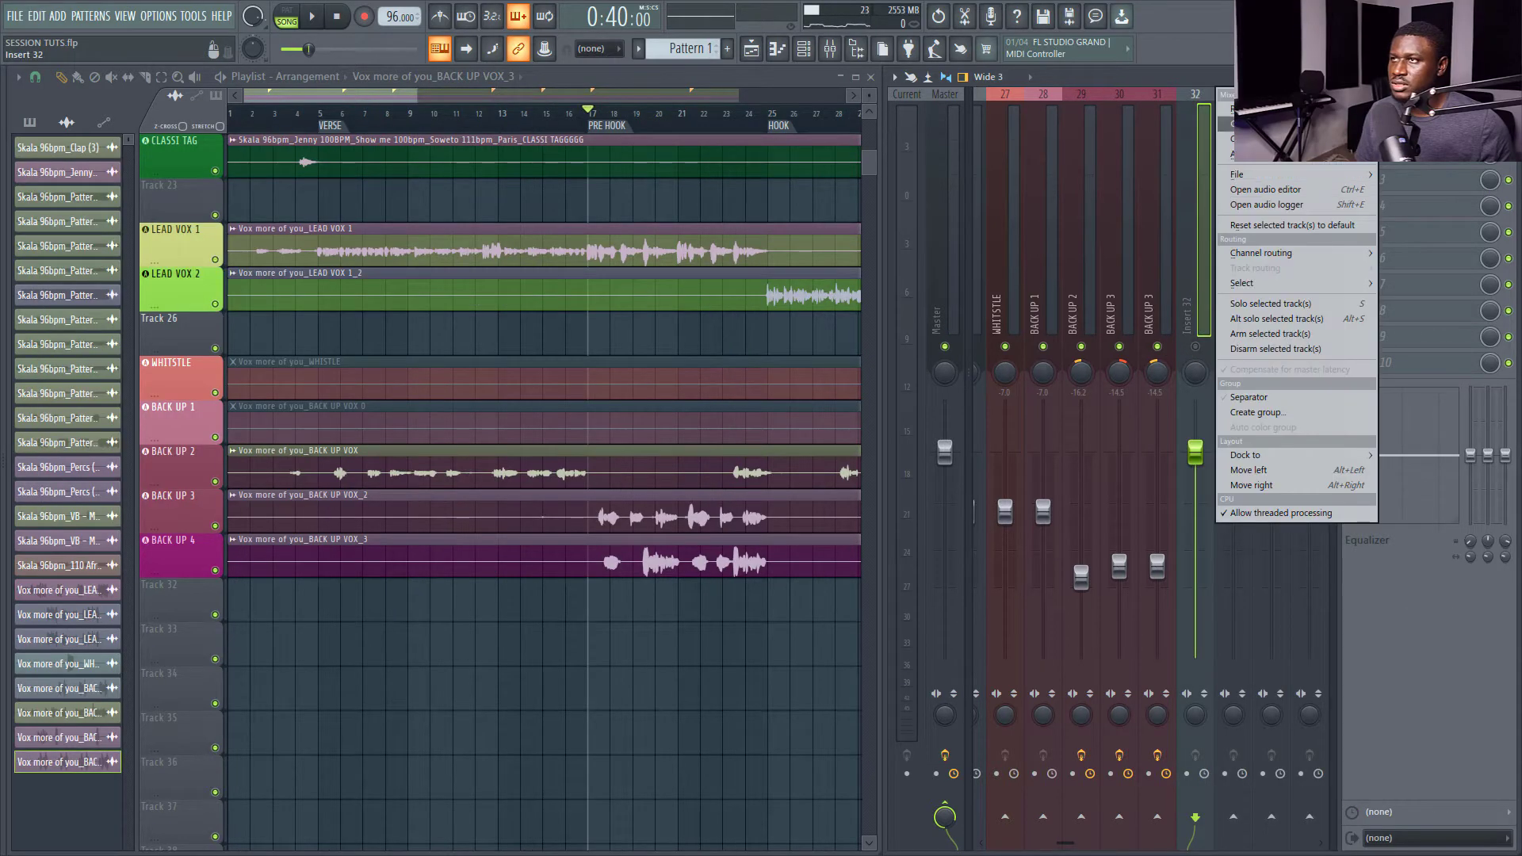
pyautogui.click(1249, 109)
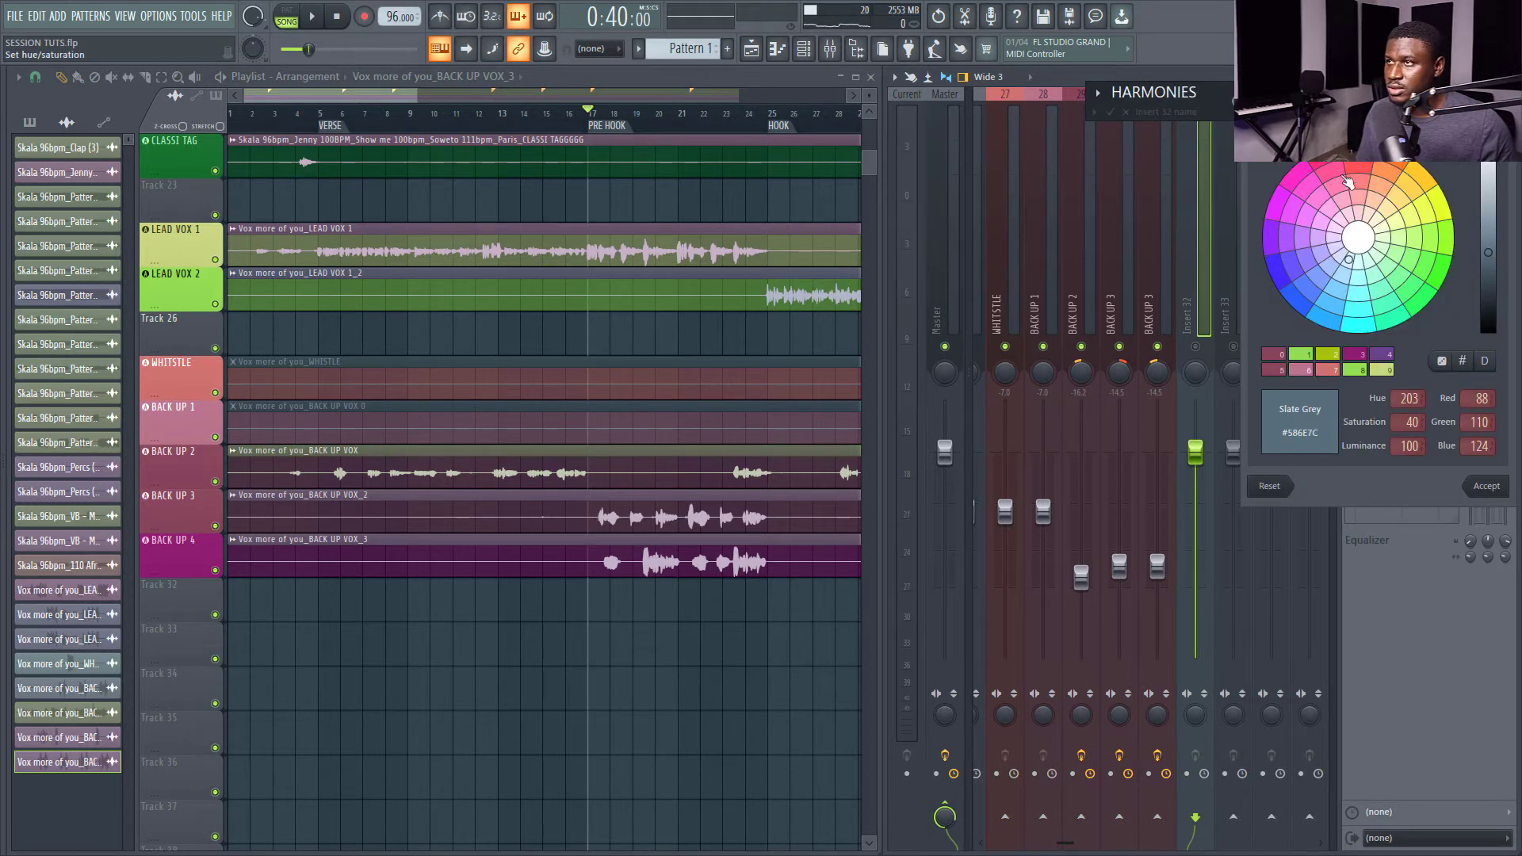
pyautogui.click(1357, 324)
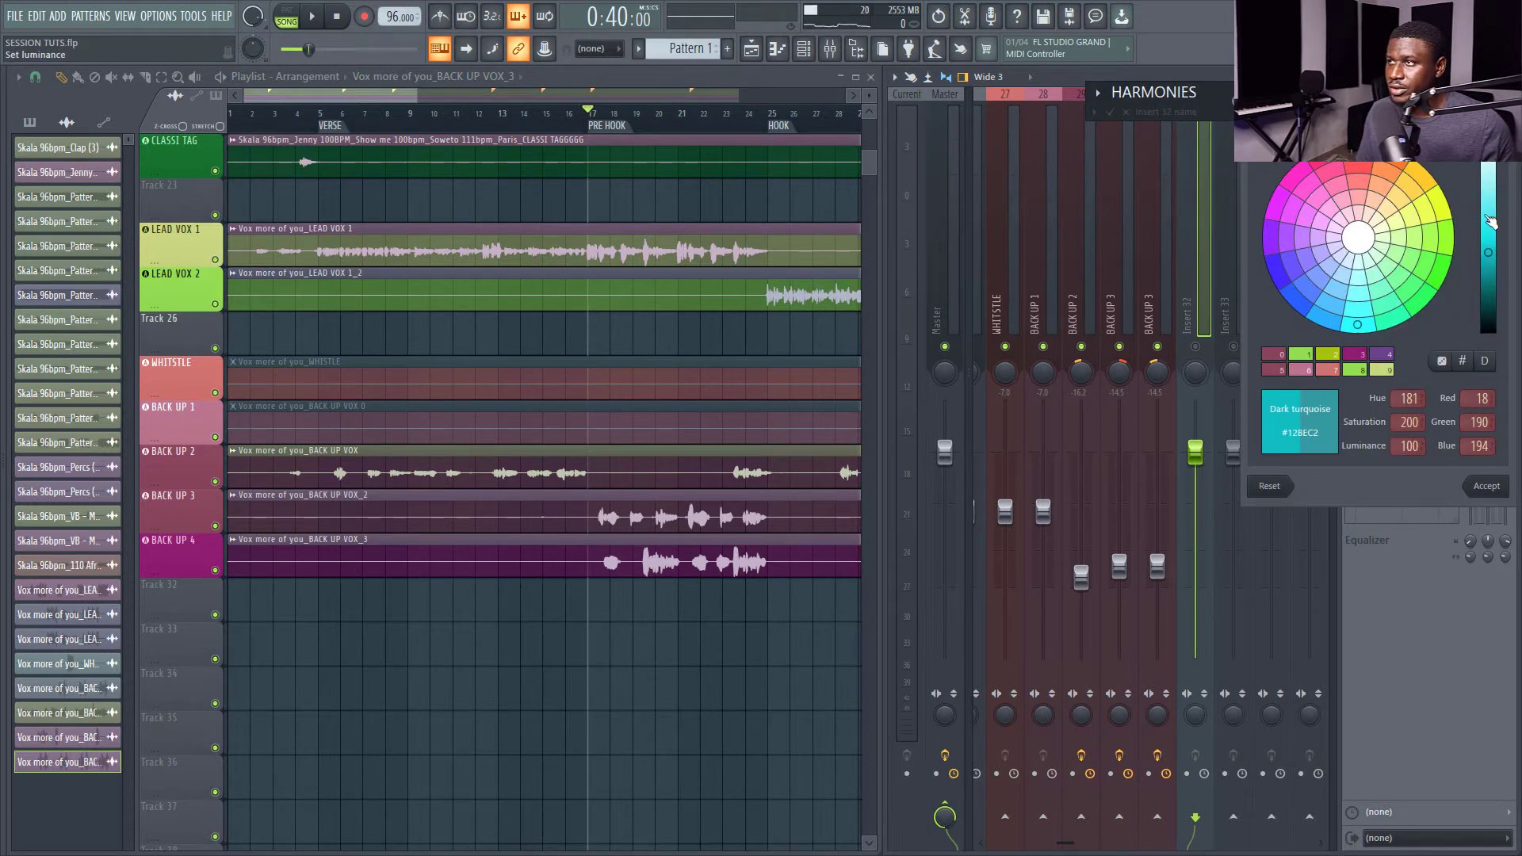
pyautogui.moveTo(1488, 209); pyautogui.dragTo(1489, 144)
pyautogui.press('Return')
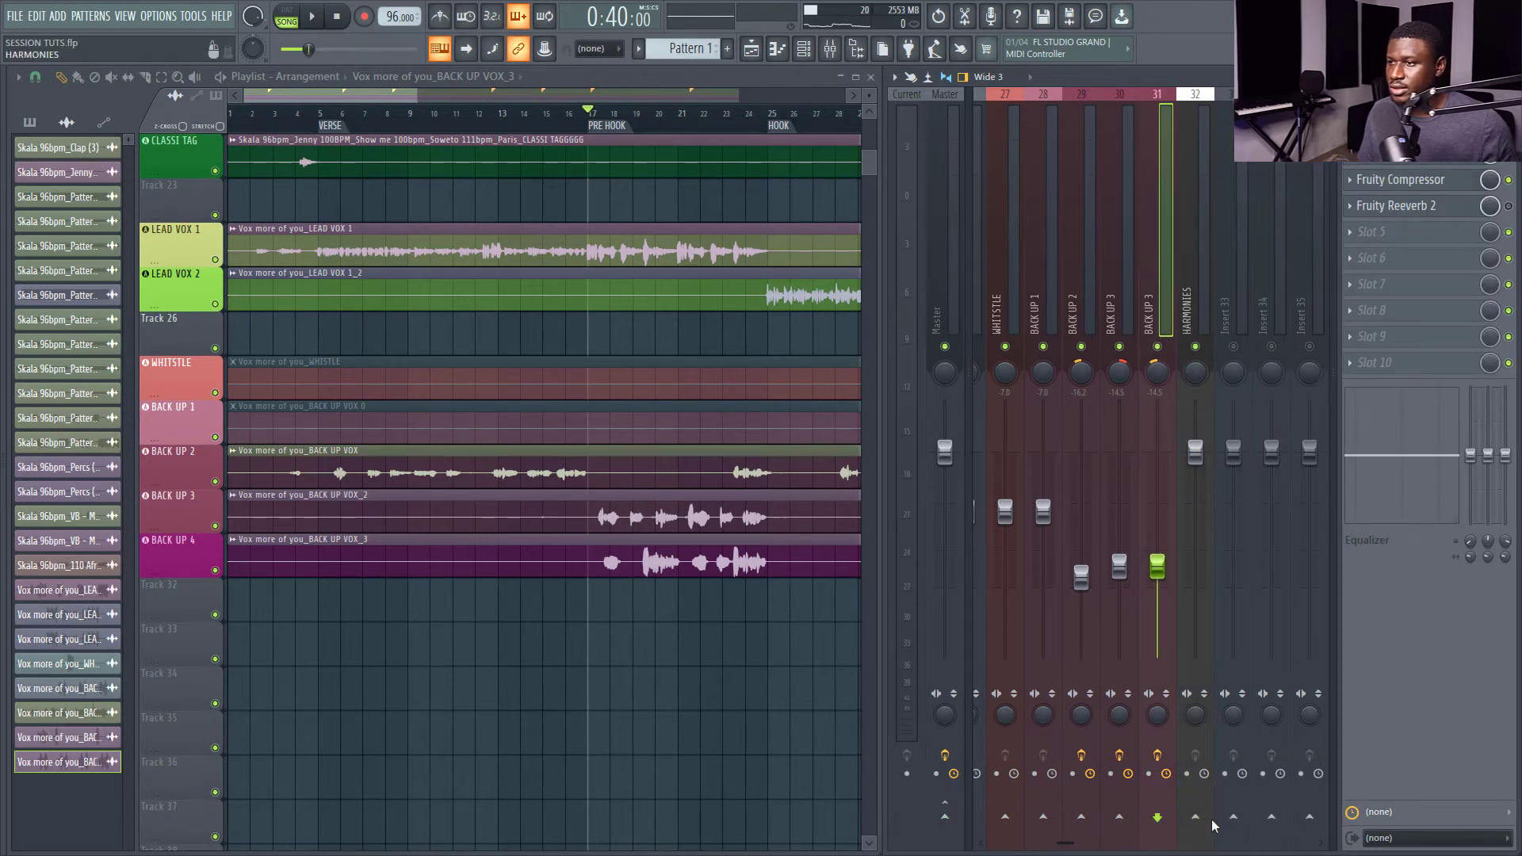
# Route mixer tracks 30 and 31 only to HARMONIES and lower the HARMONIES volume to about -2.2 dB during playback.
pyautogui.click(1132, 268)
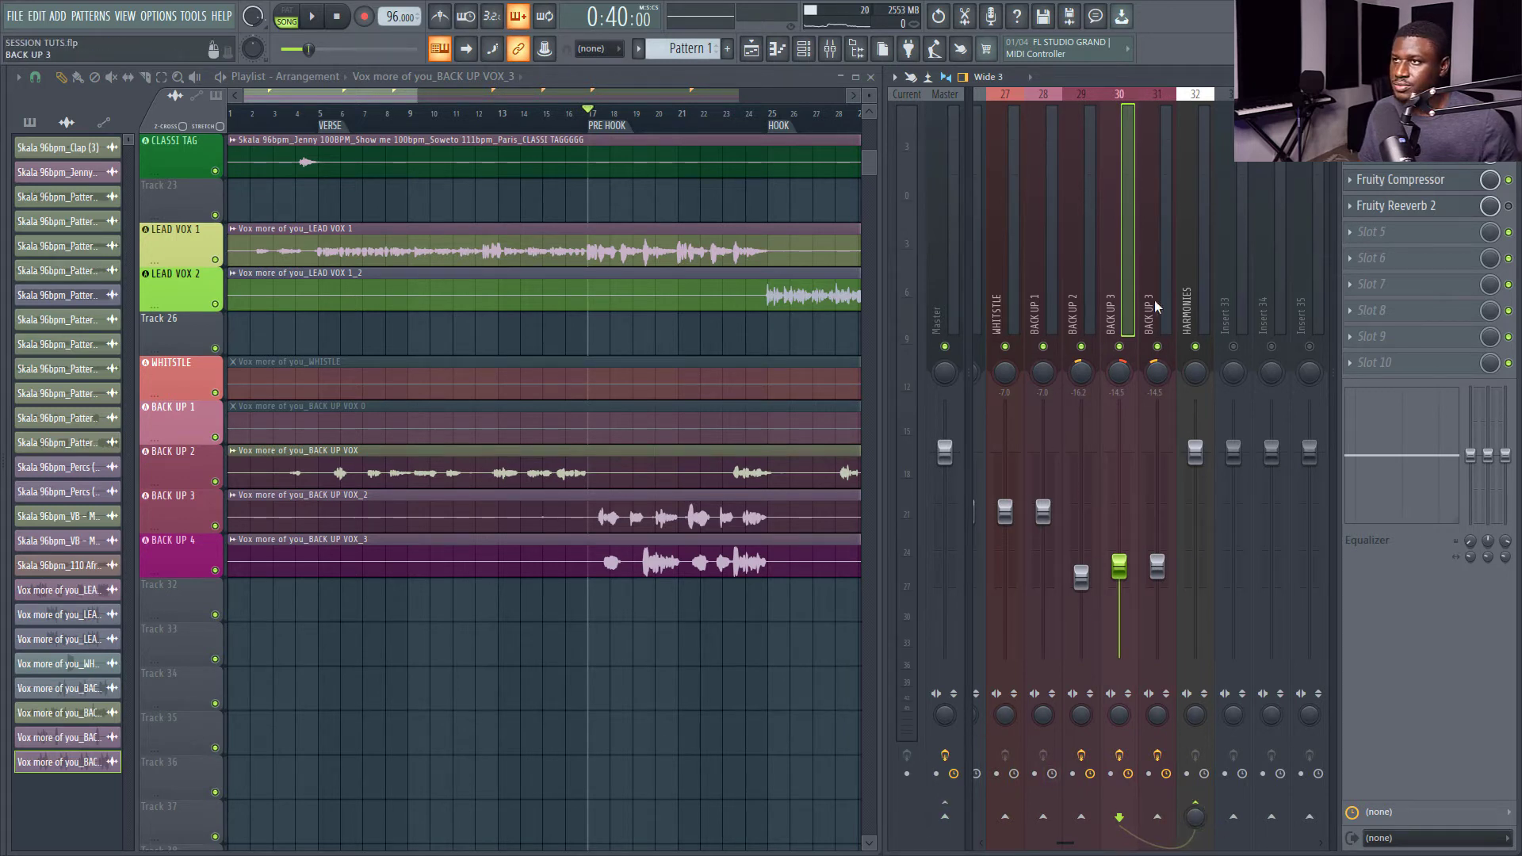
pyautogui.press('space')
pyautogui.click(1196, 283)
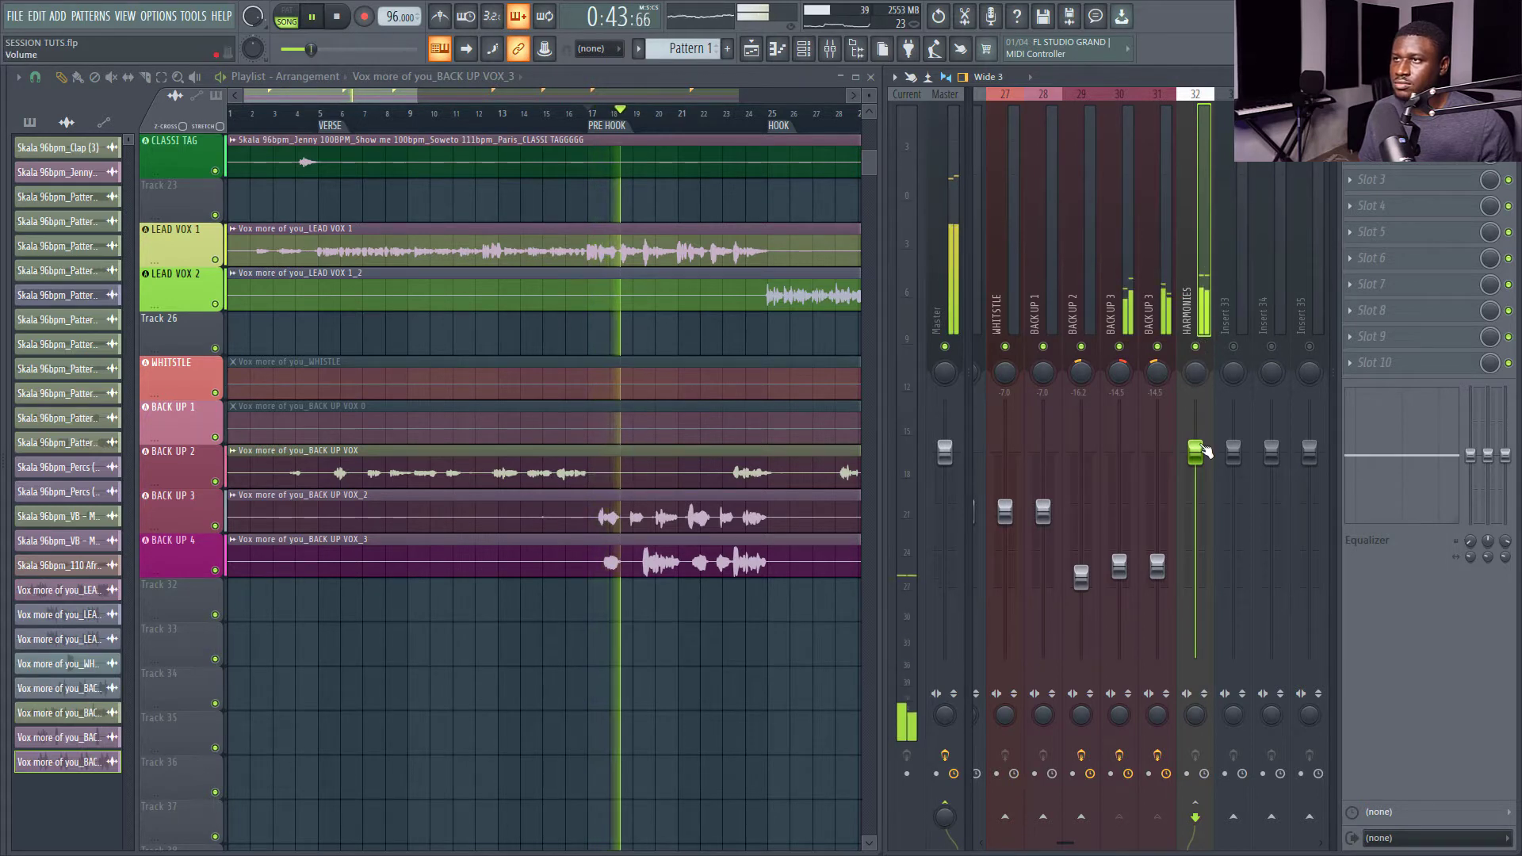
pyautogui.moveTo(1204, 448); pyautogui.dragTo(1203, 467)
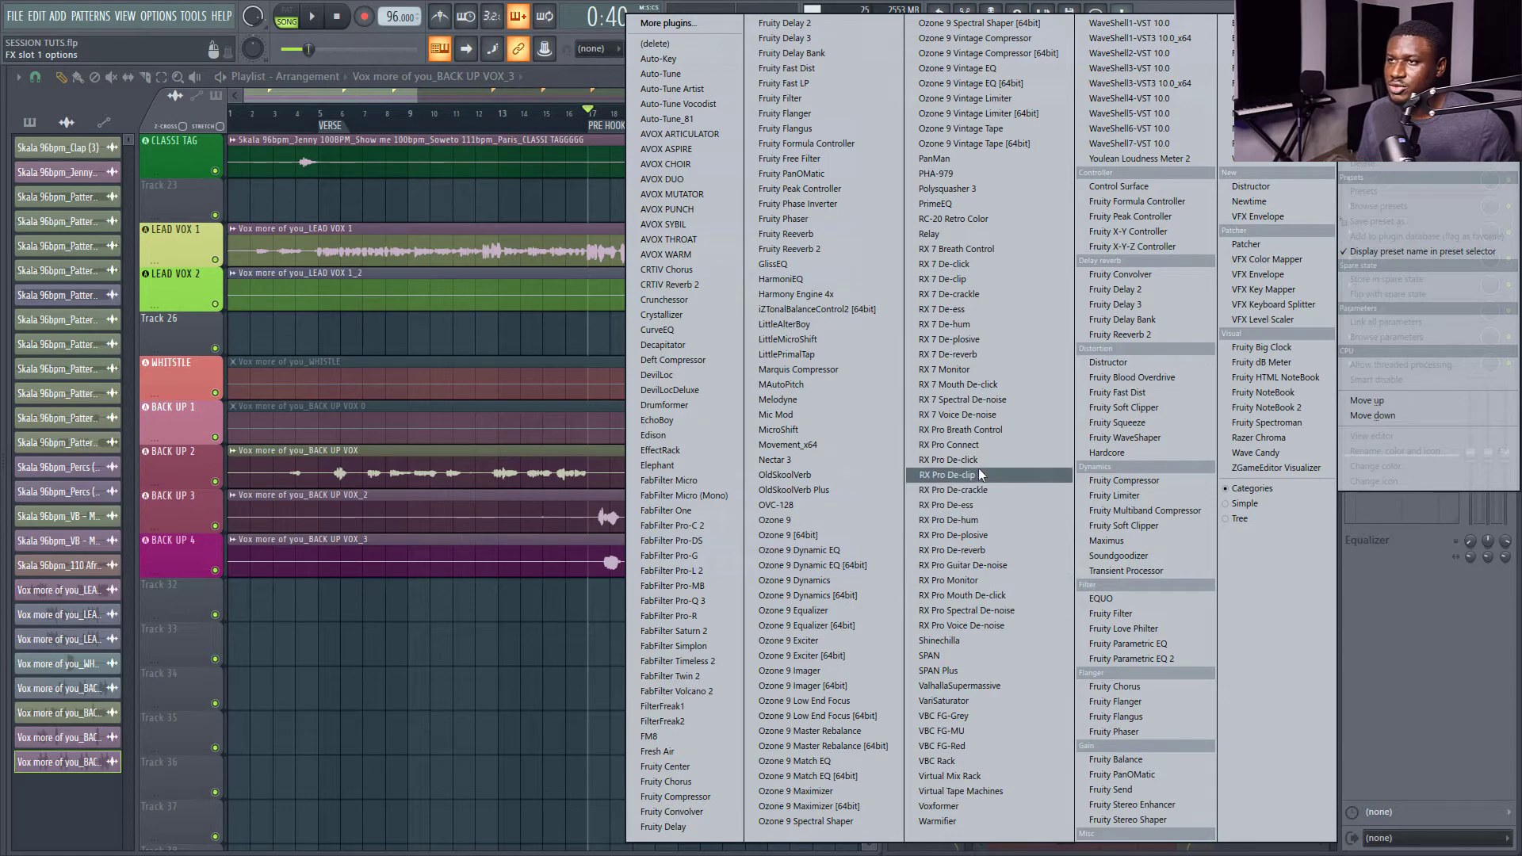
# Add Virtual Mix Rack to HARMONIES, load the Airy Vocals 1 preset and play the pre-hook.
pyautogui.click(949, 776)
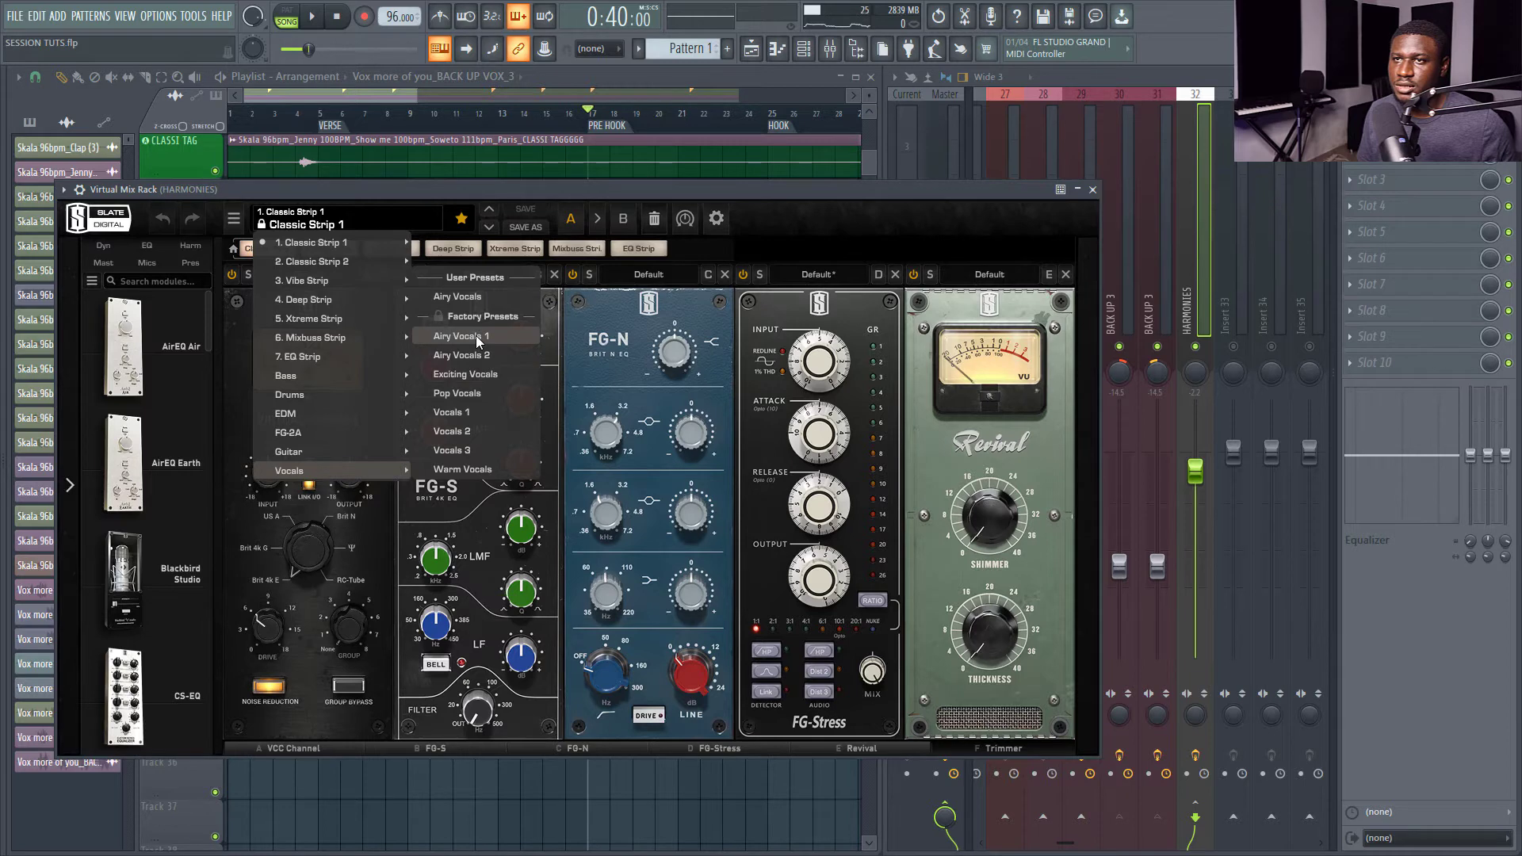
pyautogui.click(467, 336)
pyautogui.press('space')
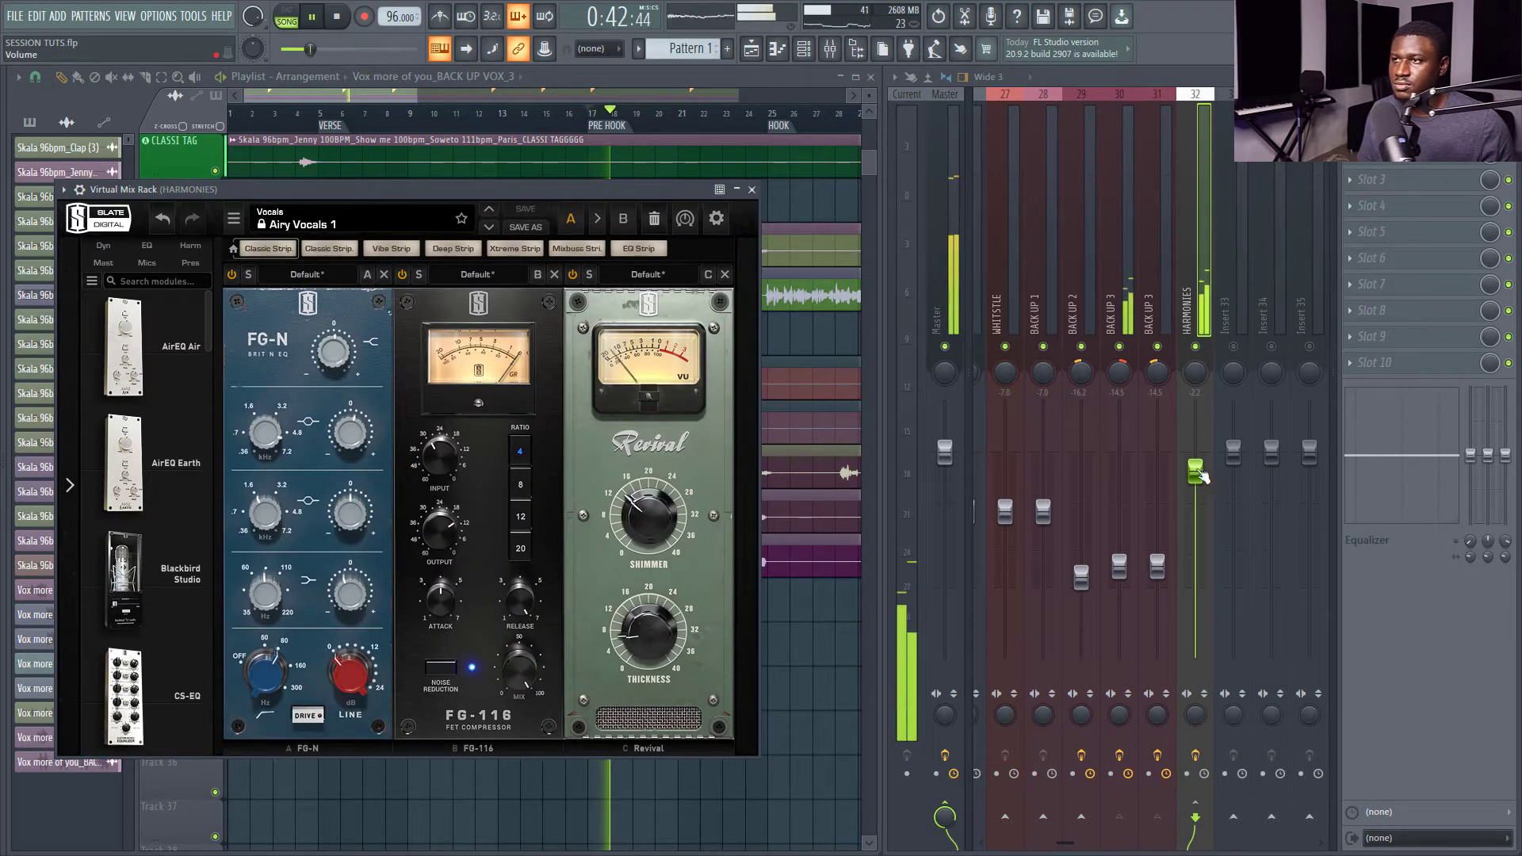
# Close Virtual Mix Rack and lower the HARMONIES volume to about -8 dB while the pre-hook plays.
pyautogui.moveTo(1196, 473); pyautogui.dragTo(1195, 512)
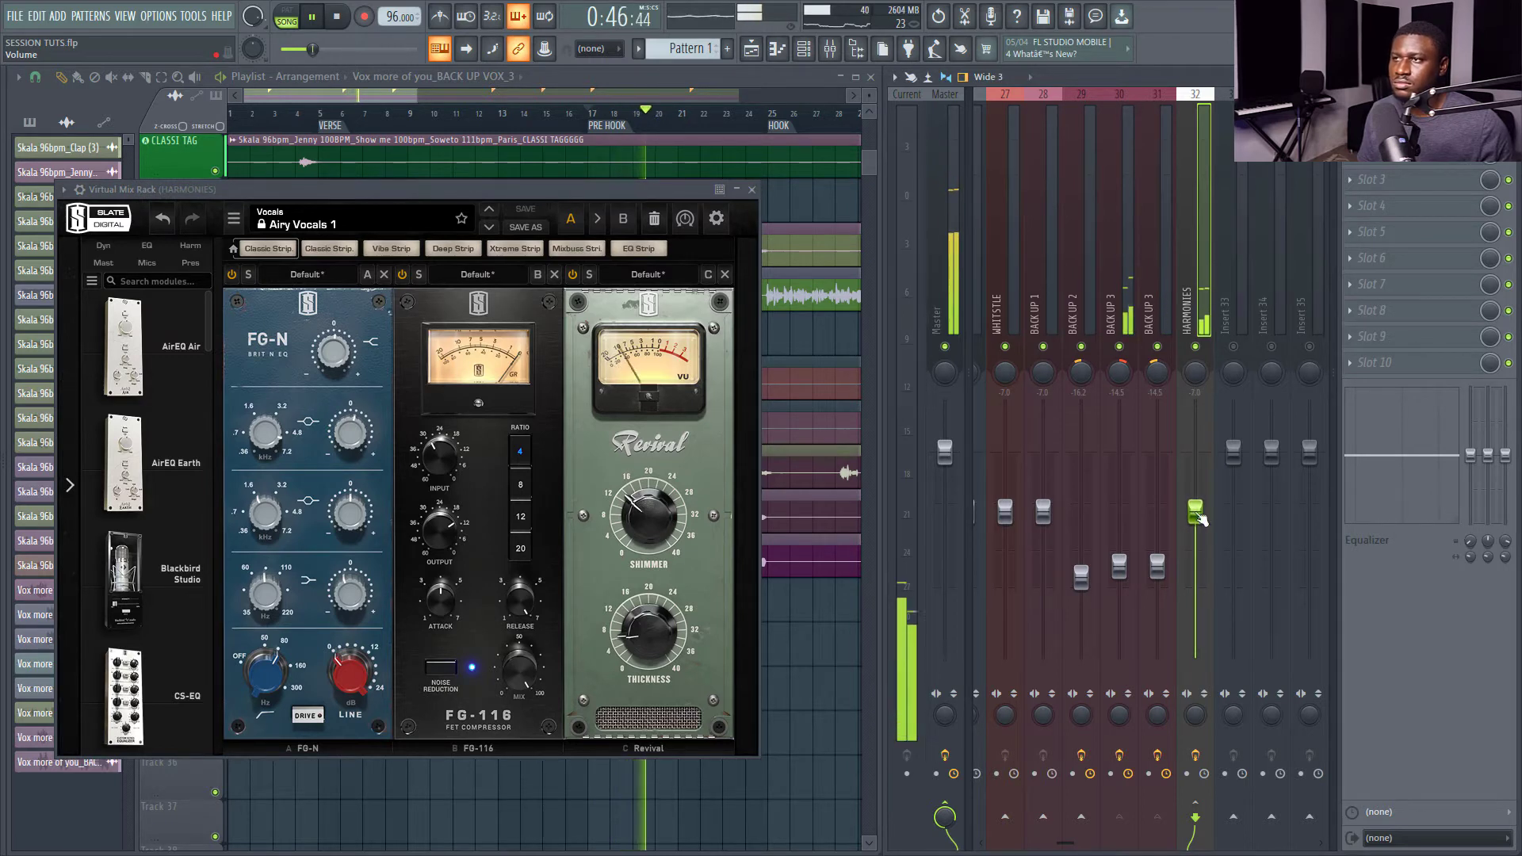
pyautogui.click(752, 189)
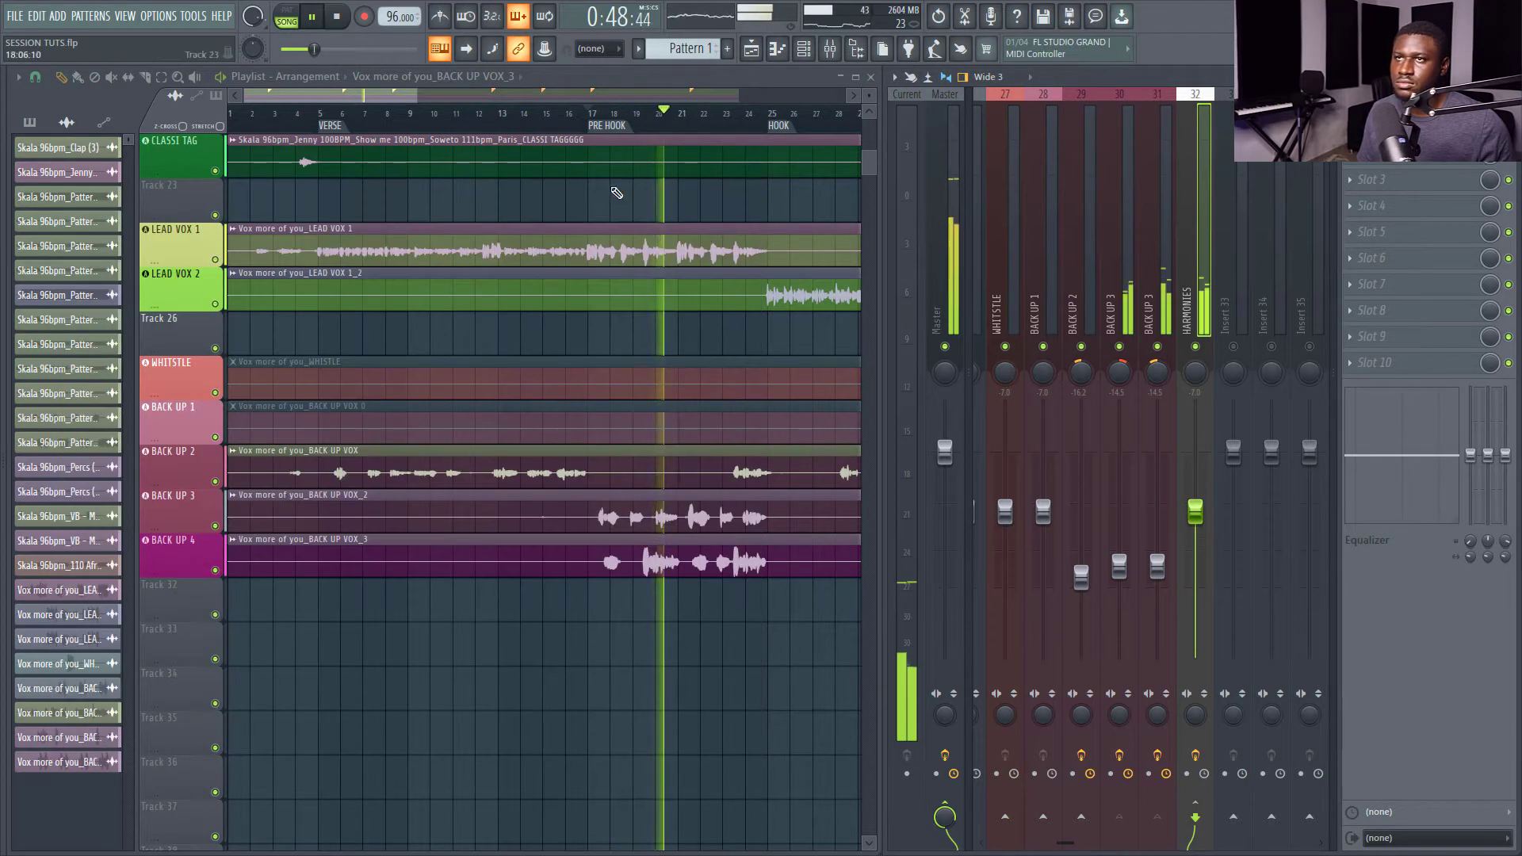
pyautogui.moveTo(1195, 511); pyautogui.dragTo(1195, 520)
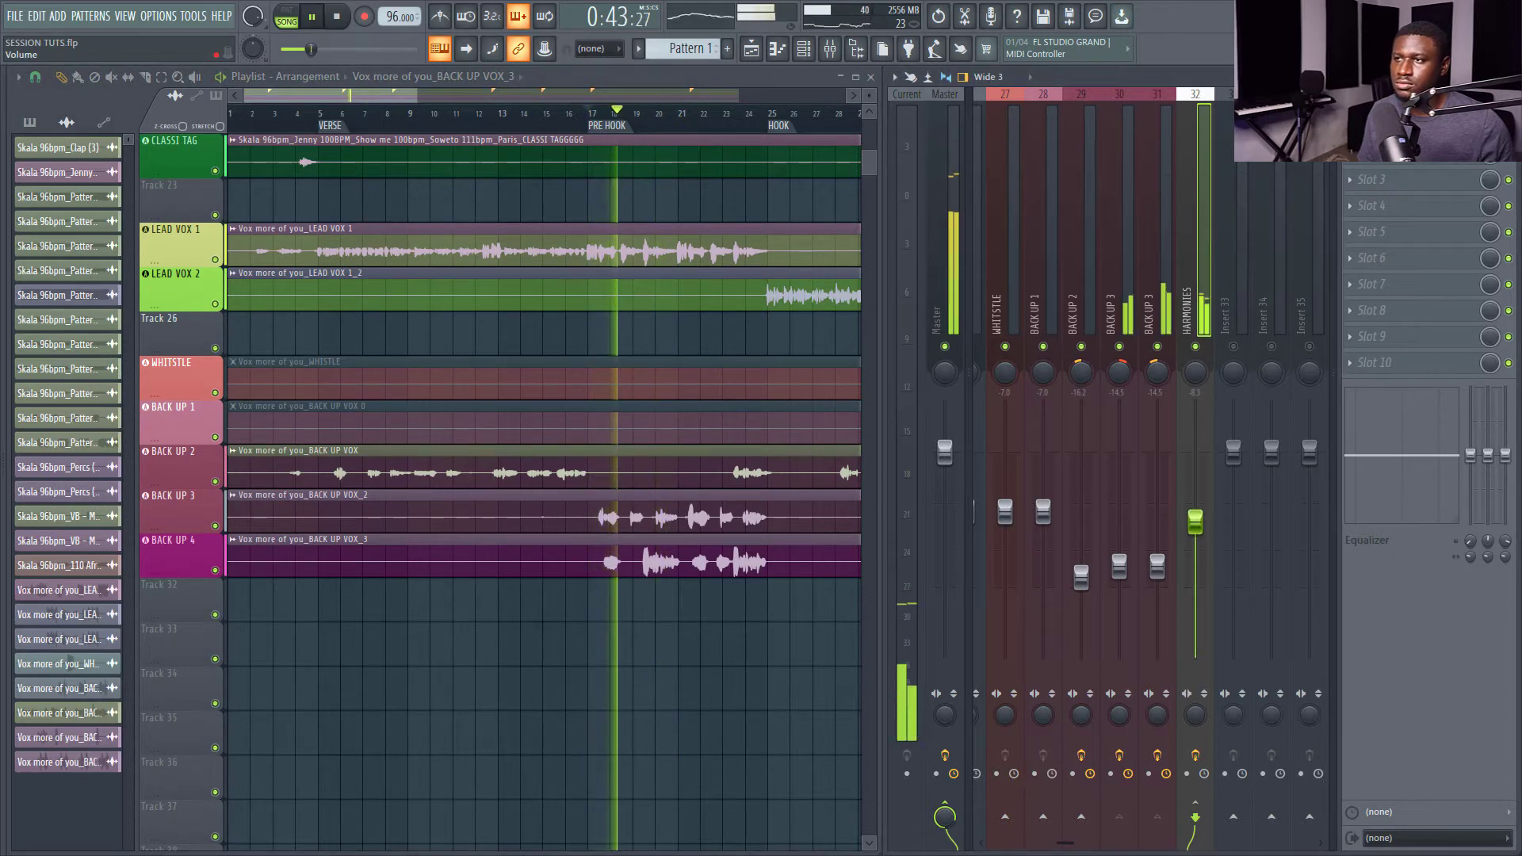
pyautogui.moveTo(1196, 521); pyautogui.dragTo(1196, 538)
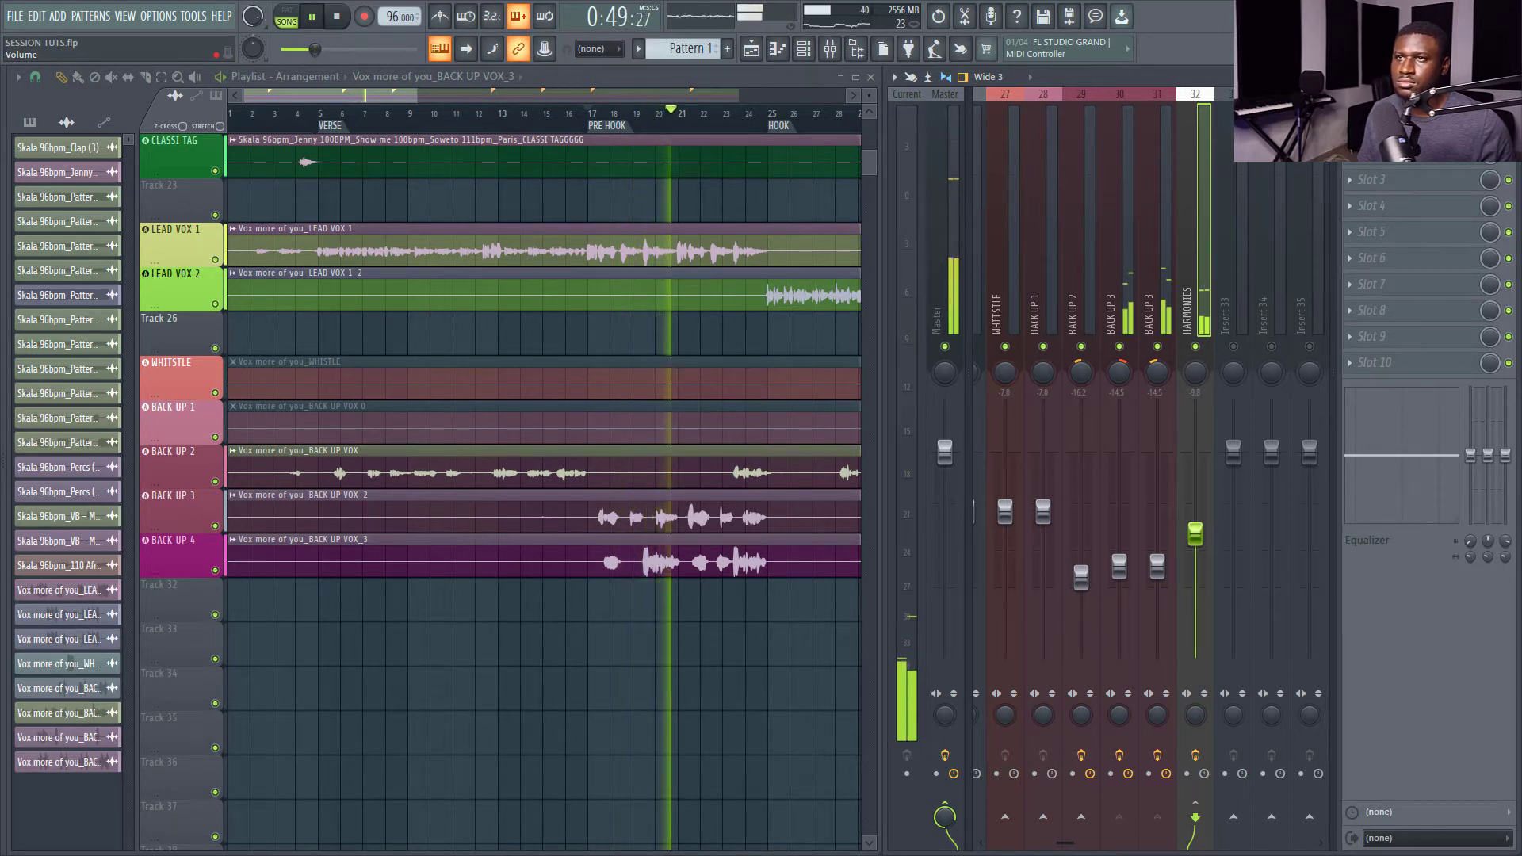
pyautogui.moveTo(1201, 542); pyautogui.dragTo(1201, 521)
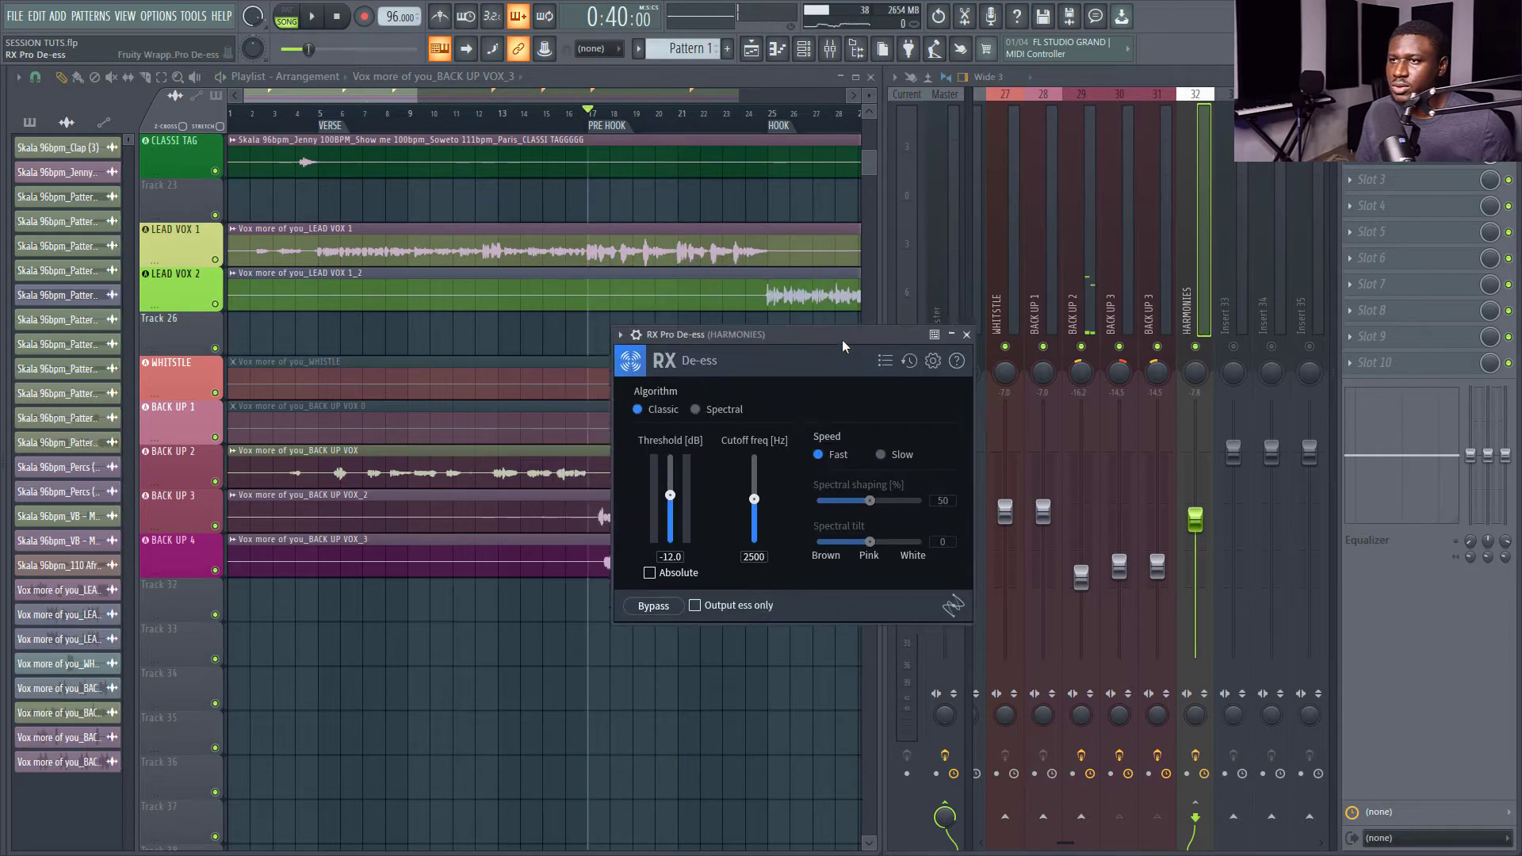
# Set the RX Pro De-ess threshold on HARMONIES to -15.5 dB during playback and close the plugin.
pyautogui.moveTo(842, 339); pyautogui.dragTo(891, 351)
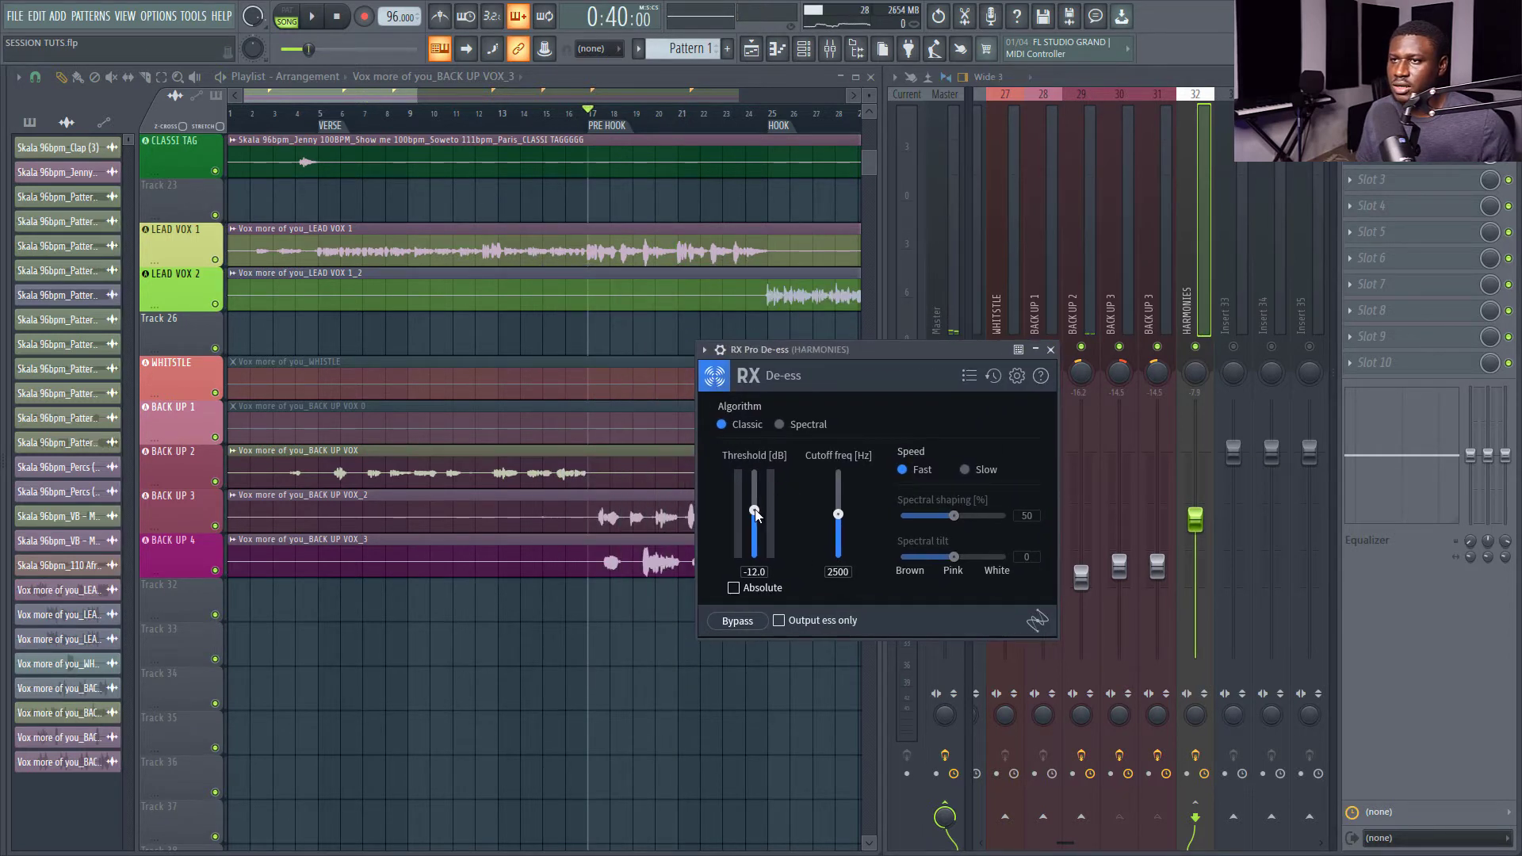
pyautogui.press('space')
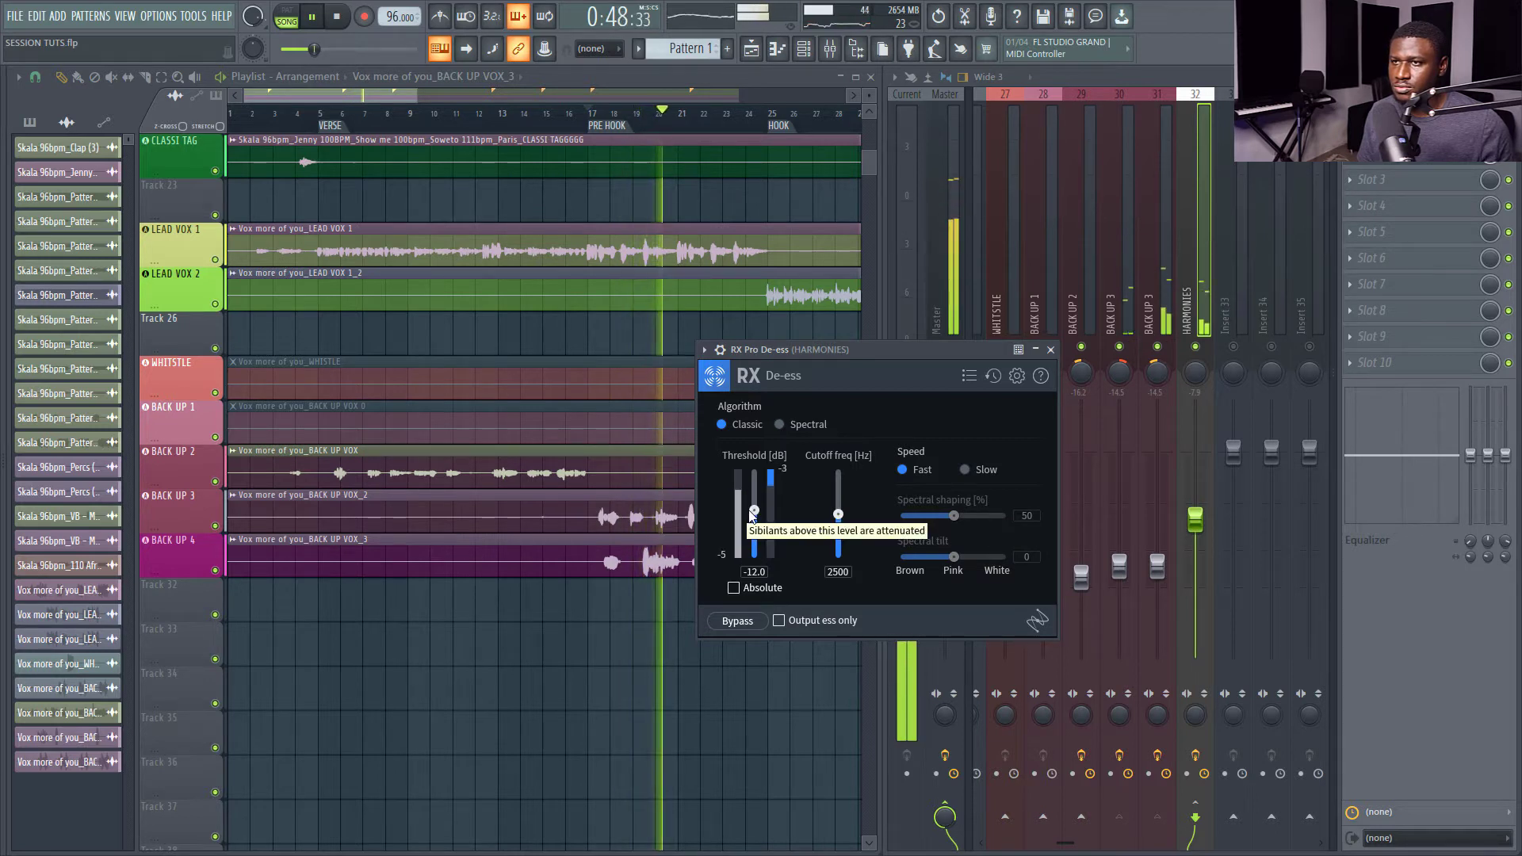
pyautogui.moveTo(750, 512); pyautogui.dragTo(752, 520)
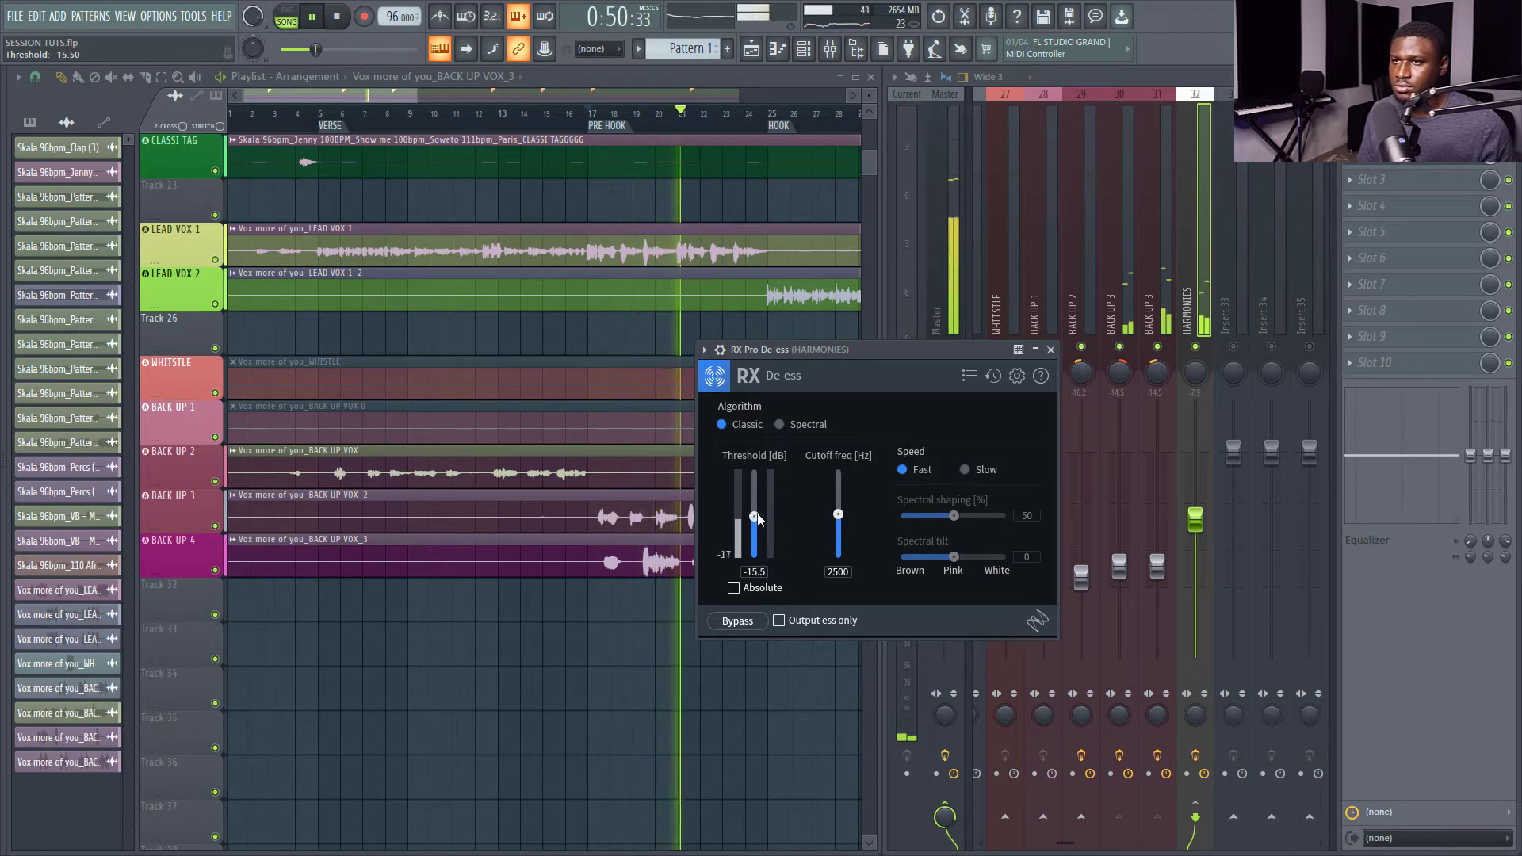
pyautogui.click(1050, 350)
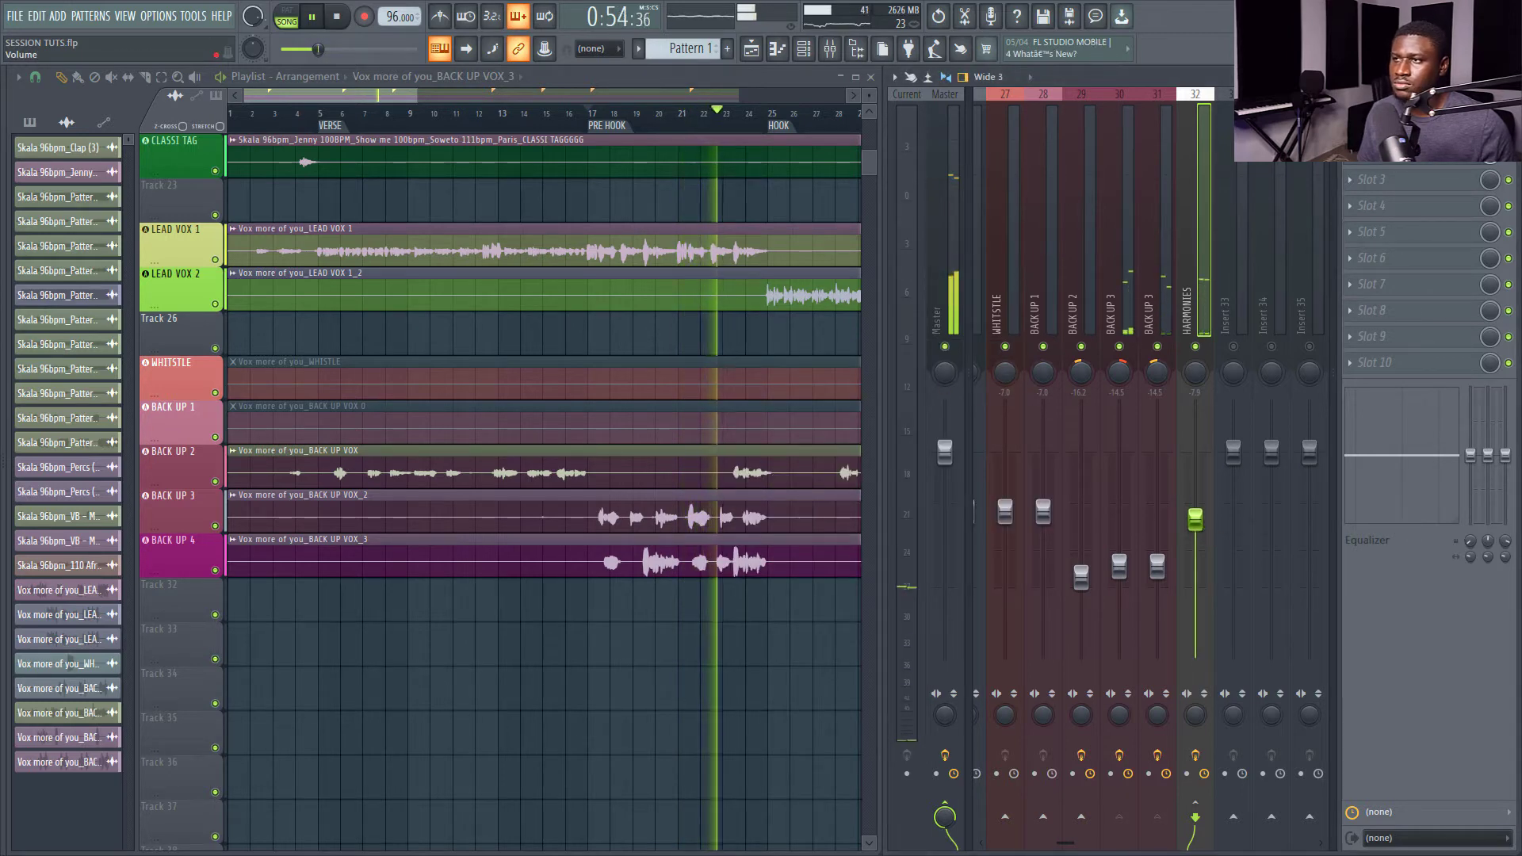
# Load Fruity Reeverb 2 into effect slot 3 of HARMONIES and listen to it over the pre-hook.
pyautogui.press('space')
pyautogui.click(1357, 180)
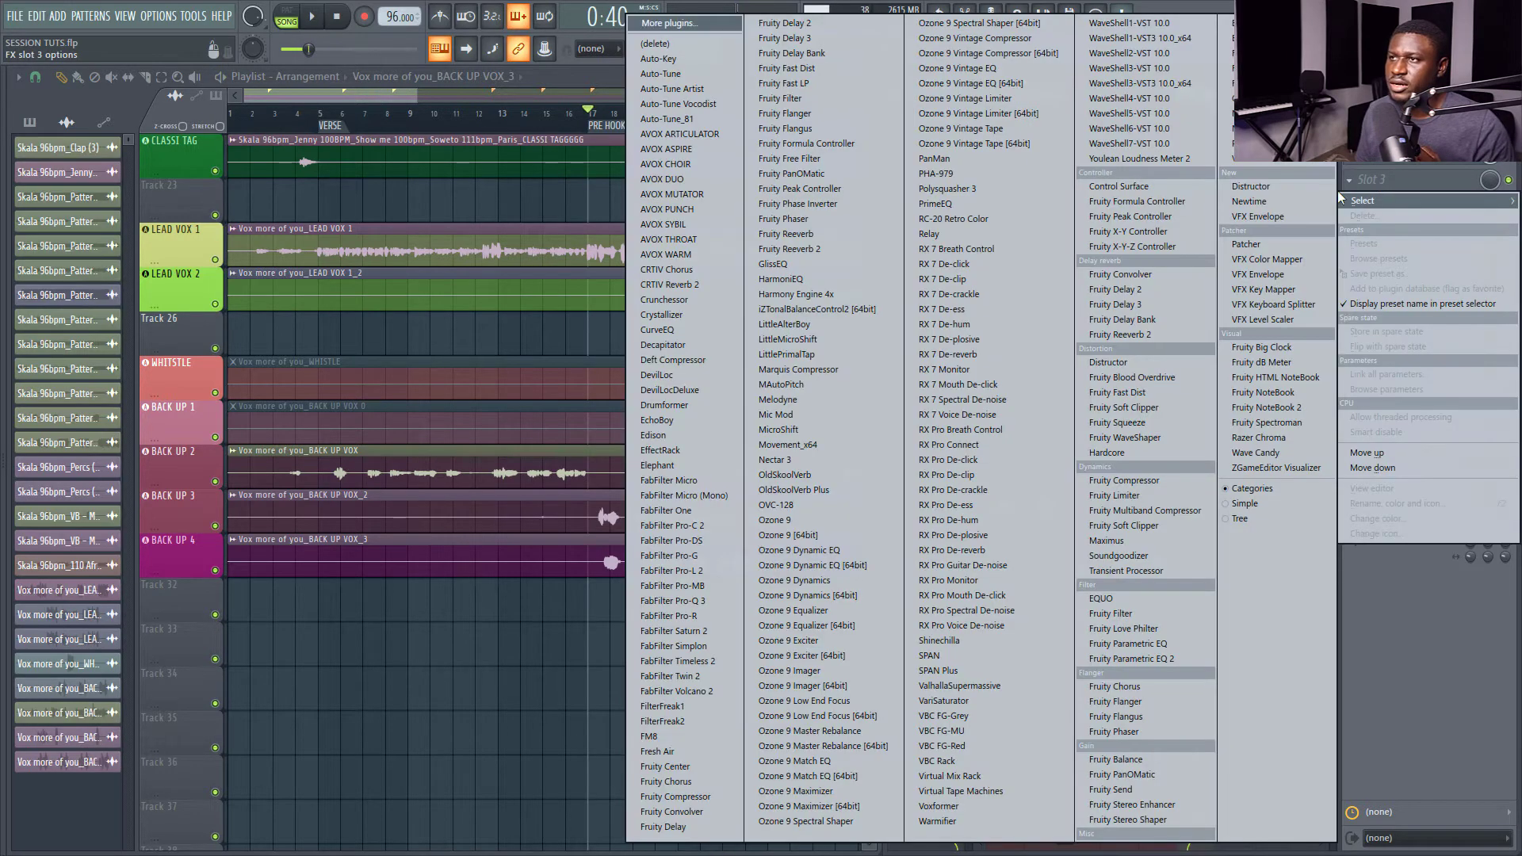
pyautogui.click(1131, 336)
pyautogui.moveTo(373, 218); pyautogui.dragTo(951, 311)
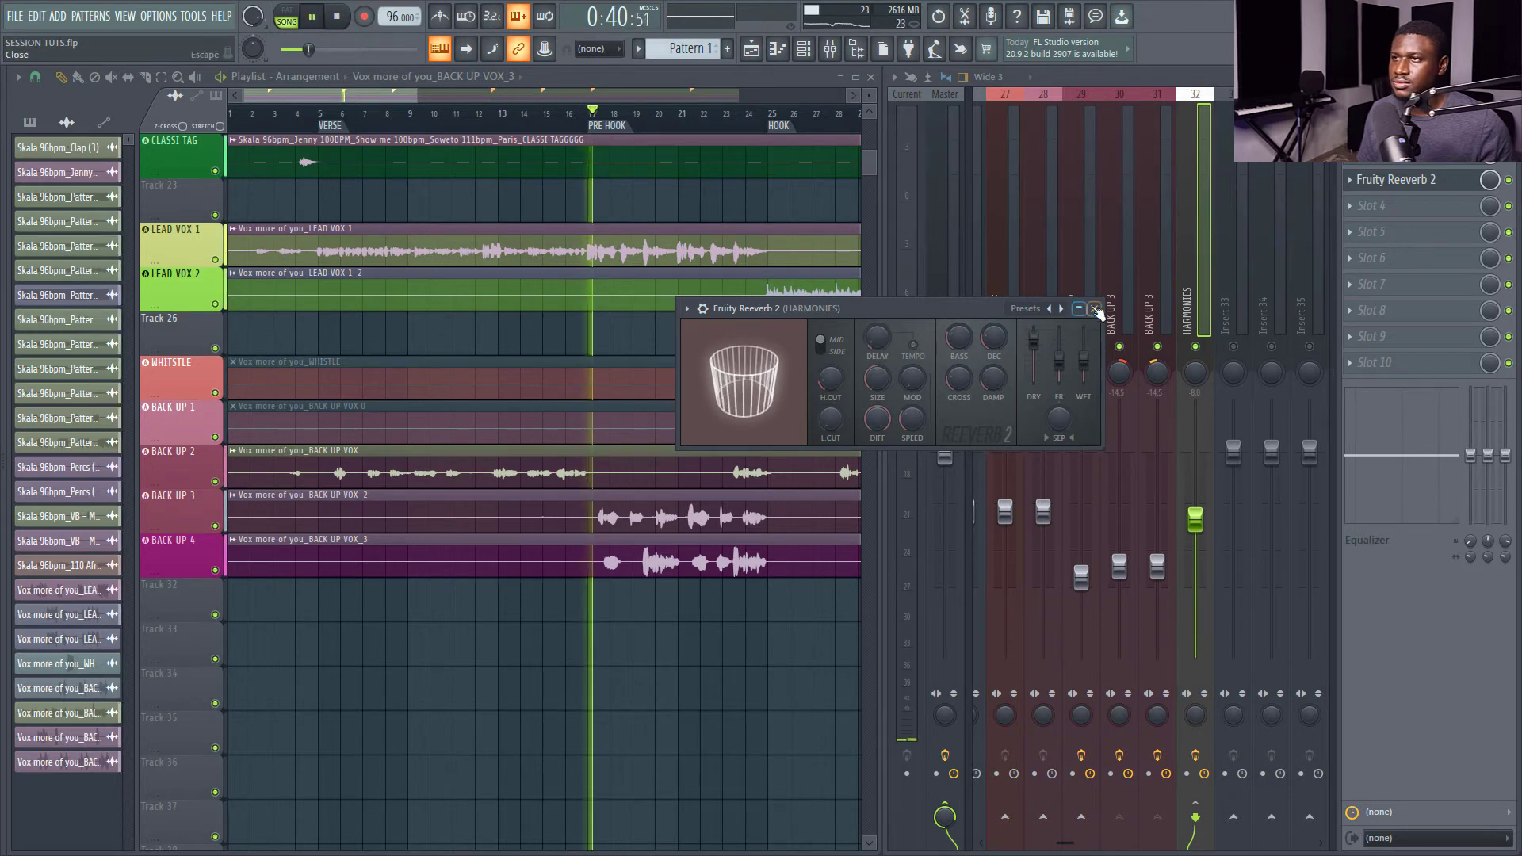
pyautogui.click(1093, 309)
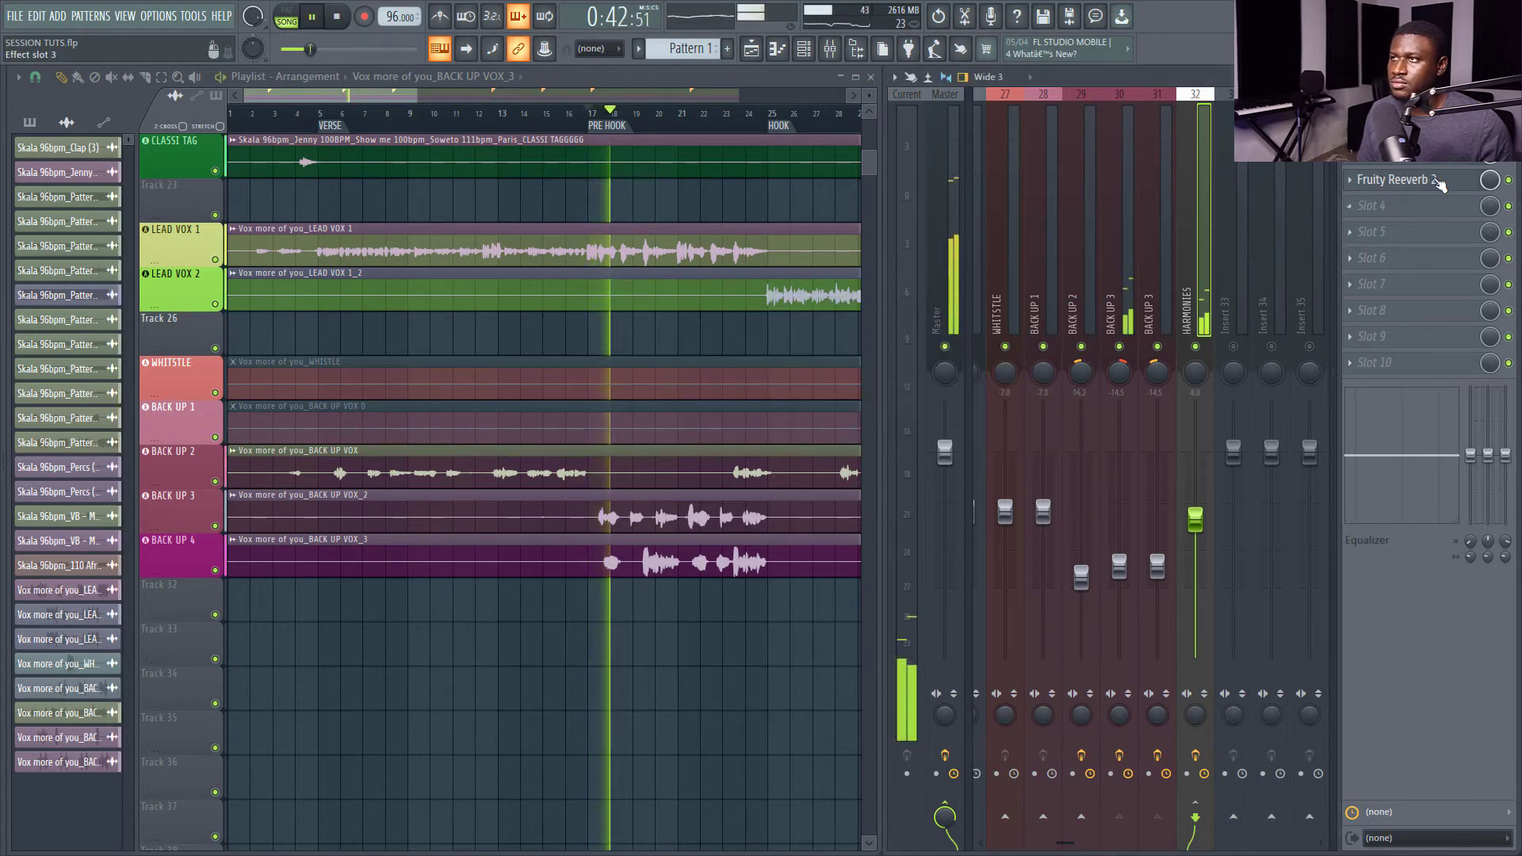
# Set the HARMONIES reverb's low cut to about 518 Hz, adjust its high cut and set its wet level to 23%.
pyautogui.click(1395, 179)
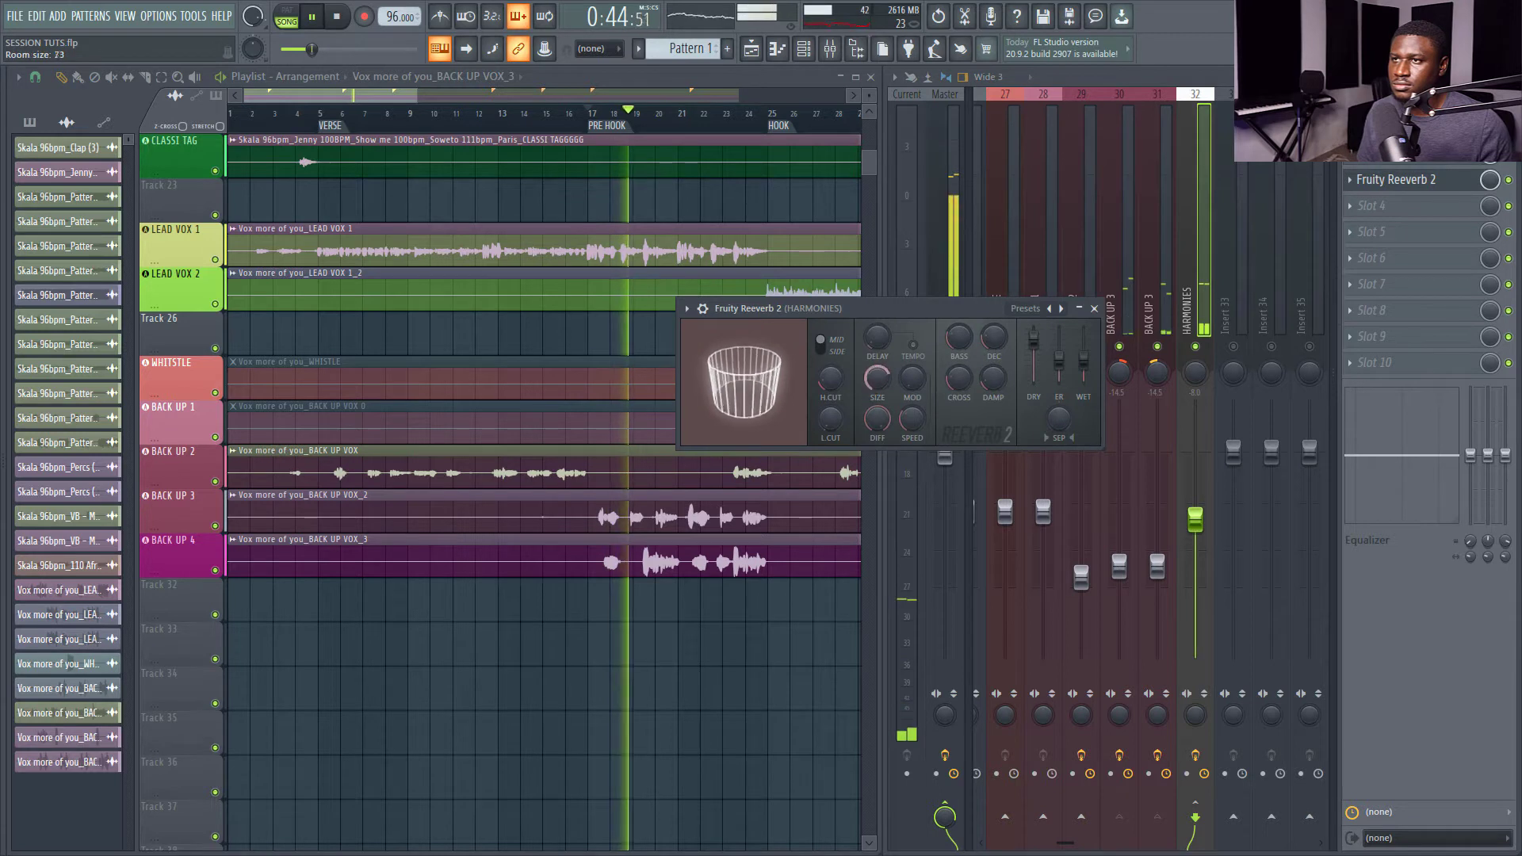
pyautogui.moveTo(830, 419); pyautogui.dragTo(830, 396)
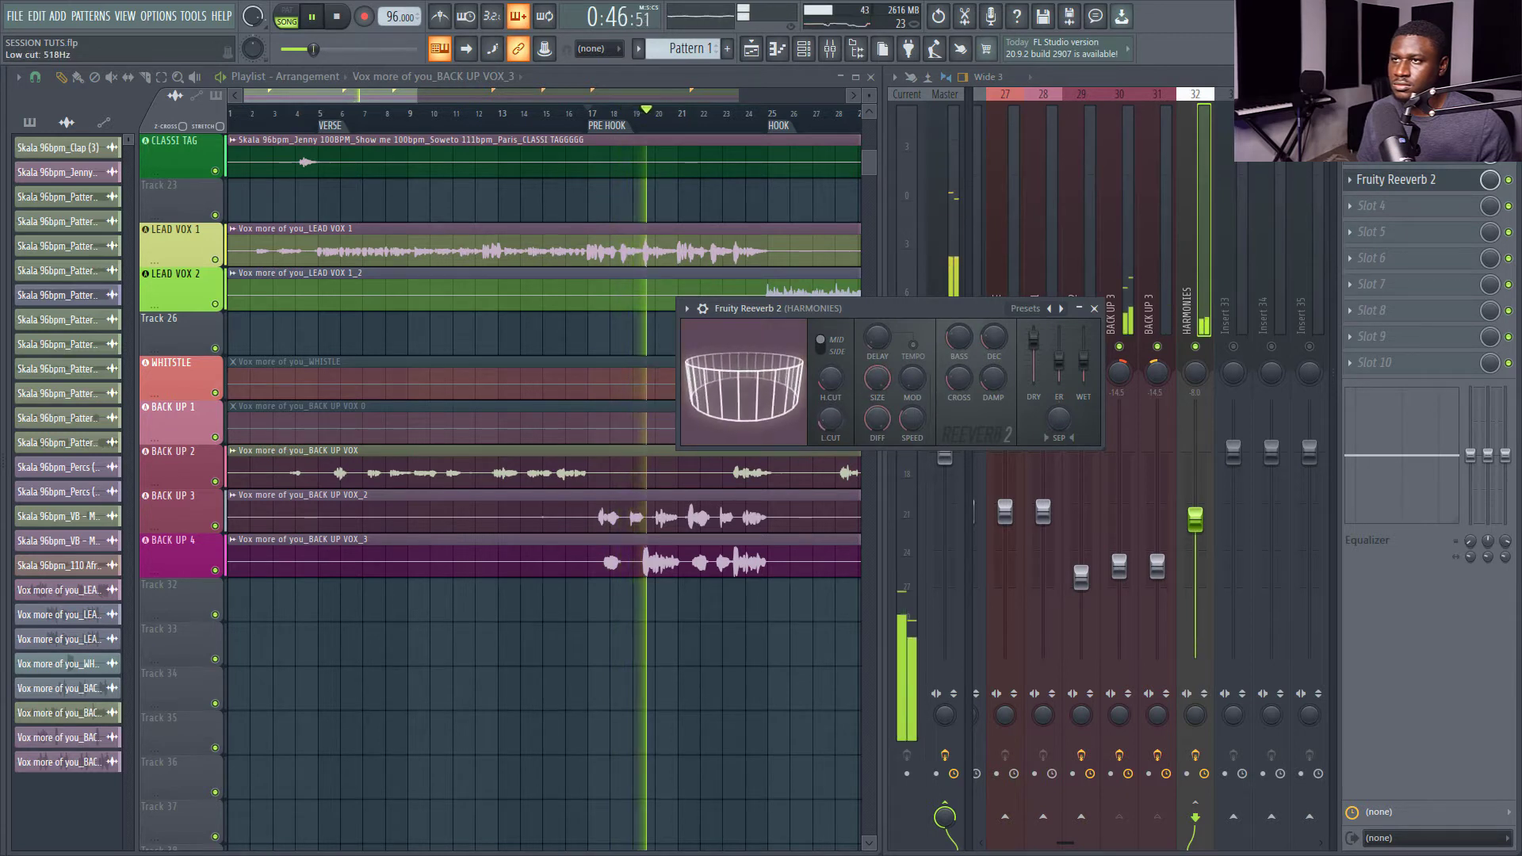
pyautogui.moveTo(830, 384)
pyautogui.mouseDown()
pyautogui.moveTo(830, 396)
pyautogui.moveTo(830, 369)
pyautogui.mouseUp()
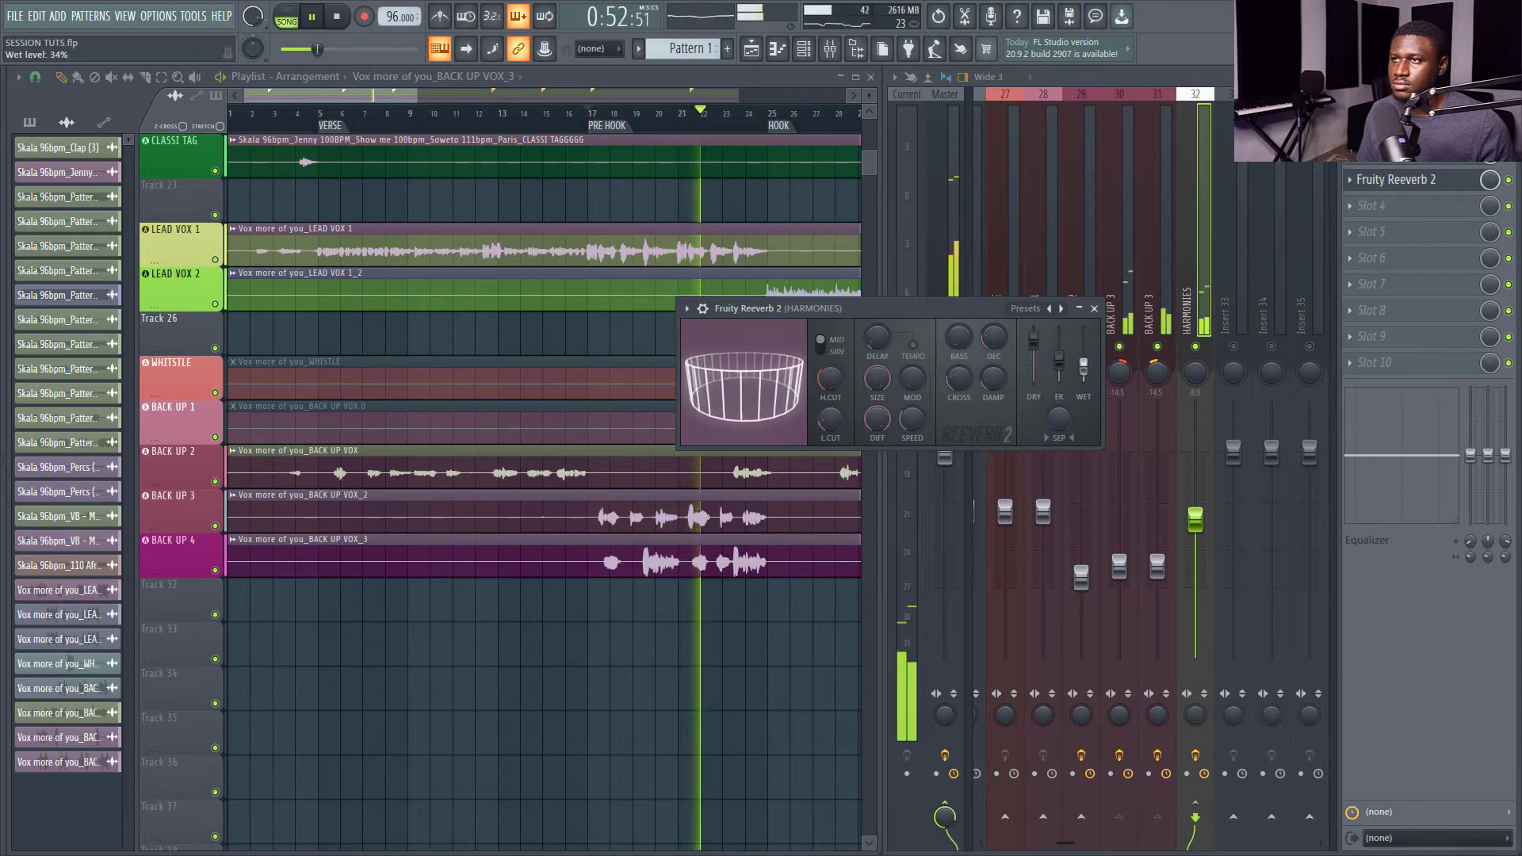
pyautogui.moveTo(1085, 360); pyautogui.dragTo(1084, 385)
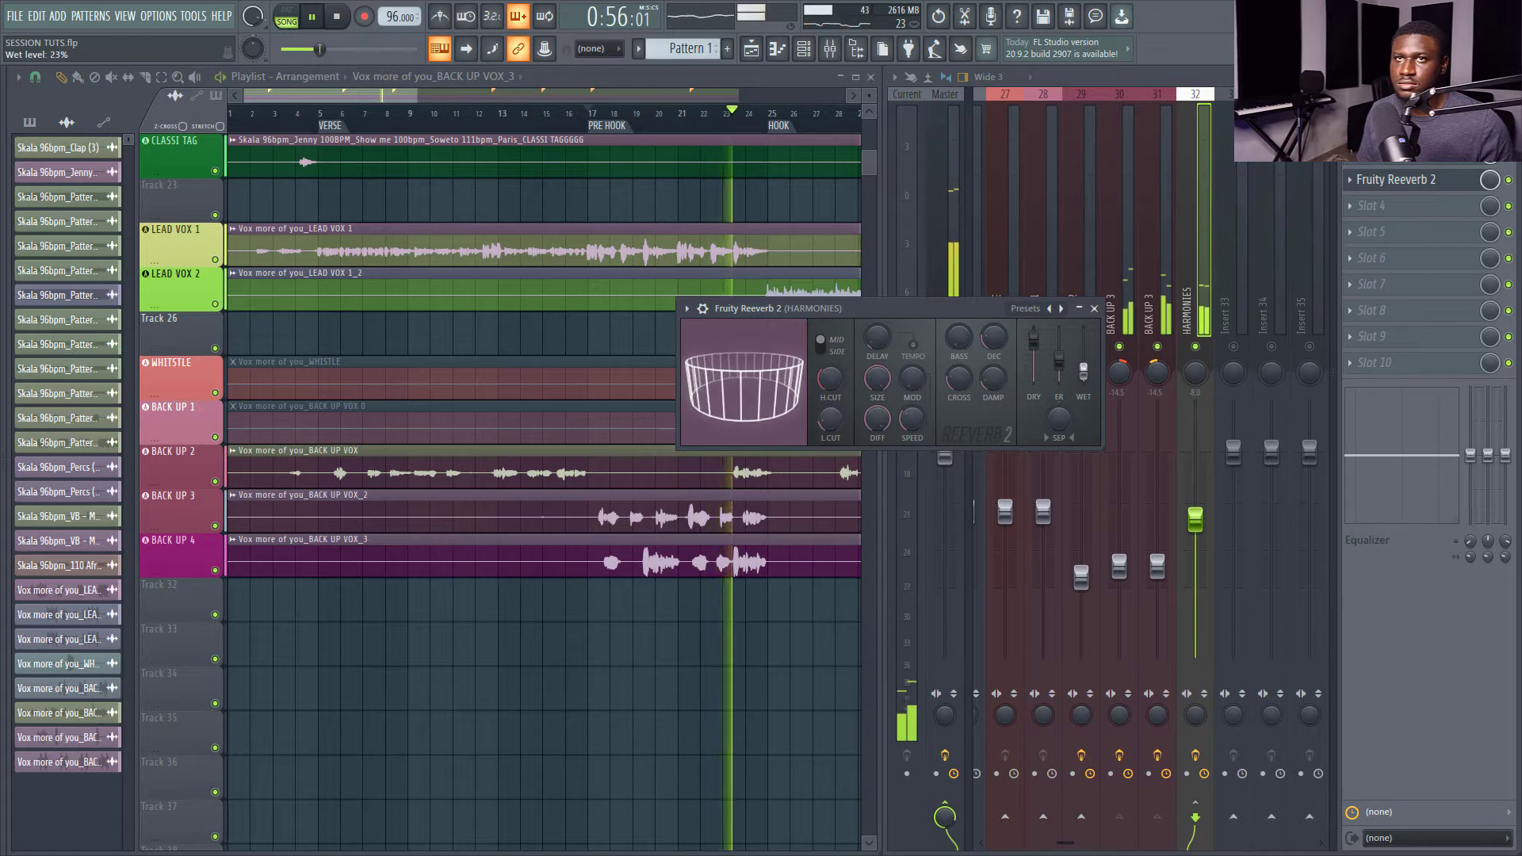
pyautogui.click(1095, 308)
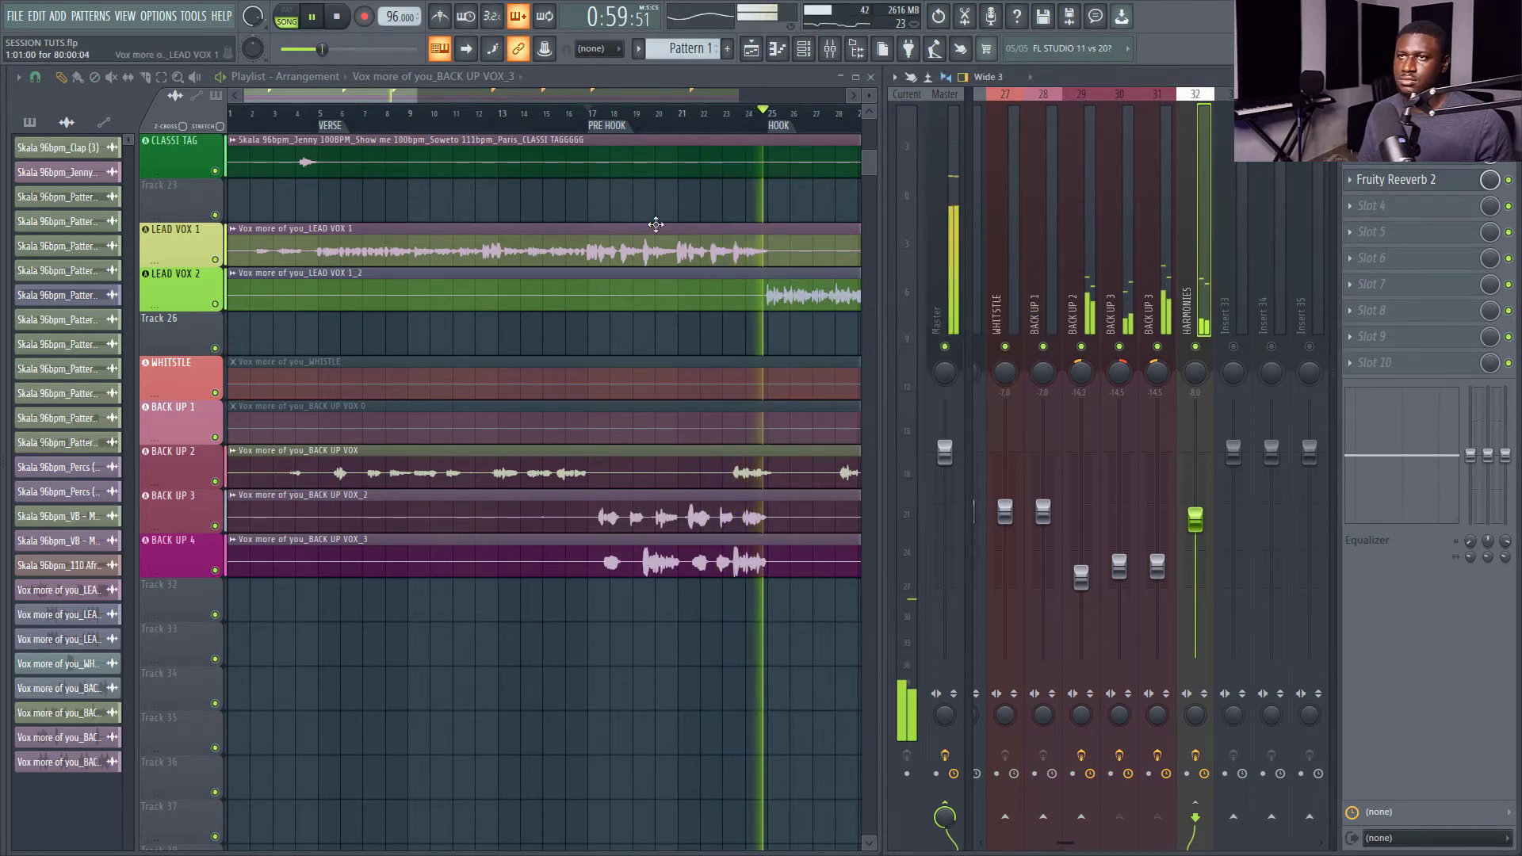
# Replay the pre-hook to check the processed harmonies against the lead vocal.
pyautogui.click(578, 113)
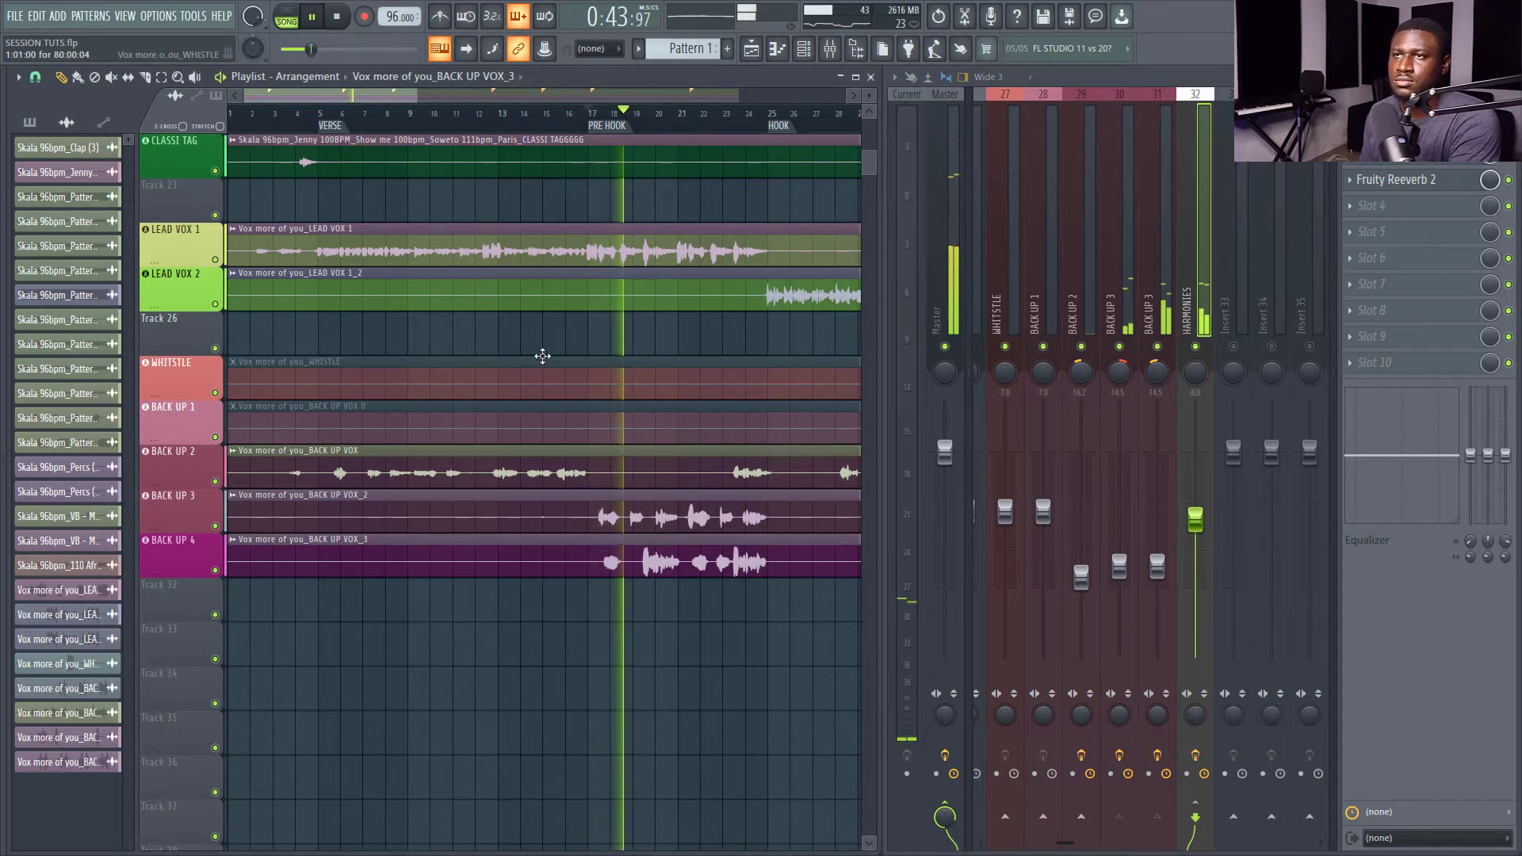
pyautogui.scroll(3, 539, 355)
pyautogui.scroll(-1, 642, 124)
pyautogui.scroll(-2, 642, 124)
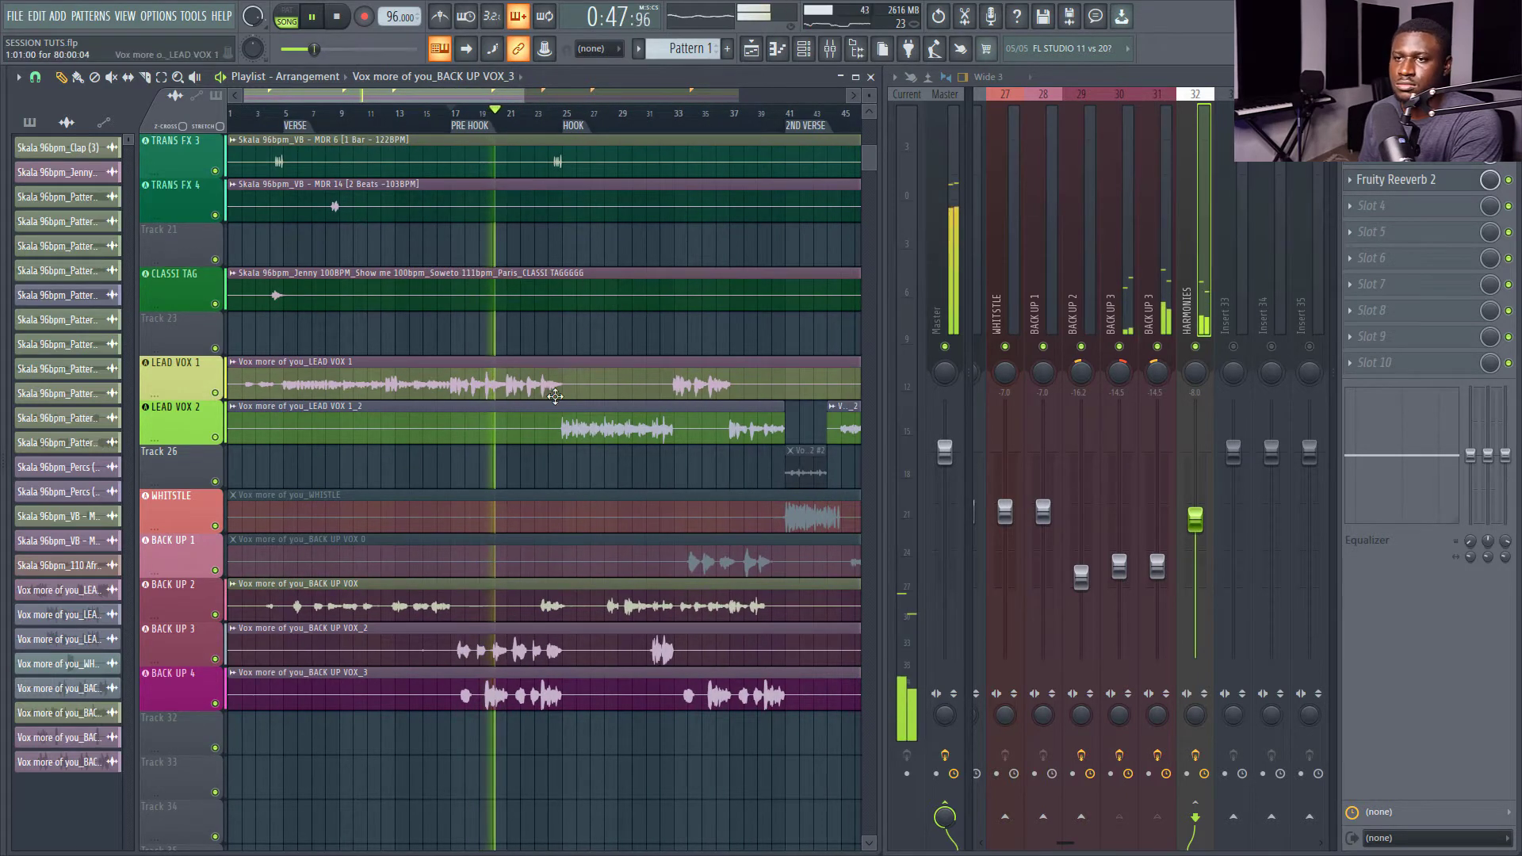
pyautogui.scroll(-1, 554, 533)
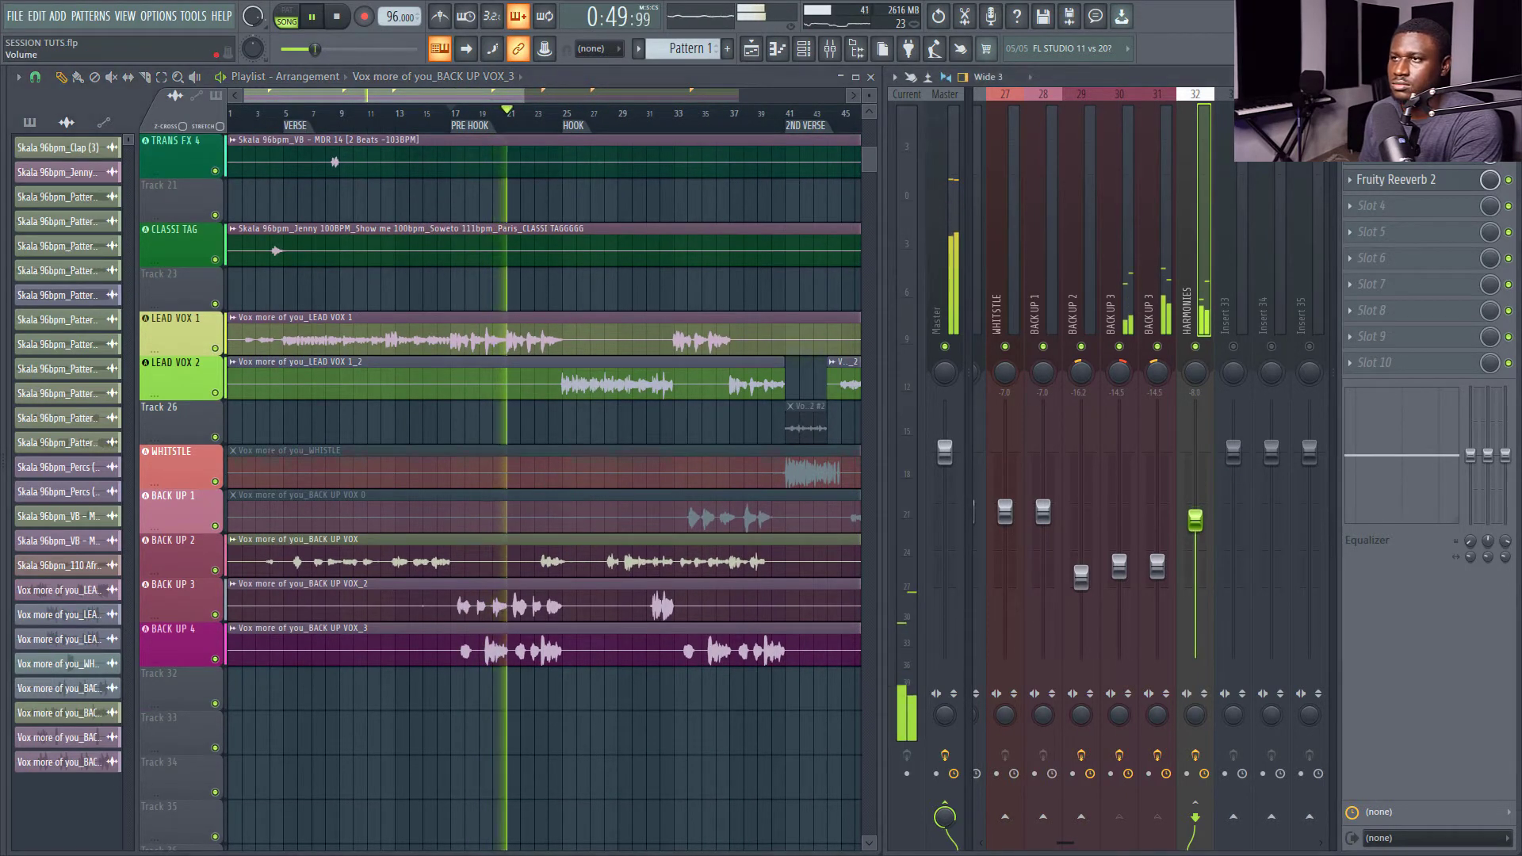
pyautogui.scroll(-1, 1195, 529)
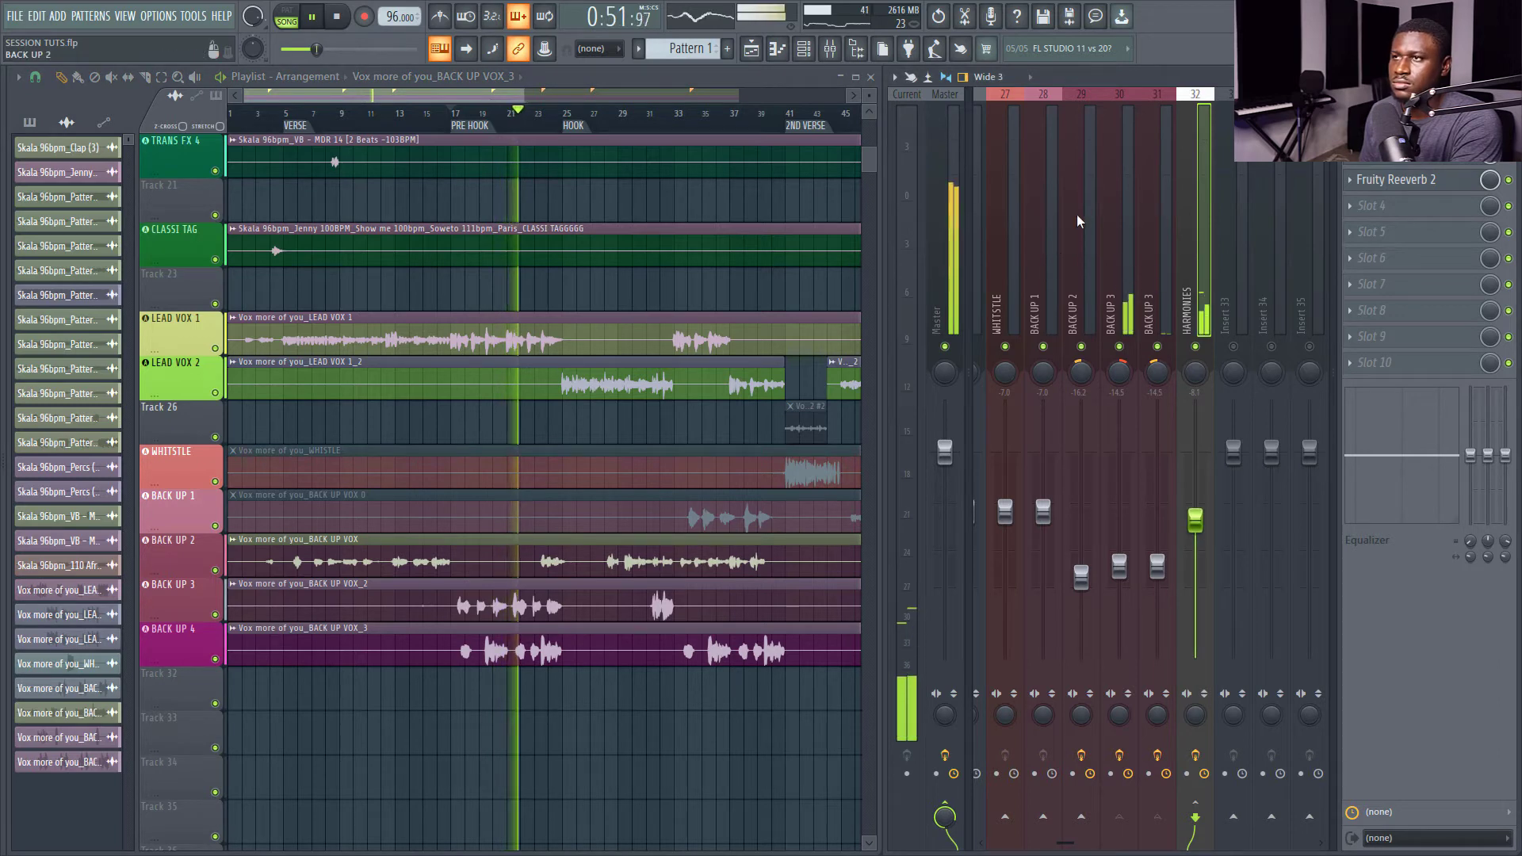
# Raise COUNTER MELODY to about -3.5 dB and CHORDS (piano) to about -10.4 dB while playing the pre-hook.
pyautogui.scroll(3, 1077, 214)
pyautogui.press('space')
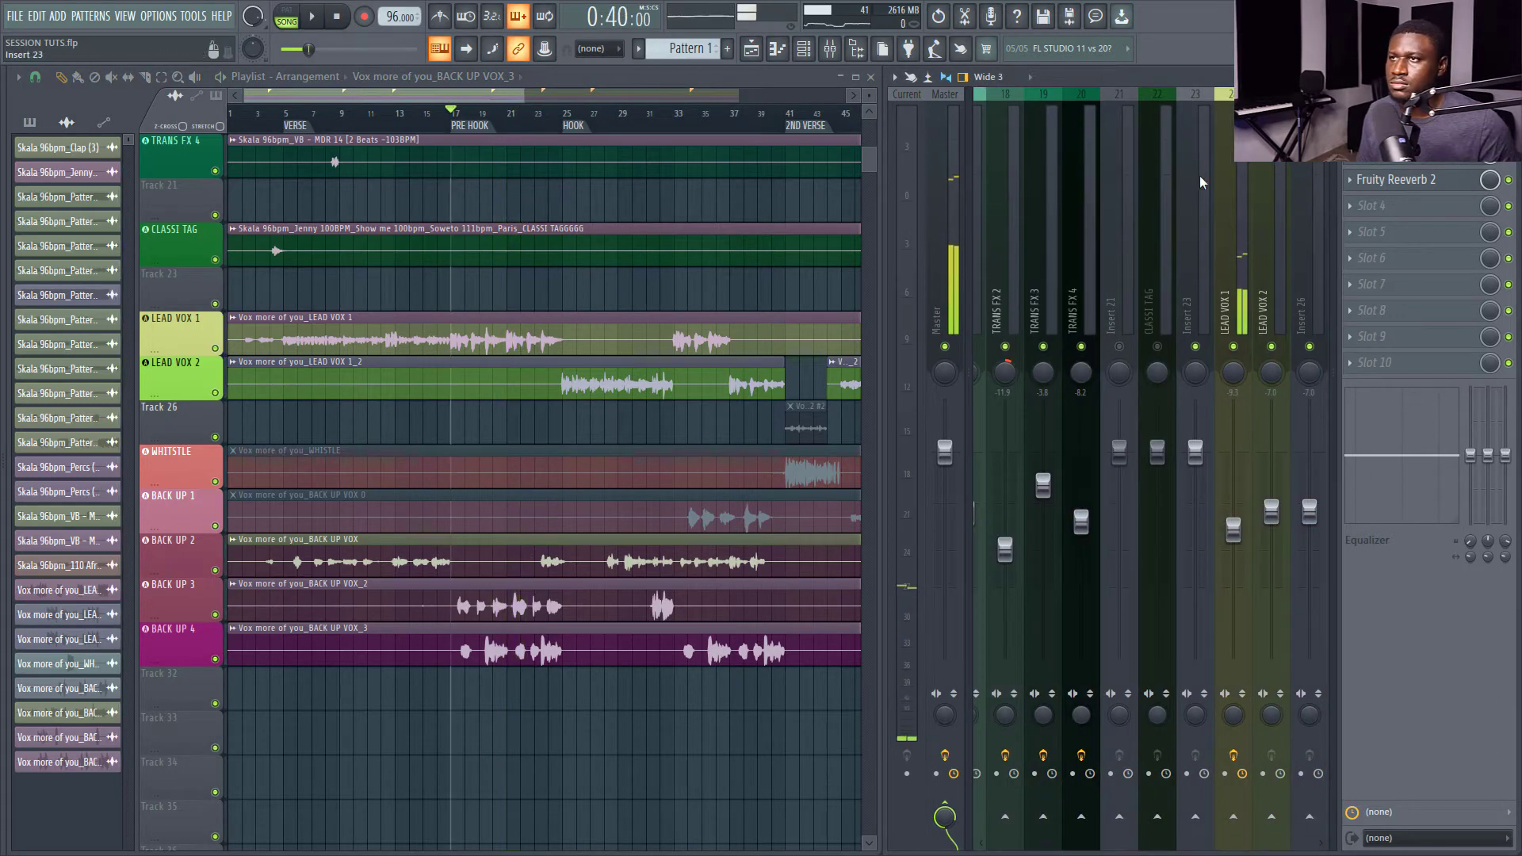
pyautogui.scroll(6, 1101, 213)
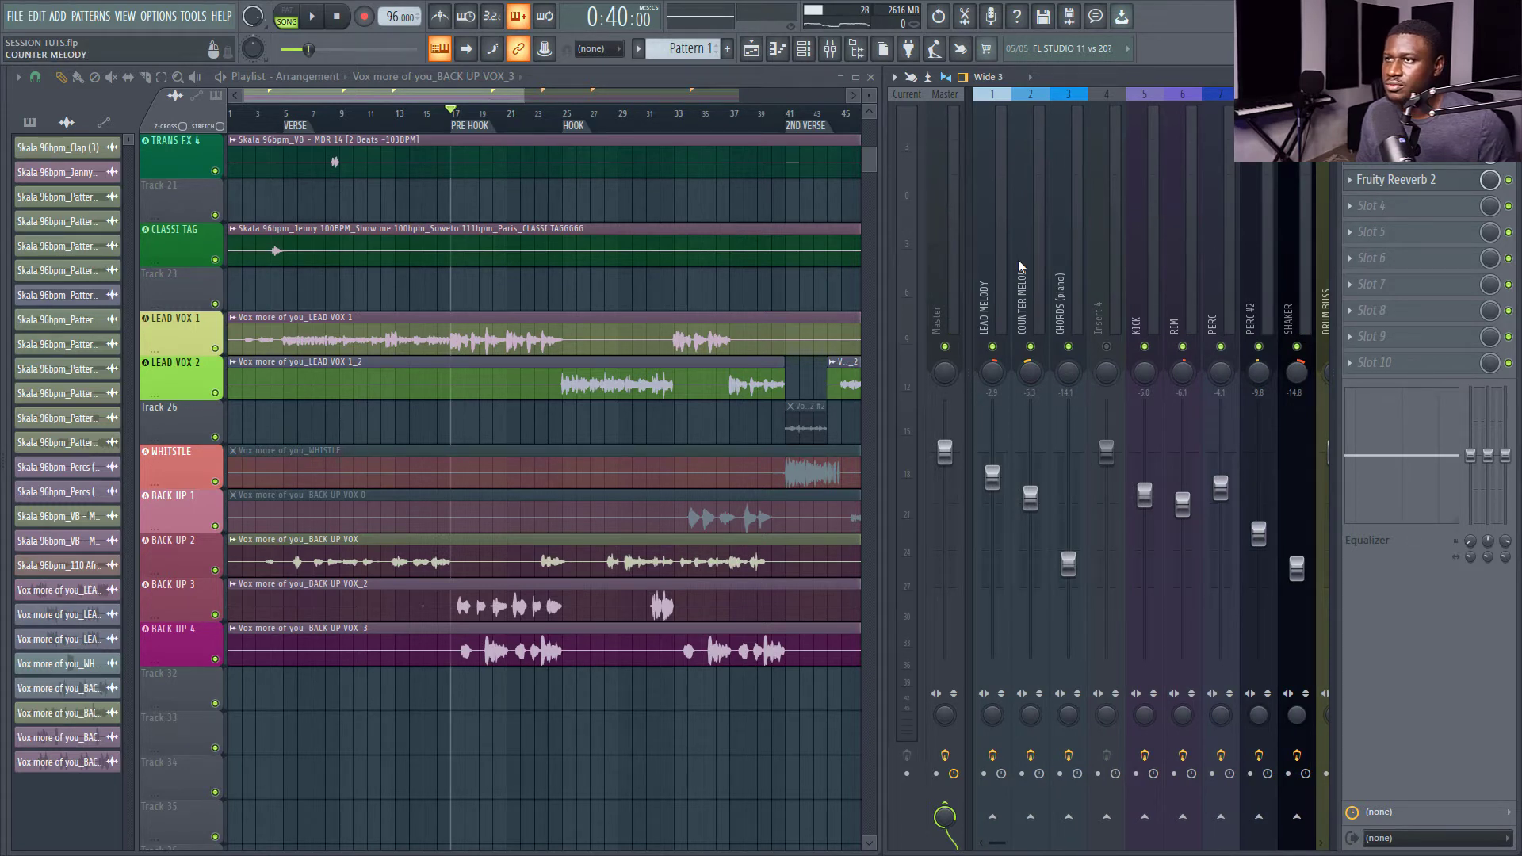
pyautogui.moveTo(1029, 498); pyautogui.dragTo(1028, 485)
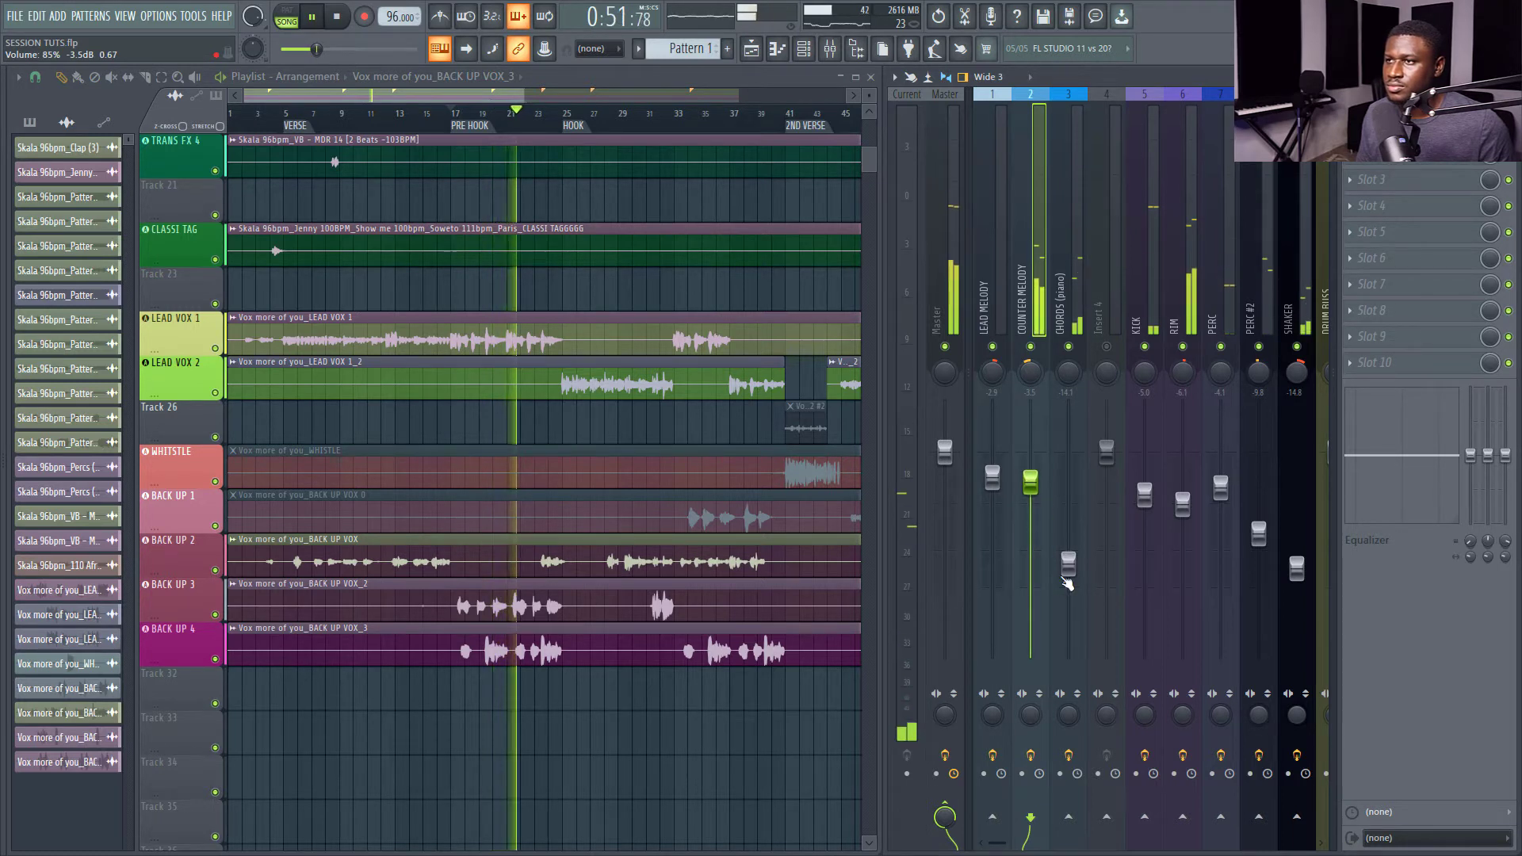
pyautogui.moveTo(1068, 574); pyautogui.dragTo(1080, 525)
pyautogui.press('space')
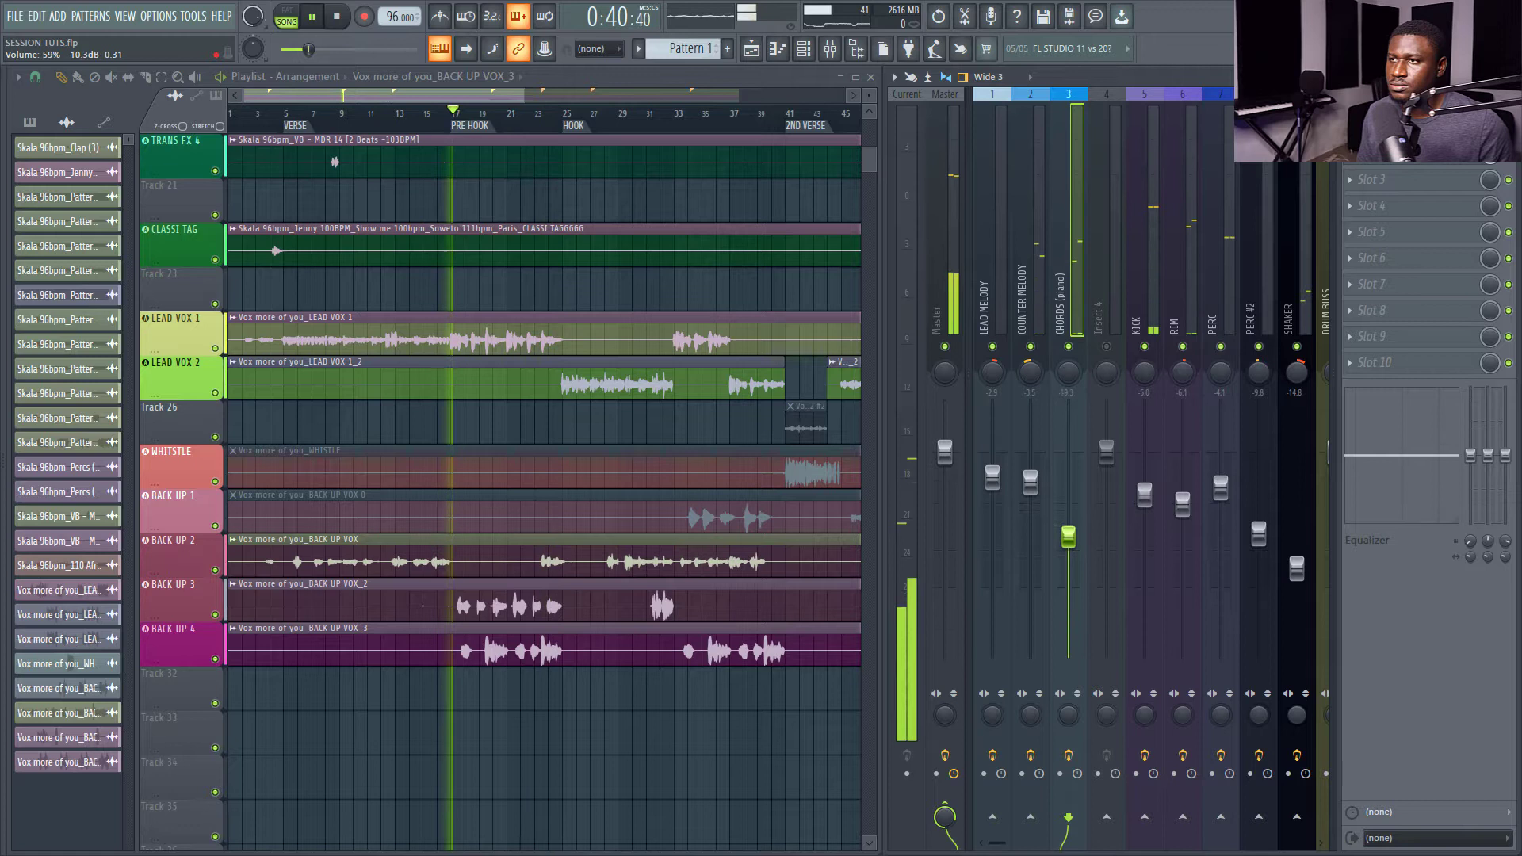
pyautogui.moveTo(1068, 542); pyautogui.dragTo(1068, 543)
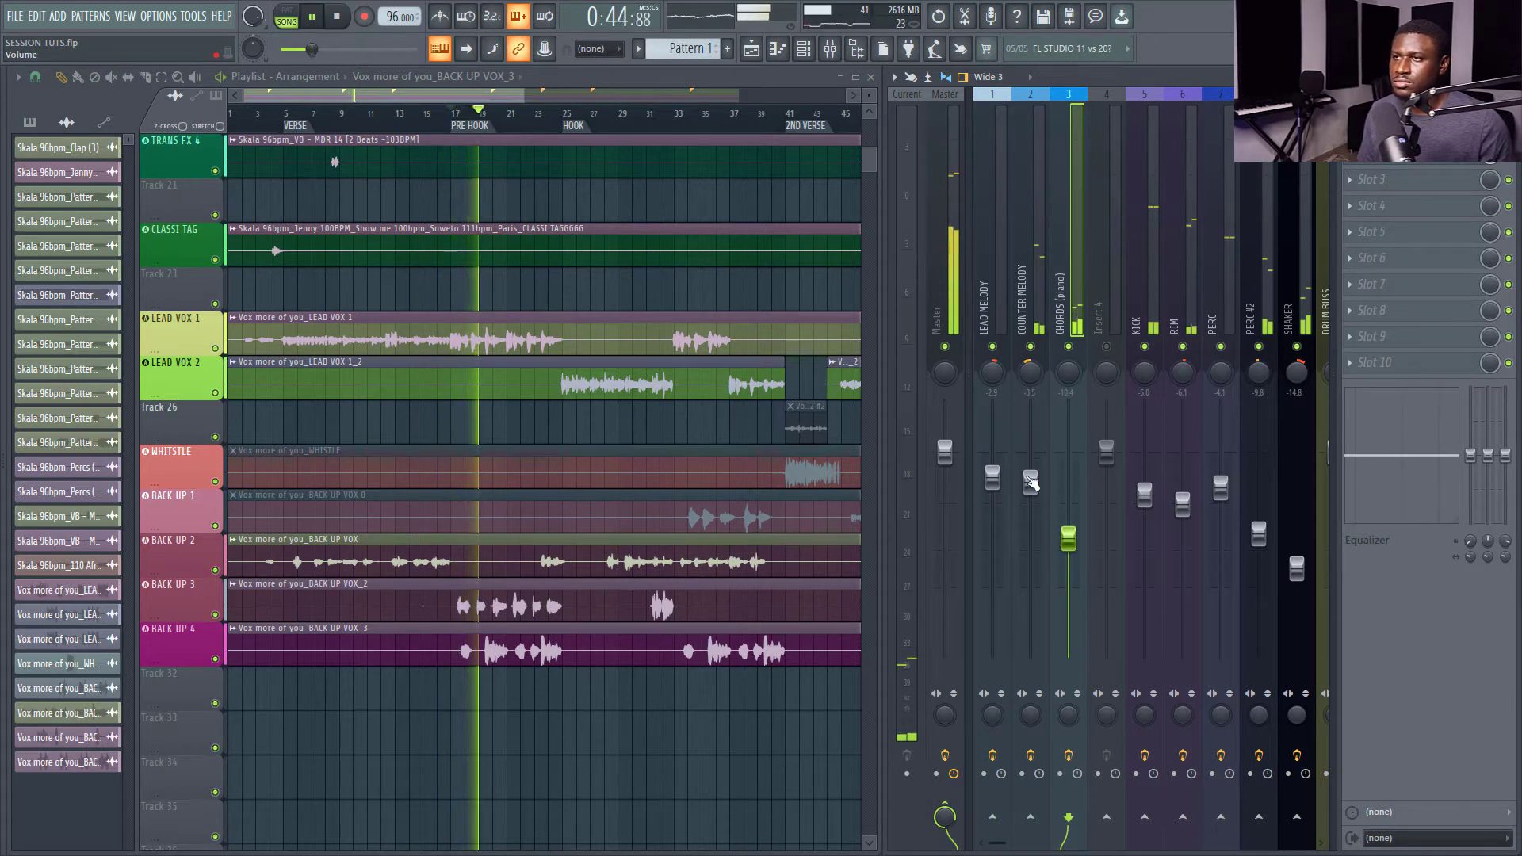
pyautogui.moveTo(1029, 481); pyautogui.dragTo(1030, 477)
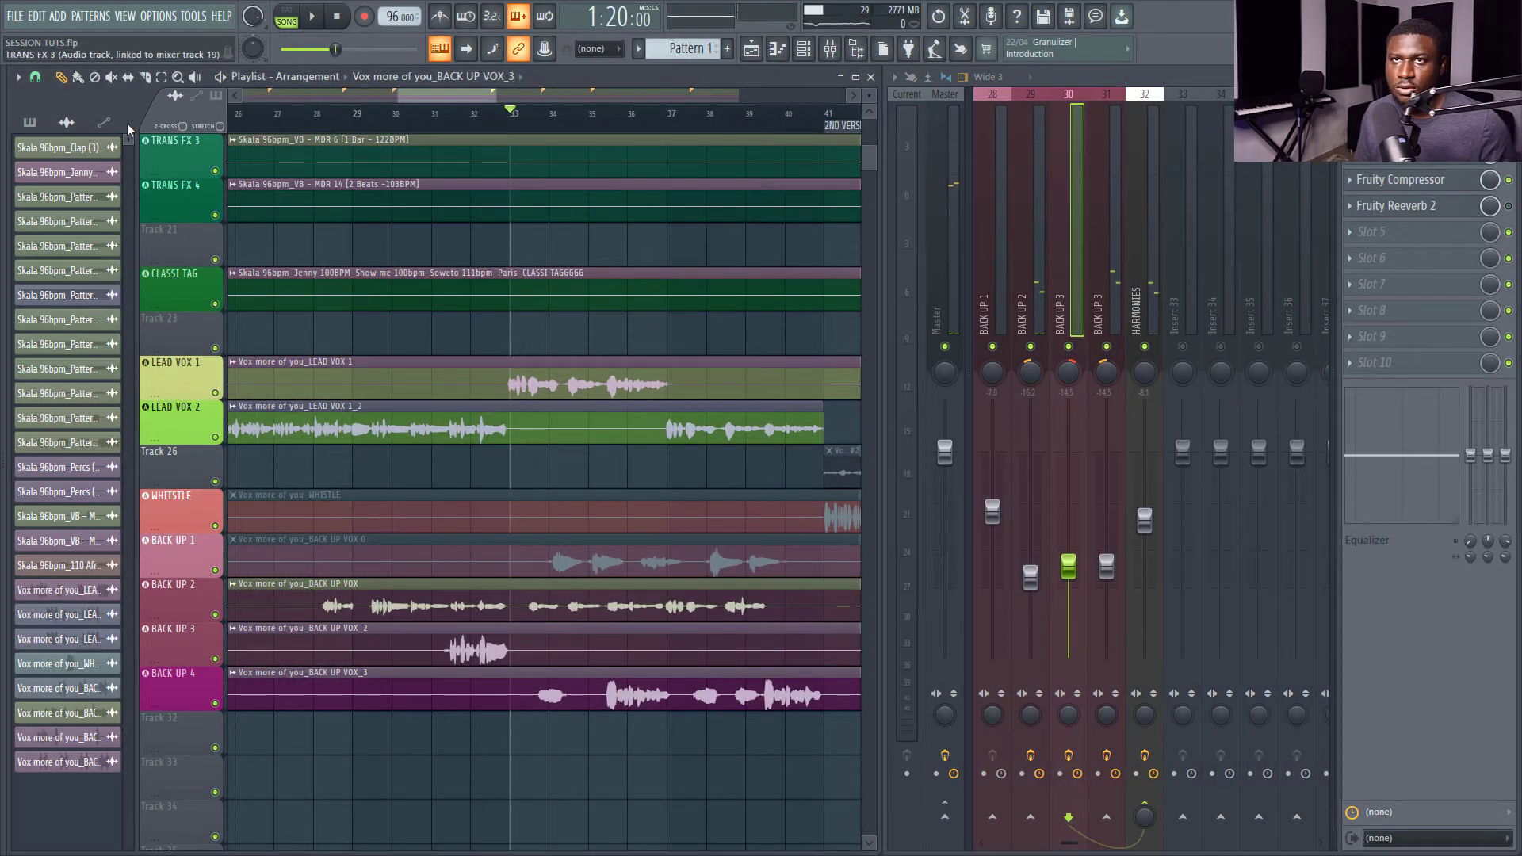
# Unmute the BACK UP 1 clip, play it from bar 33 and open its channel to select mixer track 28.
pyautogui.click(597, 559)
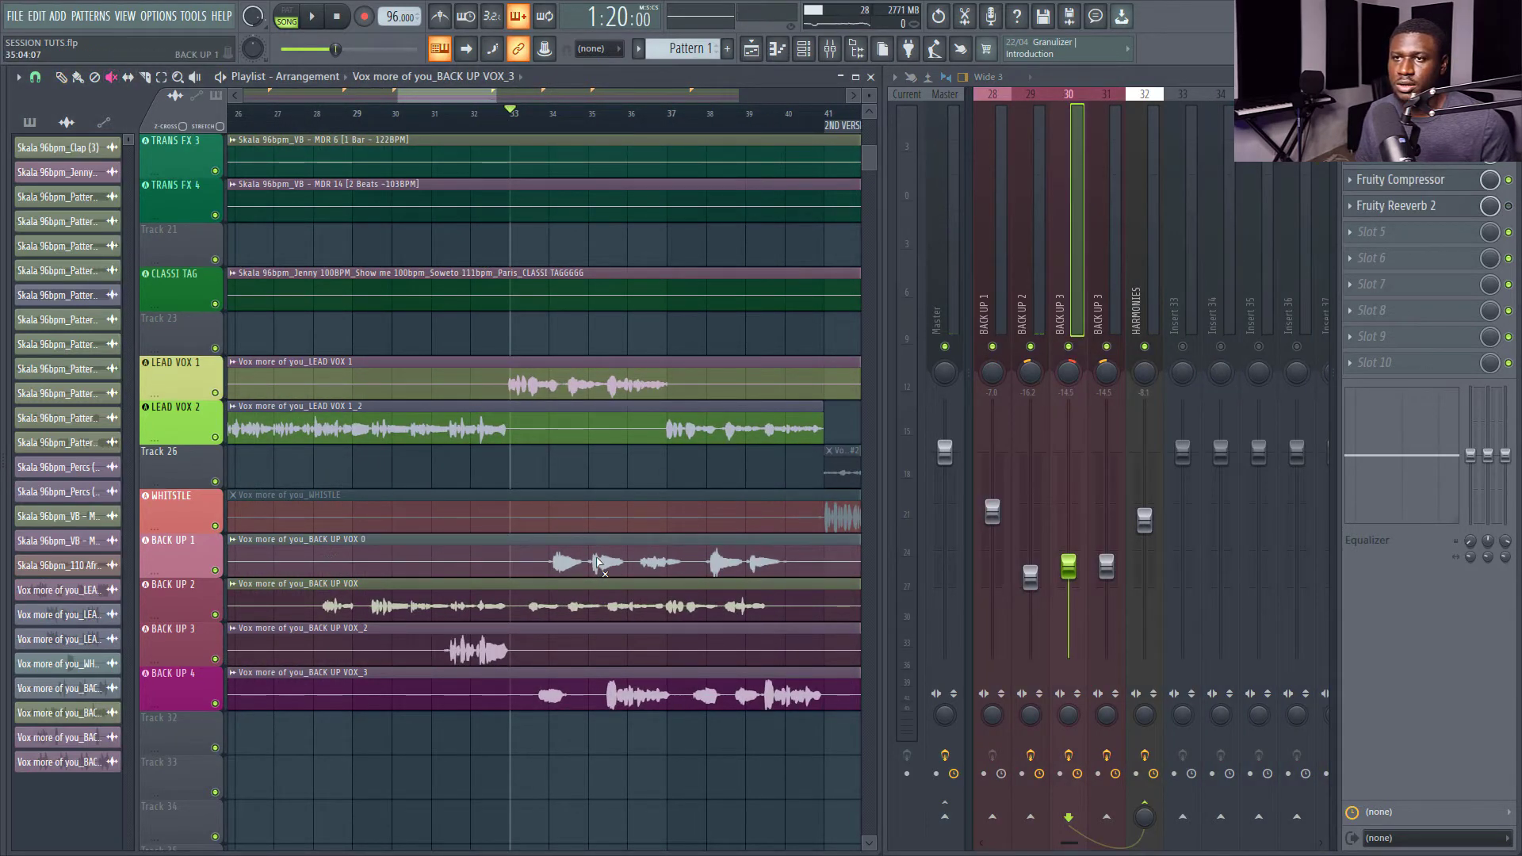
pyautogui.press('space')
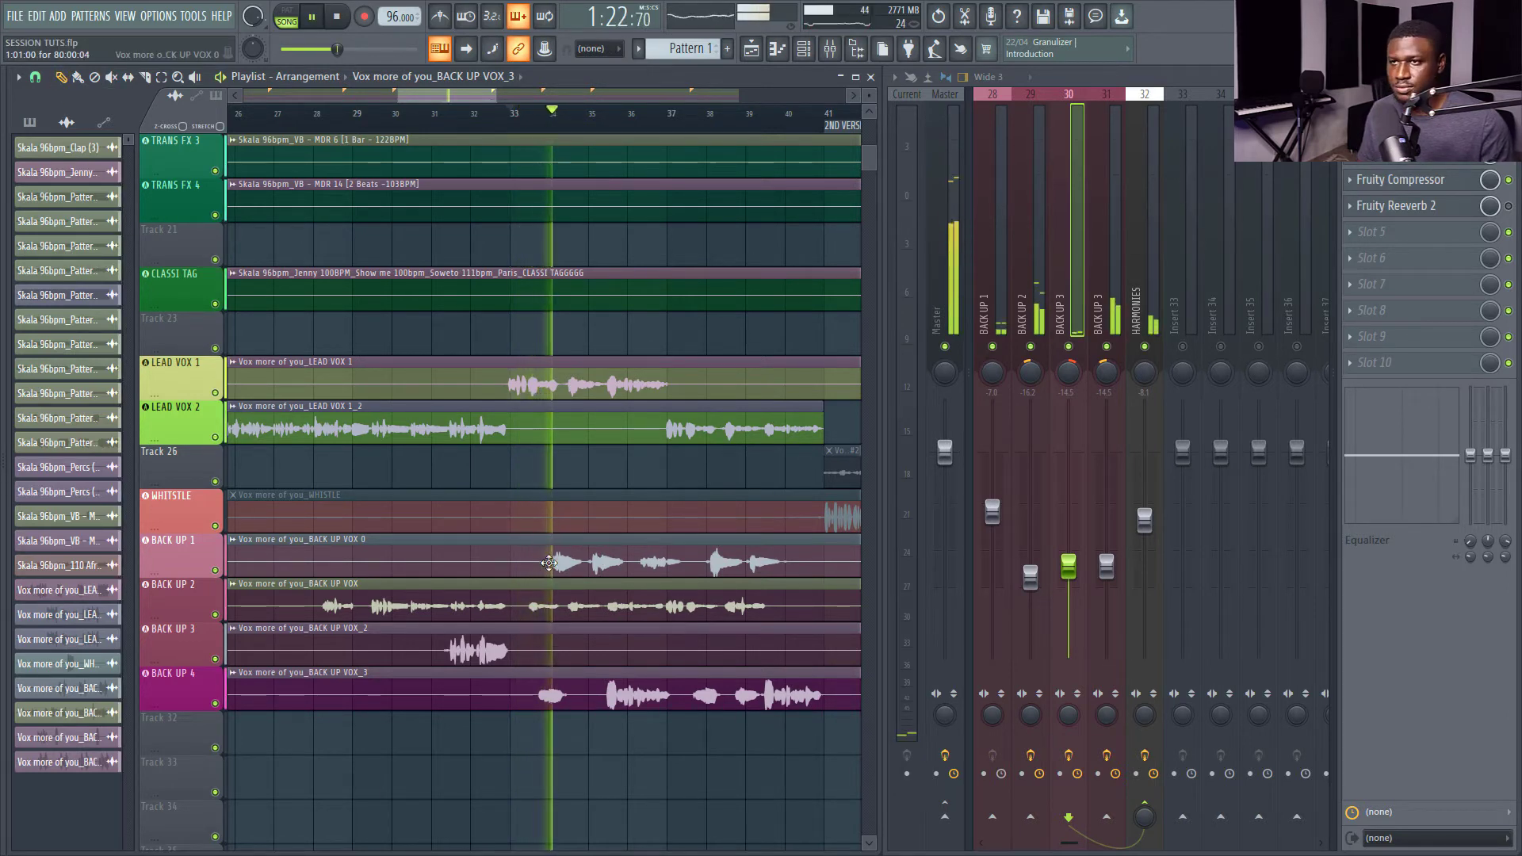
pyautogui.doubleClick(594, 566)
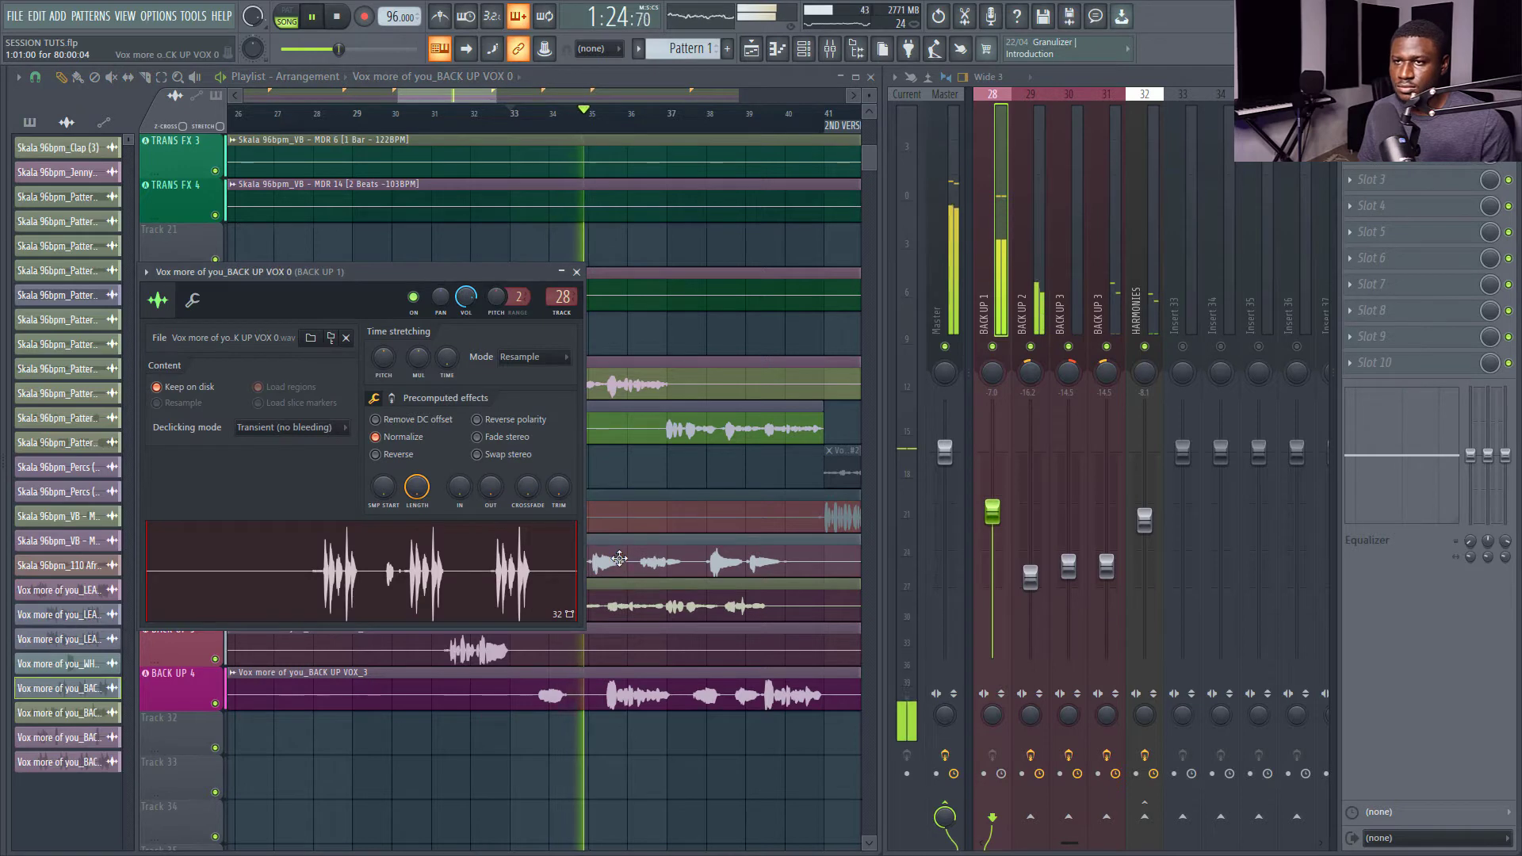
pyautogui.click(576, 272)
pyautogui.scroll(-5, 586, 122)
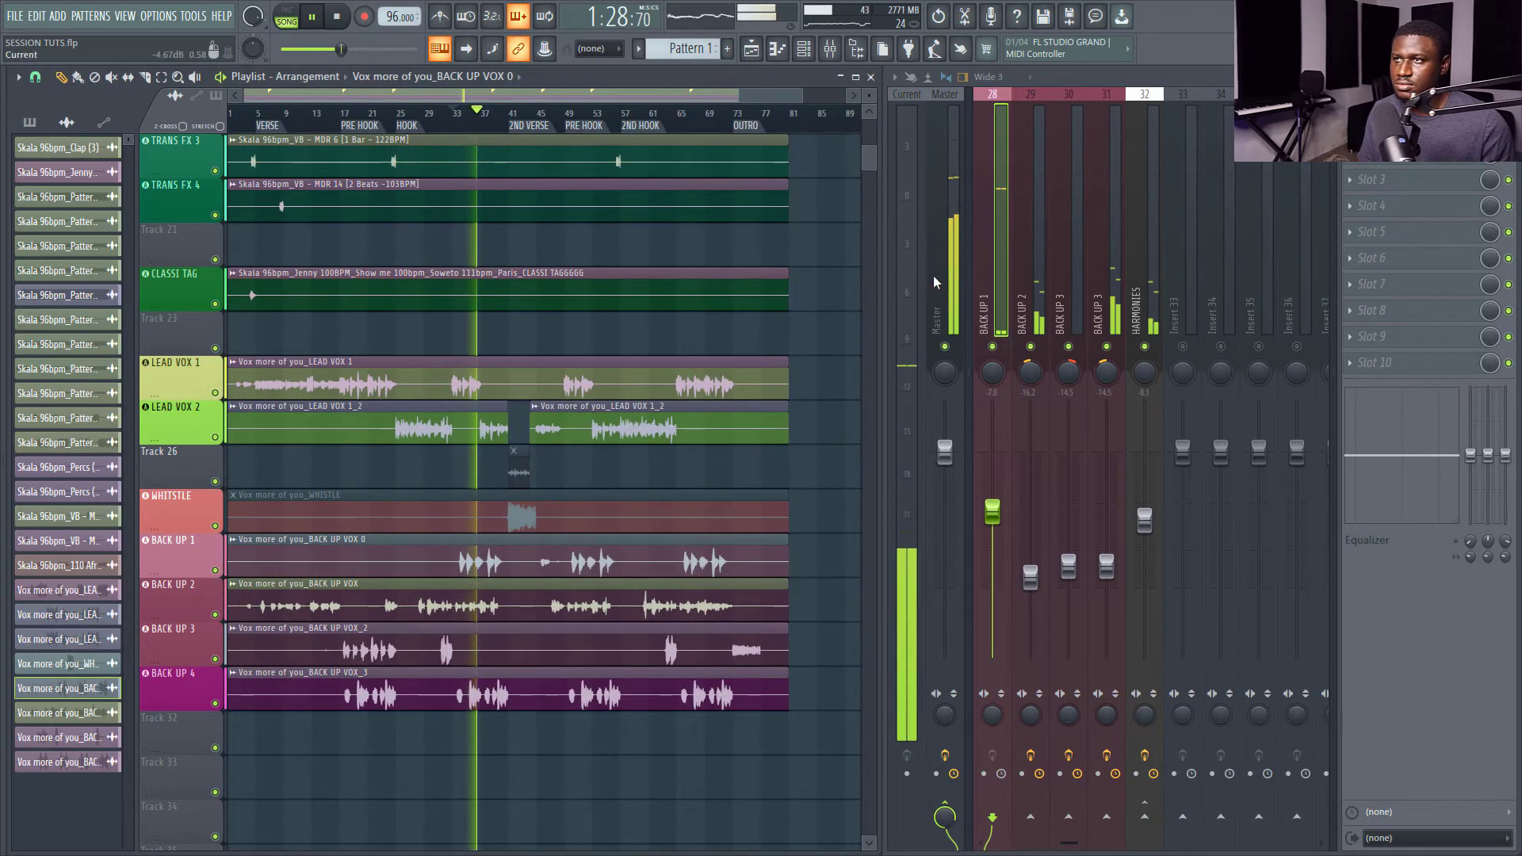
pyautogui.scroll(3, 986, 298)
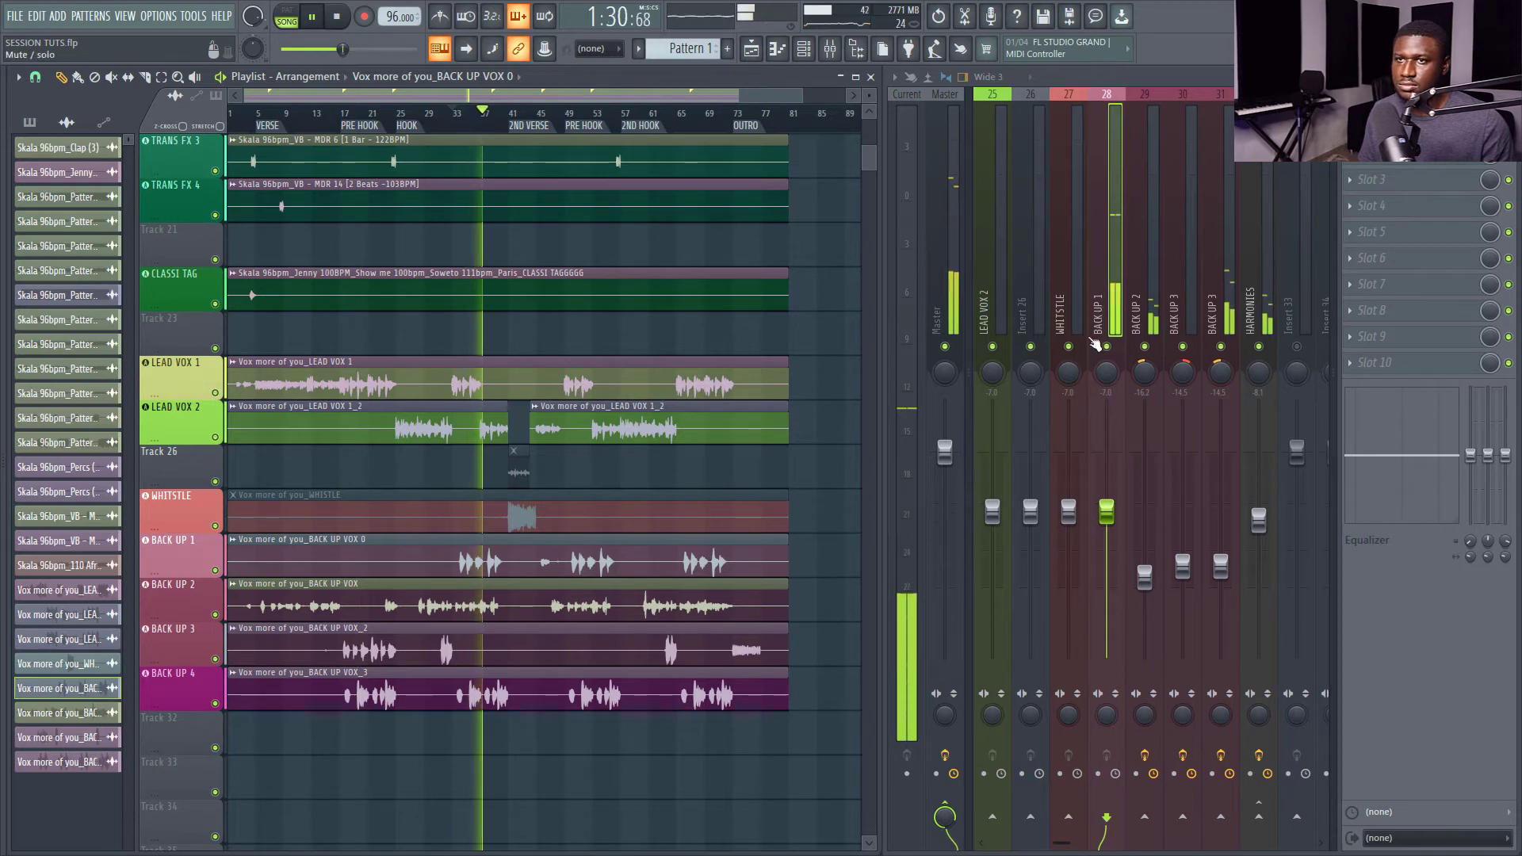
# Stop playback and load Auto-Tune into effect slot 1 of the BACK UP 1 mixer track.
pyautogui.press('space')
pyautogui.scroll(4, 539, 115)
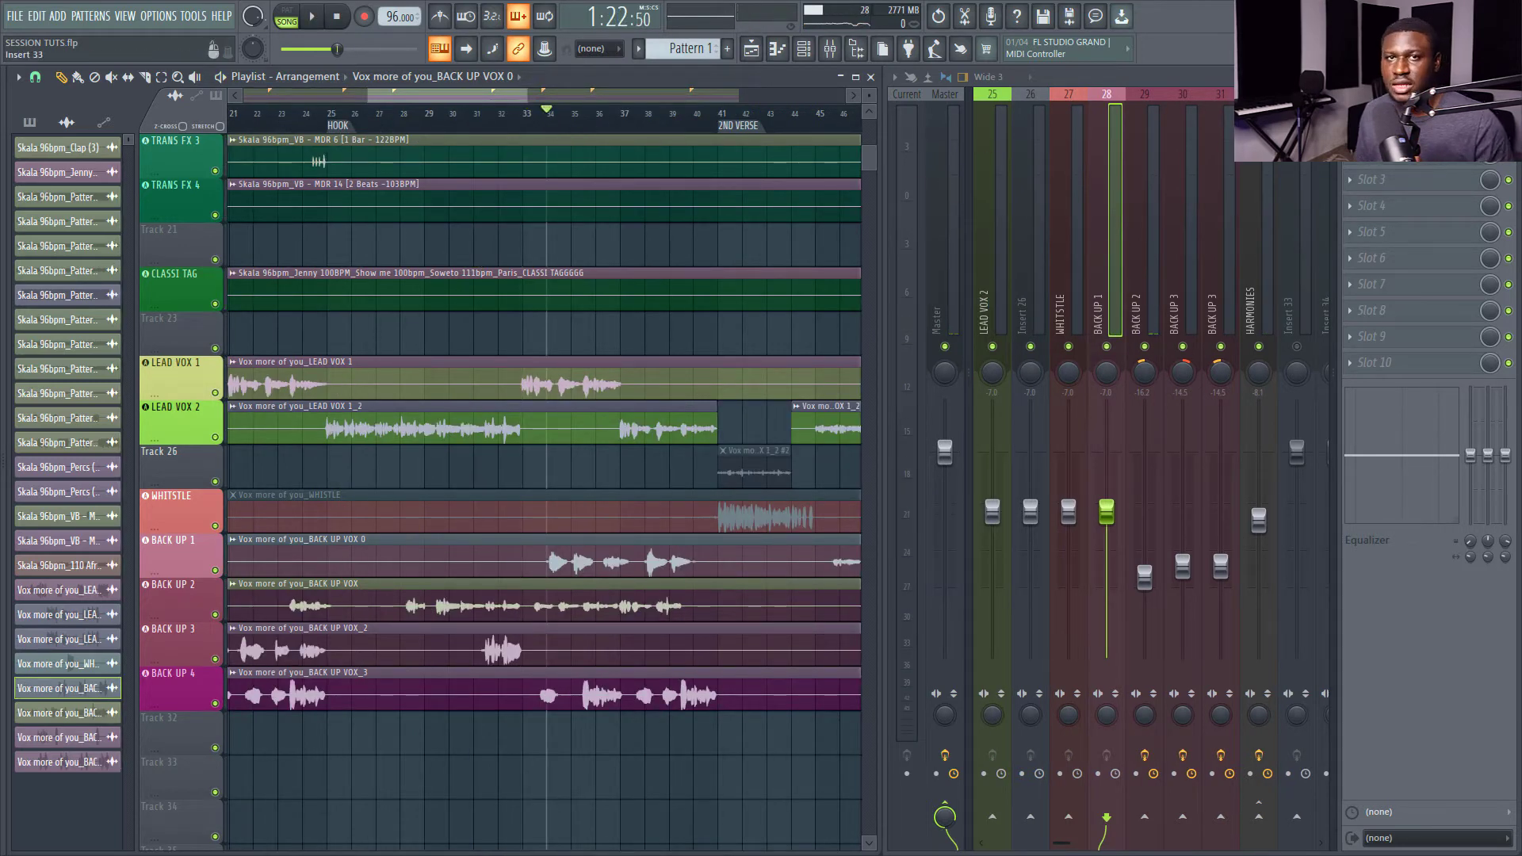
pyautogui.click(1349, 128)
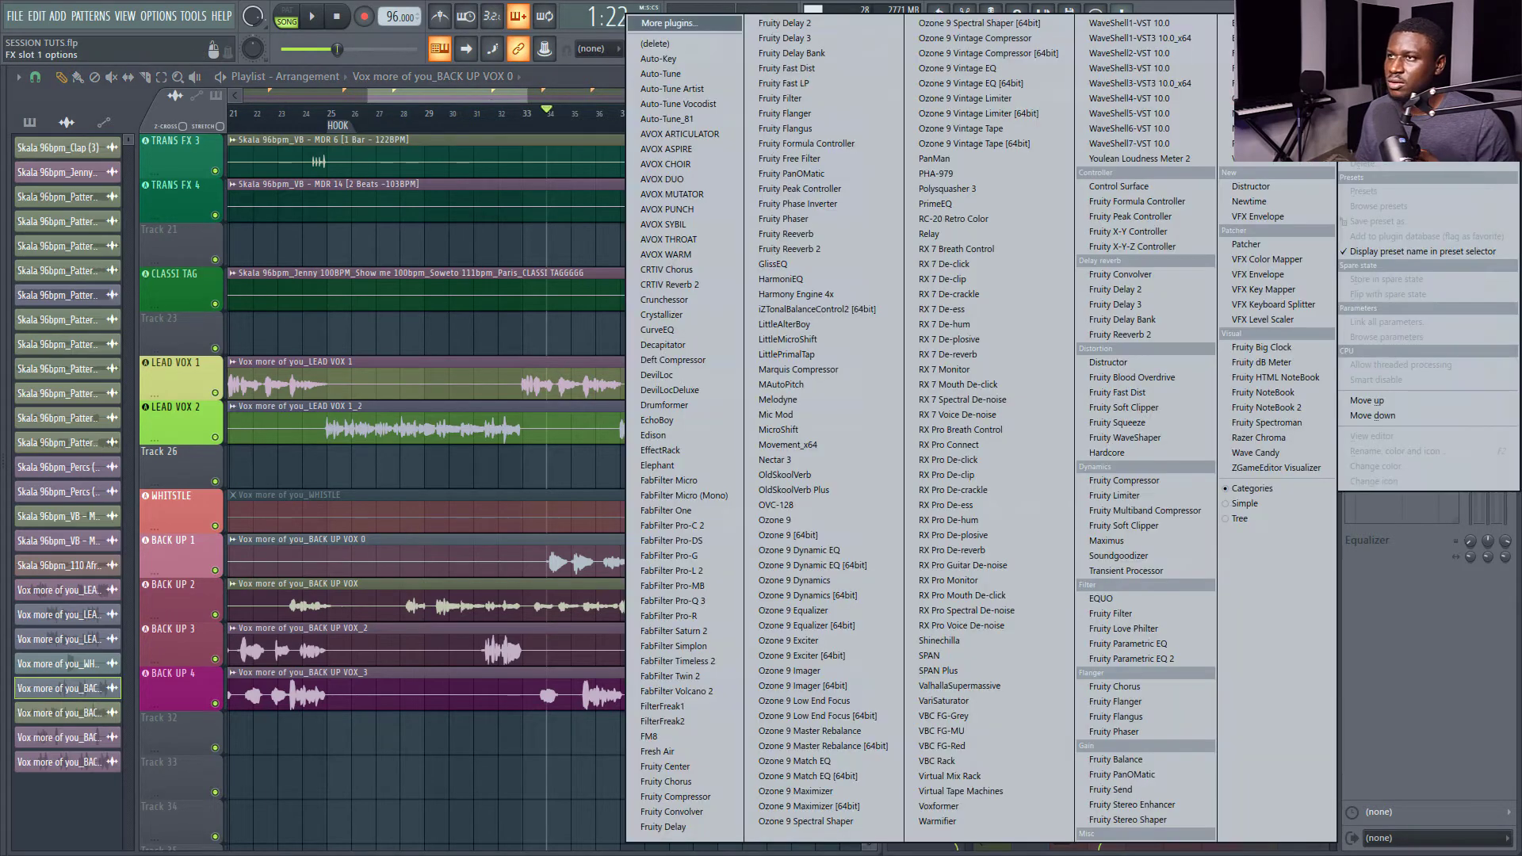
pyautogui.click(678, 75)
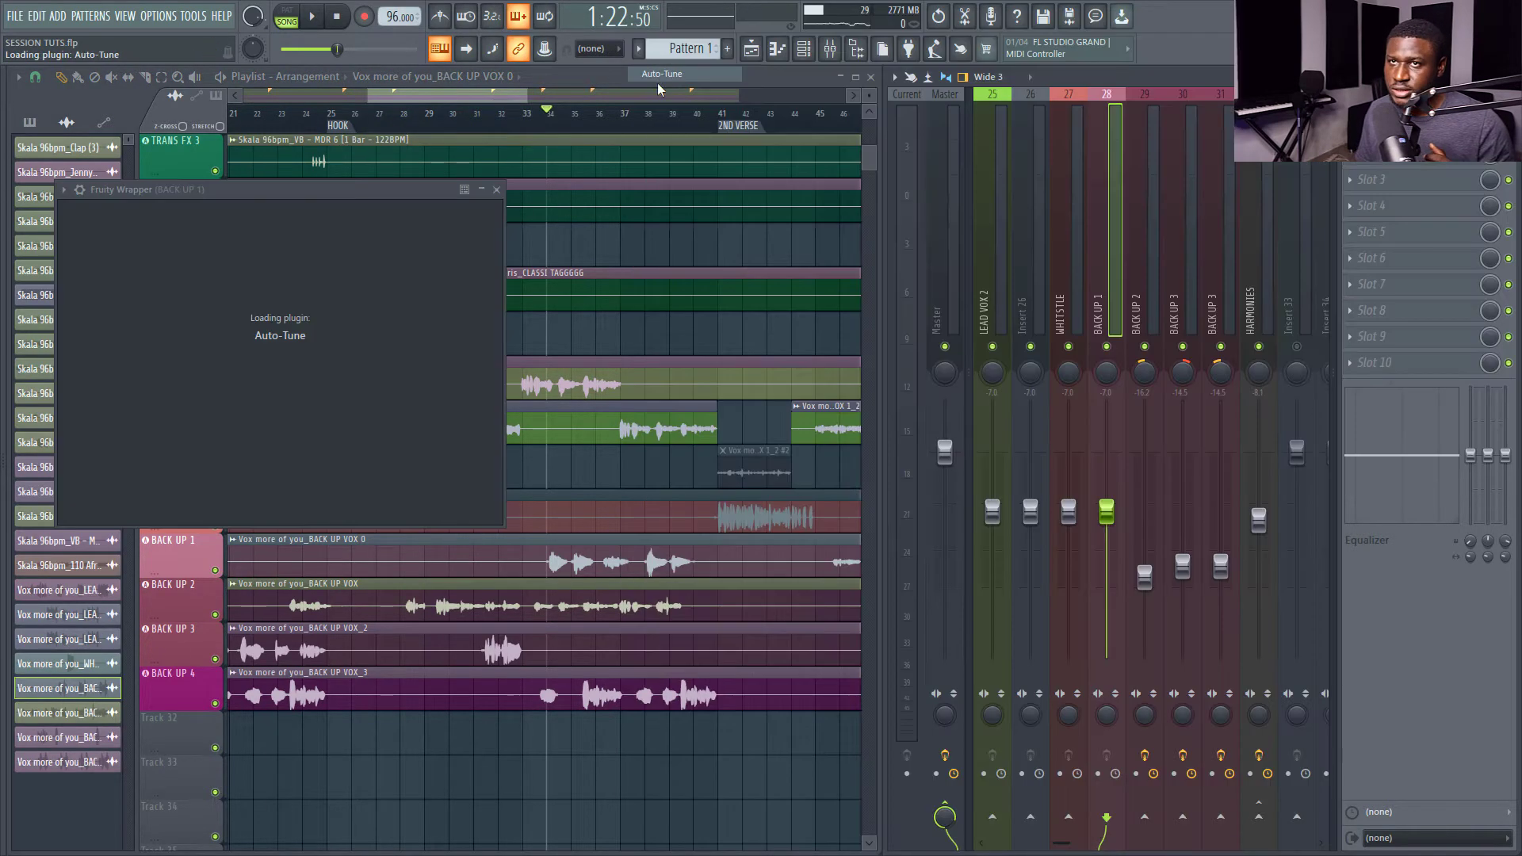
# Load Fruity Compressor into effect slot 2 and Fruity Parametric EQ 2 into slot 3 of the BACK UP 1 track.
pyautogui.click(1350, 154)
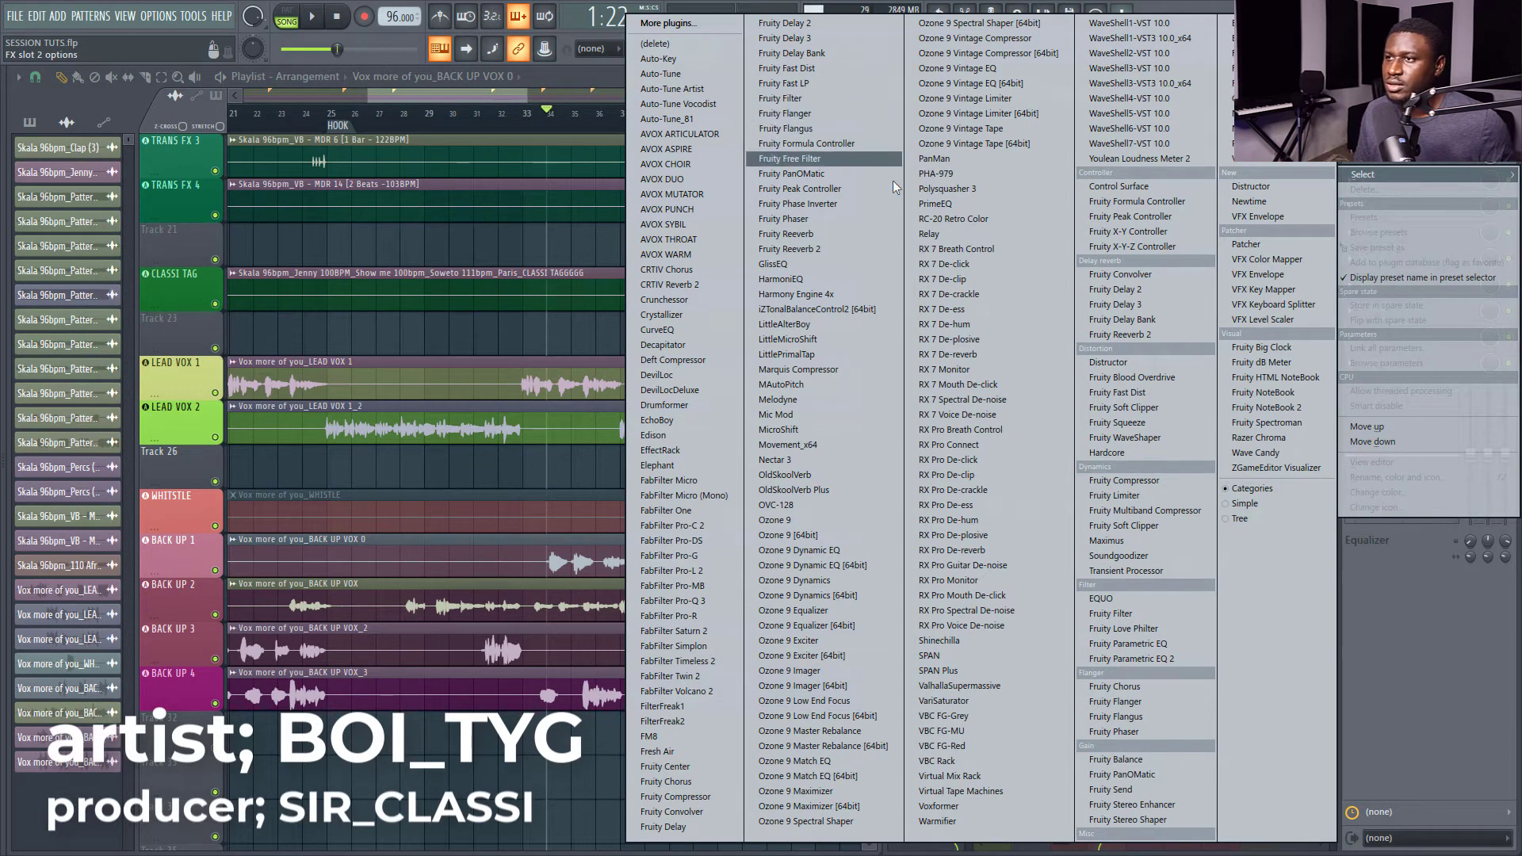
pyautogui.click(1112, 481)
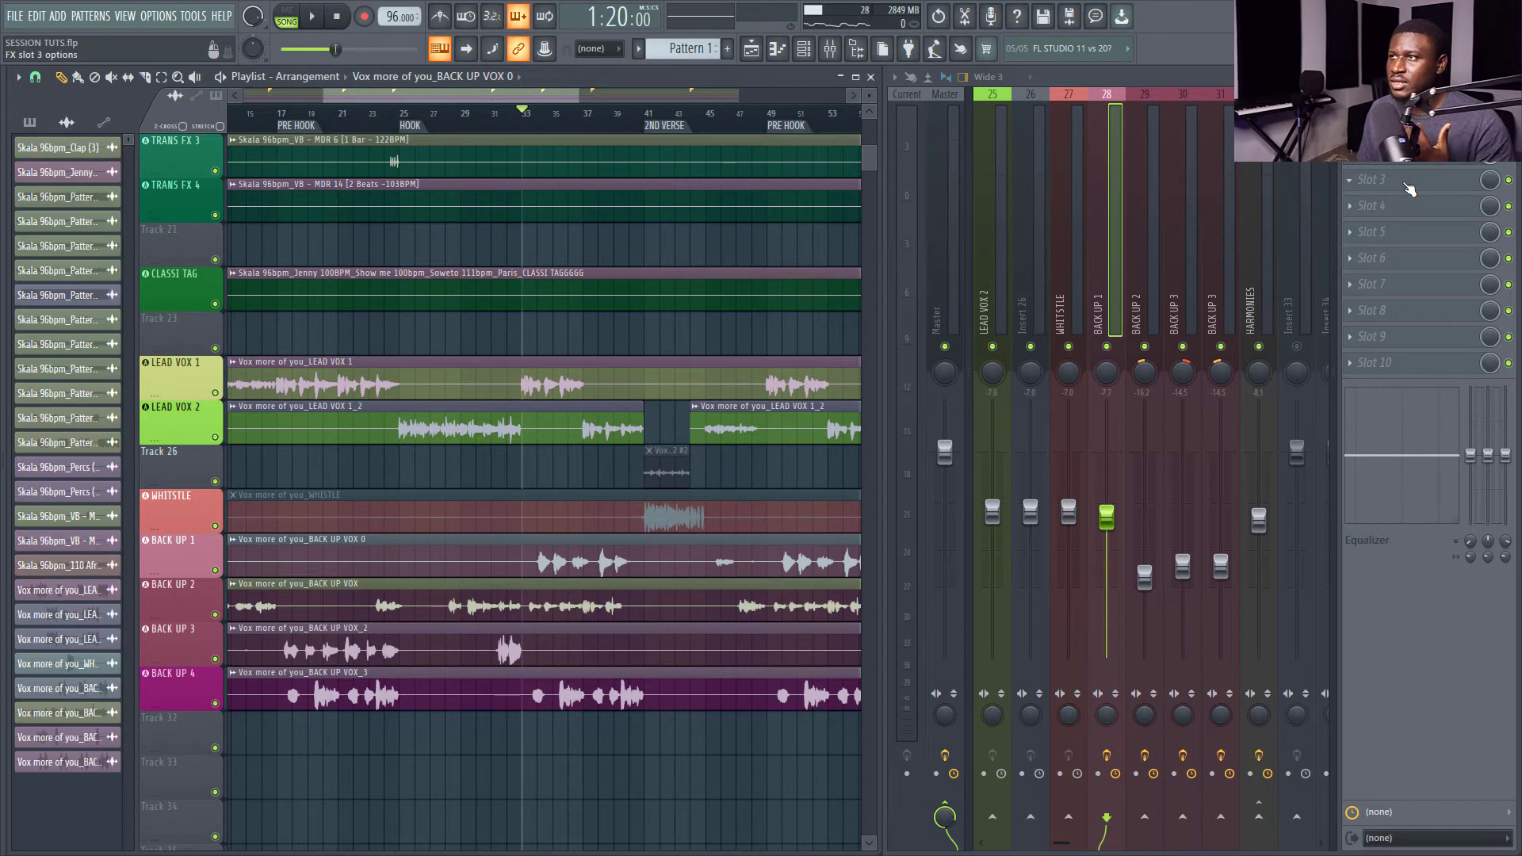
pyautogui.click(1409, 189)
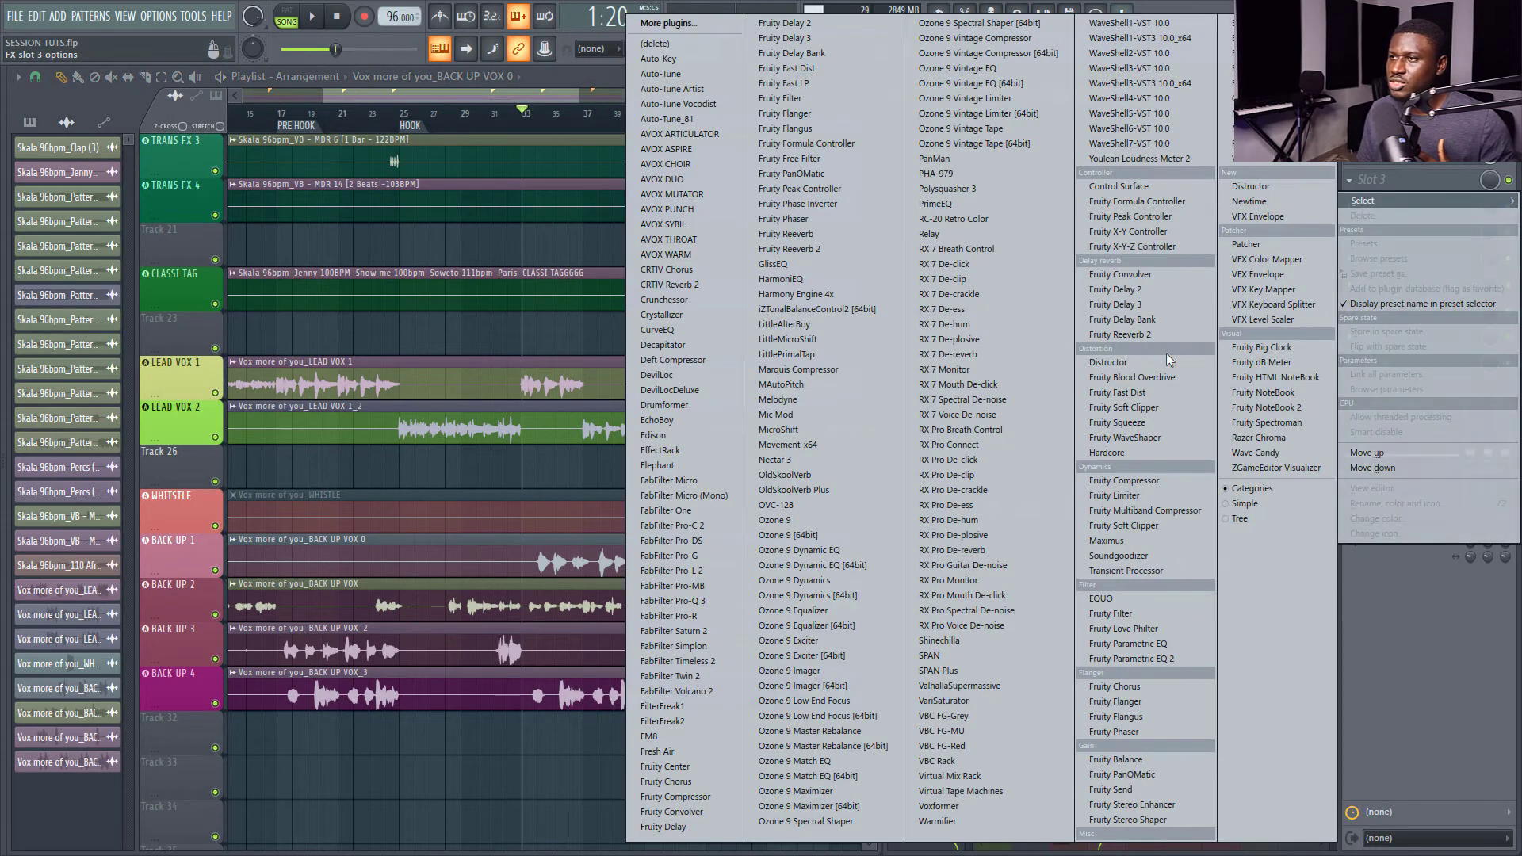
pyautogui.click(1135, 660)
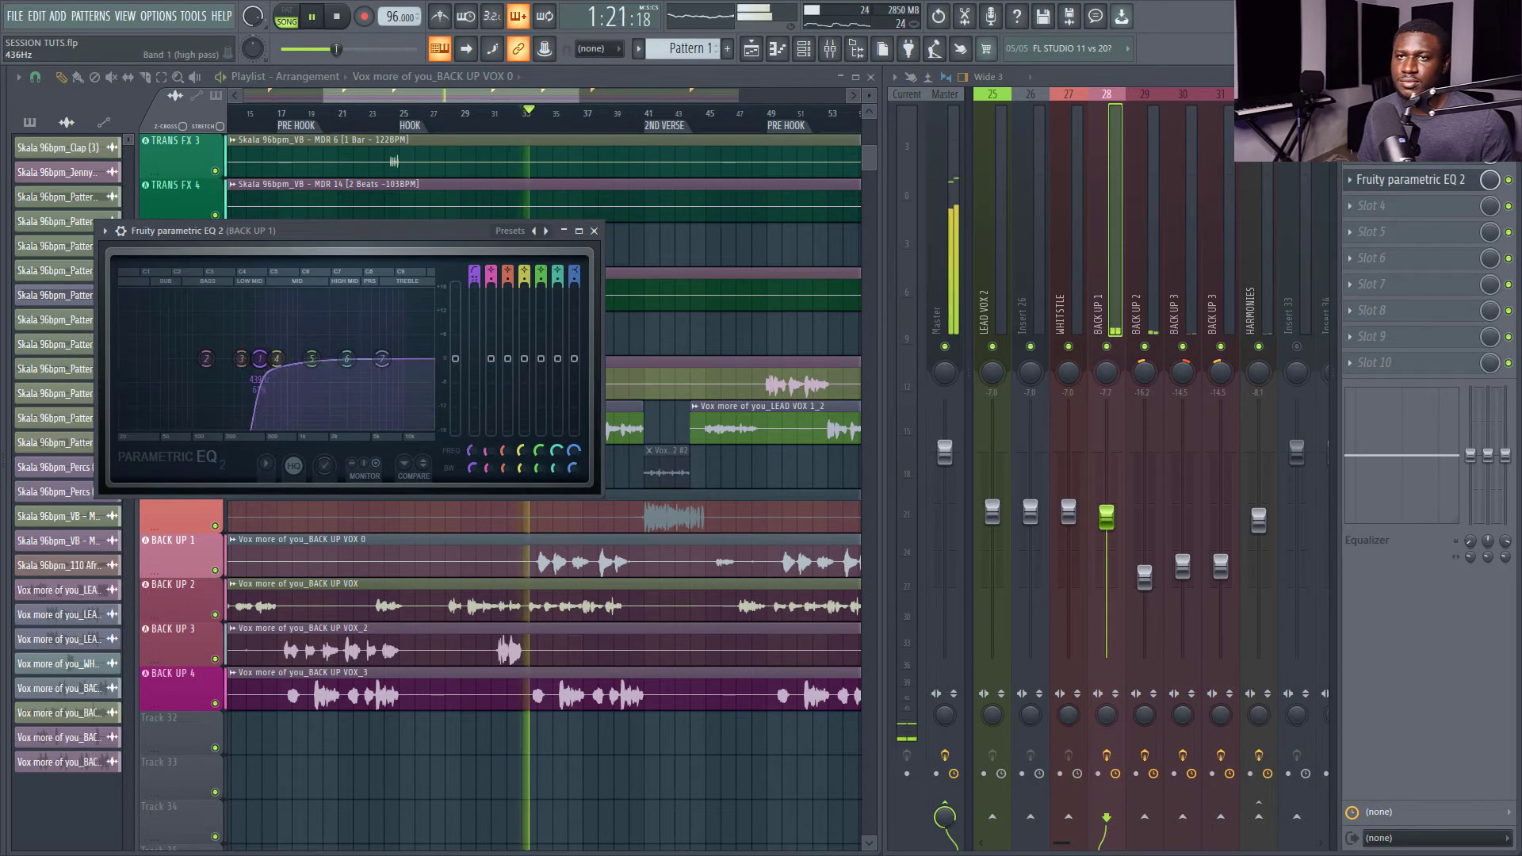
# Shape BACK UP 1 in the parametric EQ by adjusting the band 1 high-pass cutoff and slightly lowering the band 7 high shelf.
pyautogui.moveTo(260, 359); pyautogui.dragTo(249, 360)
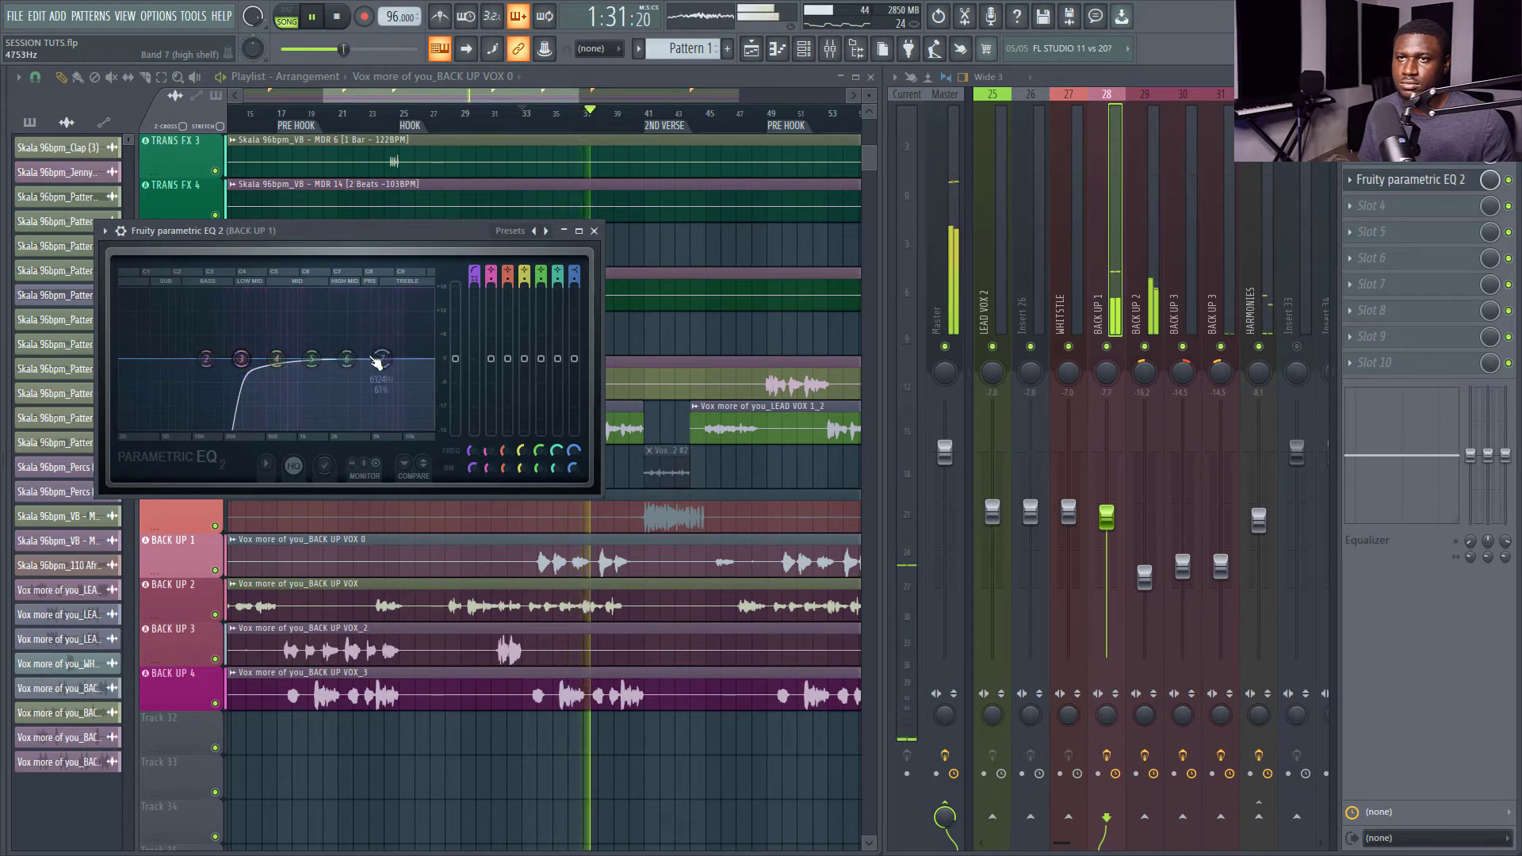
pyautogui.rightClick(381, 359)
pyautogui.moveTo(406, 400)
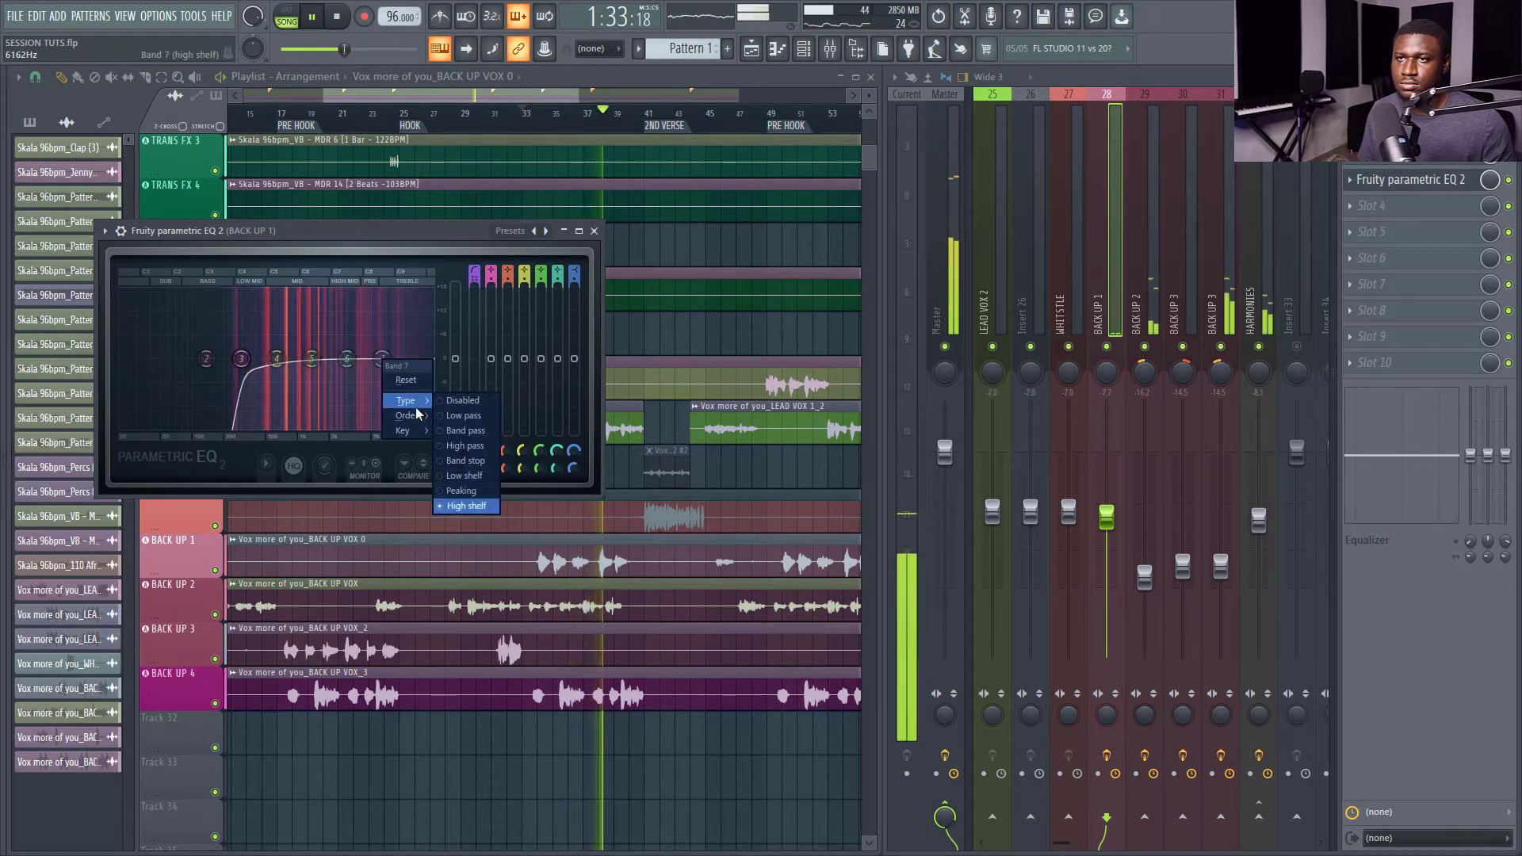
pyautogui.click(374, 357)
pyautogui.moveTo(383, 360); pyautogui.dragTo(383, 372)
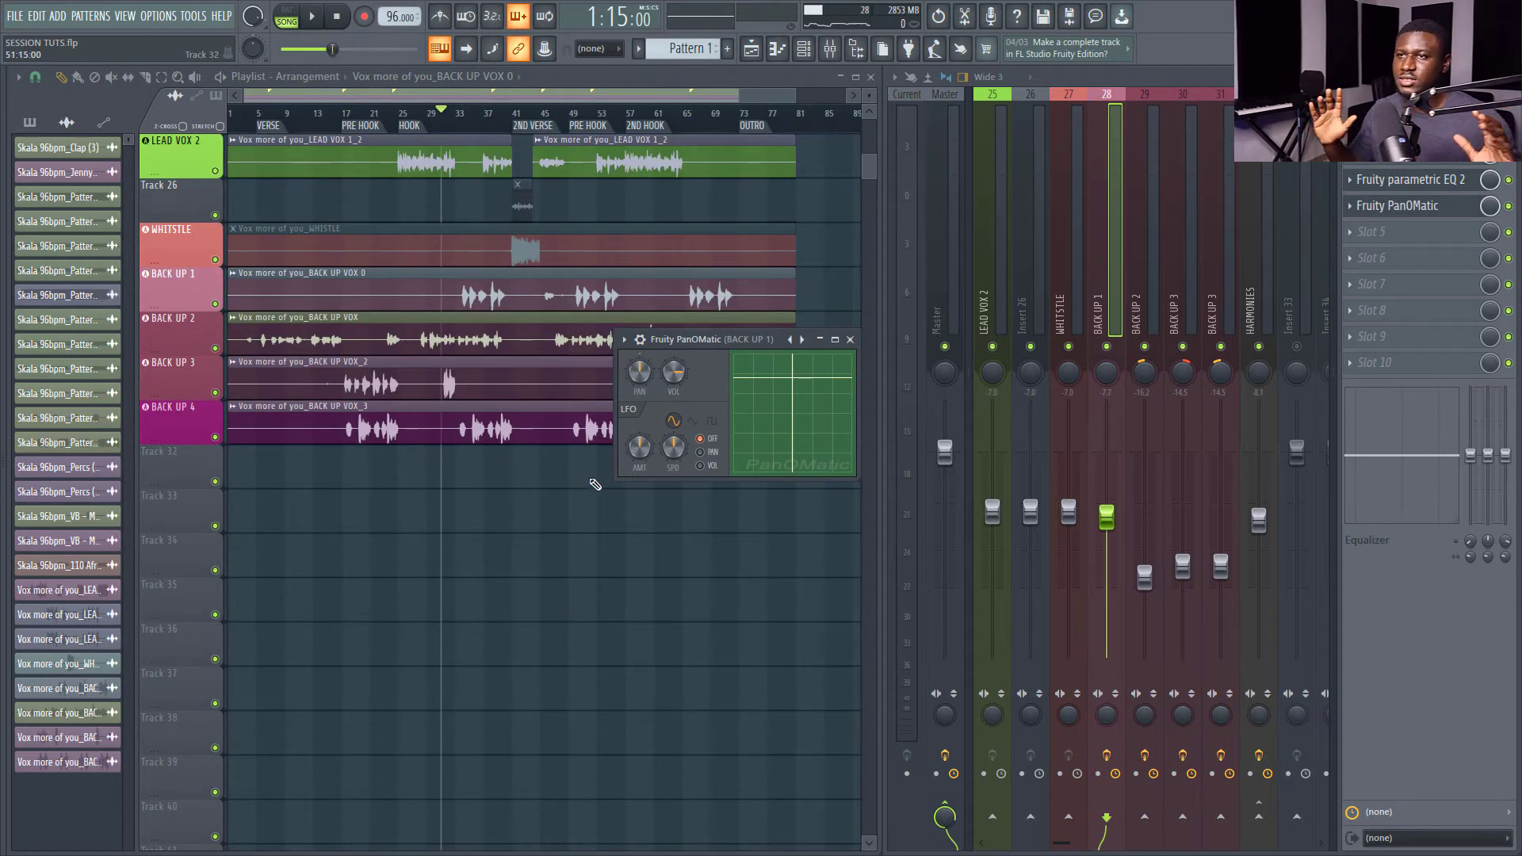
# Set the Fruity PanOMatic LFO to panning at about 40% amount and lower the BACK UP 1 fader during playback.
pyautogui.press('space')
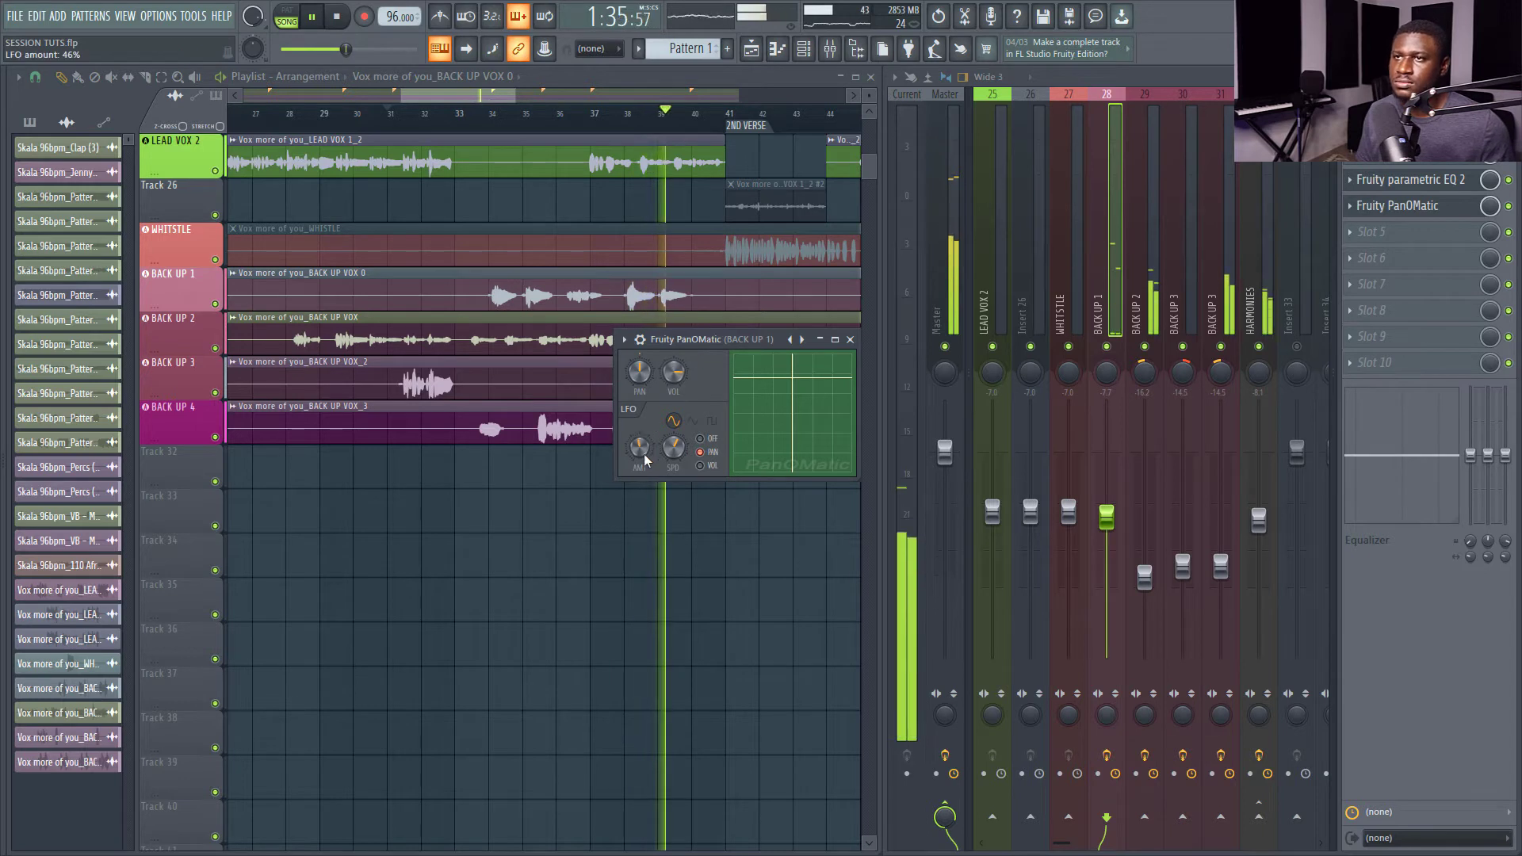
pyautogui.press('space')
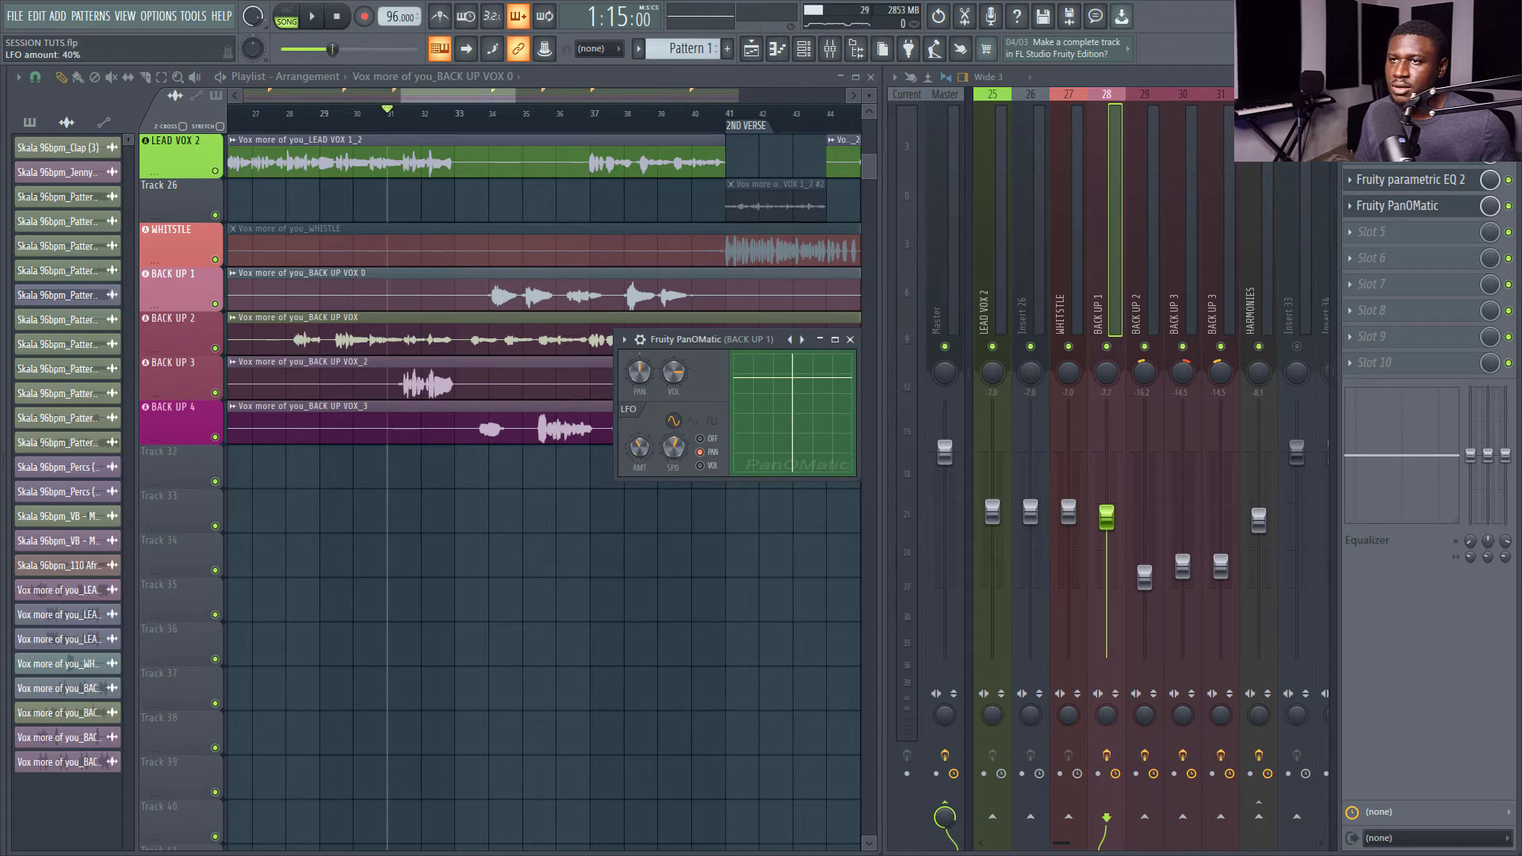
pyautogui.press('space')
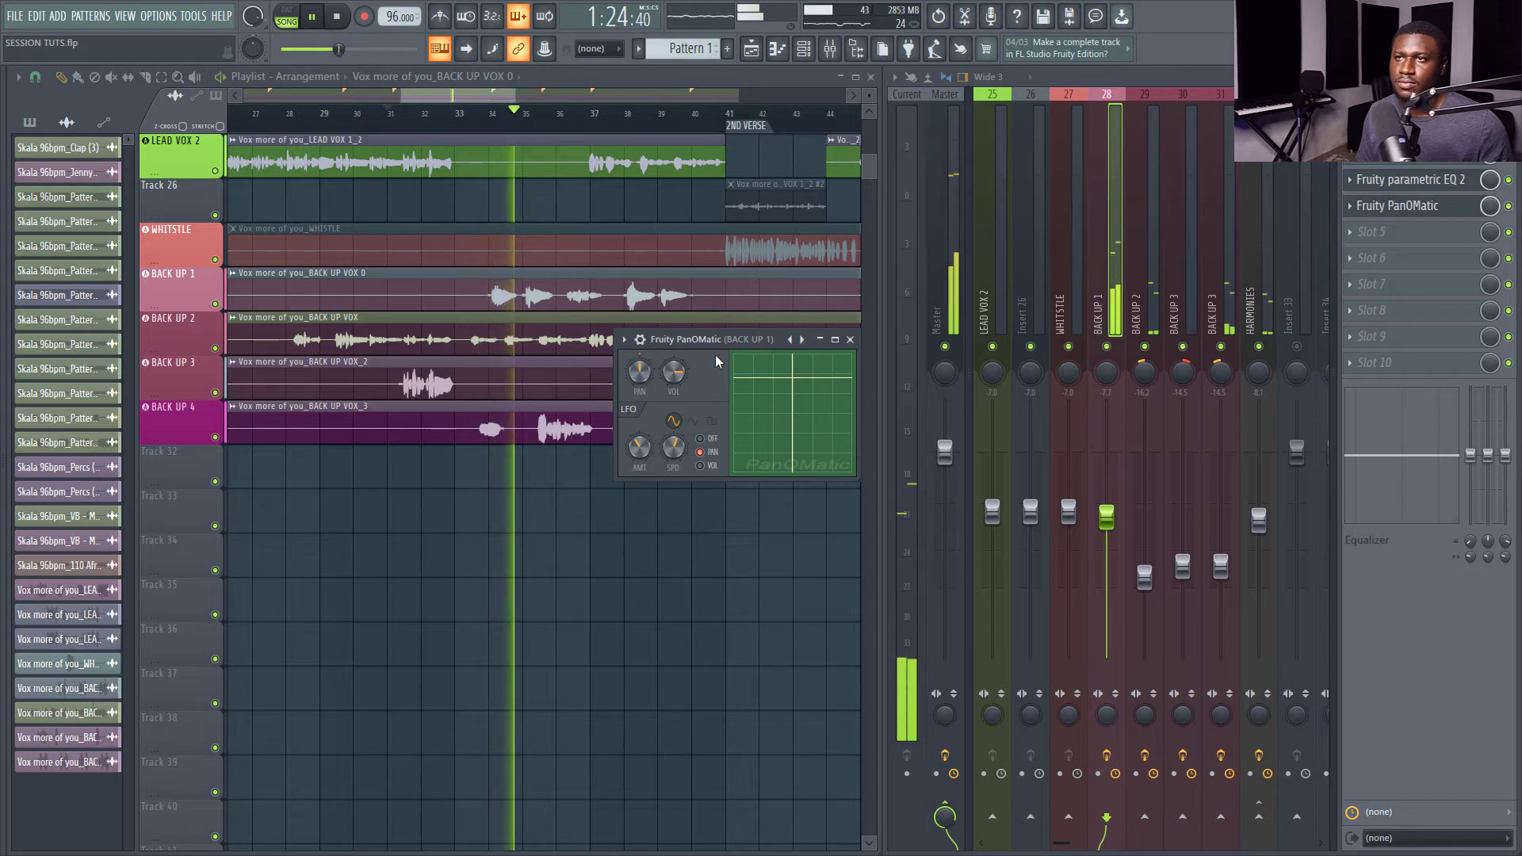
pyautogui.moveTo(753, 339); pyautogui.dragTo(692, 366)
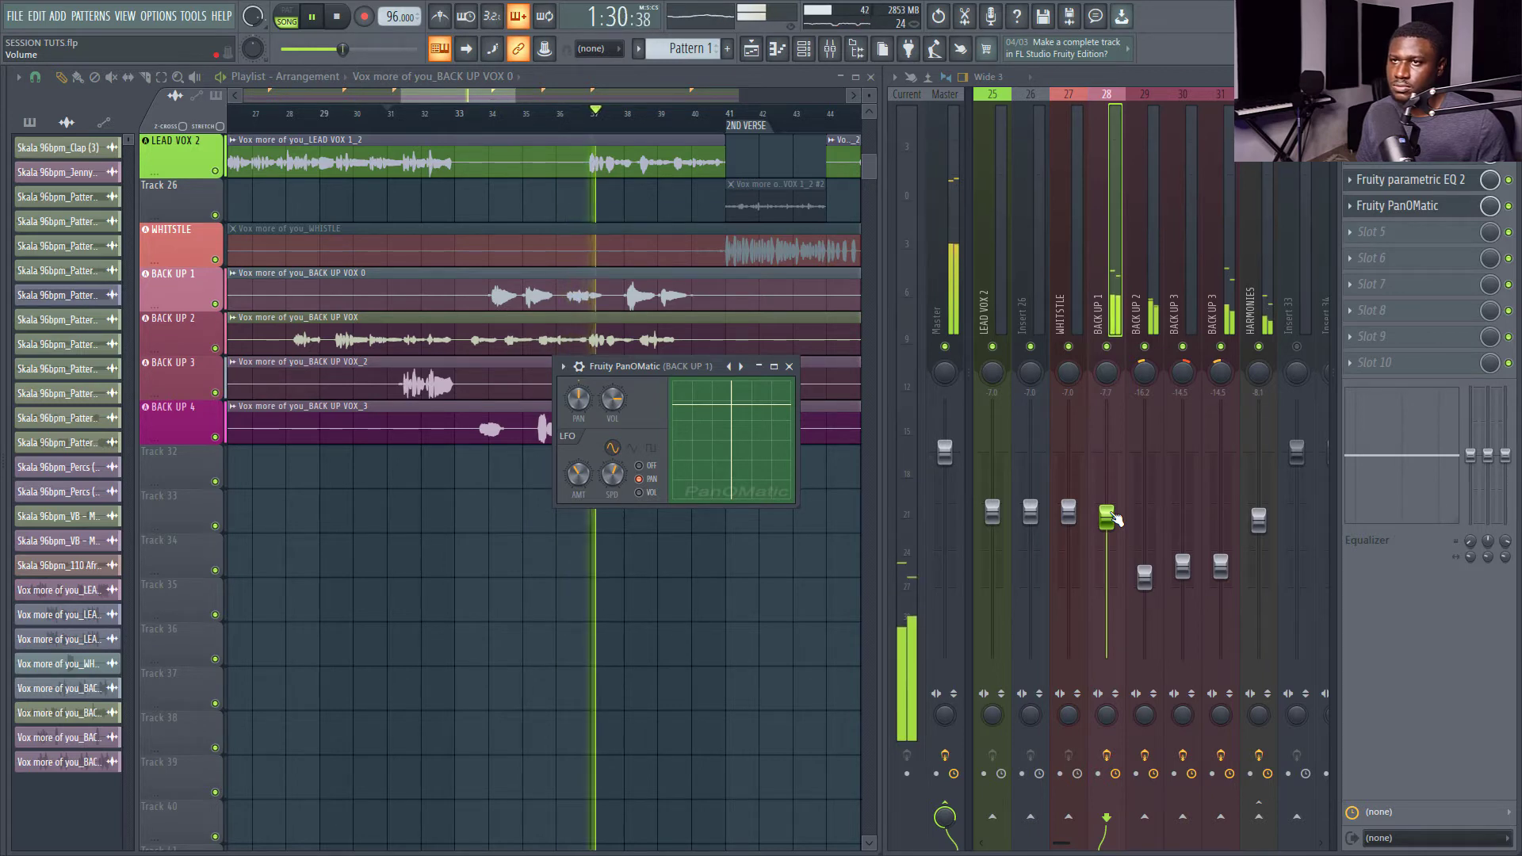
pyautogui.press('space')
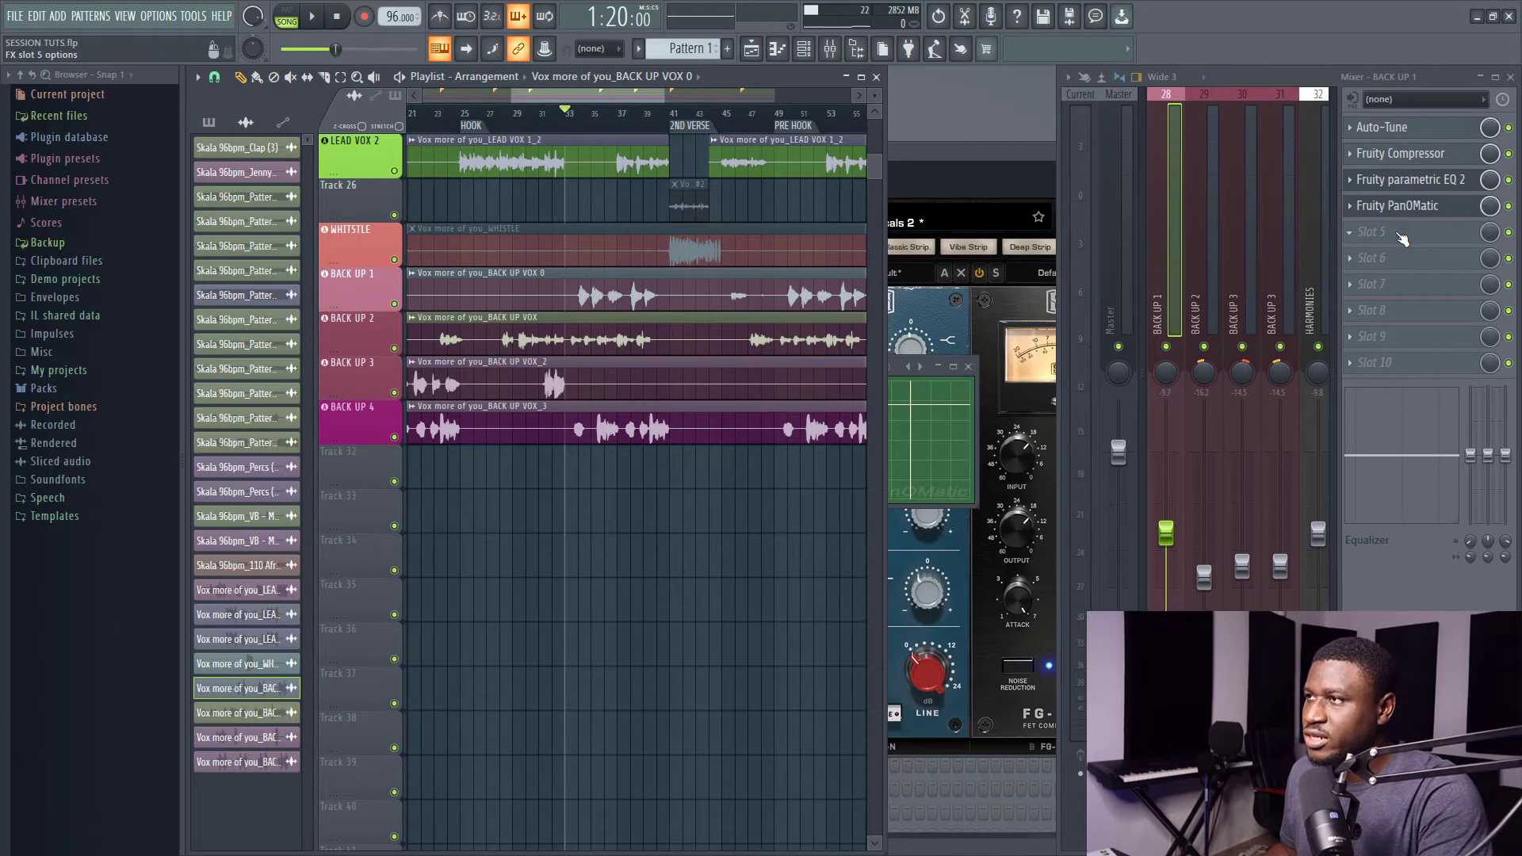
# Load Fruity Phaser into effect slot 5 of BACK UP 1 and audition it from bar 33.
pyautogui.click(1400, 237)
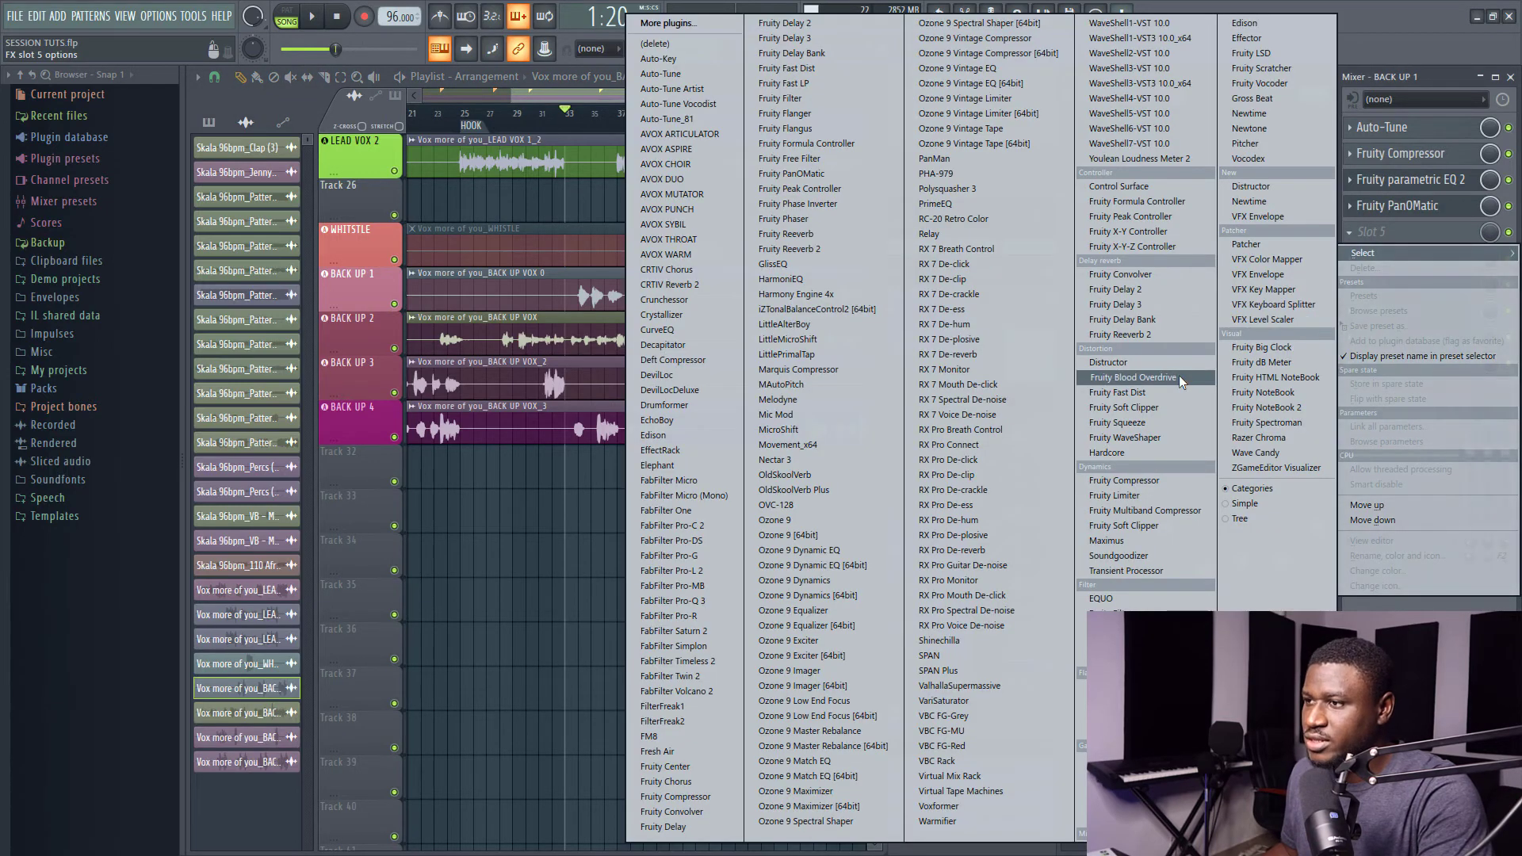
pyautogui.click(772, 219)
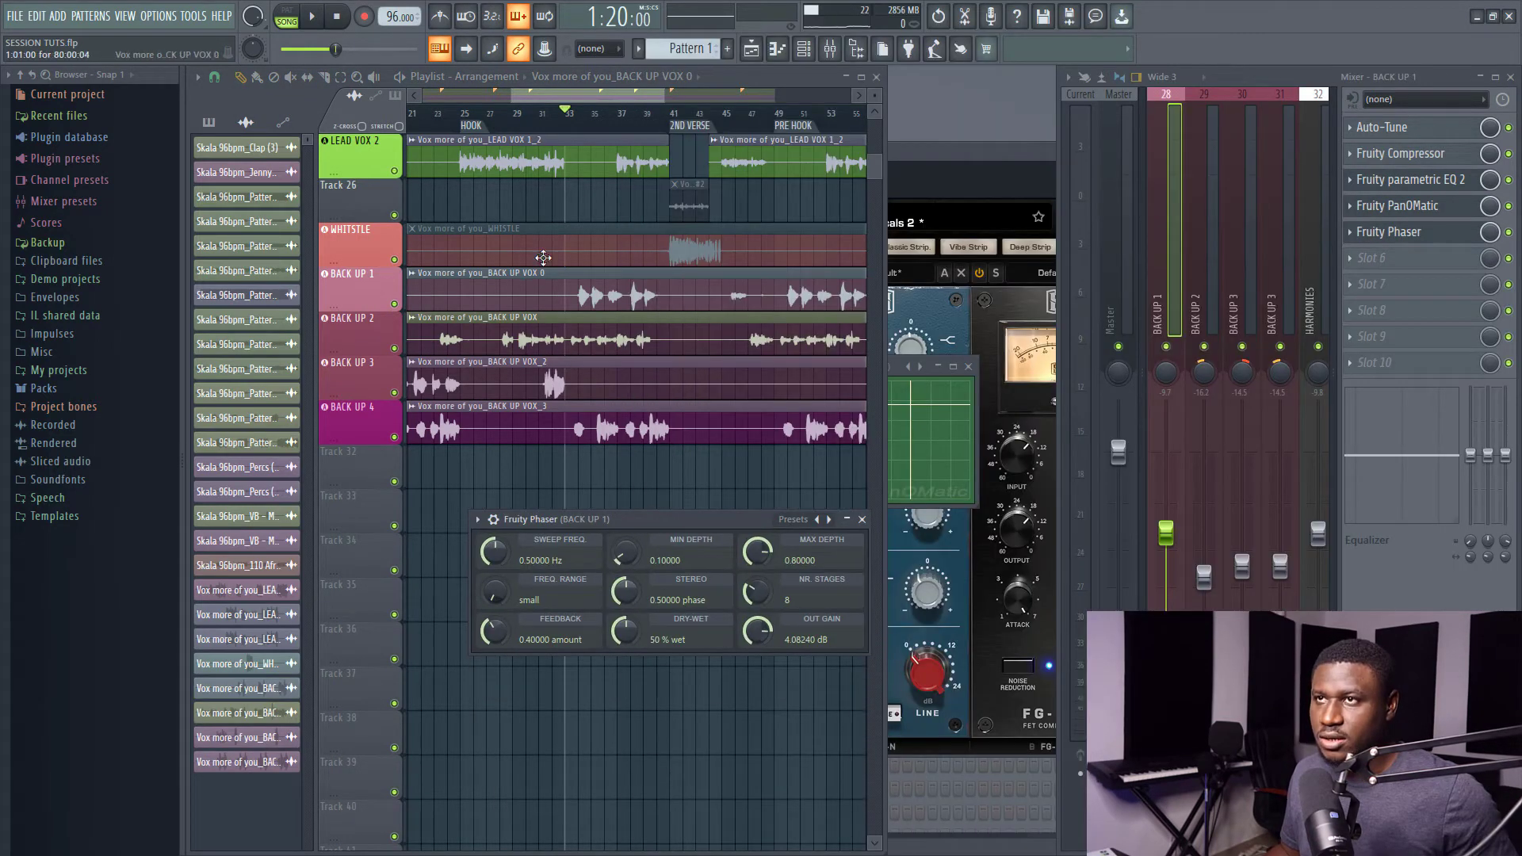
pyautogui.scroll(3, 566, 116)
pyautogui.press('space')
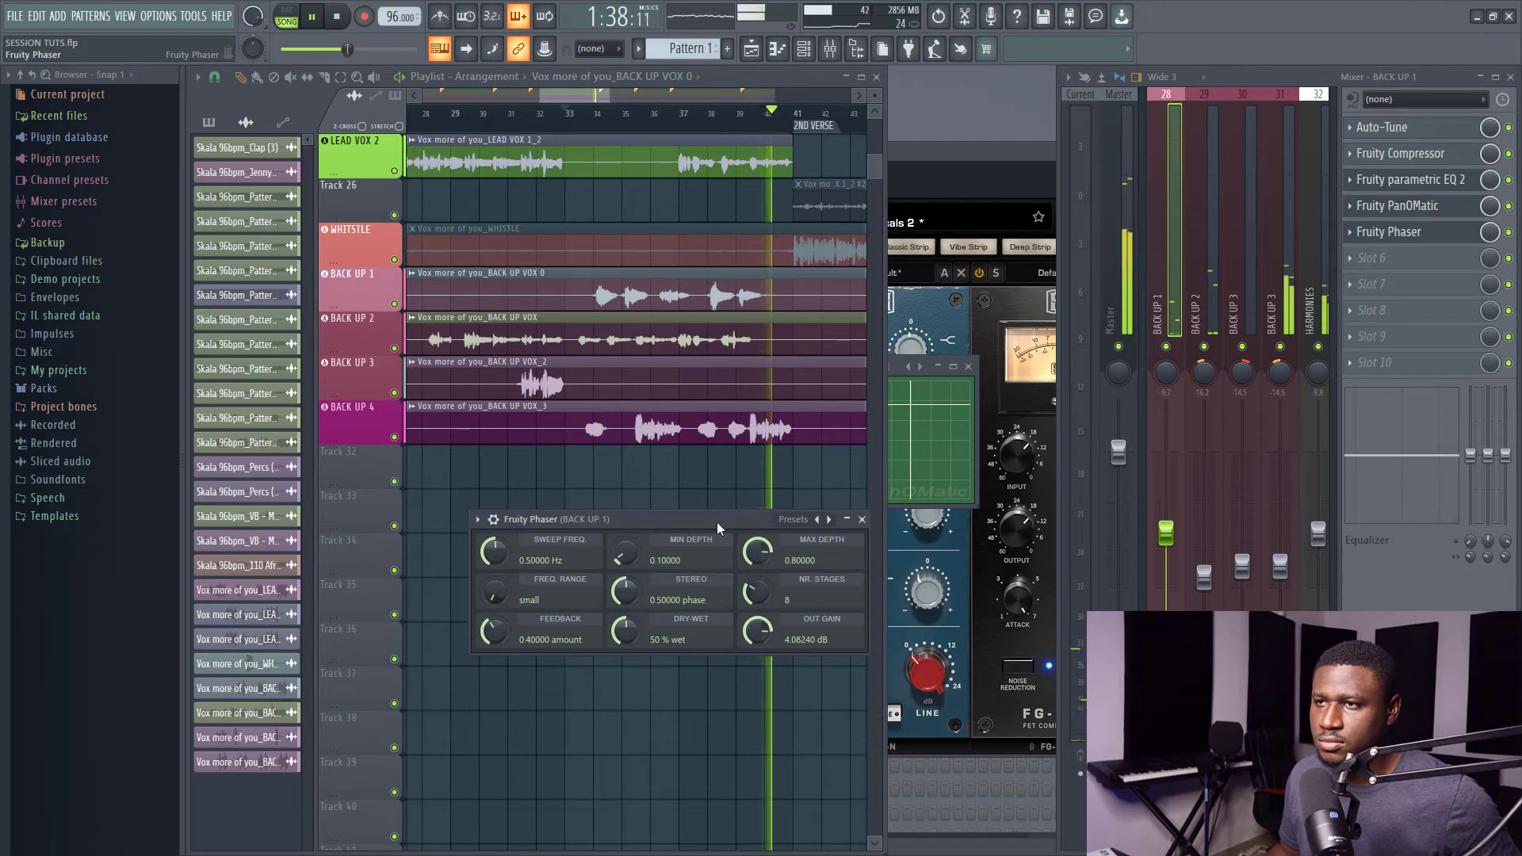
pyautogui.press('space')
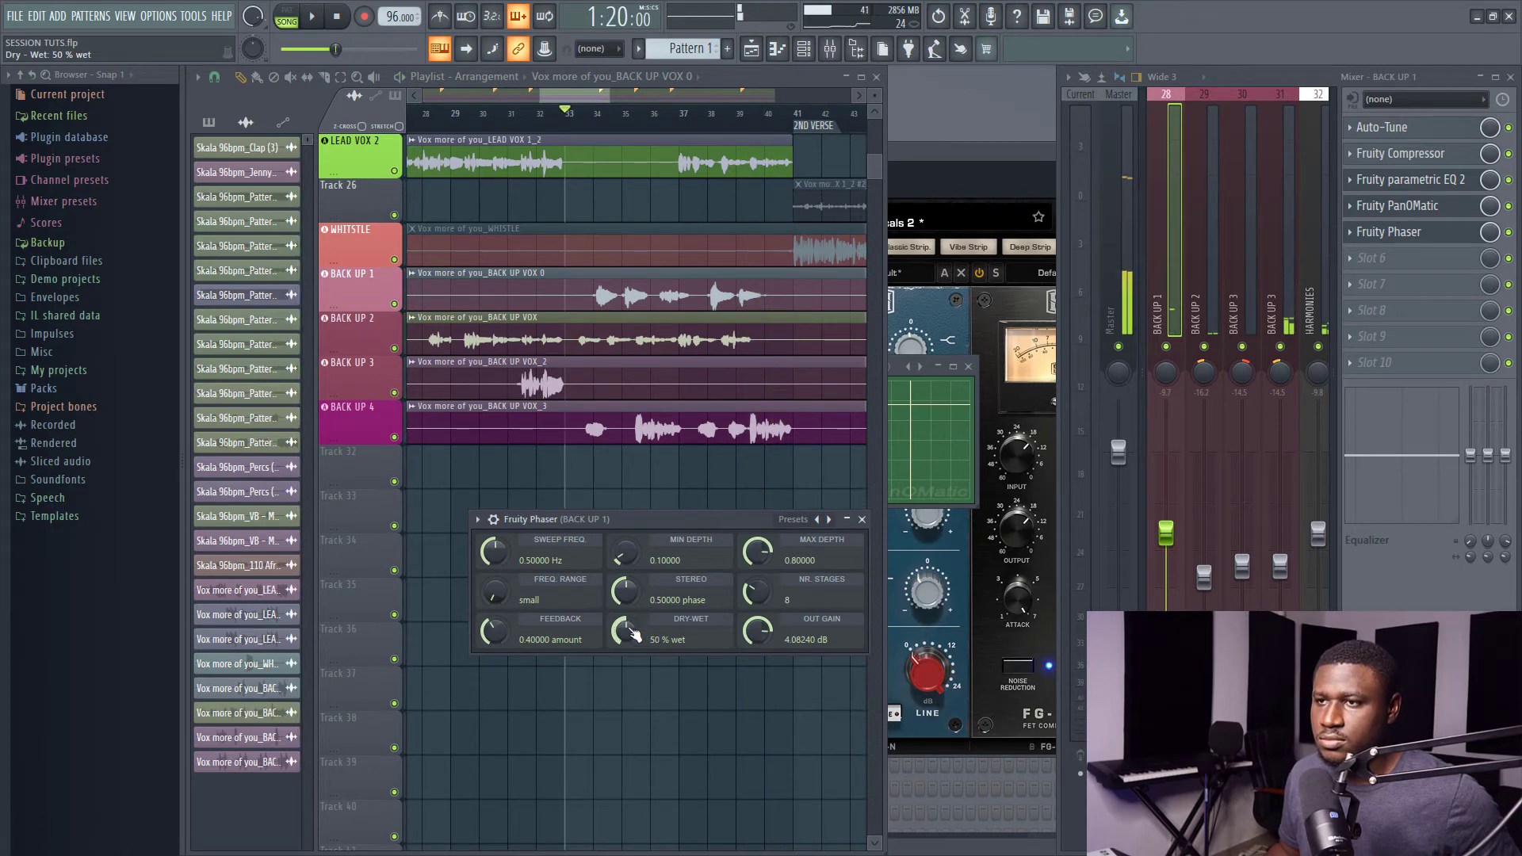
# Load Fruity Reeverb 2 into effect slot 6 of BACK UP 1 and adjust its decay time and wet level during playback.
pyautogui.click(1386, 260)
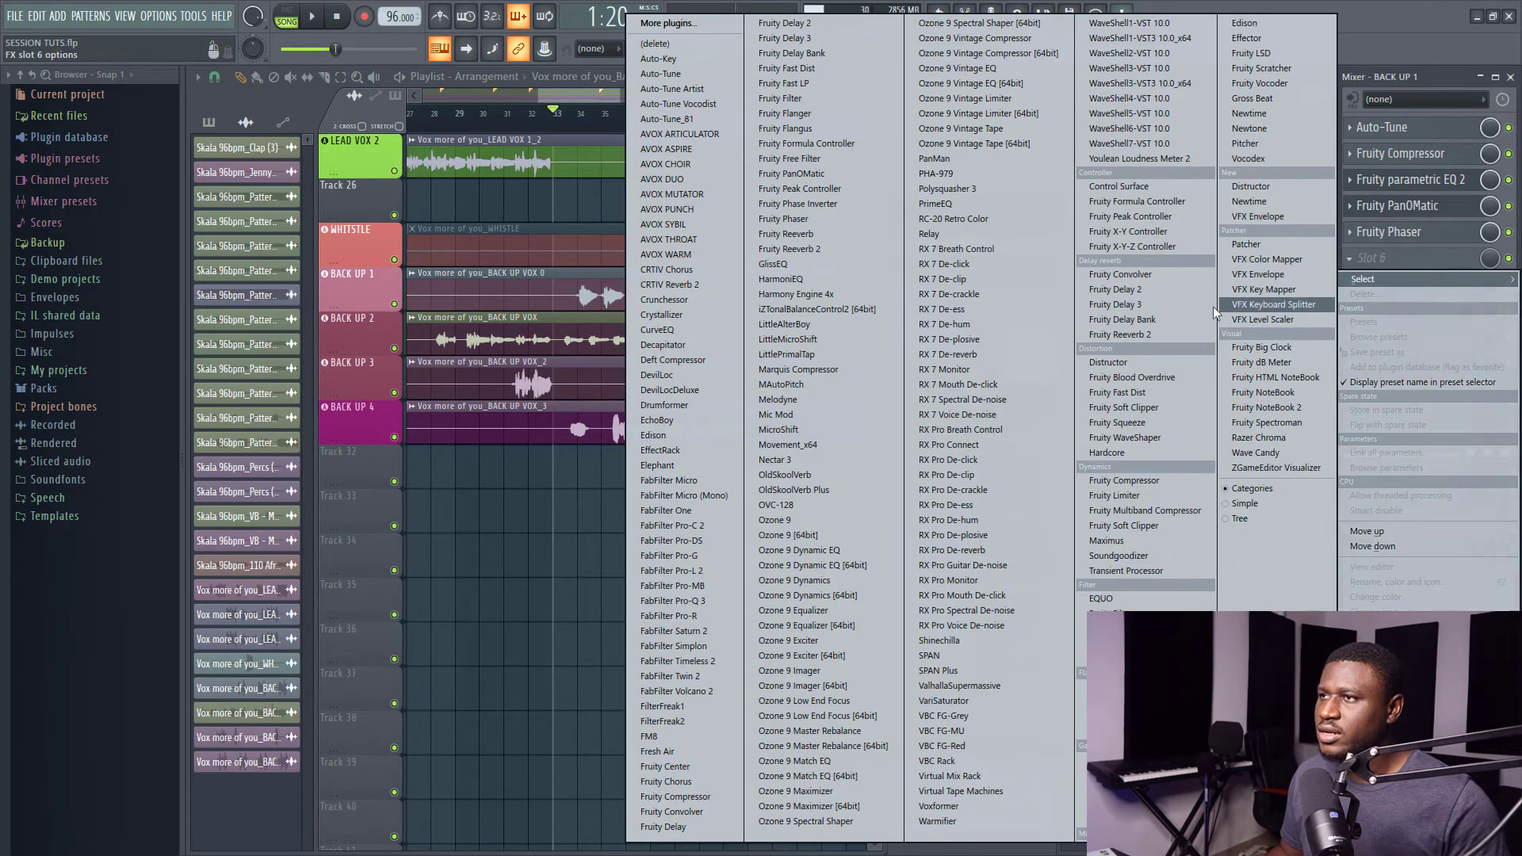
pyautogui.click(1146, 334)
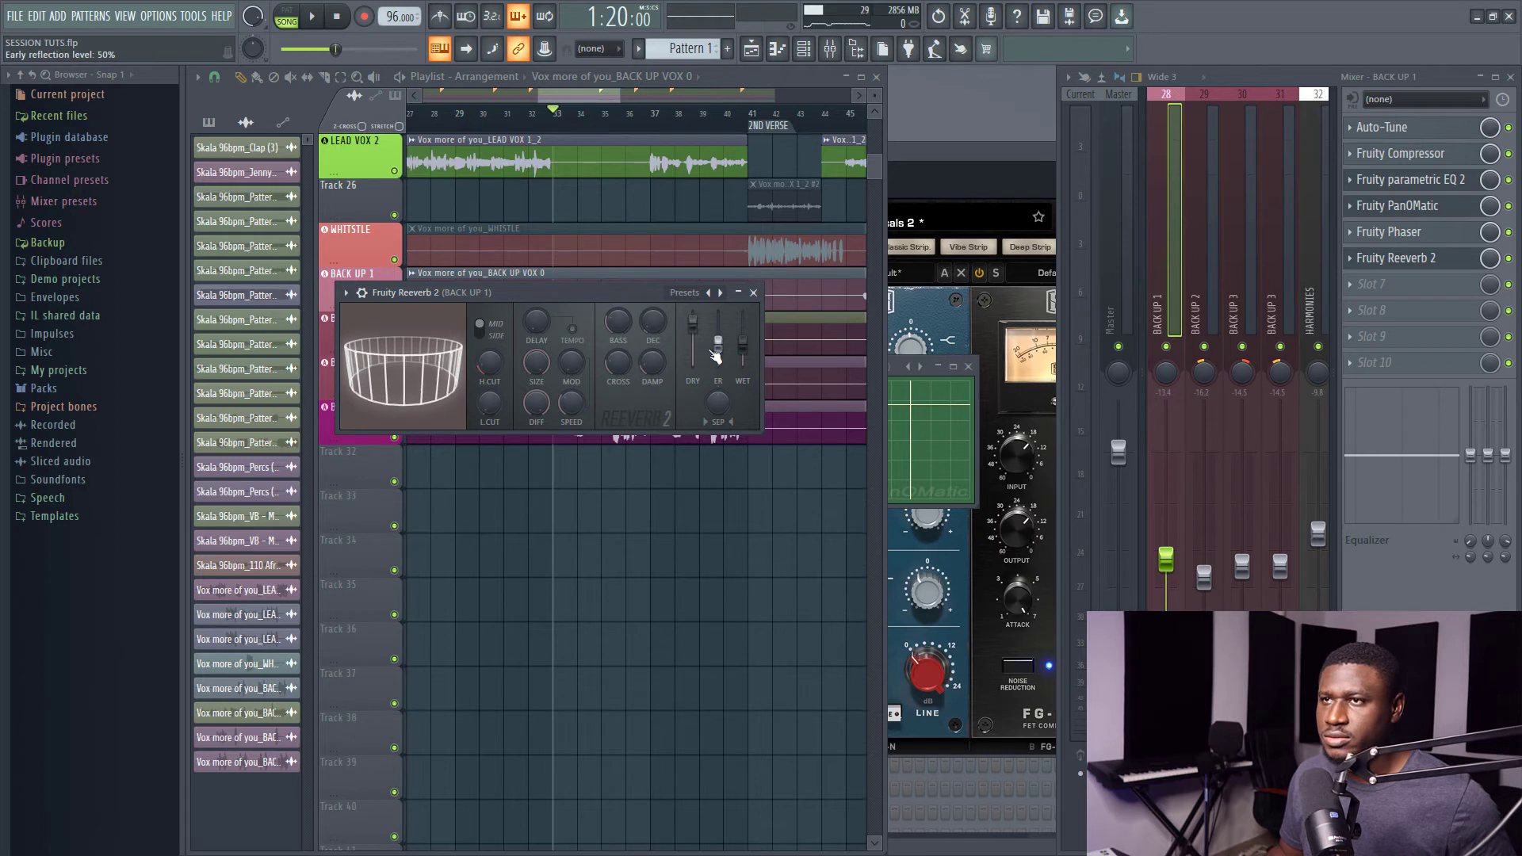
pyautogui.press('space')
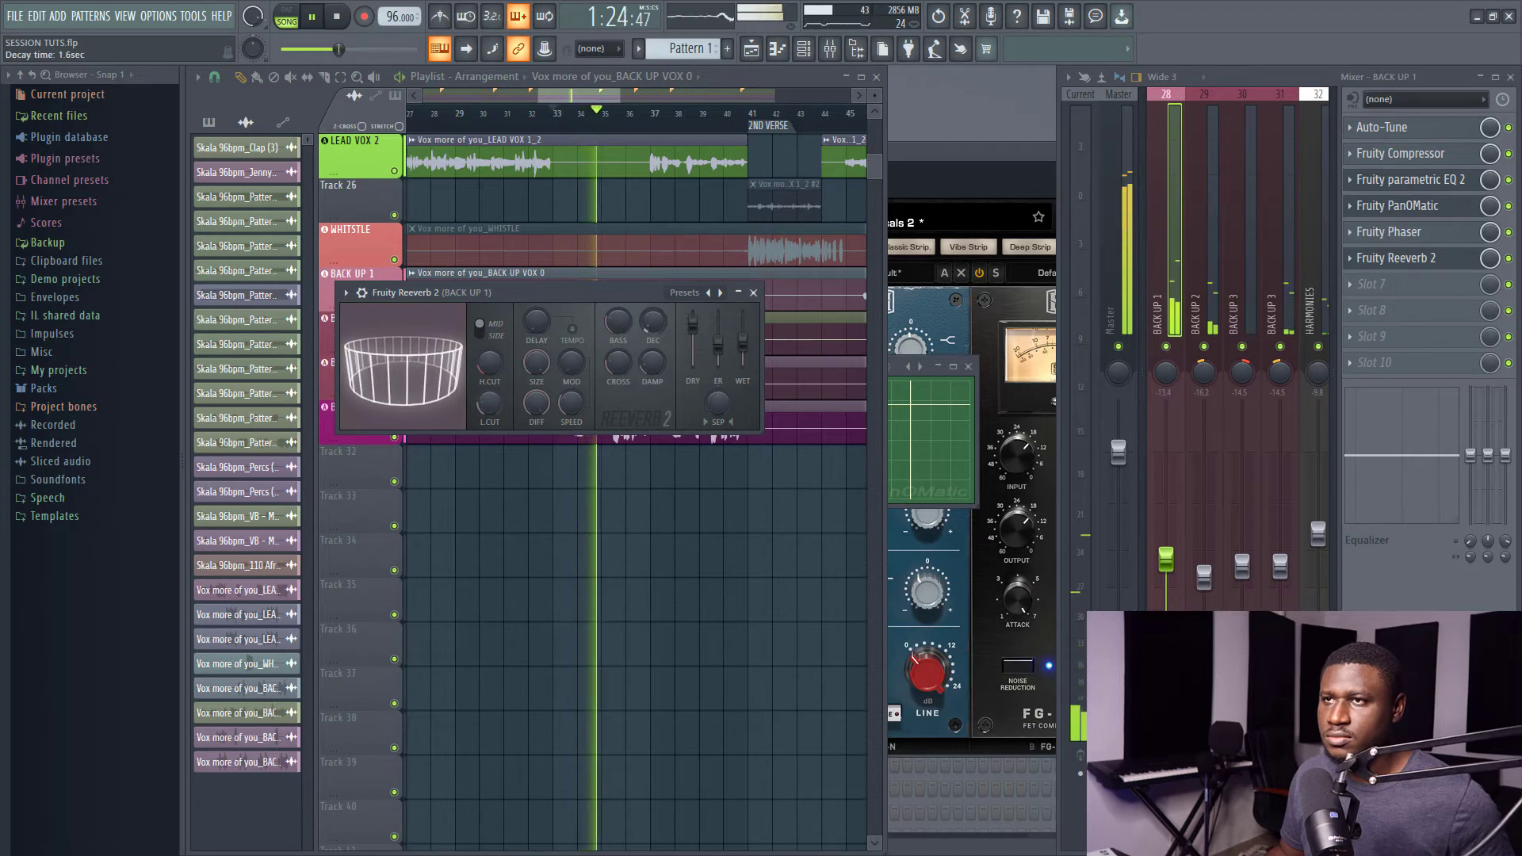
pyautogui.moveTo(653, 322); pyautogui.dragTo(652, 317)
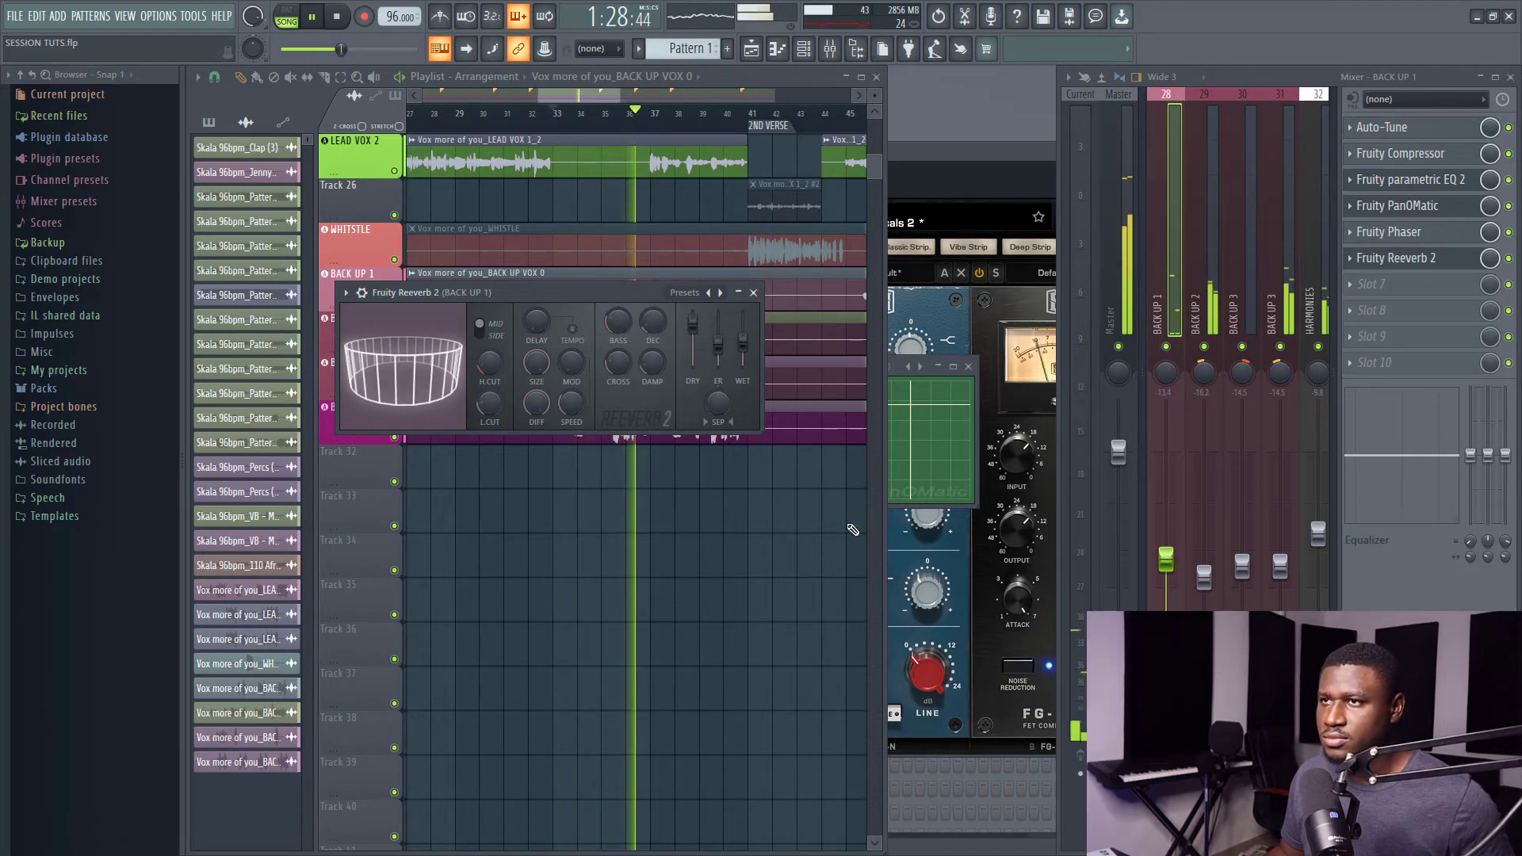
pyautogui.moveTo(742, 341); pyautogui.dragTo(743, 350)
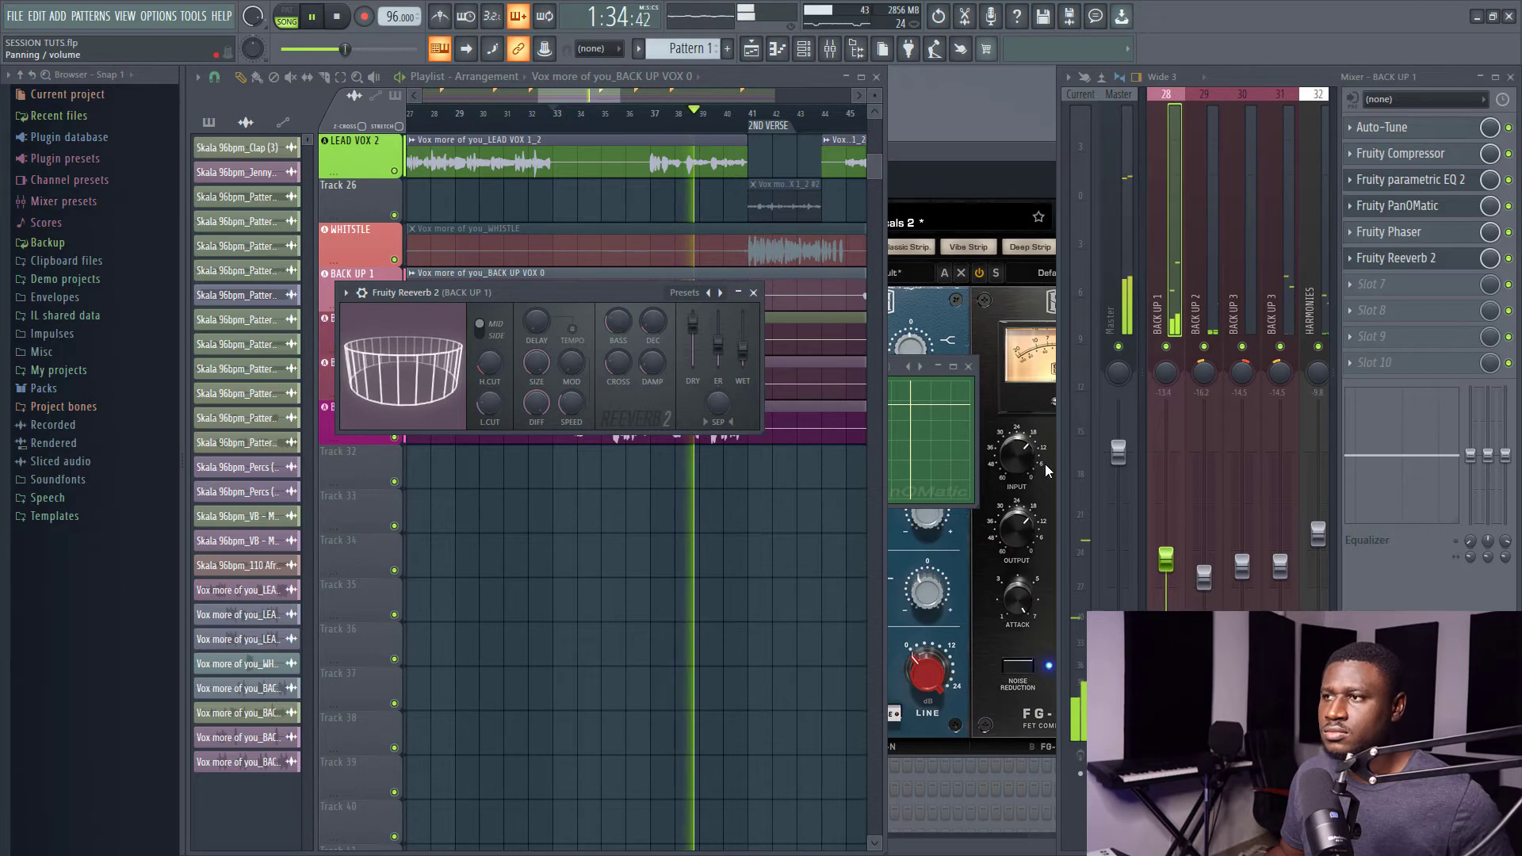
pyautogui.moveTo(743, 350); pyautogui.dragTo(742, 345)
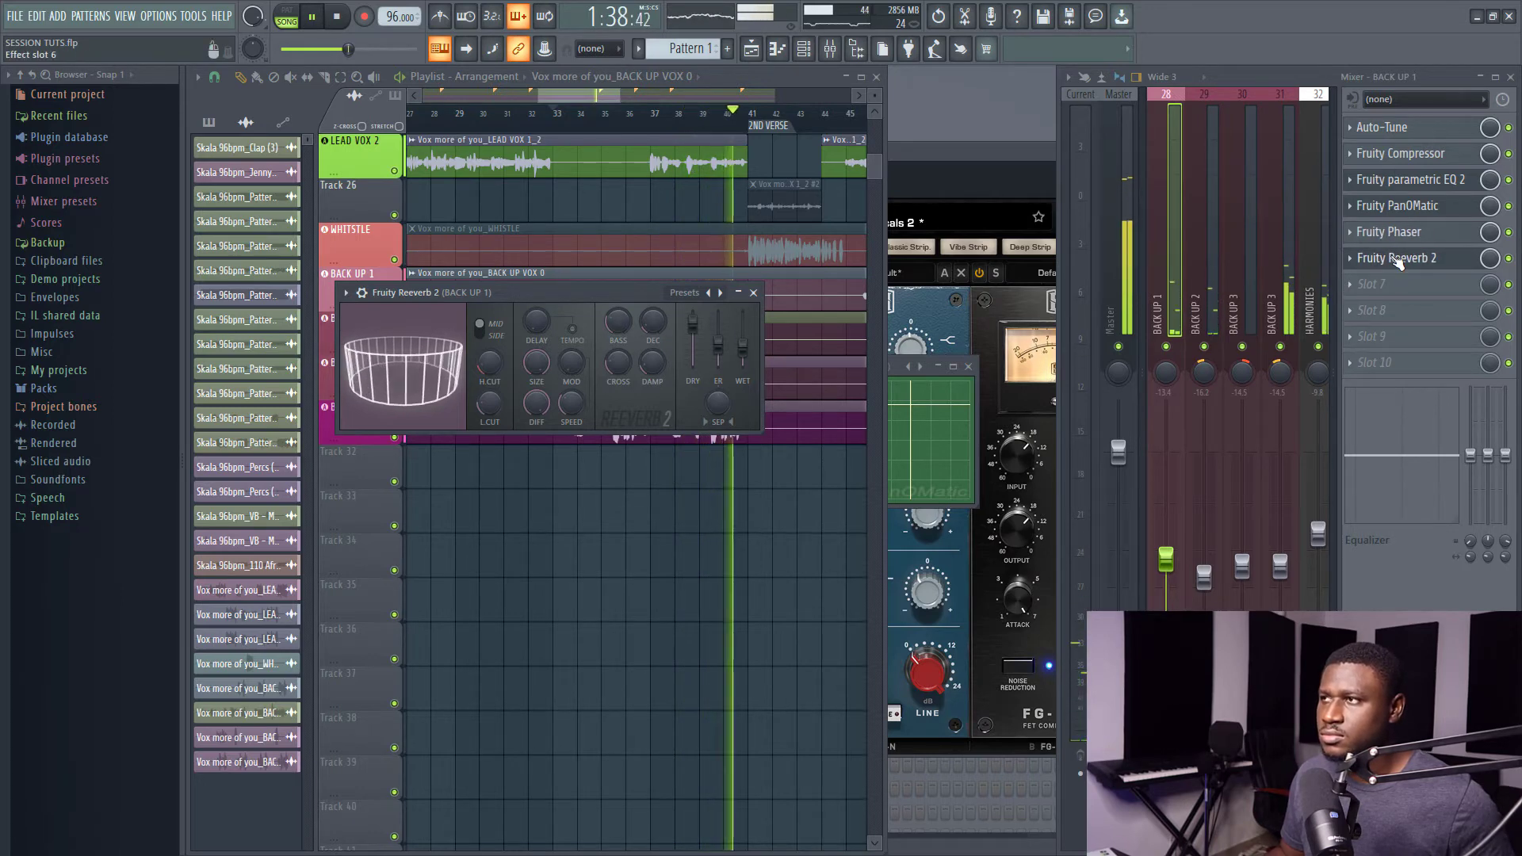
# Set the Fruity Phaser's dry-wet mix to 31% wet while playing BACK UP 1 from bar 33.
pyautogui.click(1397, 258)
pyautogui.click(1389, 232)
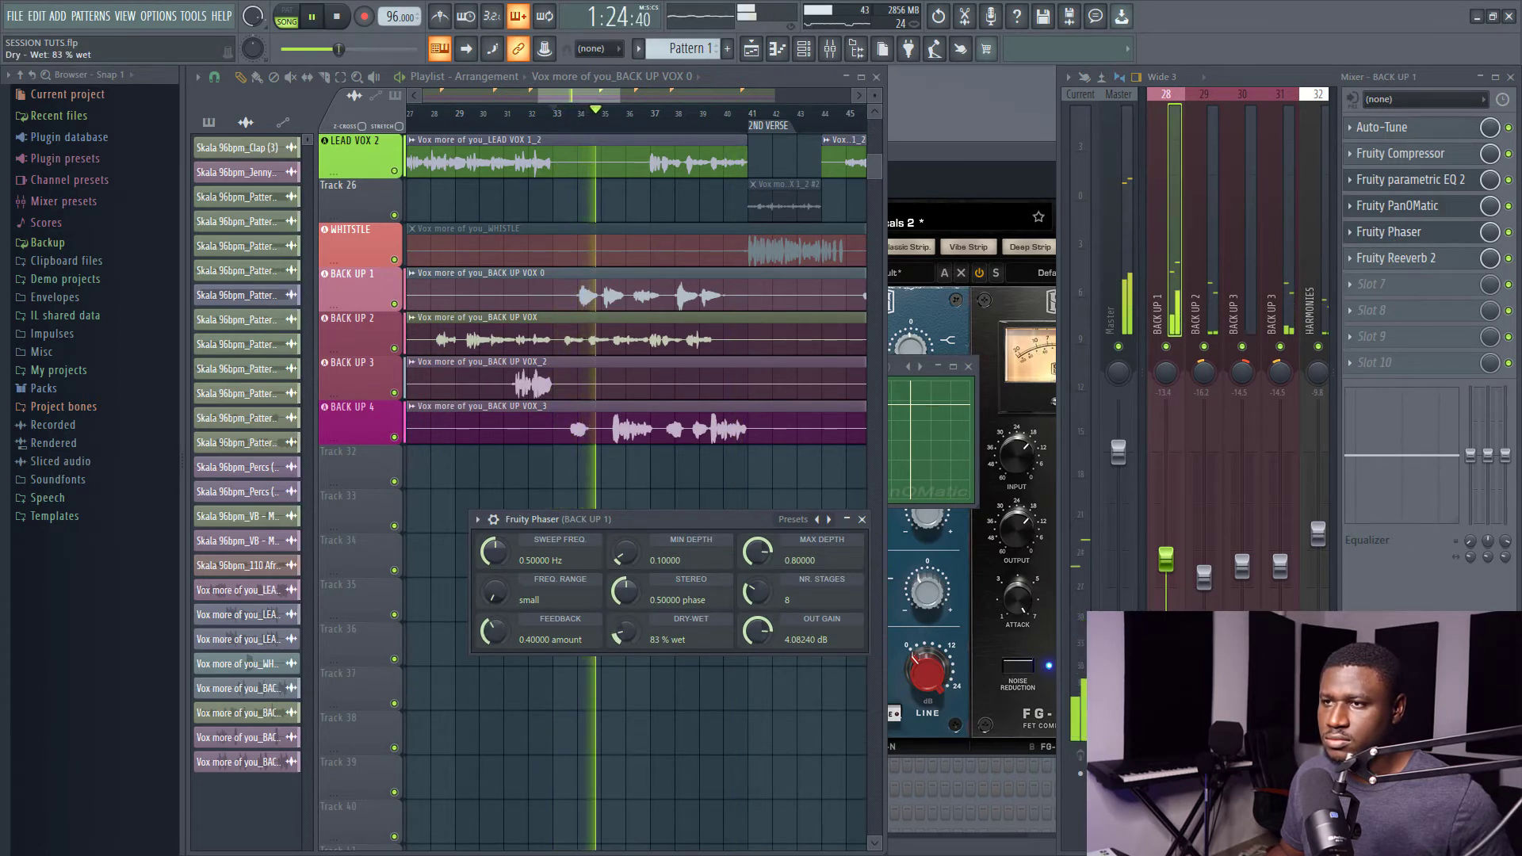
pyautogui.moveTo(626, 631); pyautogui.dragTo(625, 637)
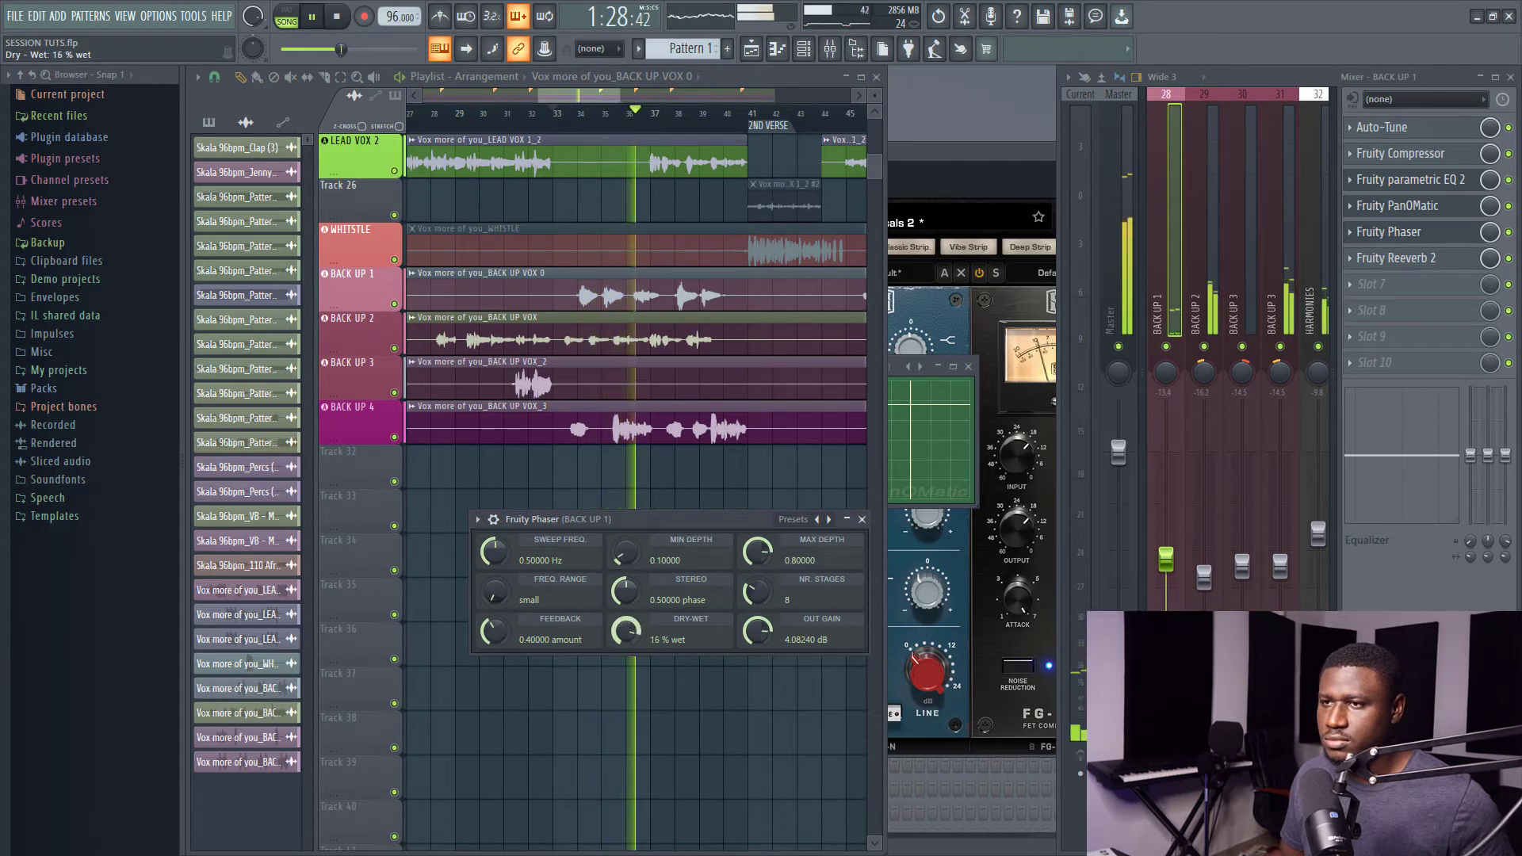
pyautogui.press('space')
pyautogui.press('space')
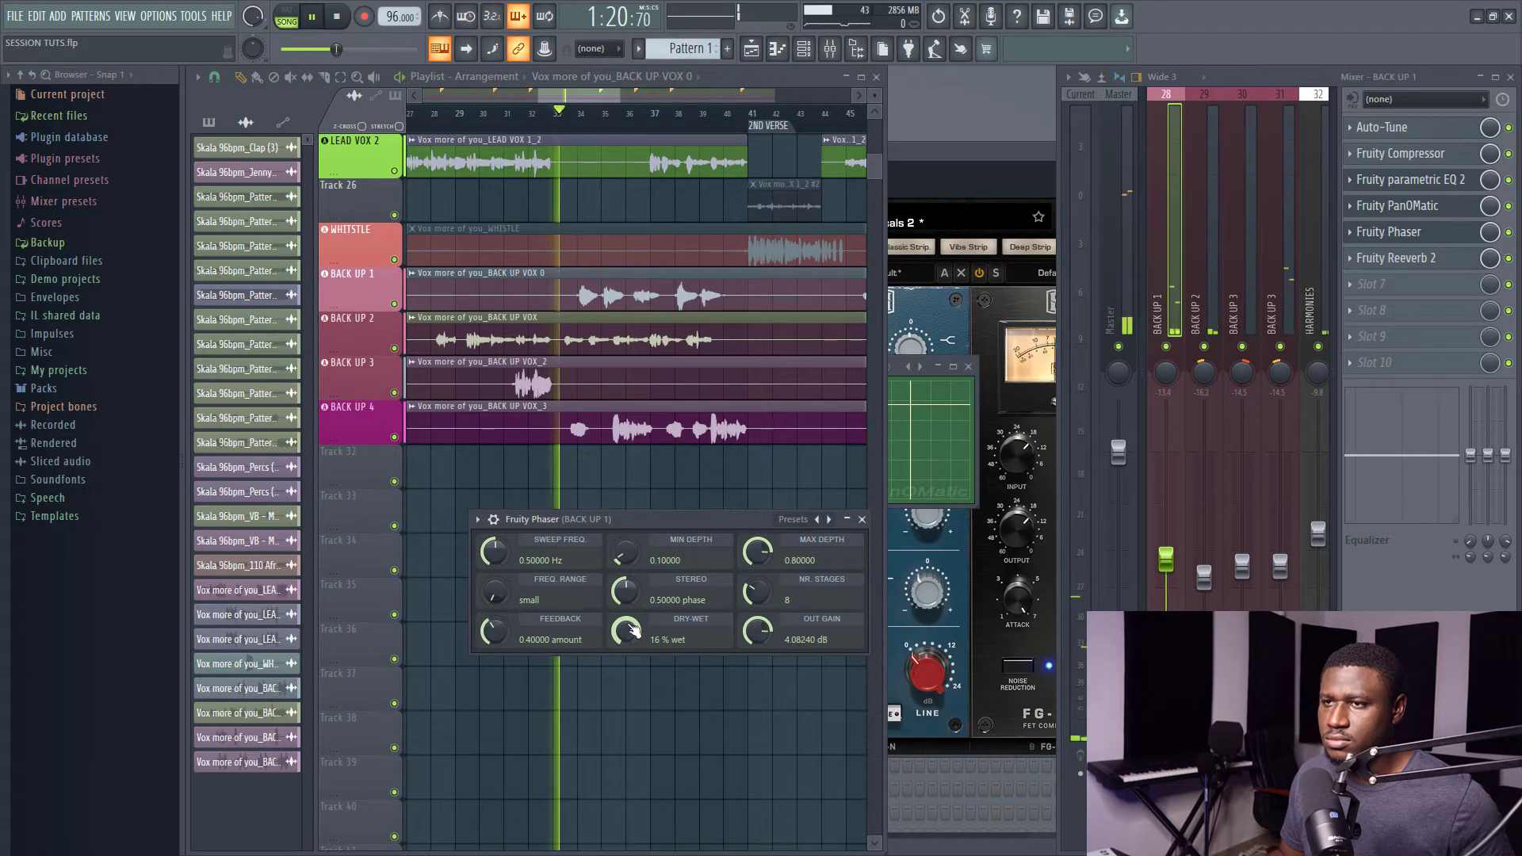
pyautogui.moveTo(632, 630); pyautogui.dragTo(632, 628)
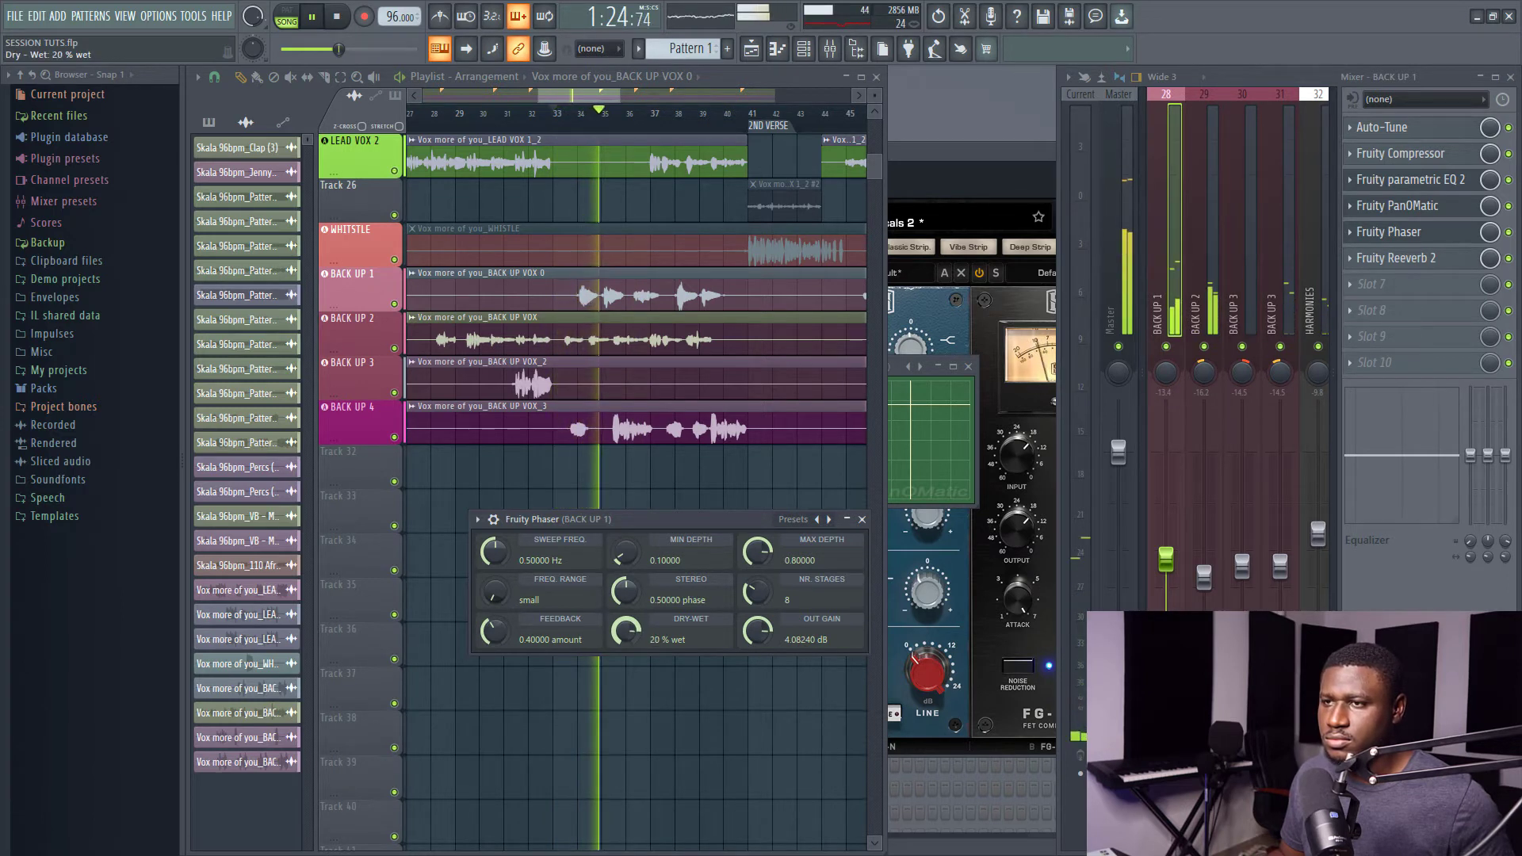
pyautogui.moveTo(632, 627); pyautogui.dragTo(632, 622)
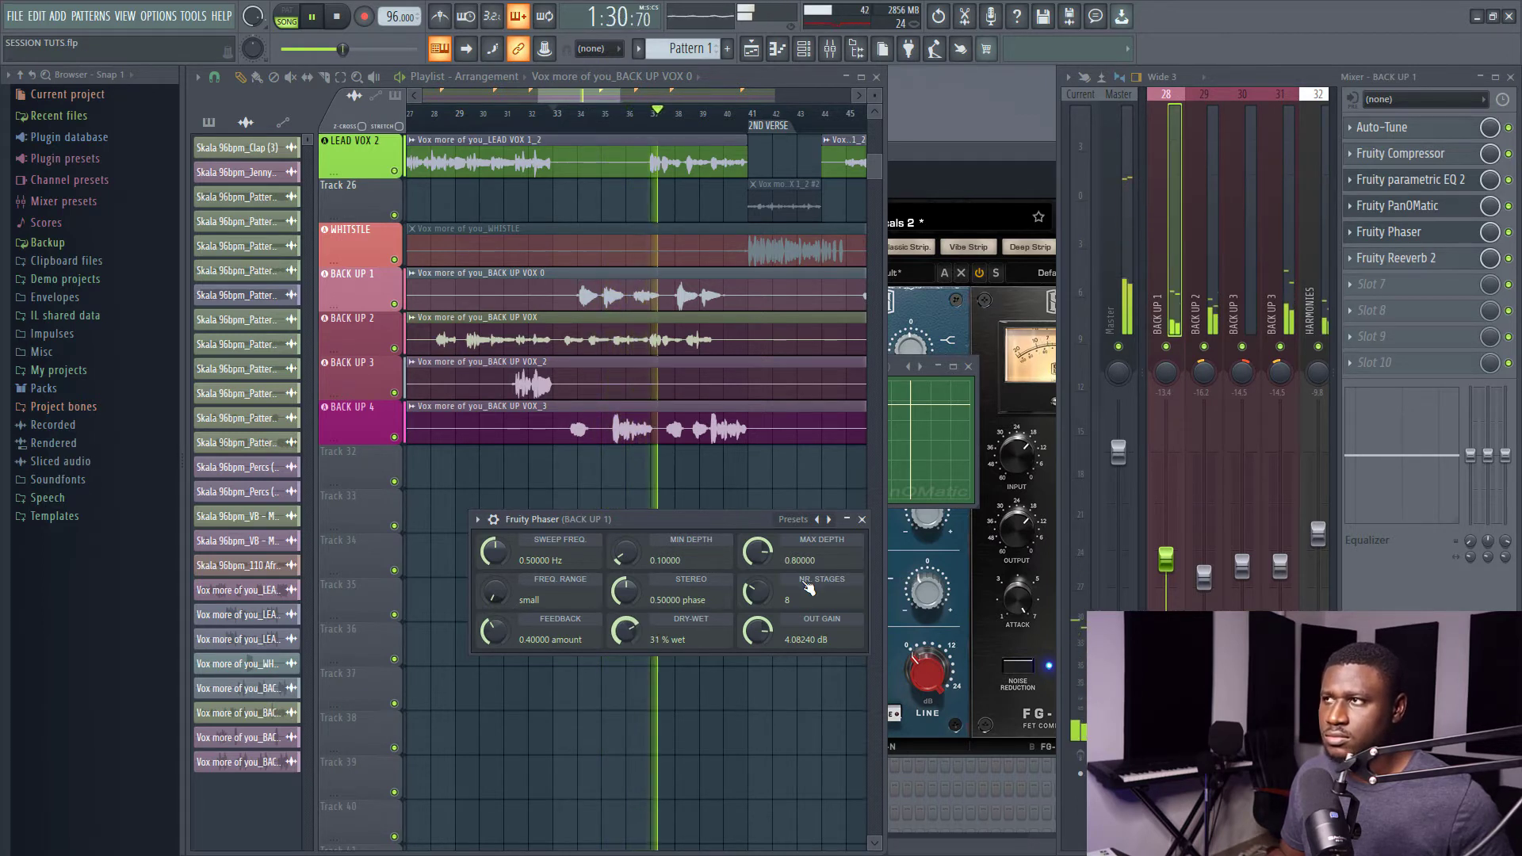
# Set BACK UP 1's Fruity Compressor to a -22.2 dB threshold and 5.1 dB gain, and close it.
pyautogui.click(1400, 153)
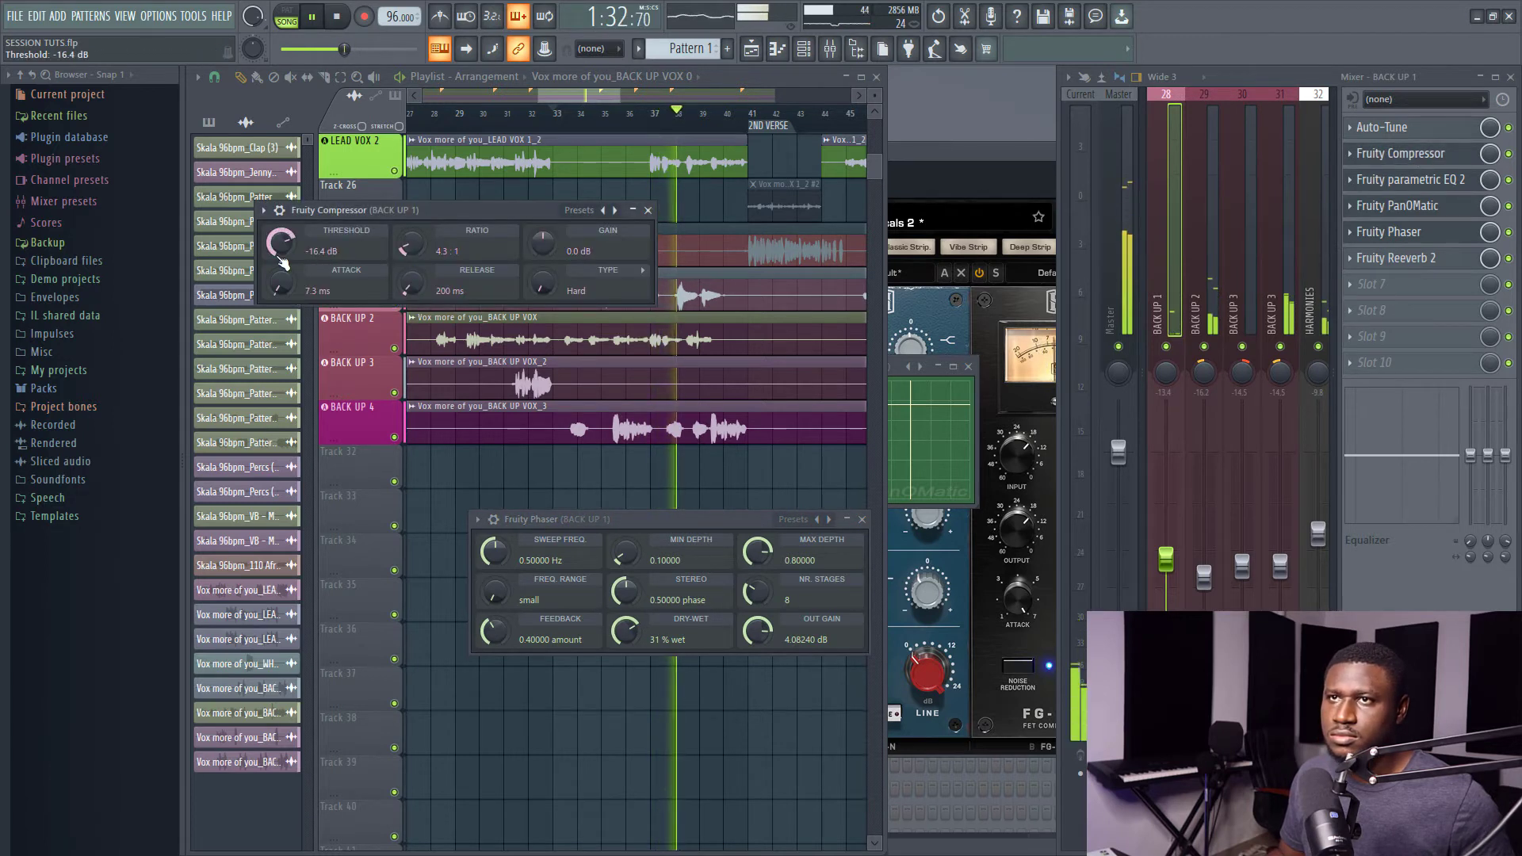
pyautogui.moveTo(280, 241); pyautogui.dragTo(381, 242)
pyautogui.moveTo(547, 253); pyautogui.dragTo(547, 225)
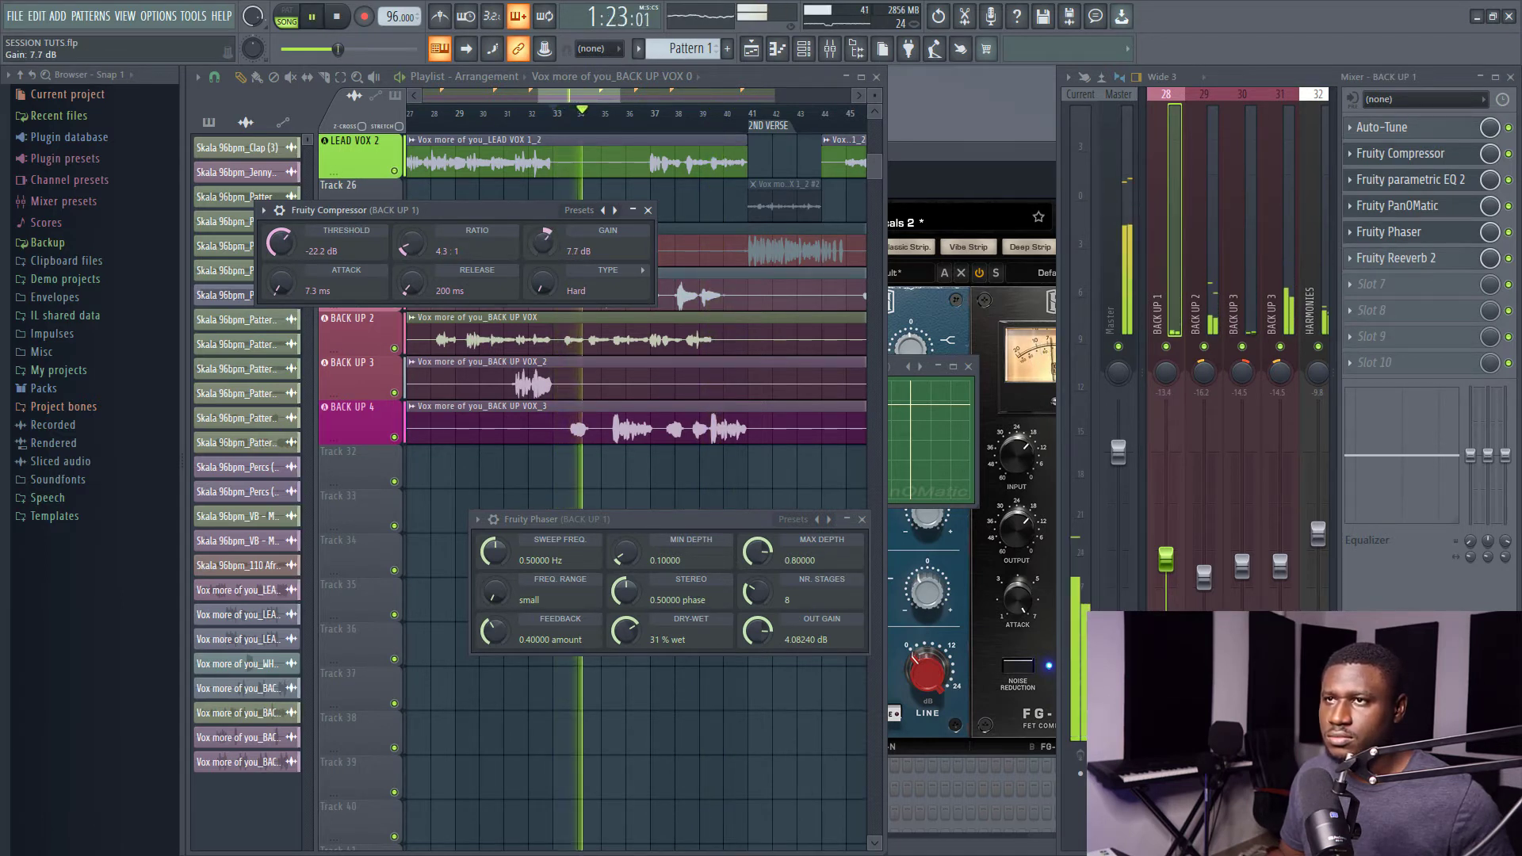
pyautogui.moveTo(547, 238); pyautogui.dragTo(547, 246)
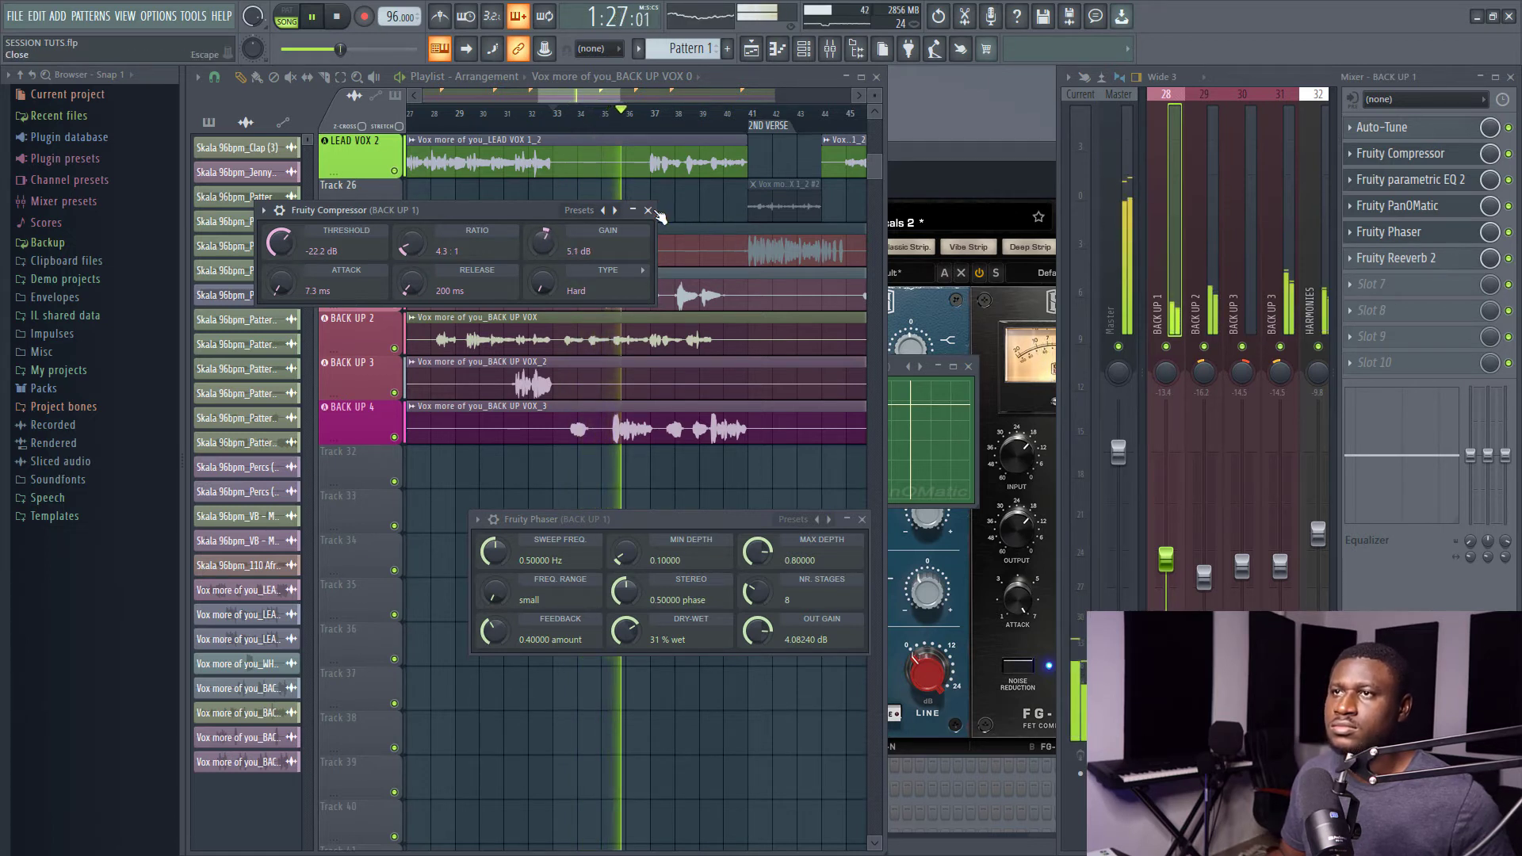
pyautogui.click(649, 211)
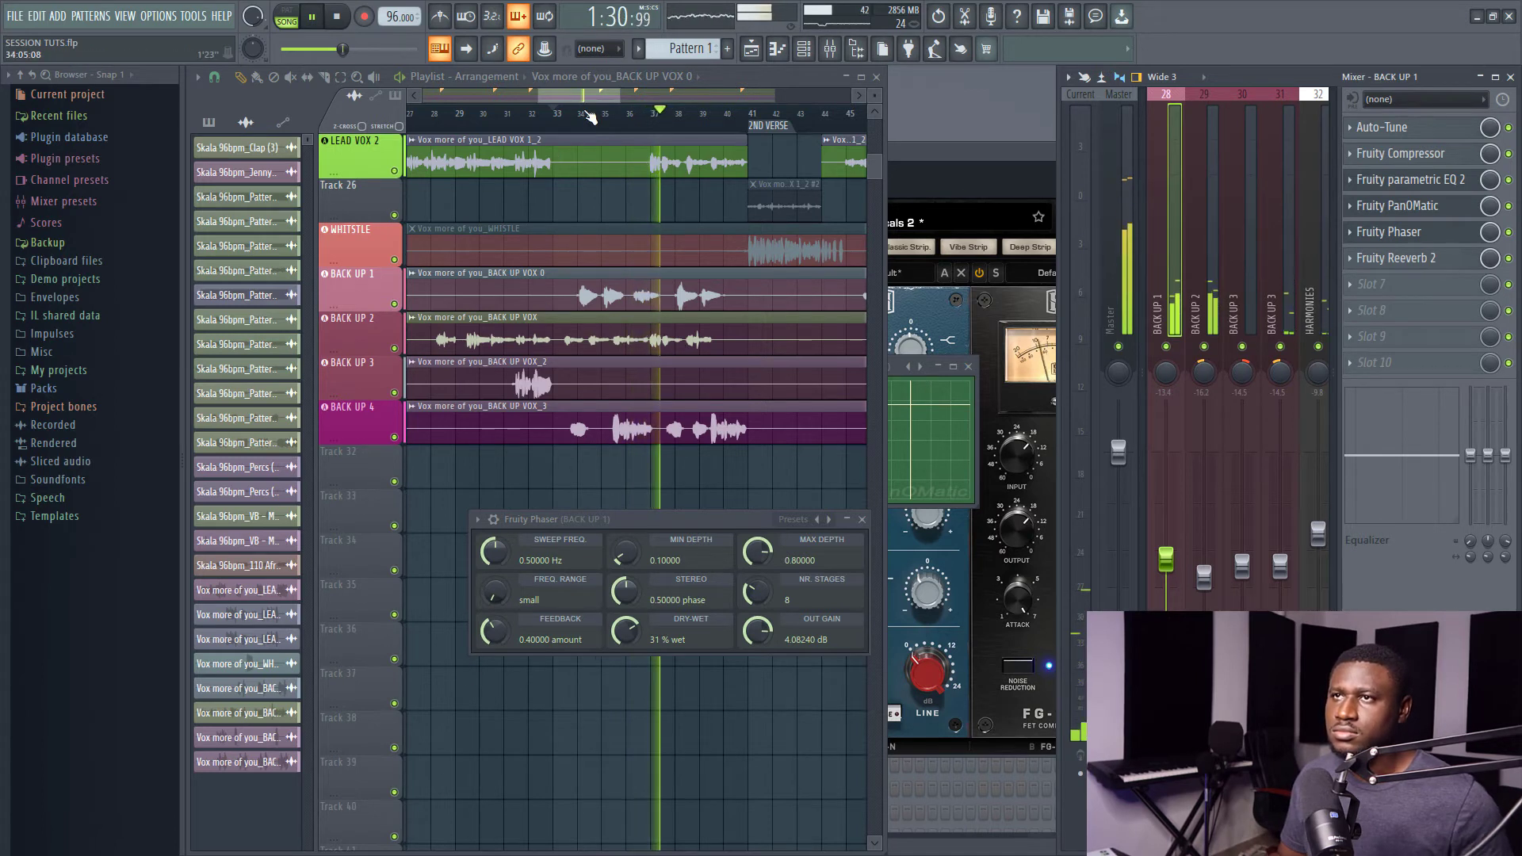
# Close the Fruity Phaser and play the arrangement from the second pre-hook at bar 49 to check the backing vocals.
pyautogui.scroll(-2, 590, 117)
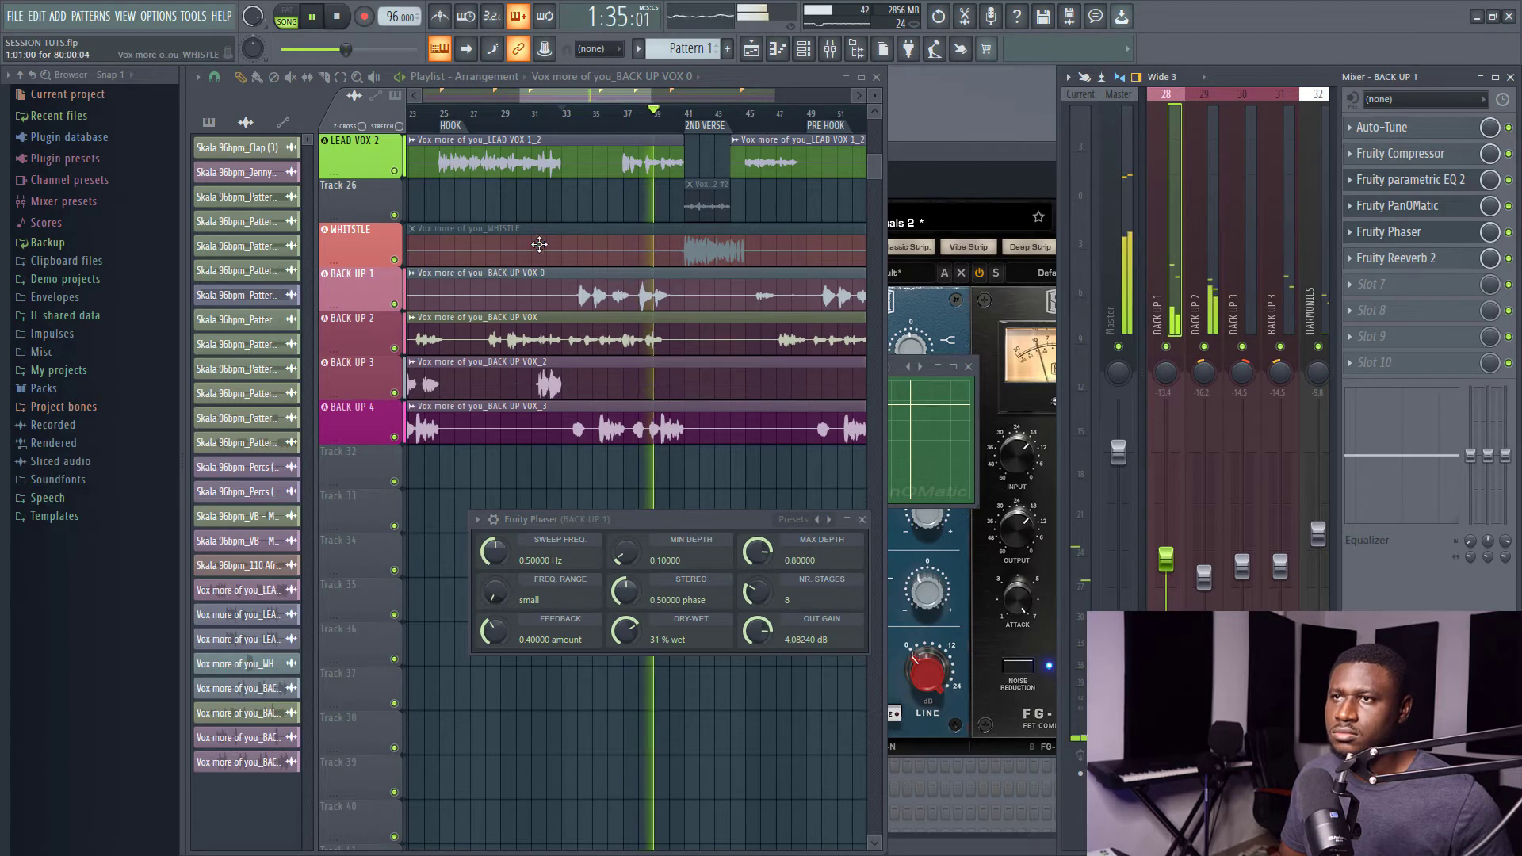
pyautogui.scroll(-1, 642, 356)
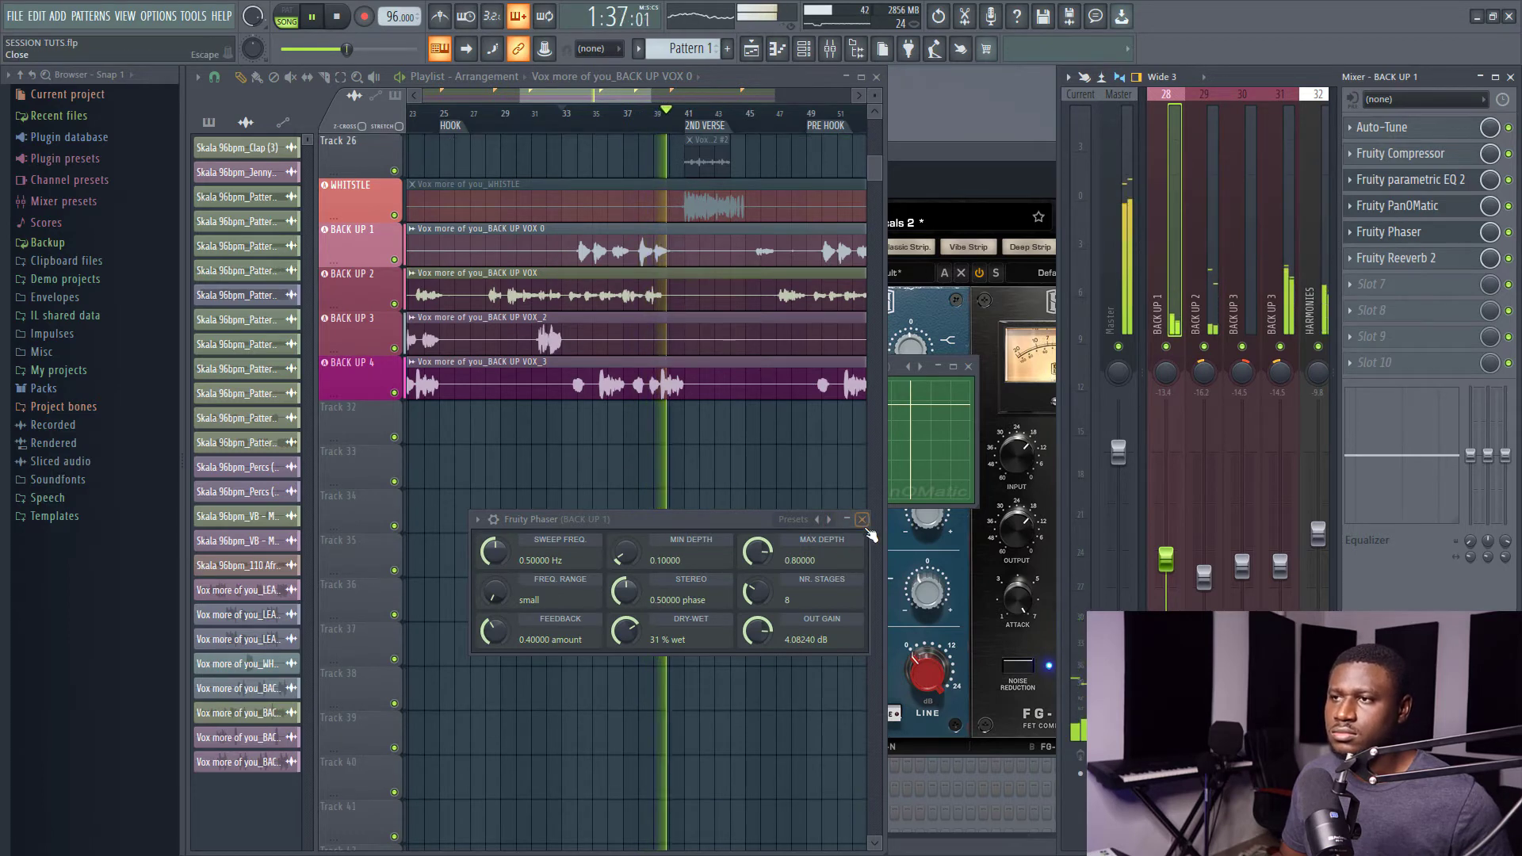
pyautogui.click(863, 520)
pyautogui.scroll(-2, 600, 119)
pyautogui.scroll(3, 544, 173)
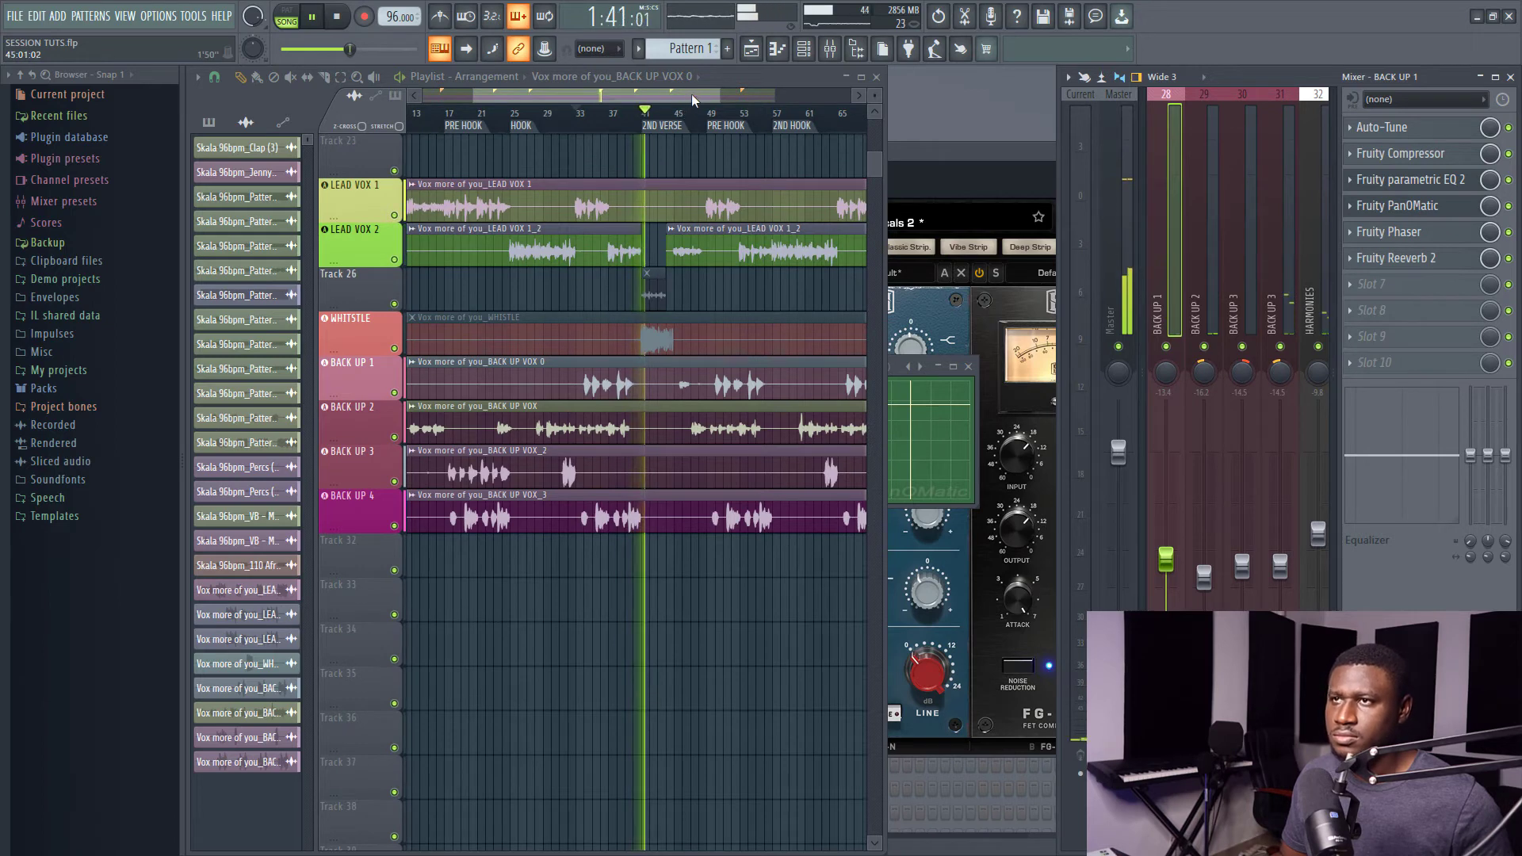
pyautogui.click(709, 112)
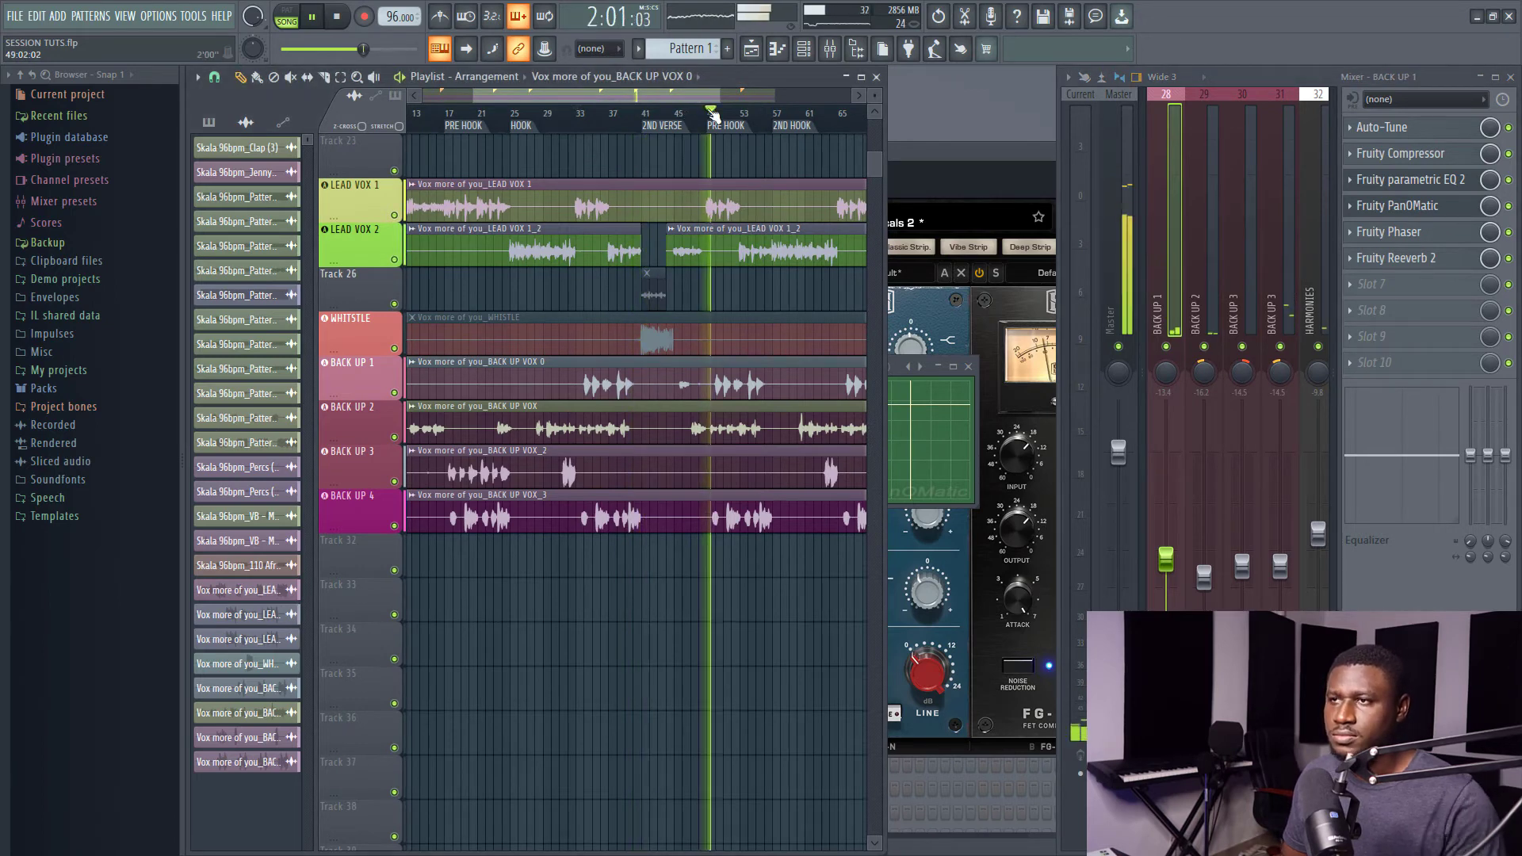
# Review the arrangement's tracks while the song plays through the second pre-hook, and stop playback.
pyautogui.scroll(-1, 711, 113)
pyautogui.scroll(-1, 711, 113)
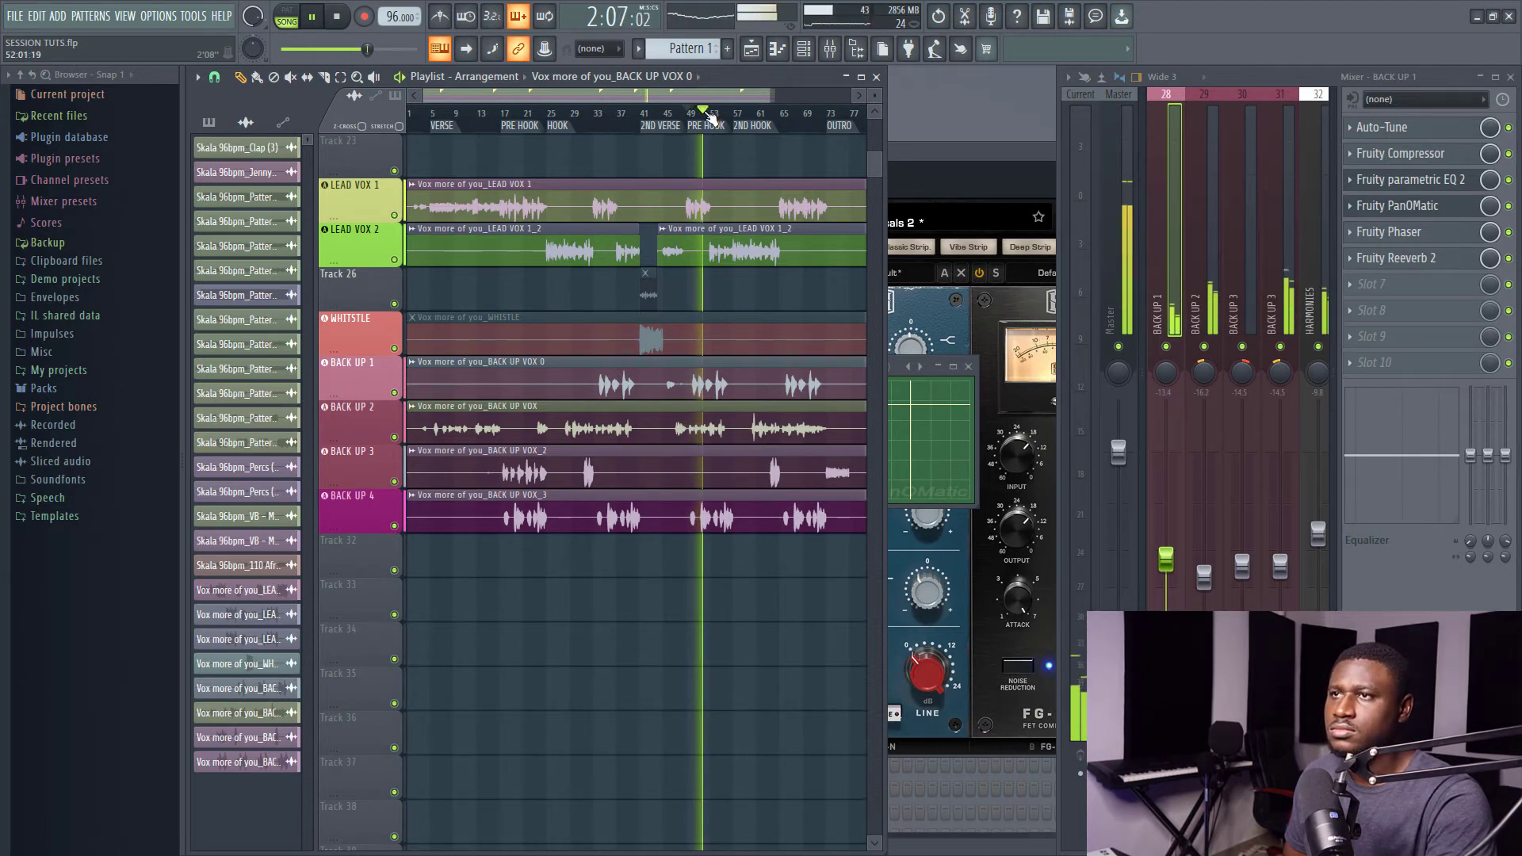
pyautogui.scroll(2, 575, 247)
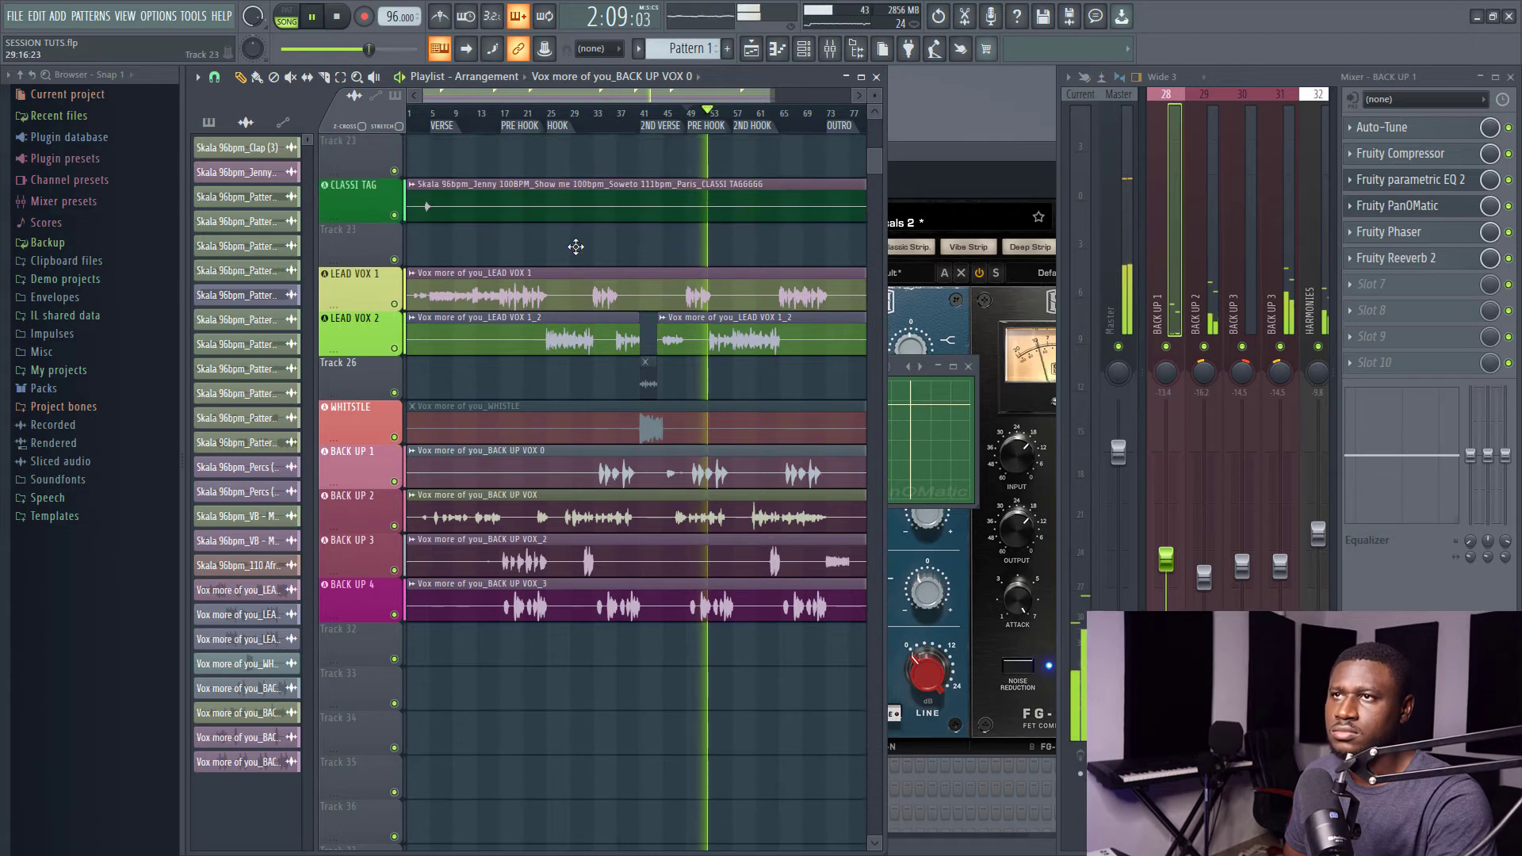
pyautogui.scroll(2, 577, 248)
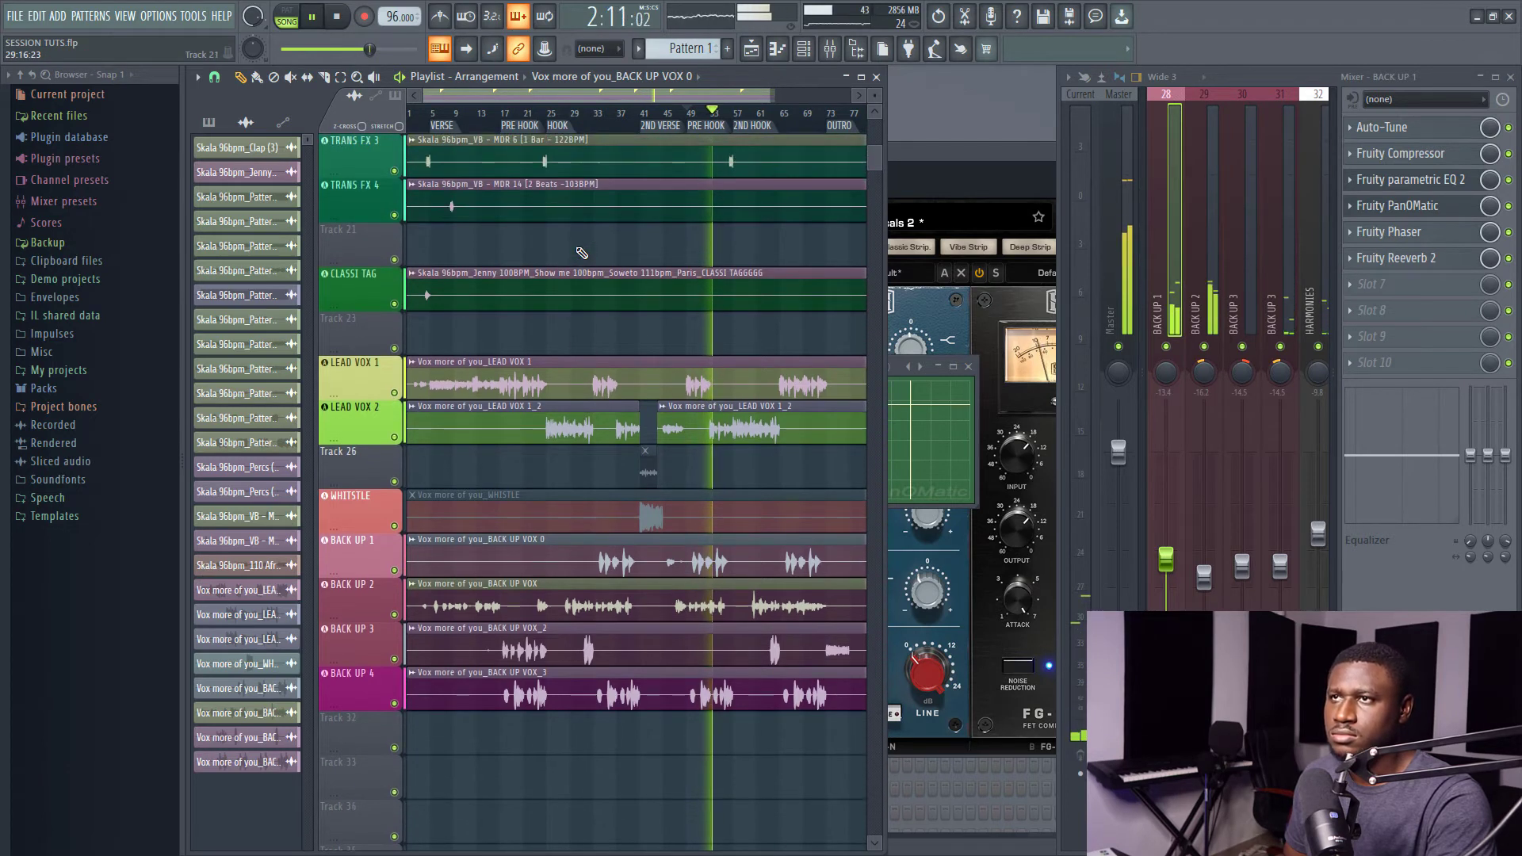
pyautogui.scroll(1, 582, 253)
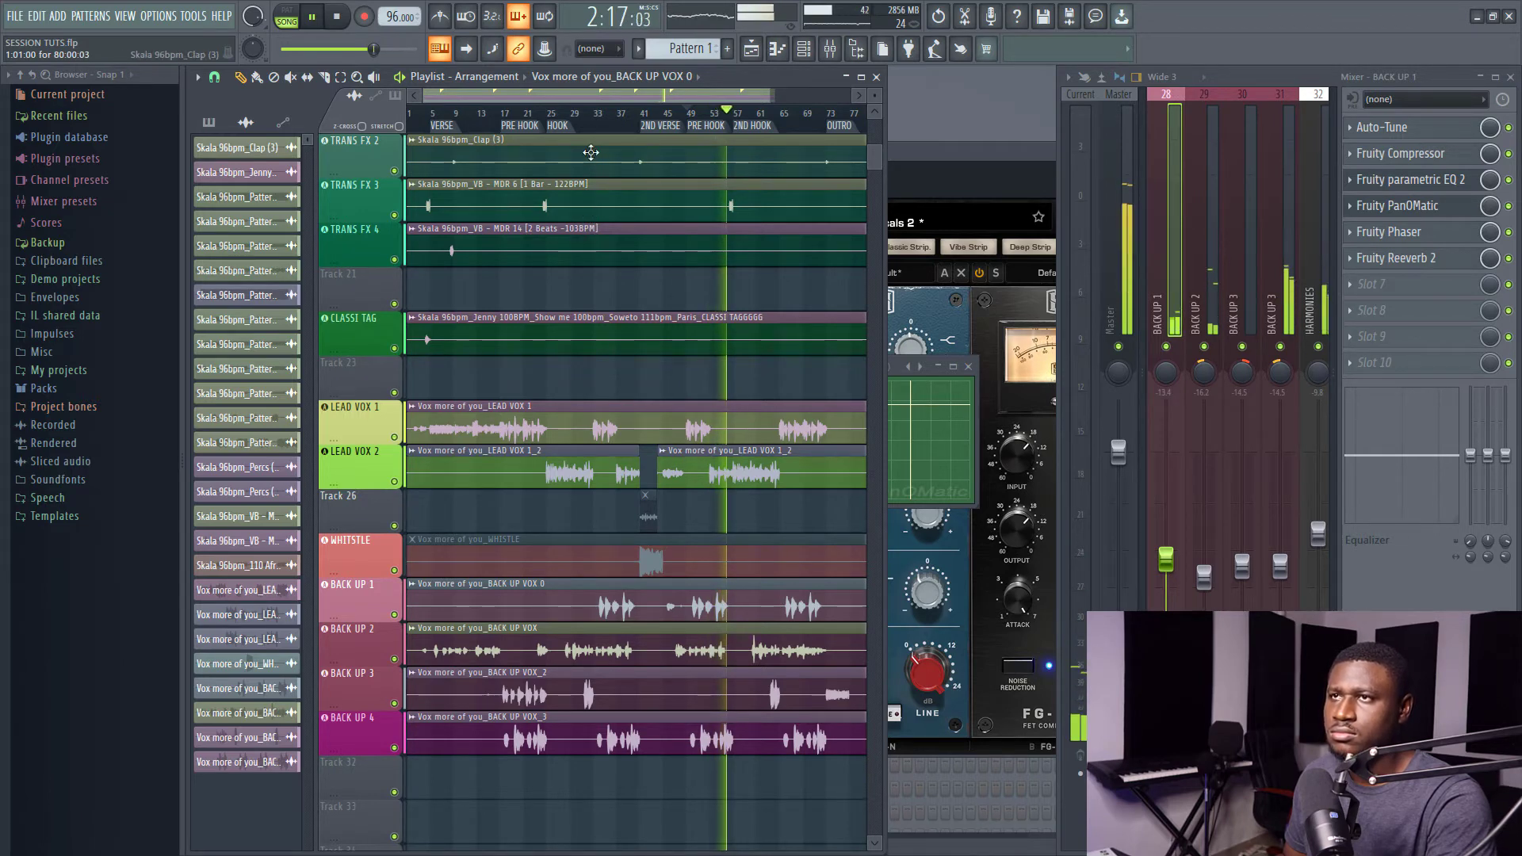
pyautogui.scroll(2, 559, 125)
pyautogui.scroll(-2, 559, 126)
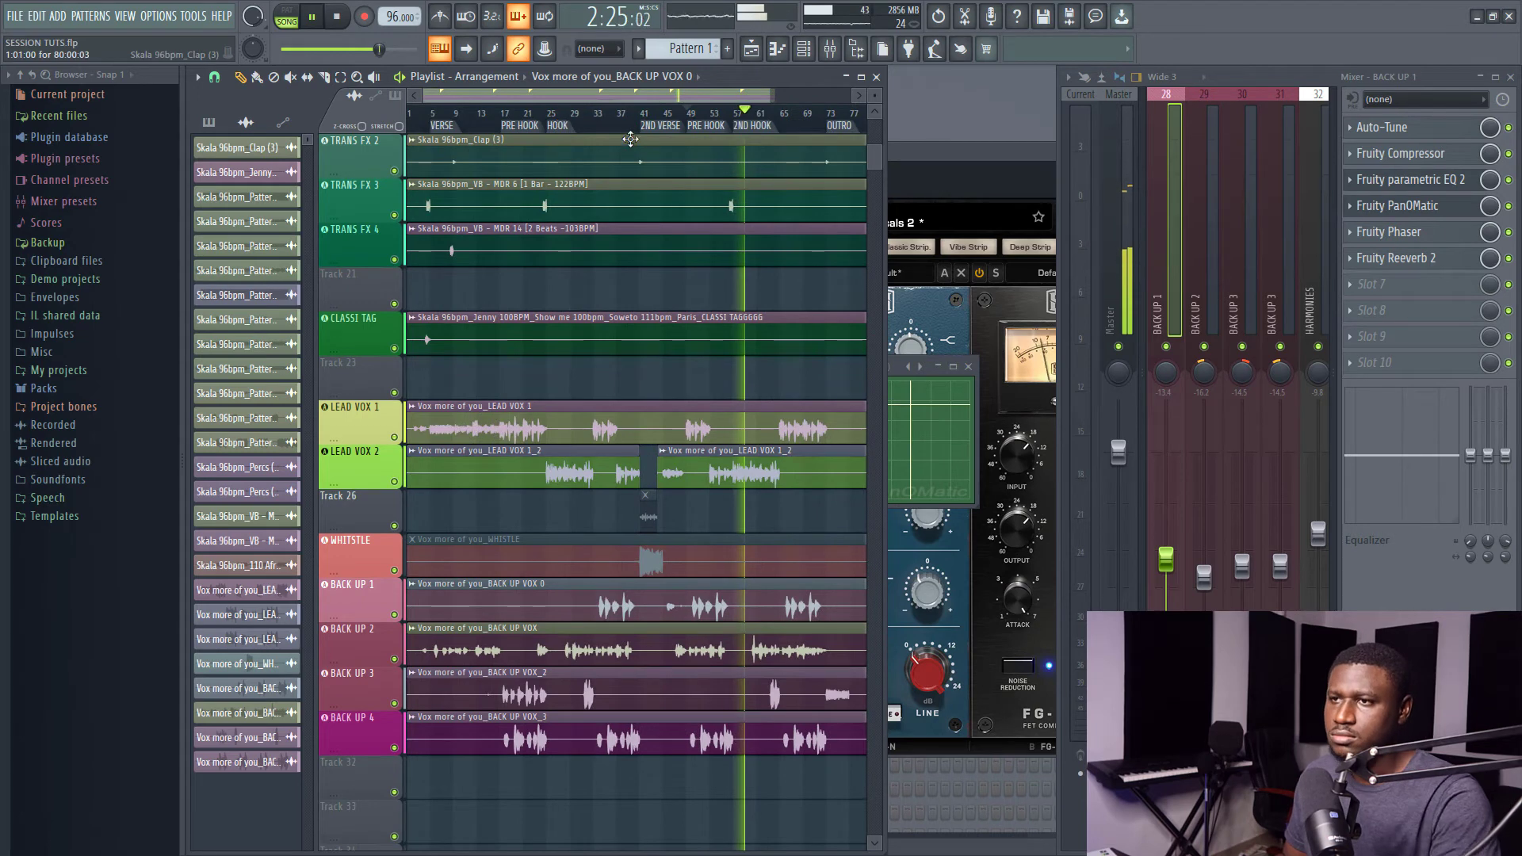
pyautogui.press('space')
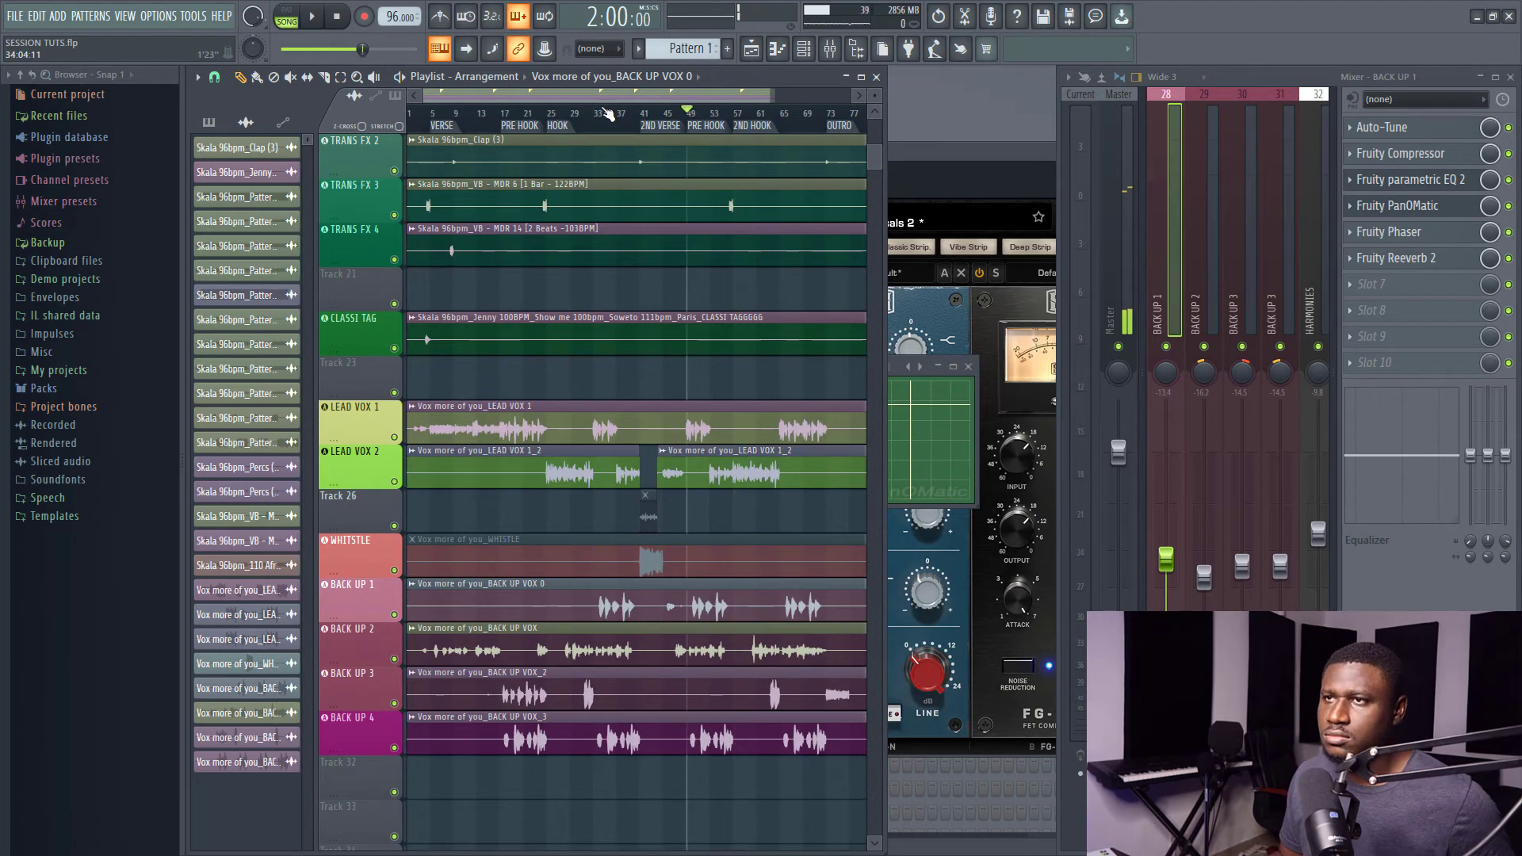
# Unmute the short lead vocal clip on Track 26, check its channel settings and mixer track, and audition it from the second verse.
pyautogui.scroll(8, 656, 125)
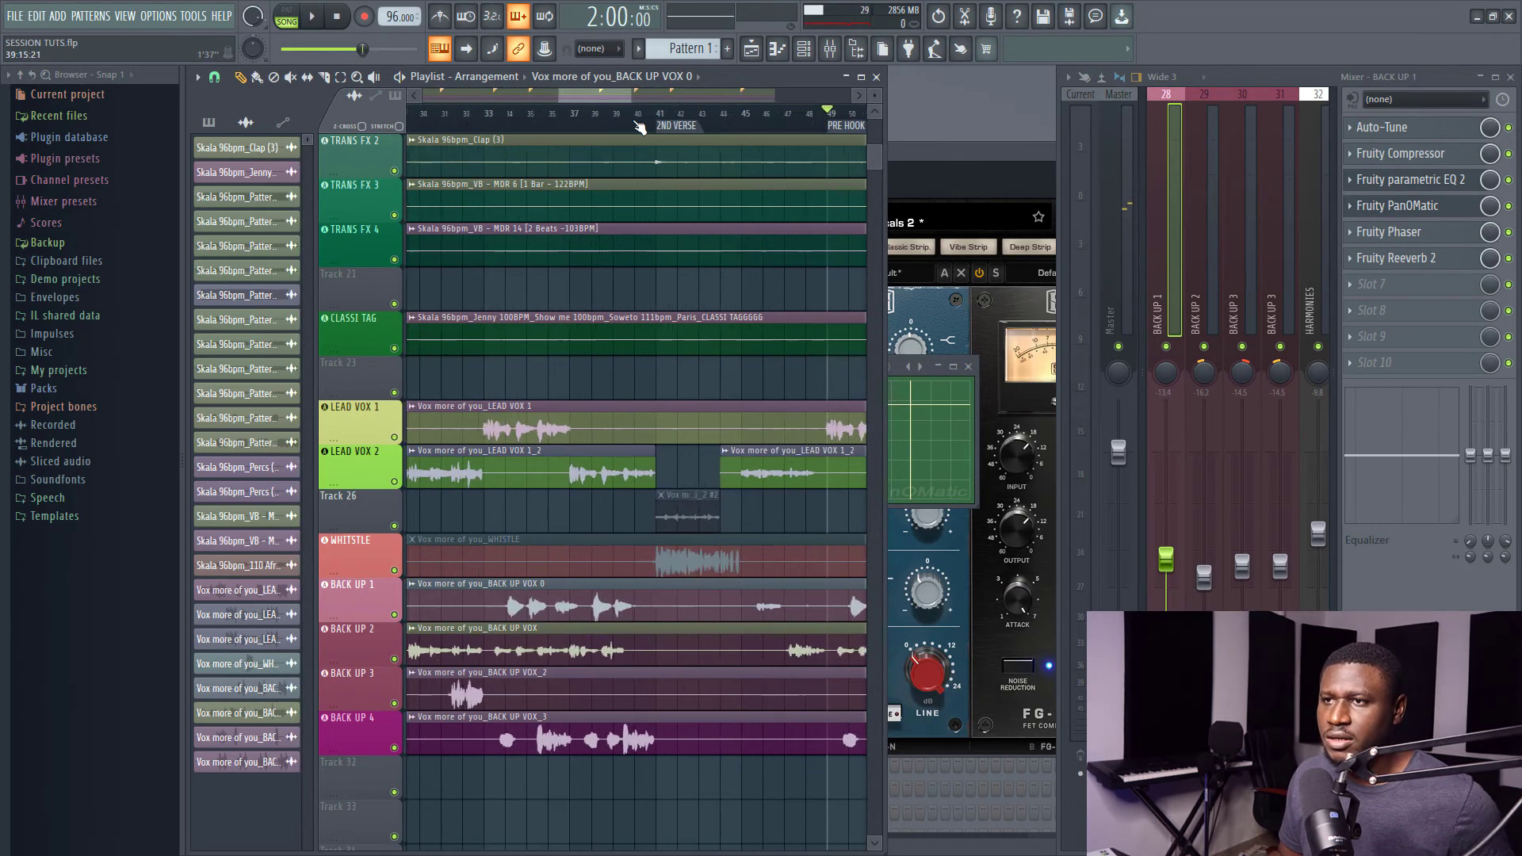
pyautogui.moveTo(638, 125); pyautogui.dragTo(687, 126)
pyautogui.scroll(-3, 684, 125)
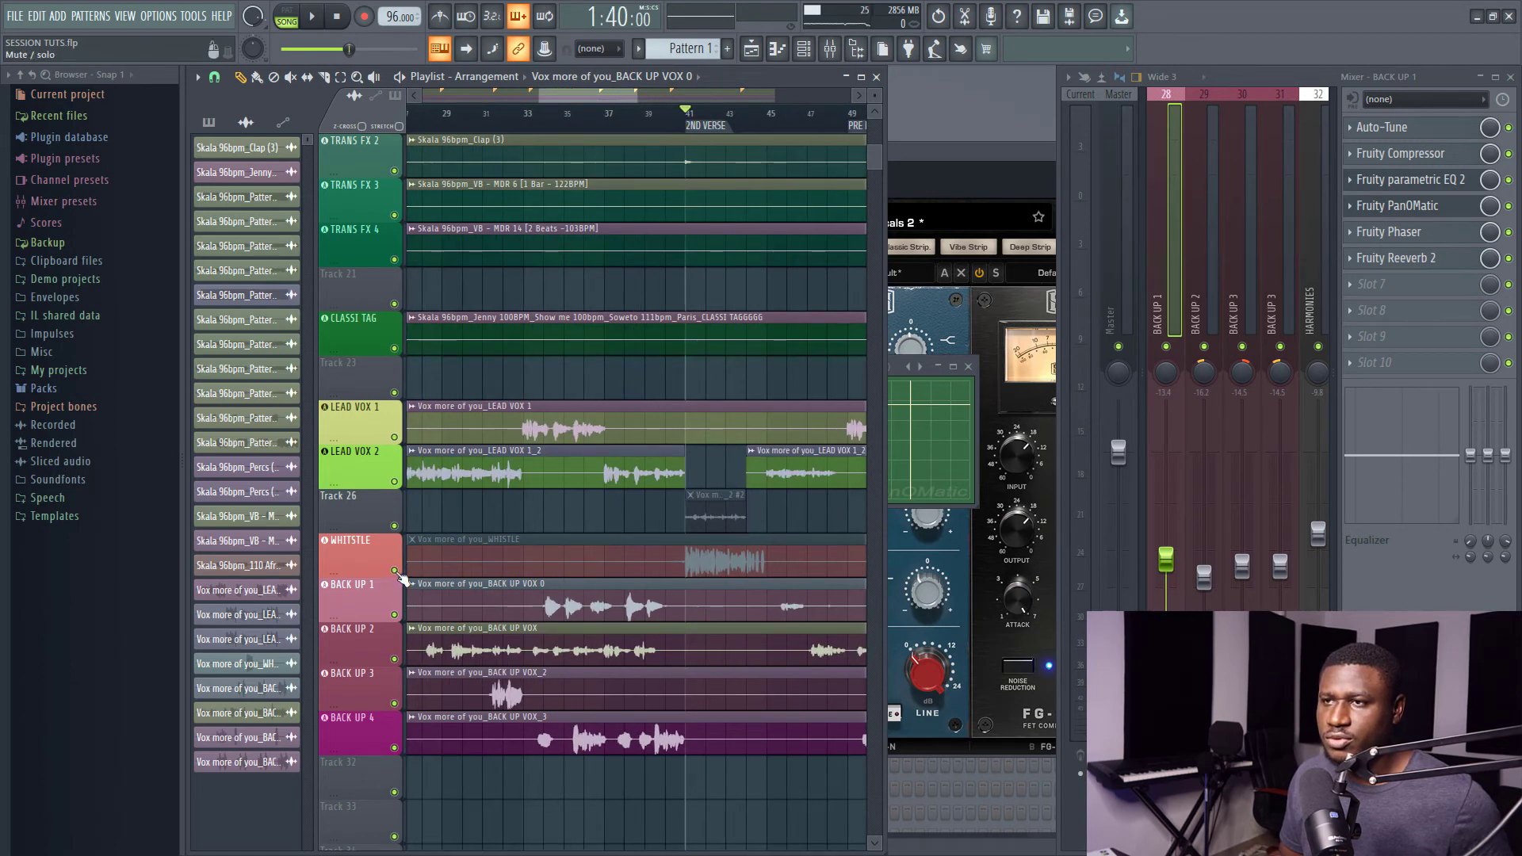
pyautogui.press('space')
pyautogui.doubleClick(707, 519)
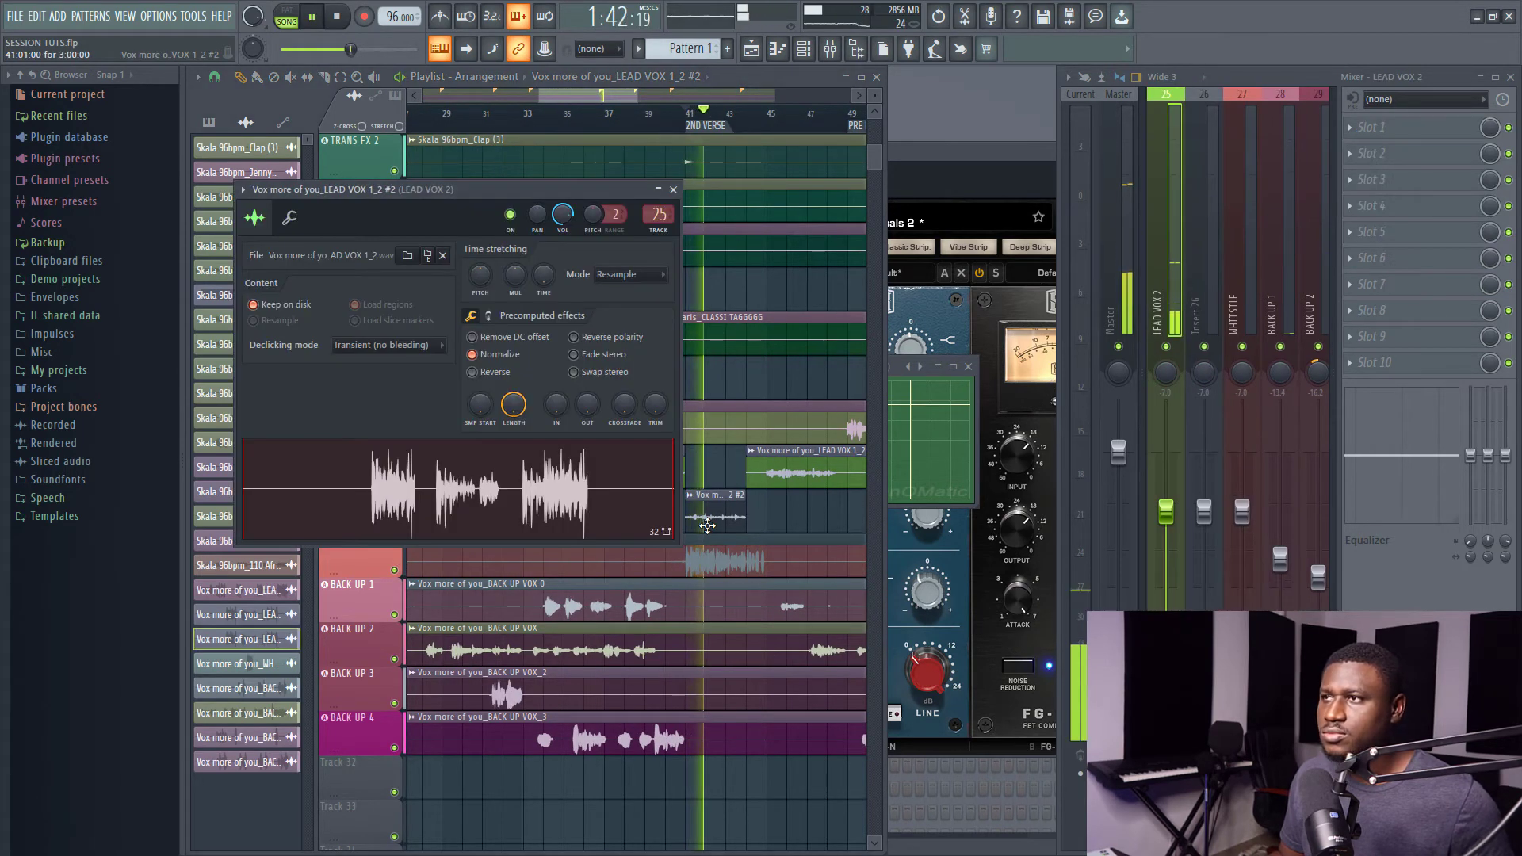
pyautogui.scroll(3, 1205, 274)
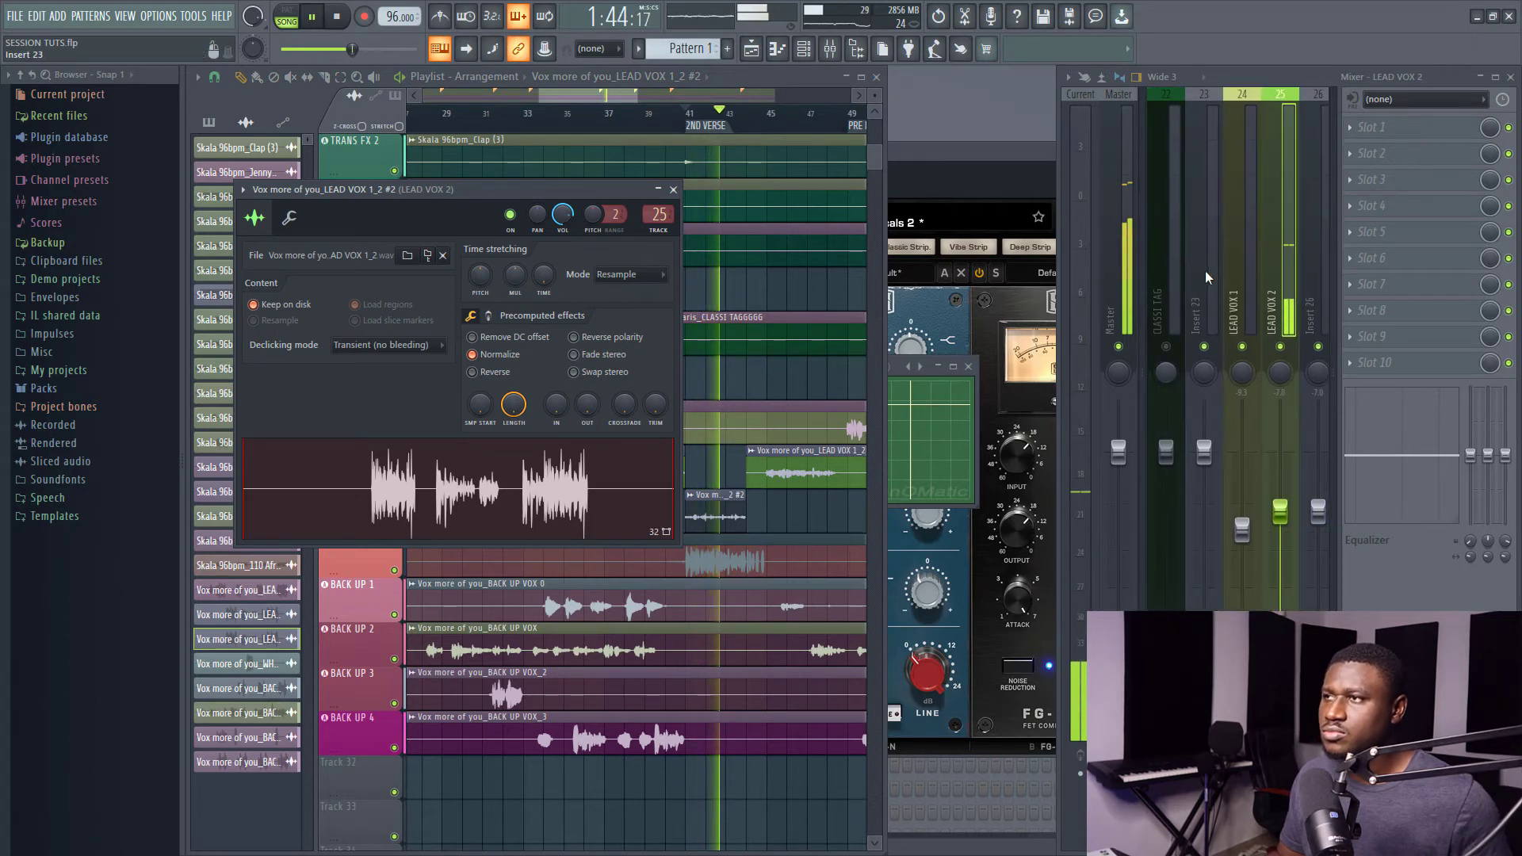
pyautogui.click(673, 189)
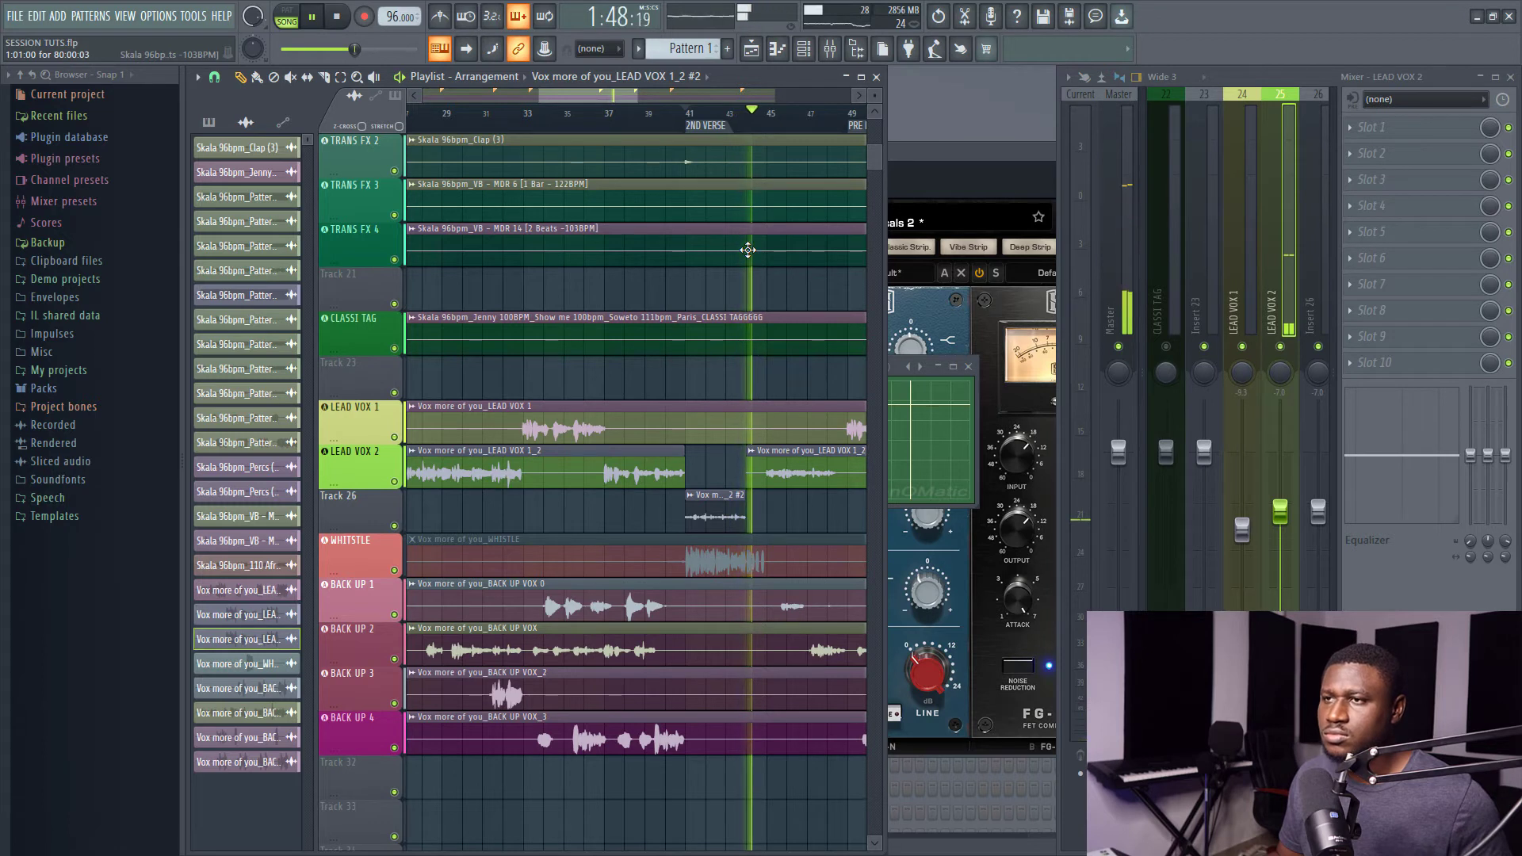
pyautogui.press('space')
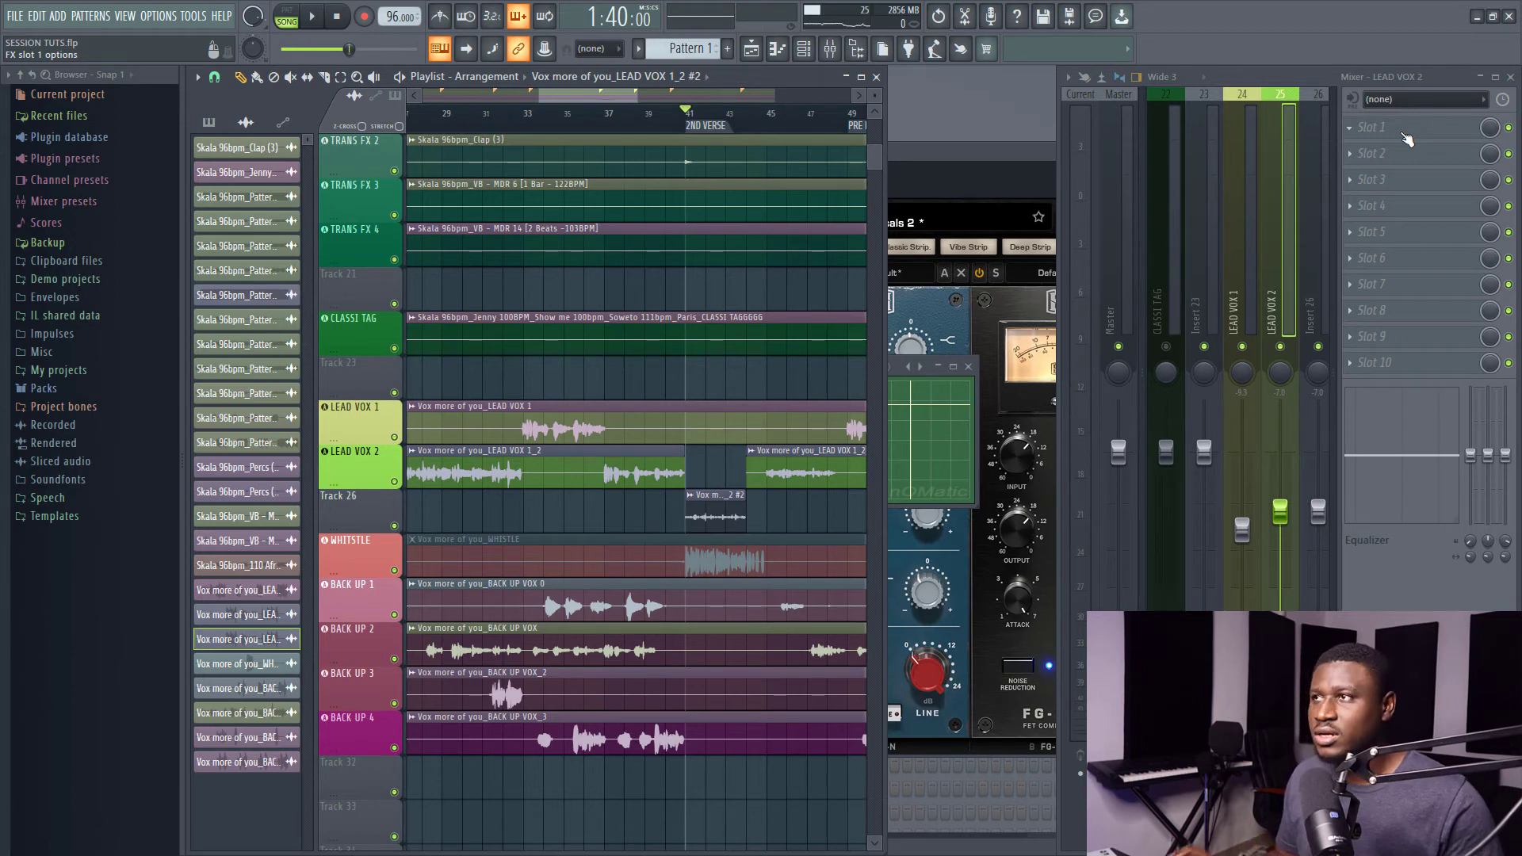
# Load RX Pro De-click into slot 1 and RX 7 Voice De-noise into slot 2 of LEAD VOX 2, auditioning the de-clicked vocal.
pyautogui.click(1399, 132)
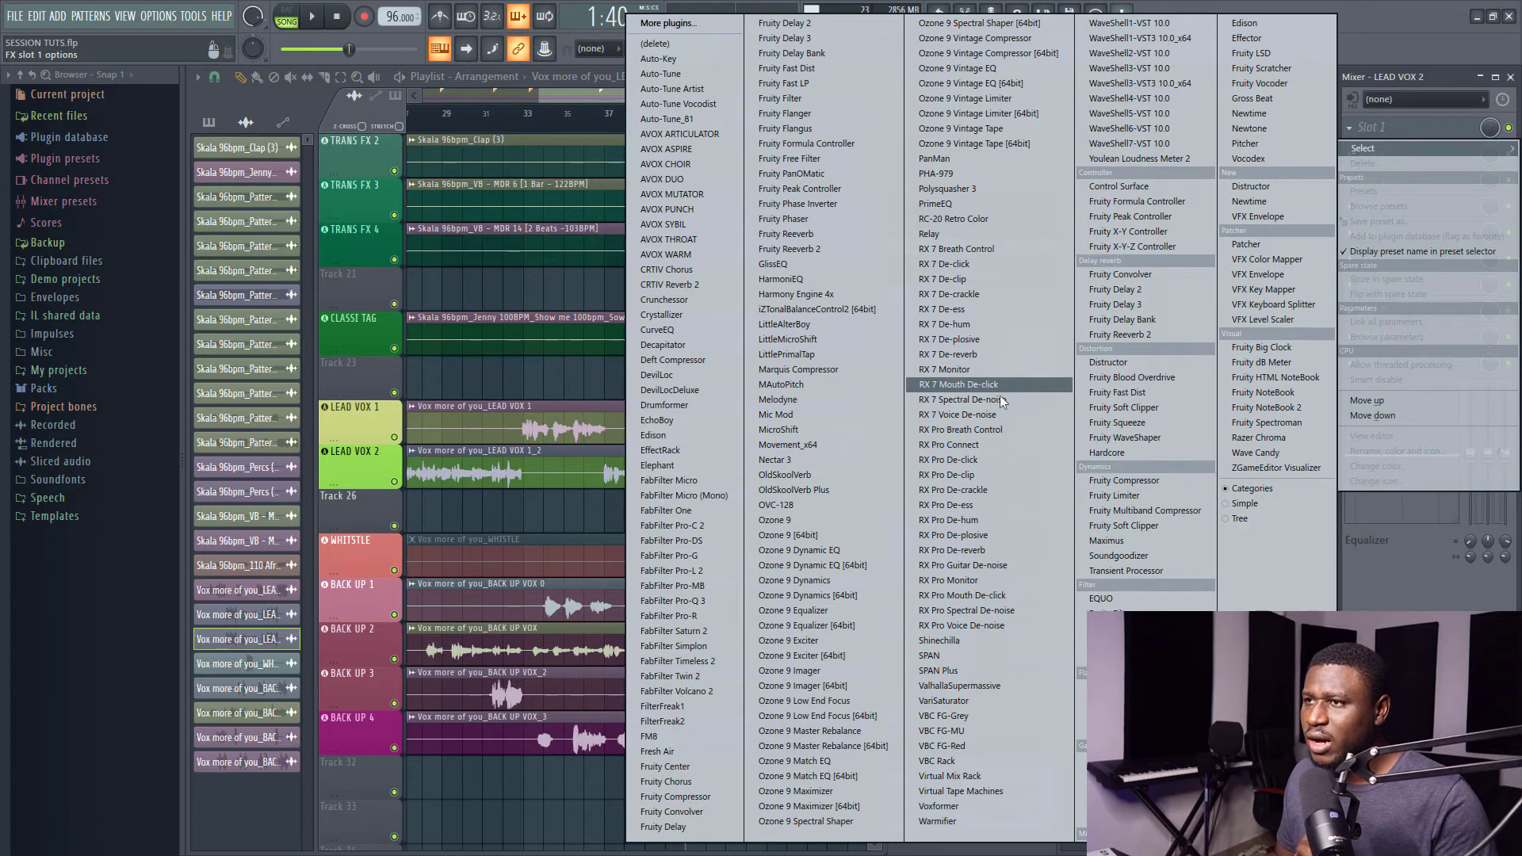
pyautogui.click(983, 460)
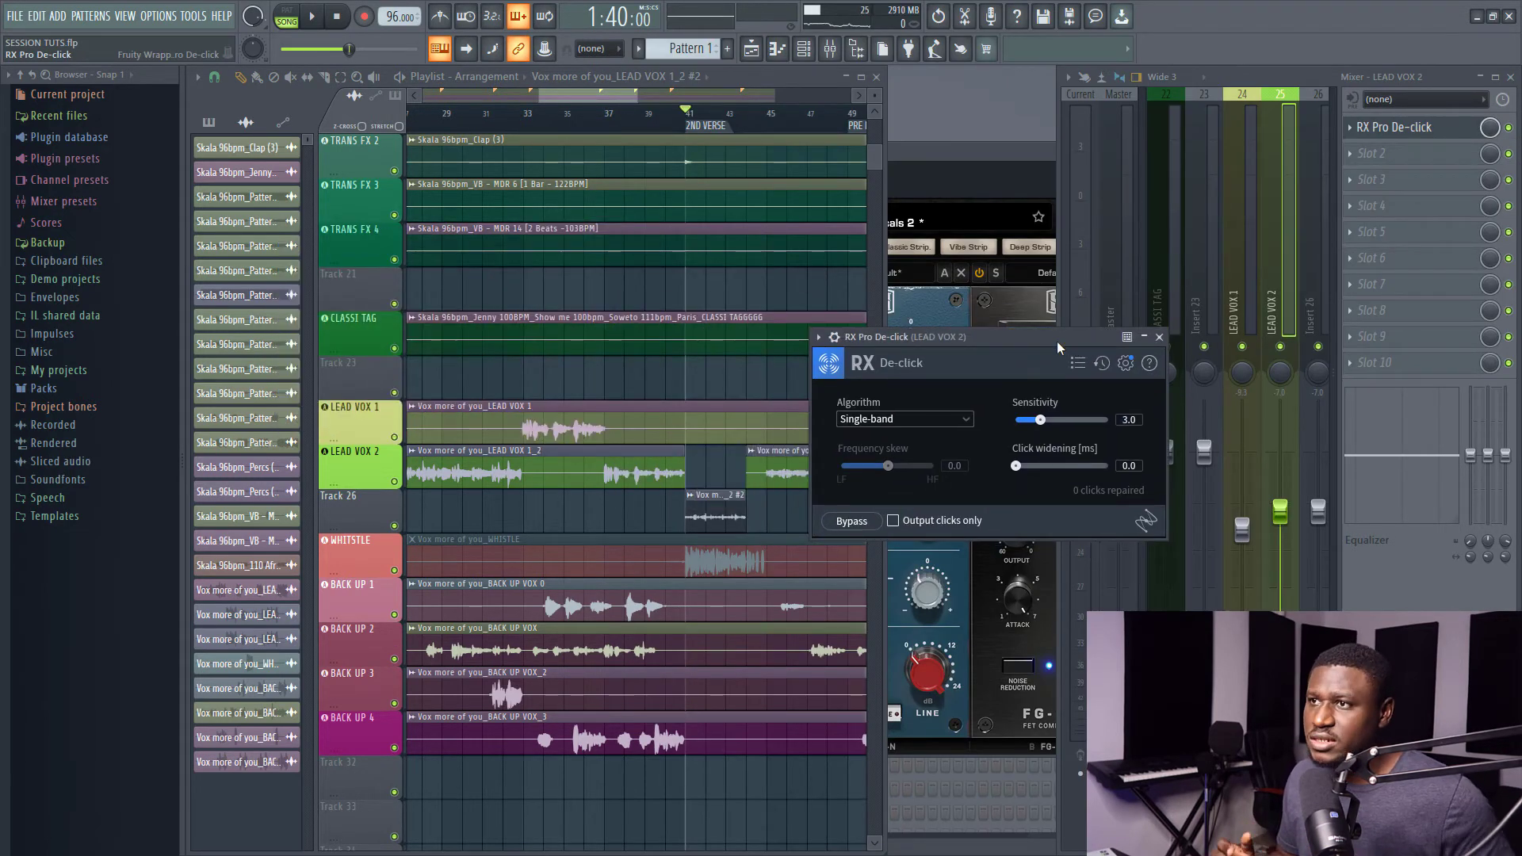
pyautogui.press('space')
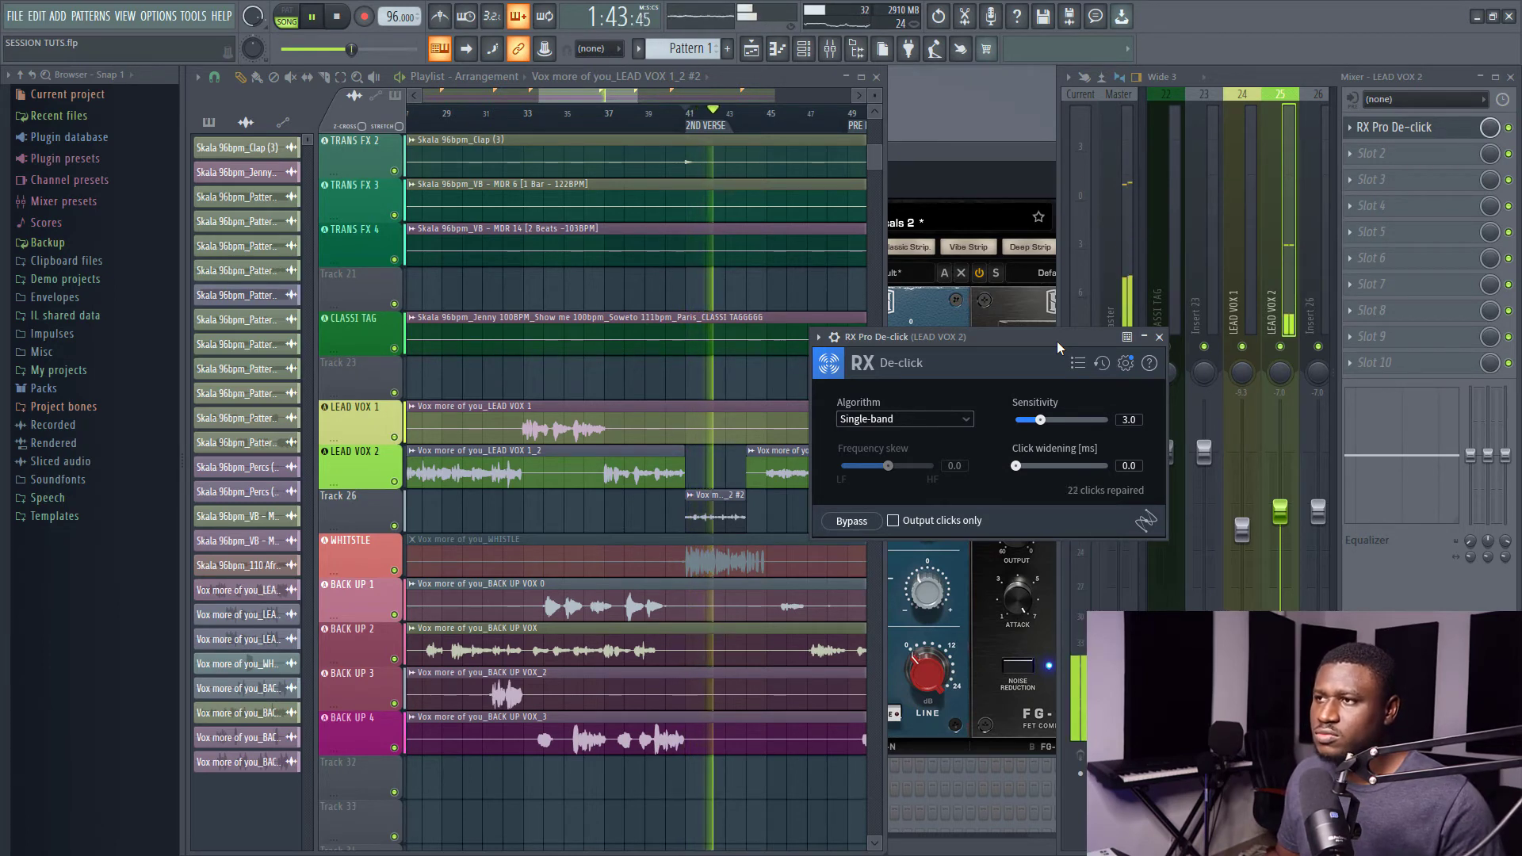
pyautogui.click(1160, 336)
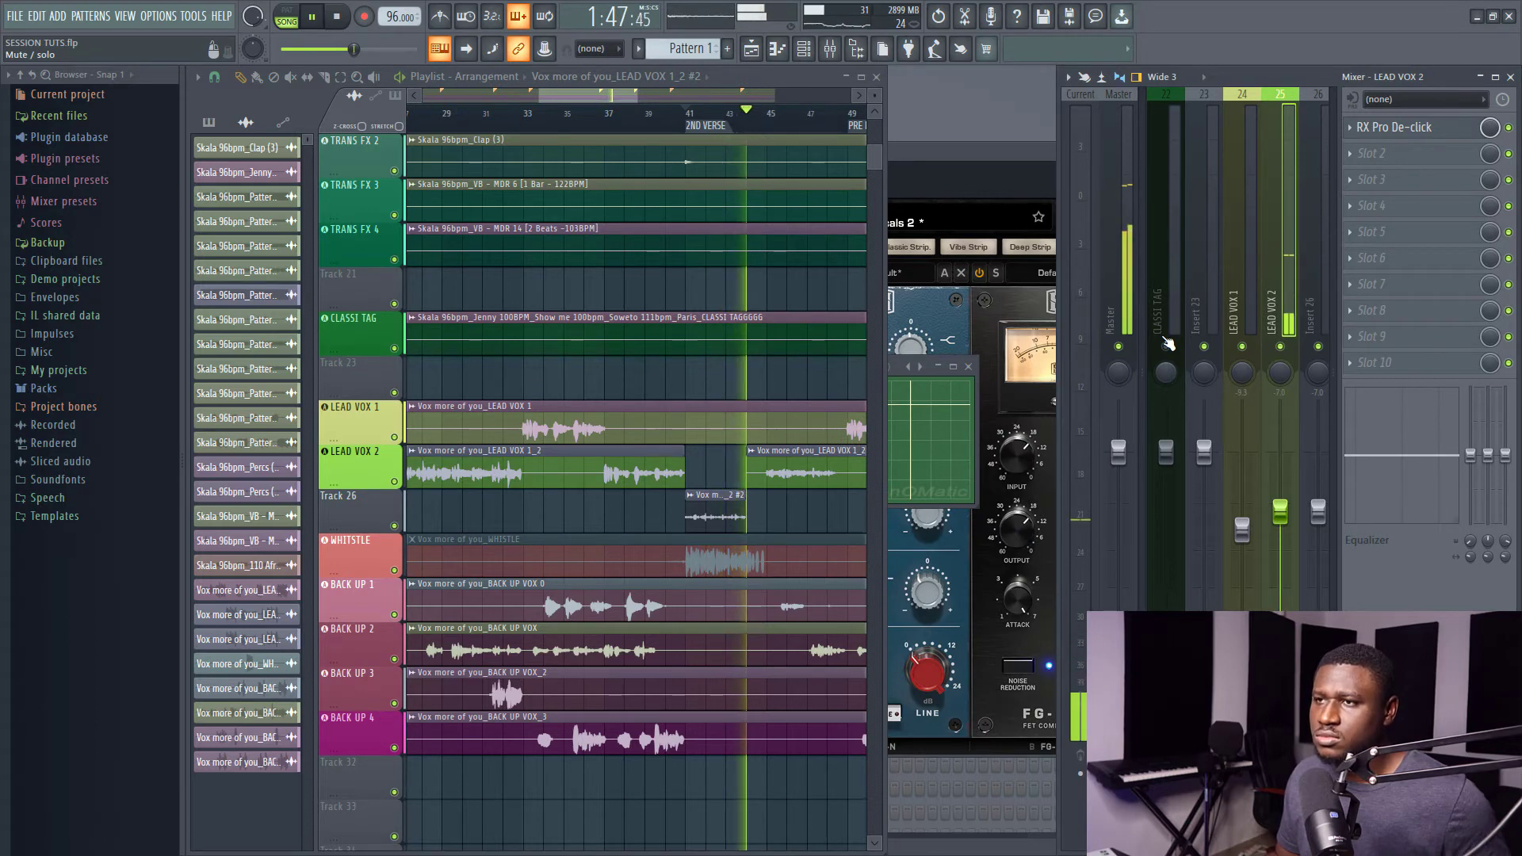
pyautogui.press('space')
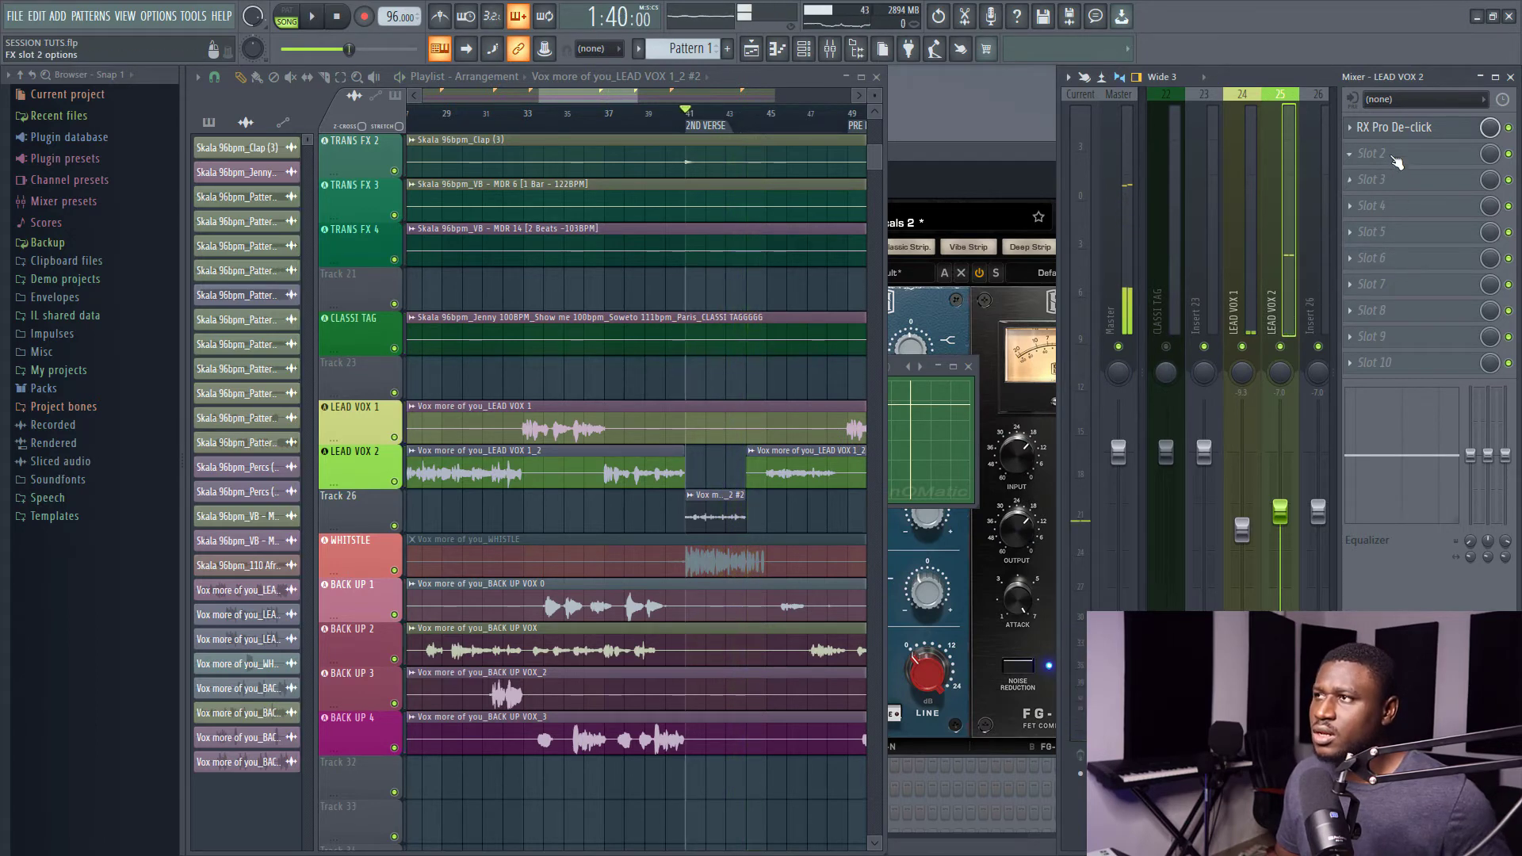
pyautogui.click(963, 625)
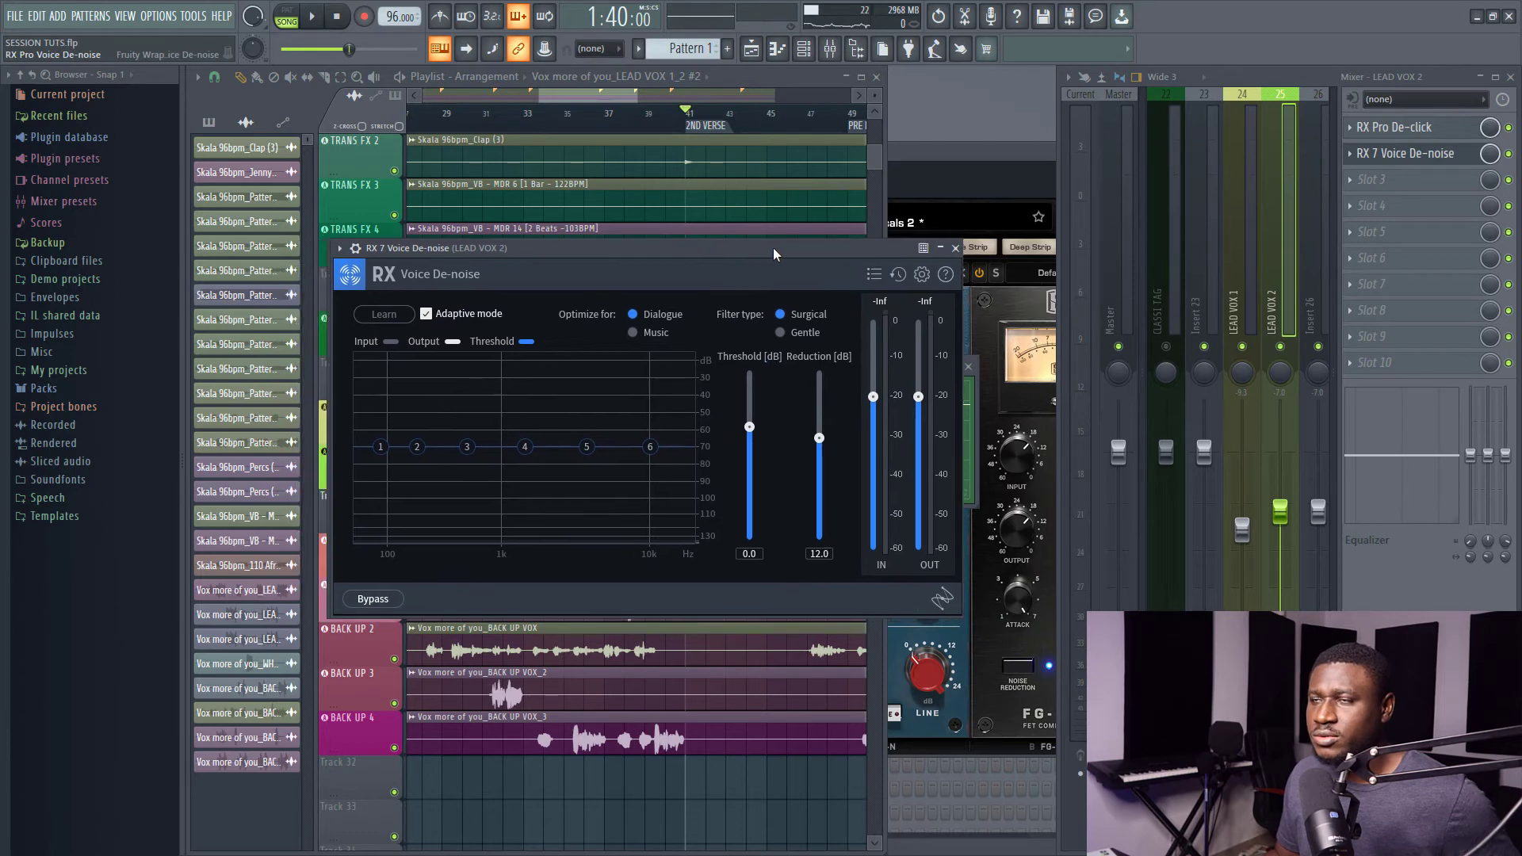
pyautogui.click(920, 251)
# Load Fruity parametric EQ 2 into slot 3 of LEAD VOX 2, high-pass the lows with band 1 and lower the band 7 high shelf.
pyautogui.click(1401, 181)
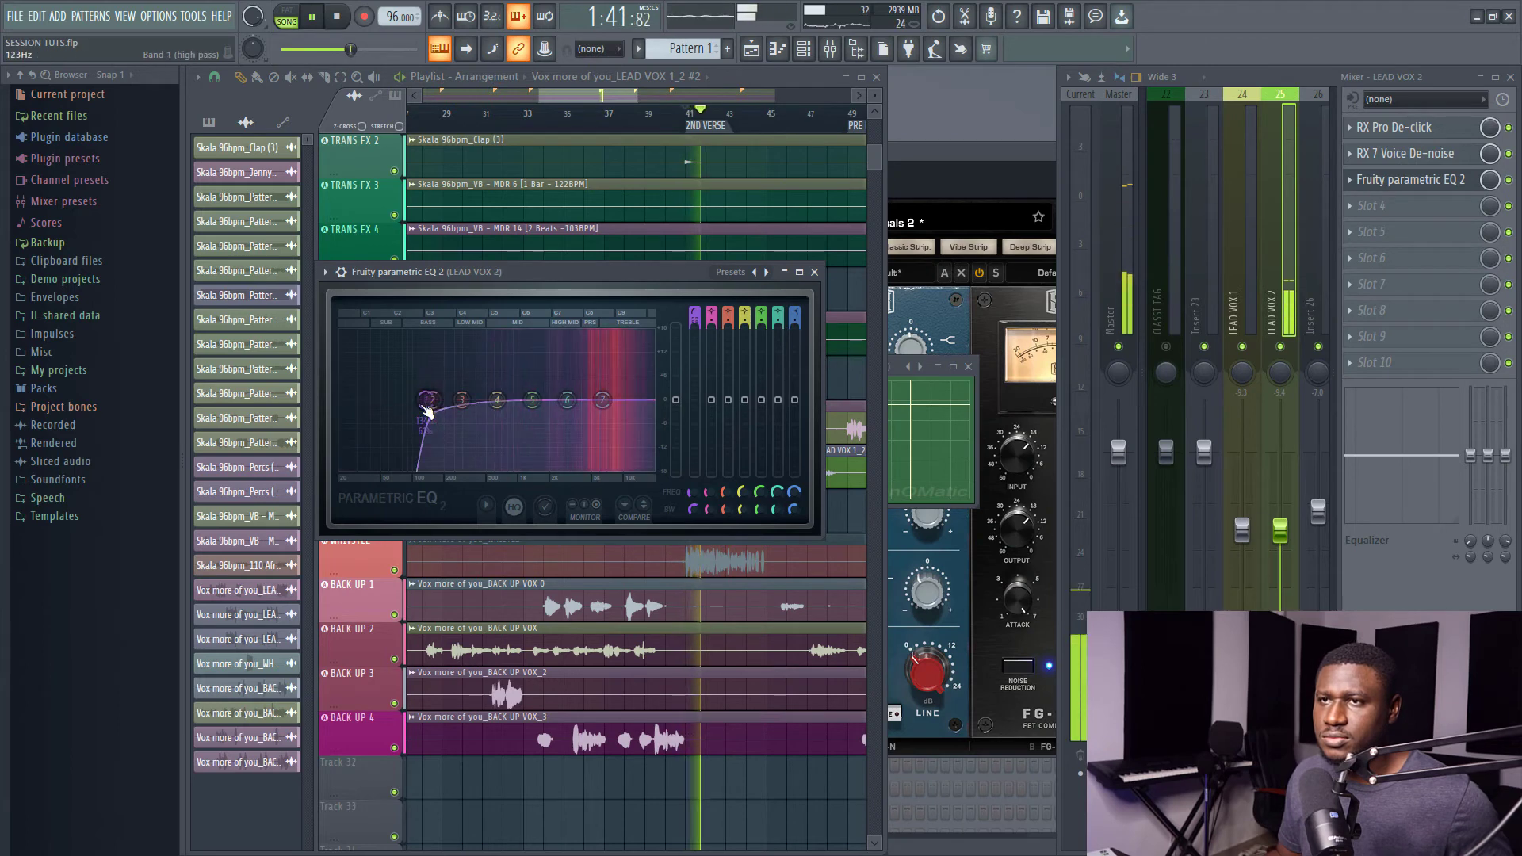
pyautogui.moveTo(428, 401); pyautogui.dragTo(432, 401)
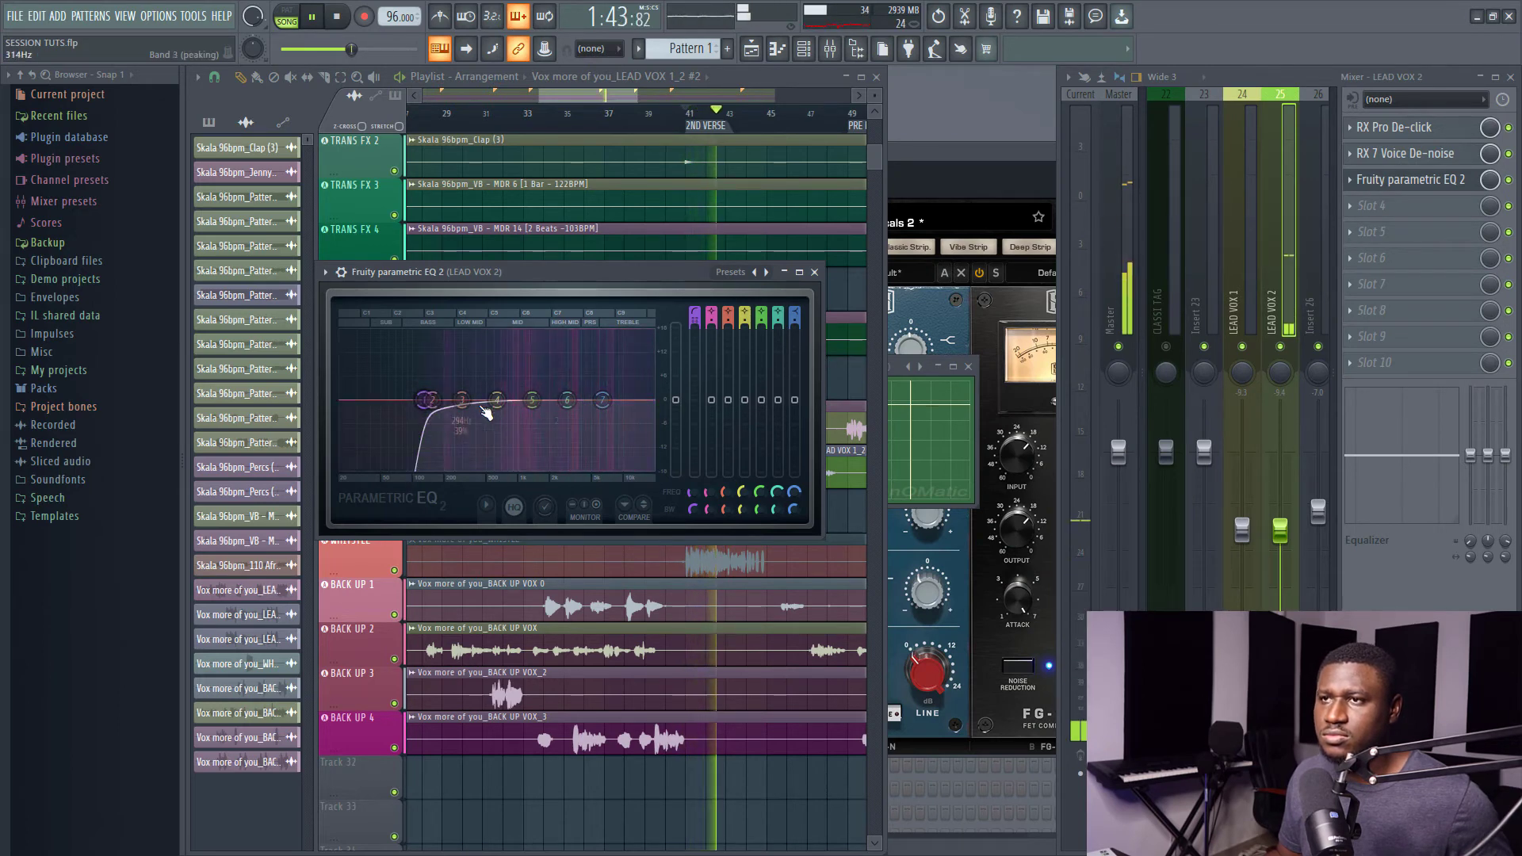
pyautogui.moveTo(602, 399); pyautogui.dragTo(606, 413)
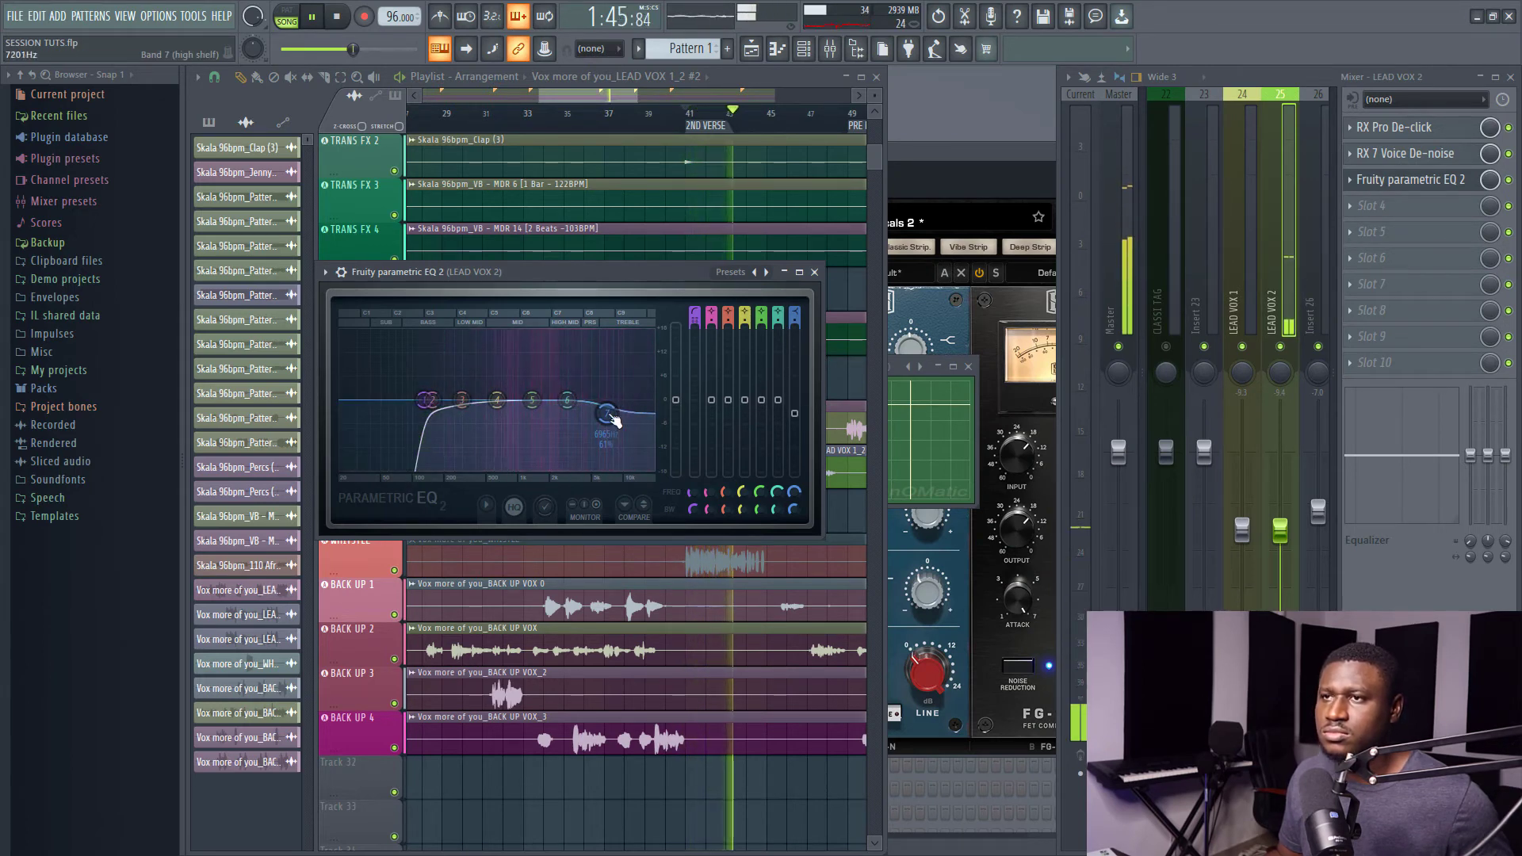
pyautogui.click(814, 273)
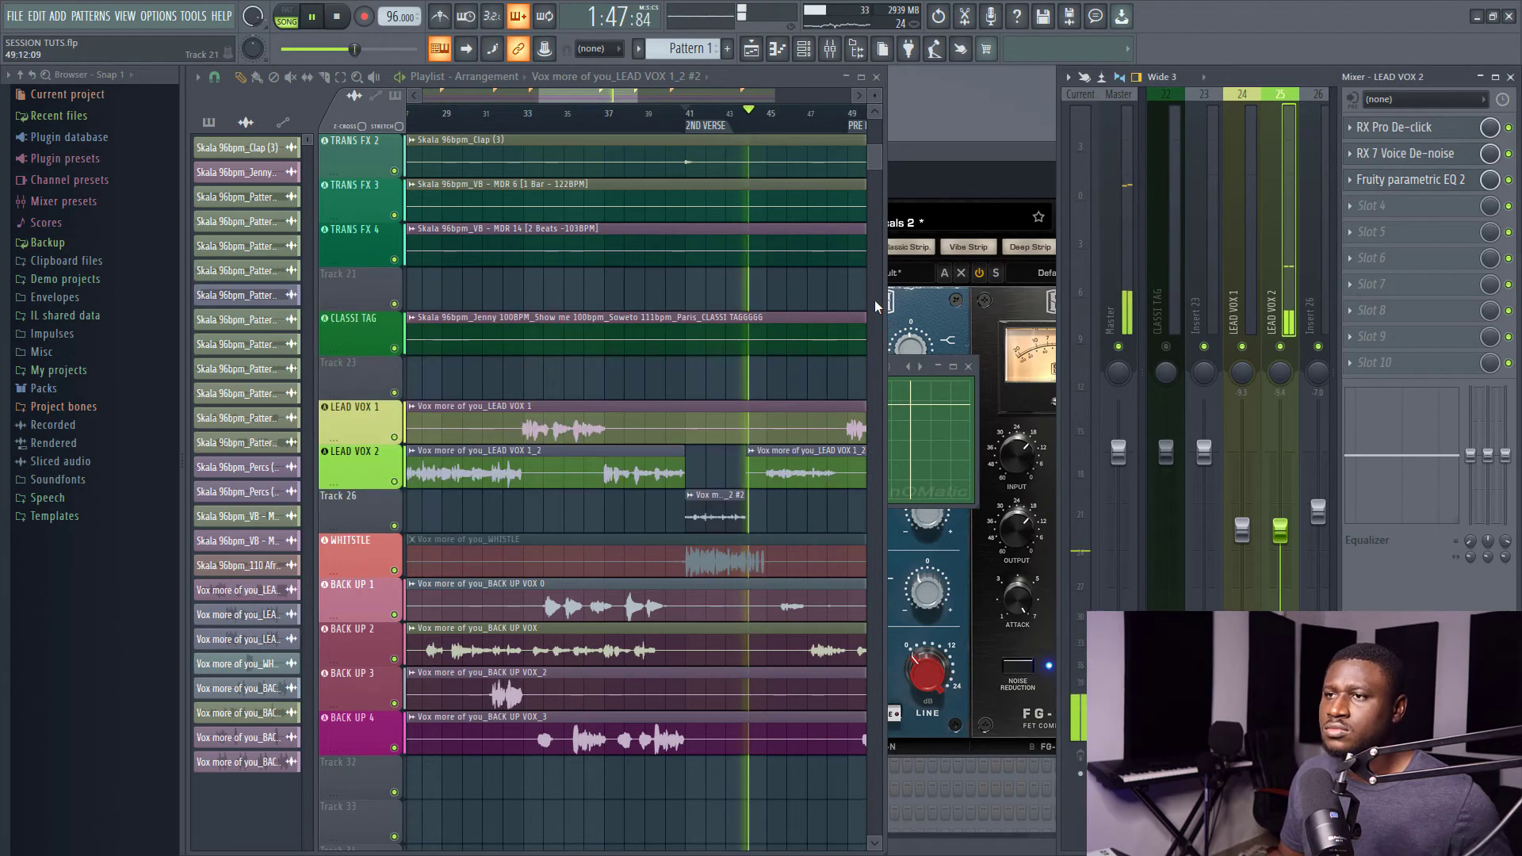
pyautogui.press('space')
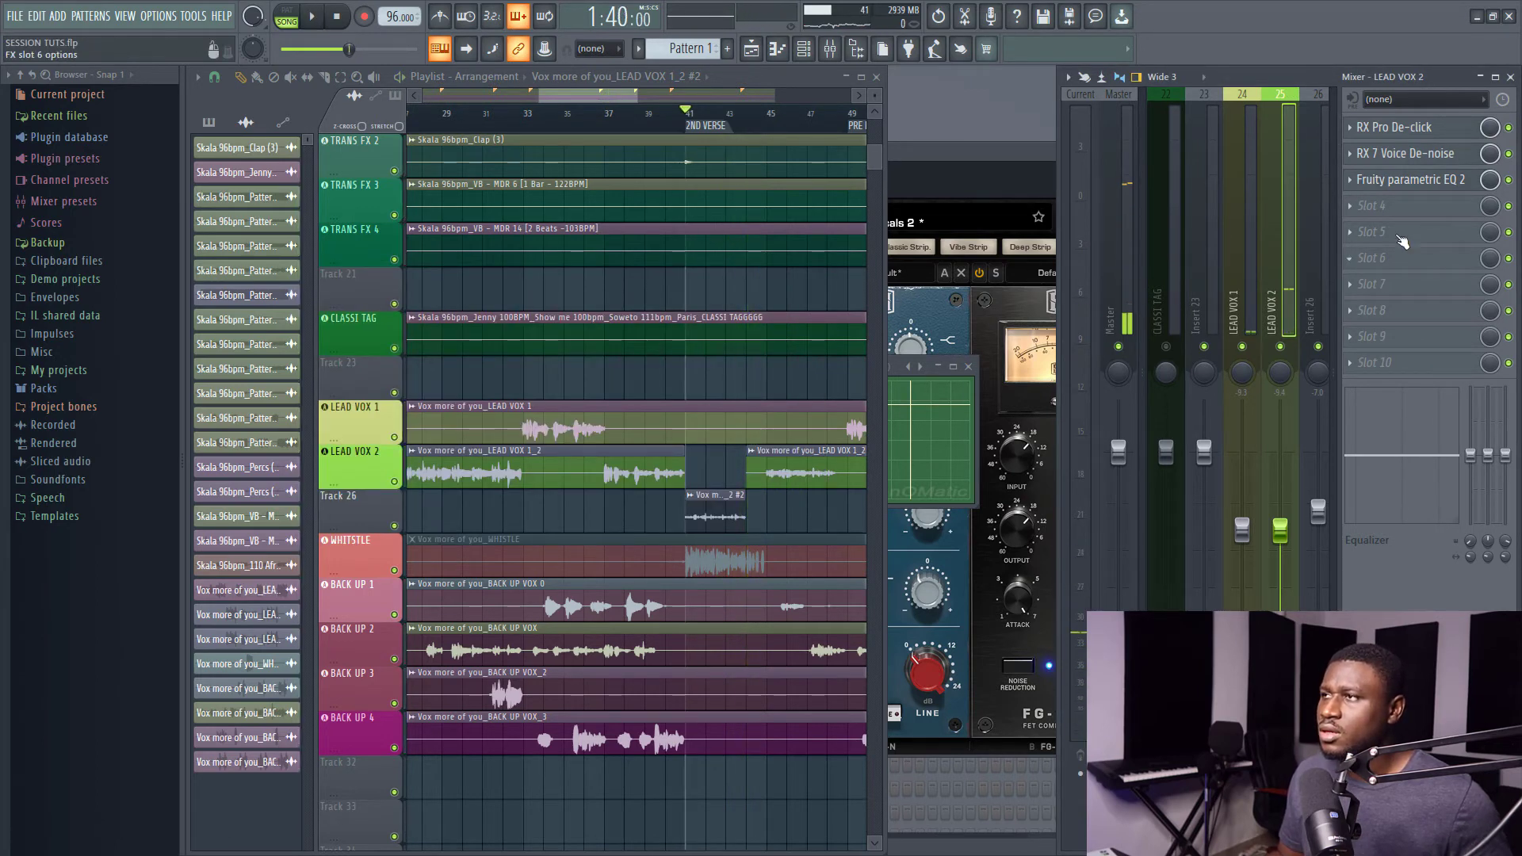
# Load Fruity Compressor into slot 4 and Fruity Reeverb 2 into slot 5 of LEAD VOX 2.
pyautogui.click(1397, 206)
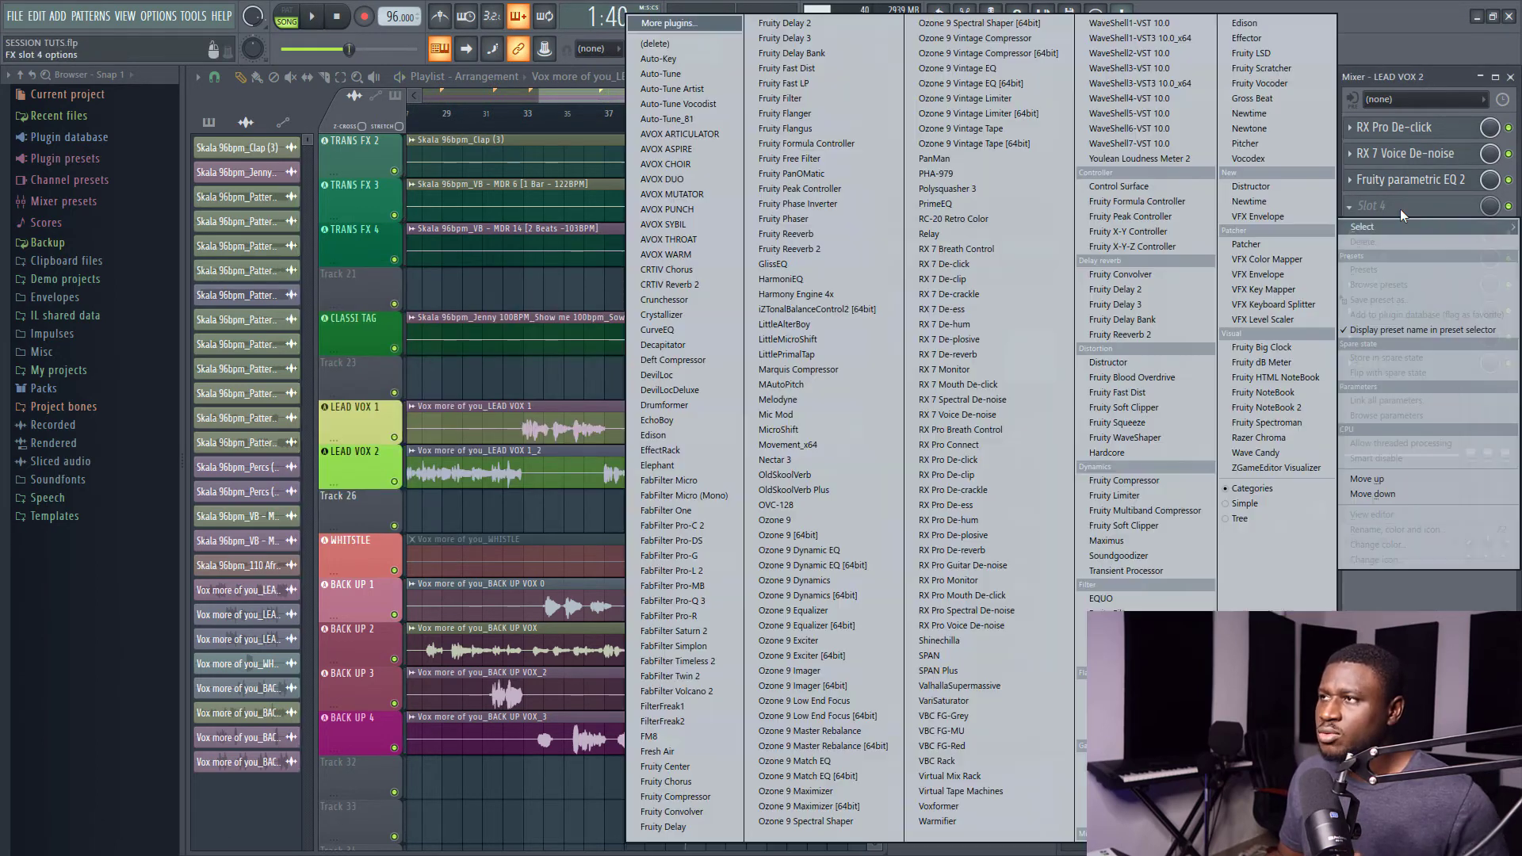
pyautogui.click(1157, 479)
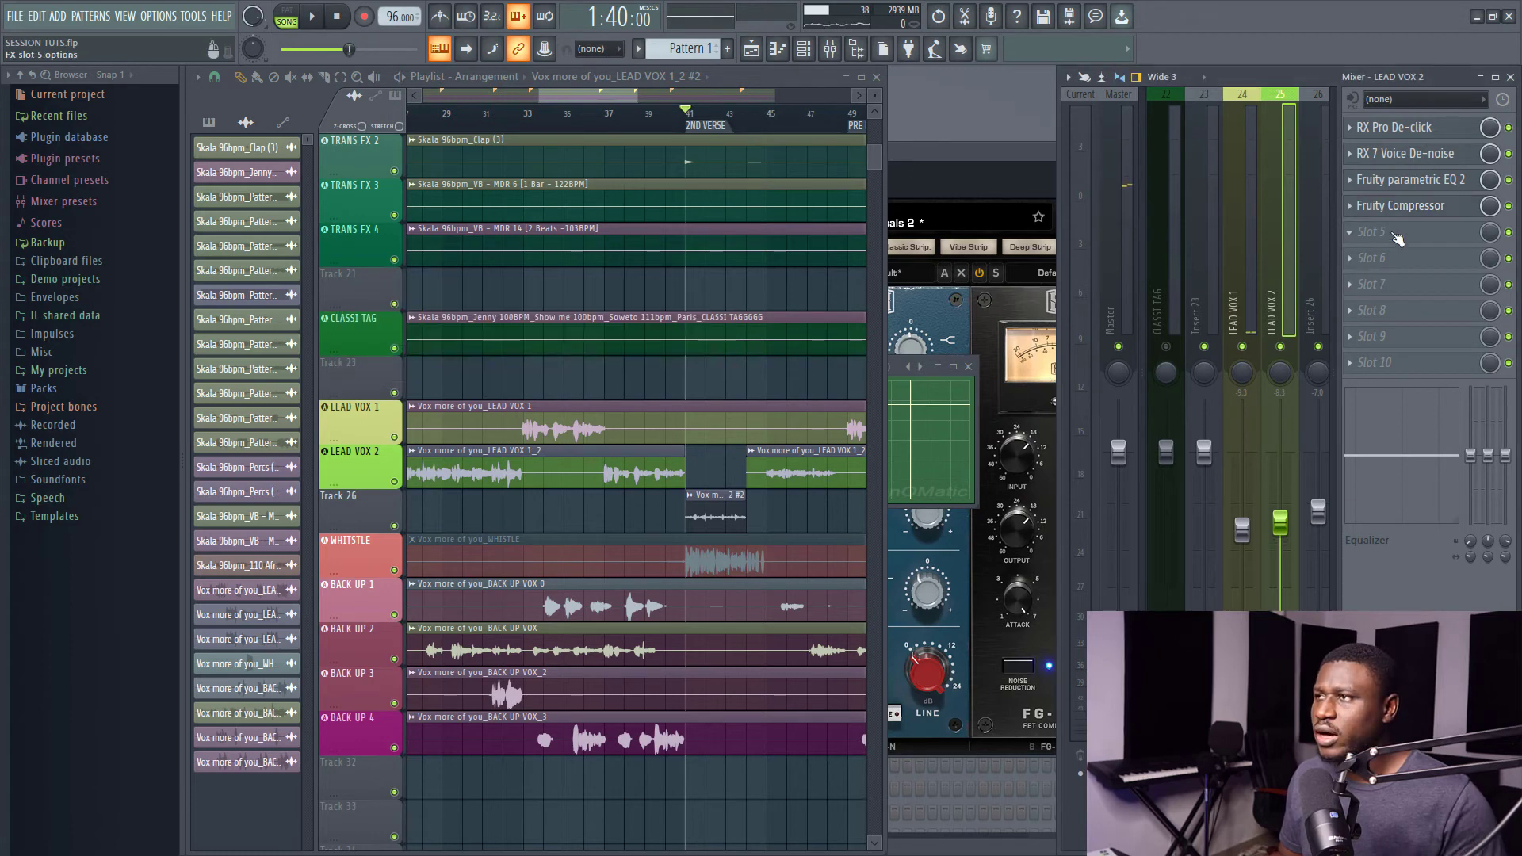
pyautogui.click(1397, 239)
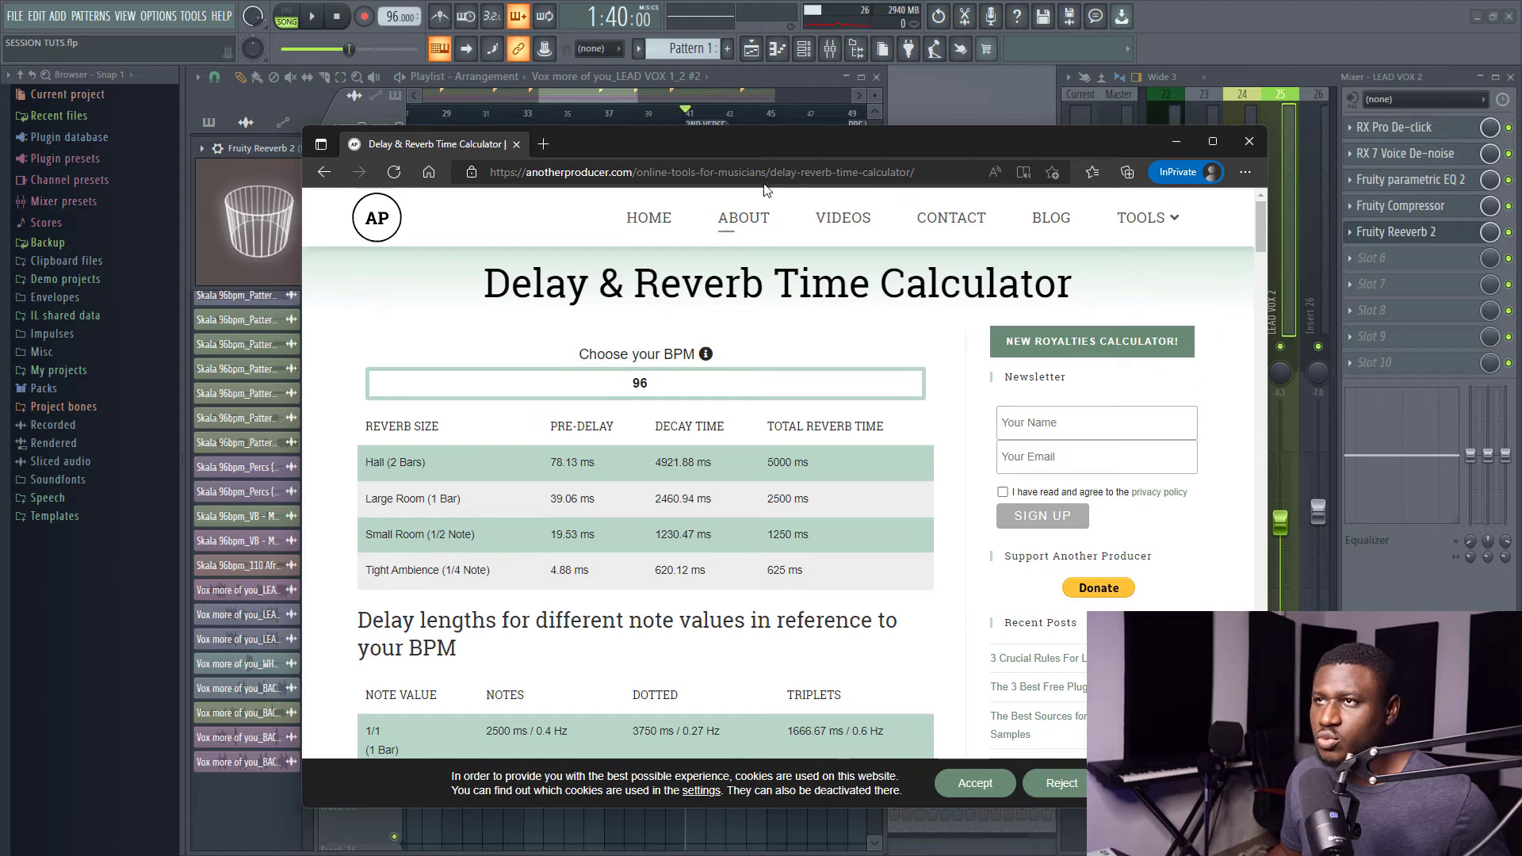
# Move the reverb time calculator out of the way, set LEAD VOX 2's reverb wet level to 12% during playback, and close the reverb.
pyautogui.moveTo(774, 146); pyautogui.dragTo(1521, 333)
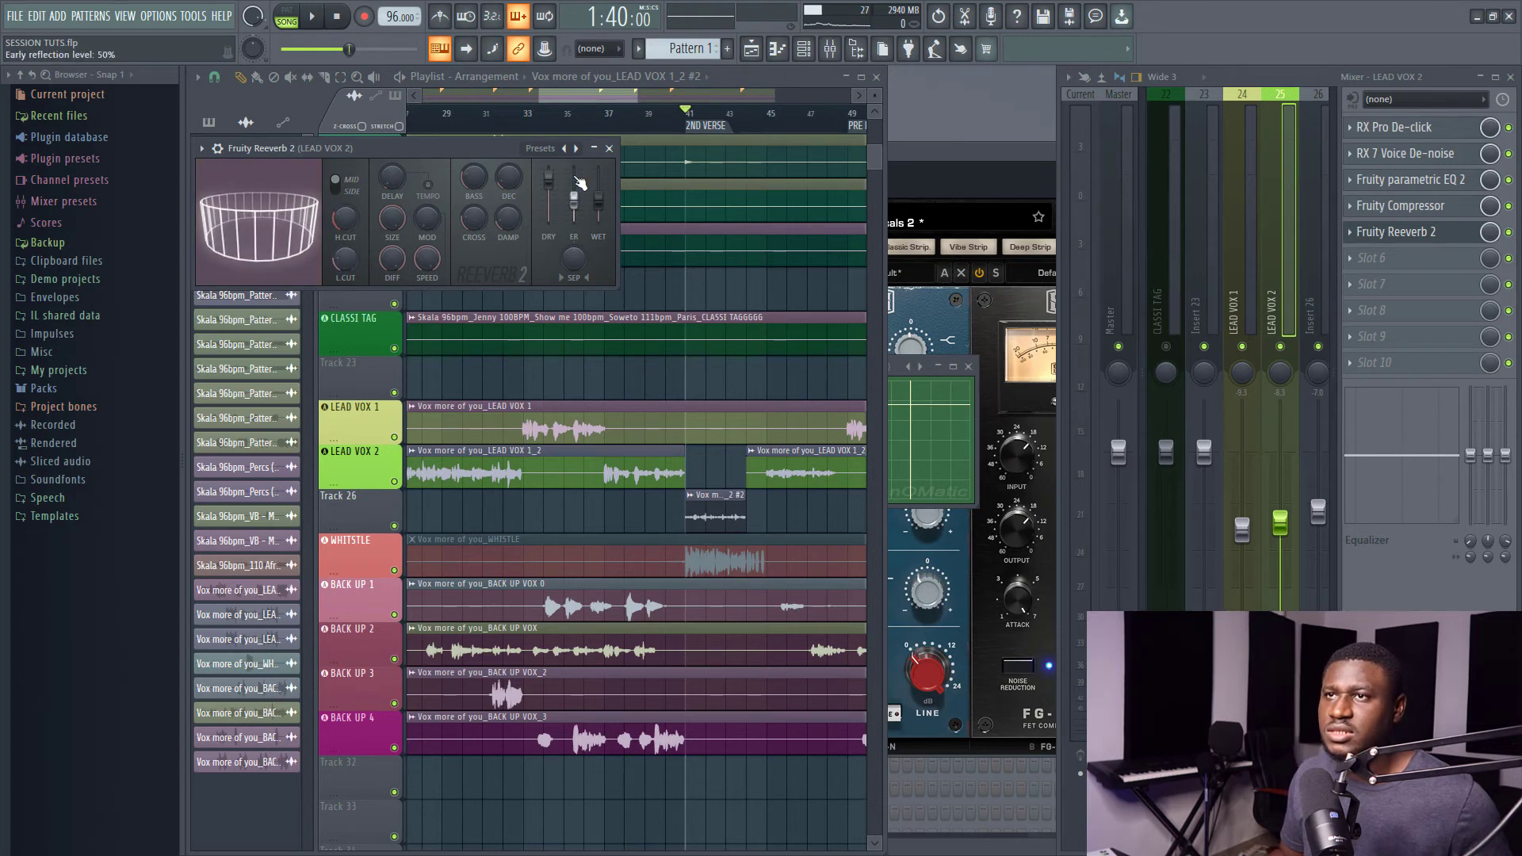
pyautogui.press('space')
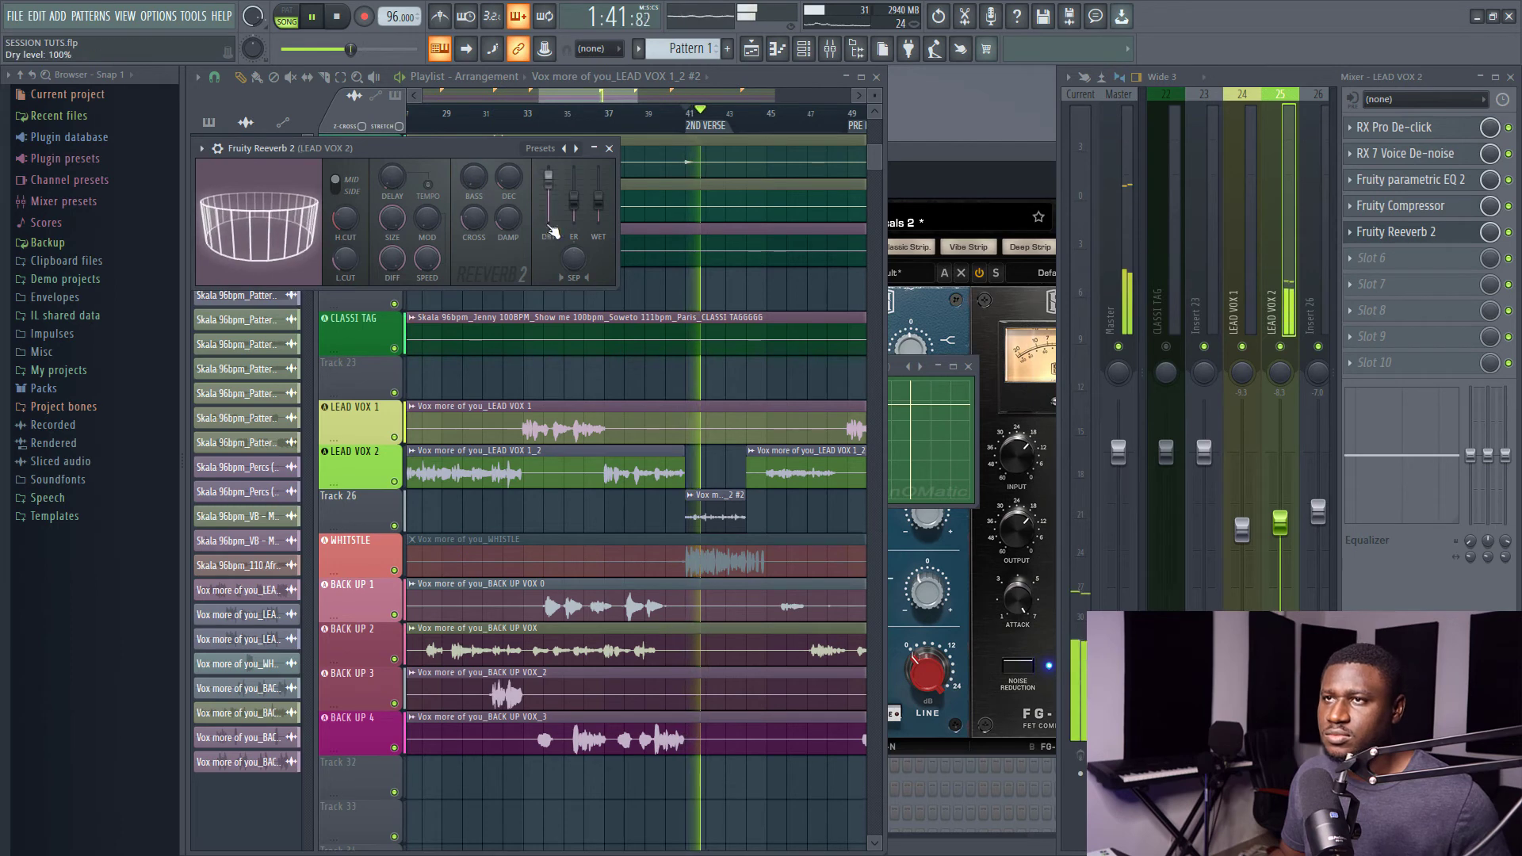
pyautogui.moveTo(598, 199); pyautogui.dragTo(598, 216)
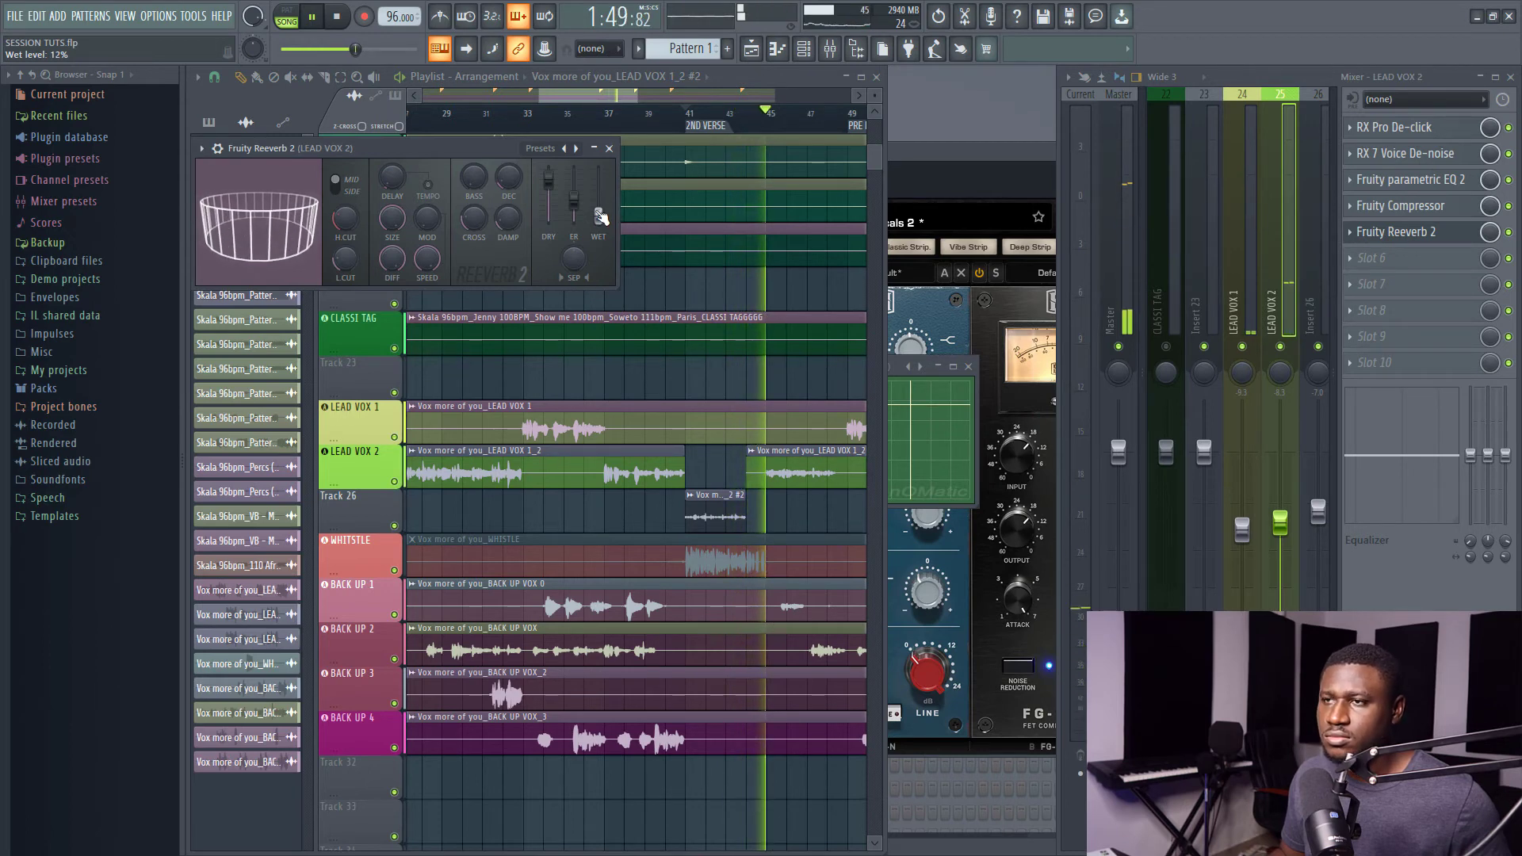
pyautogui.click(608, 148)
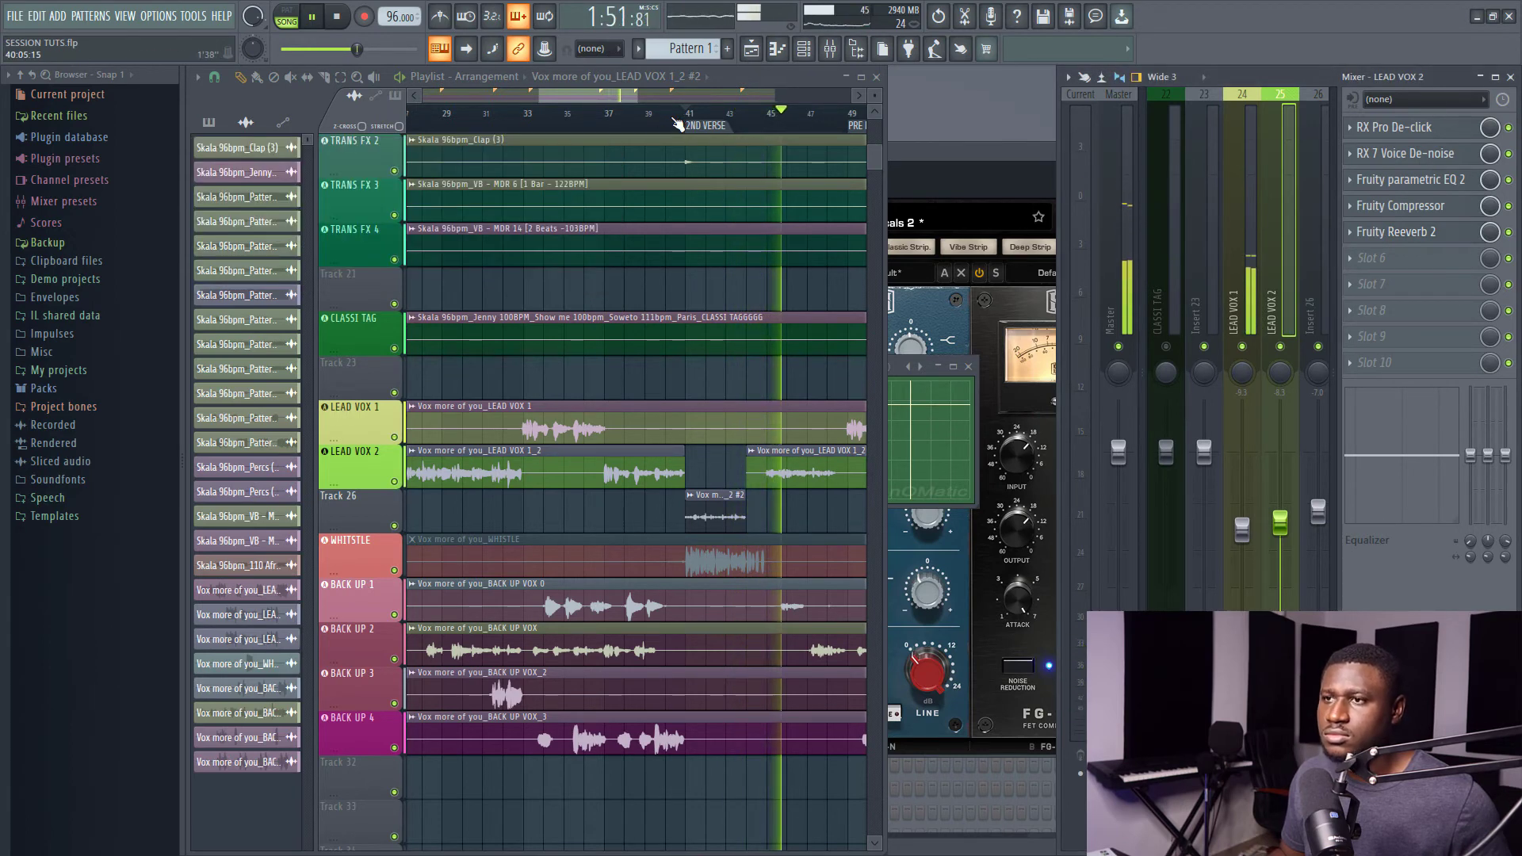
# Replay the passage leading into the second verse and lower the LEAD VOX 2 mixer fader slightly.
pyautogui.click(646, 115)
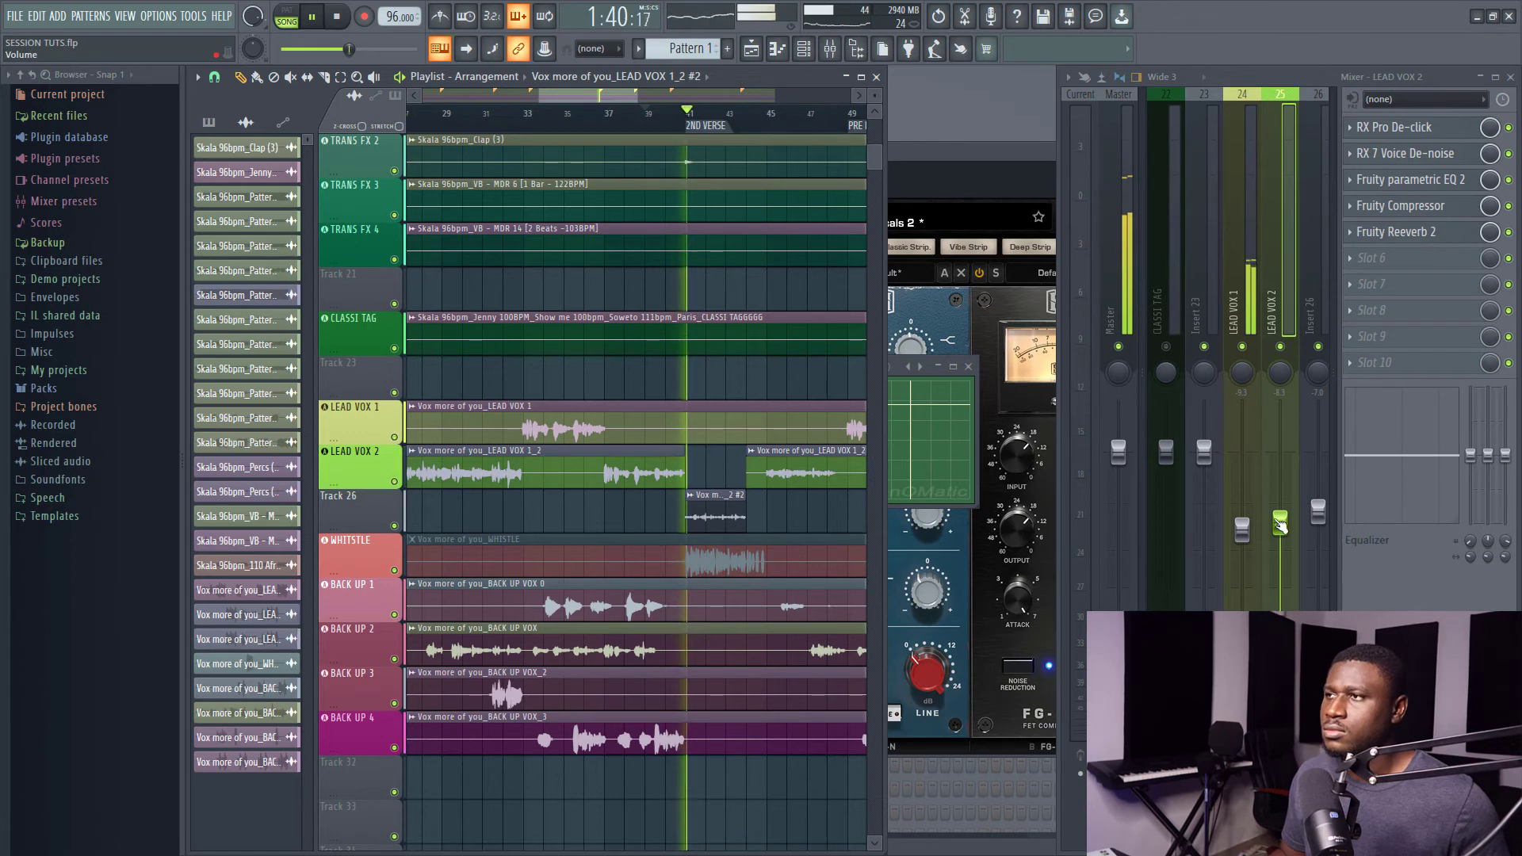
pyautogui.moveTo(1279, 523); pyautogui.dragTo(1278, 535)
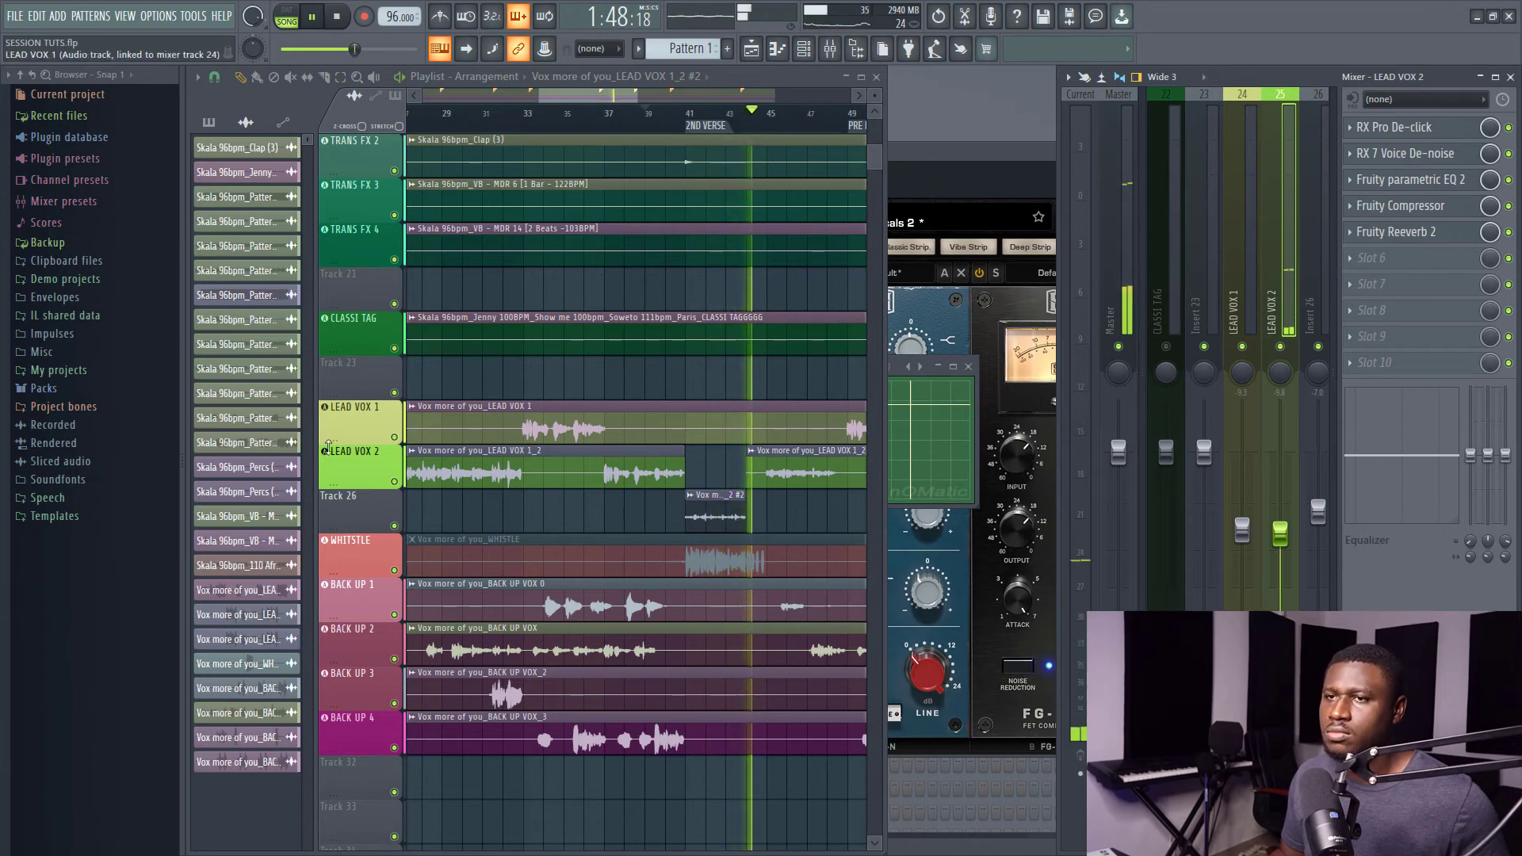
# Unmute the WHISTLE clip in the playlist and switch back to the Draw tool.
pyautogui.click(293, 83)
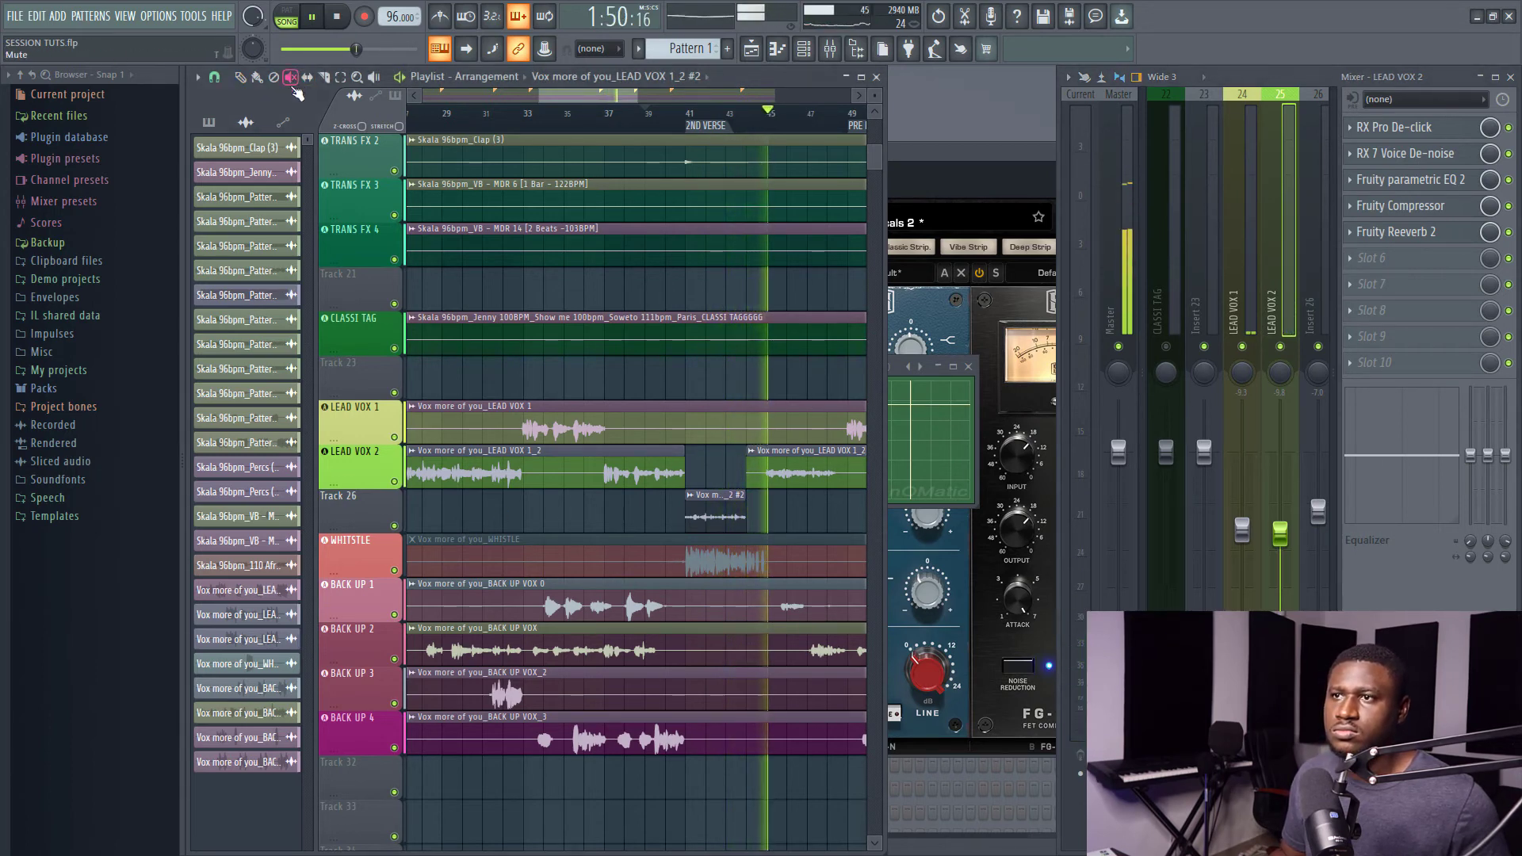
pyautogui.click(711, 570)
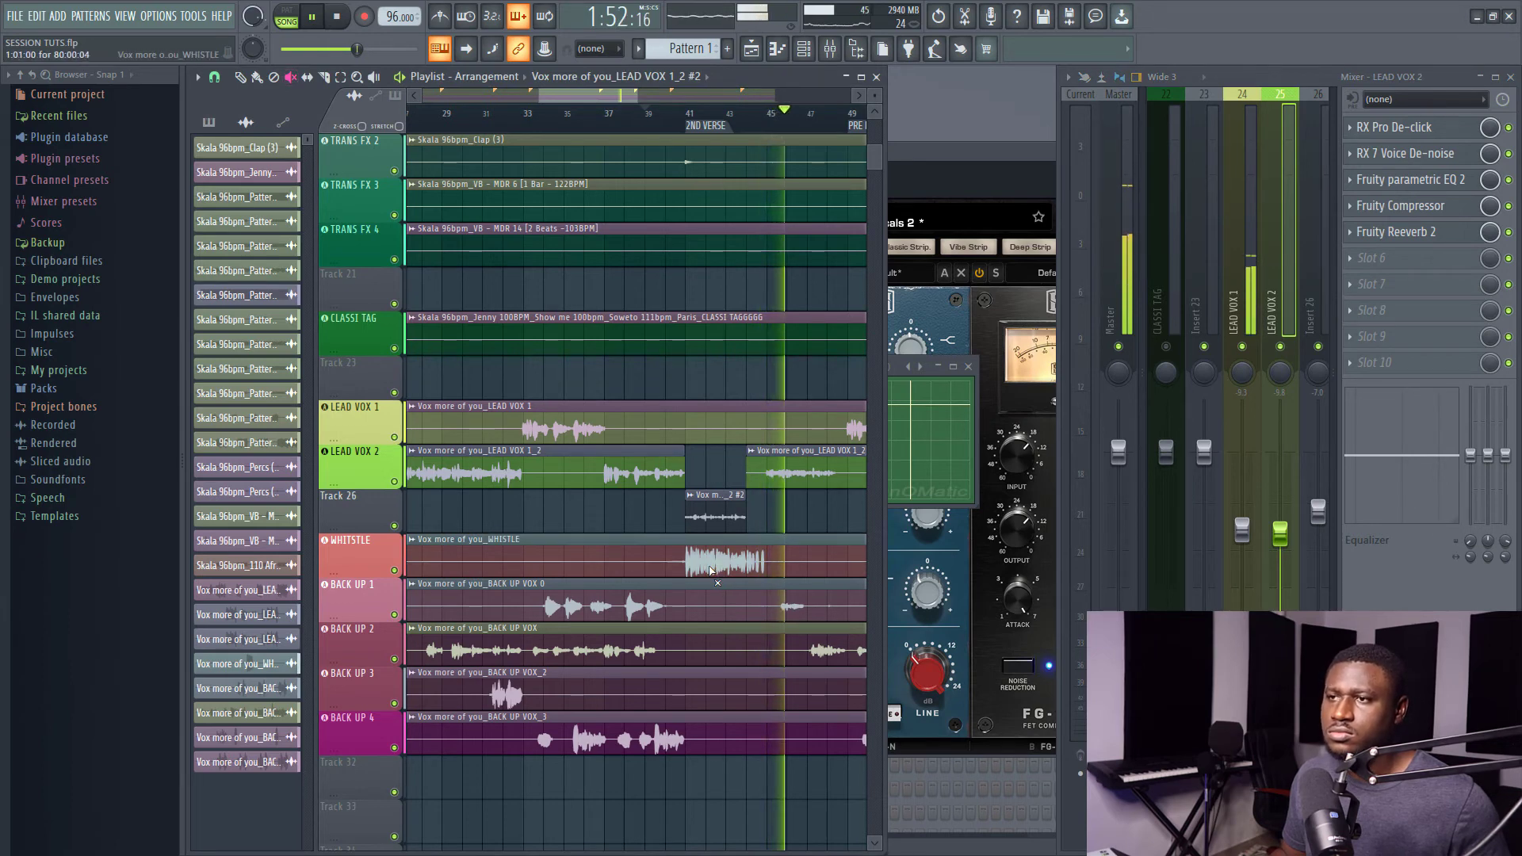
pyautogui.click(241, 79)
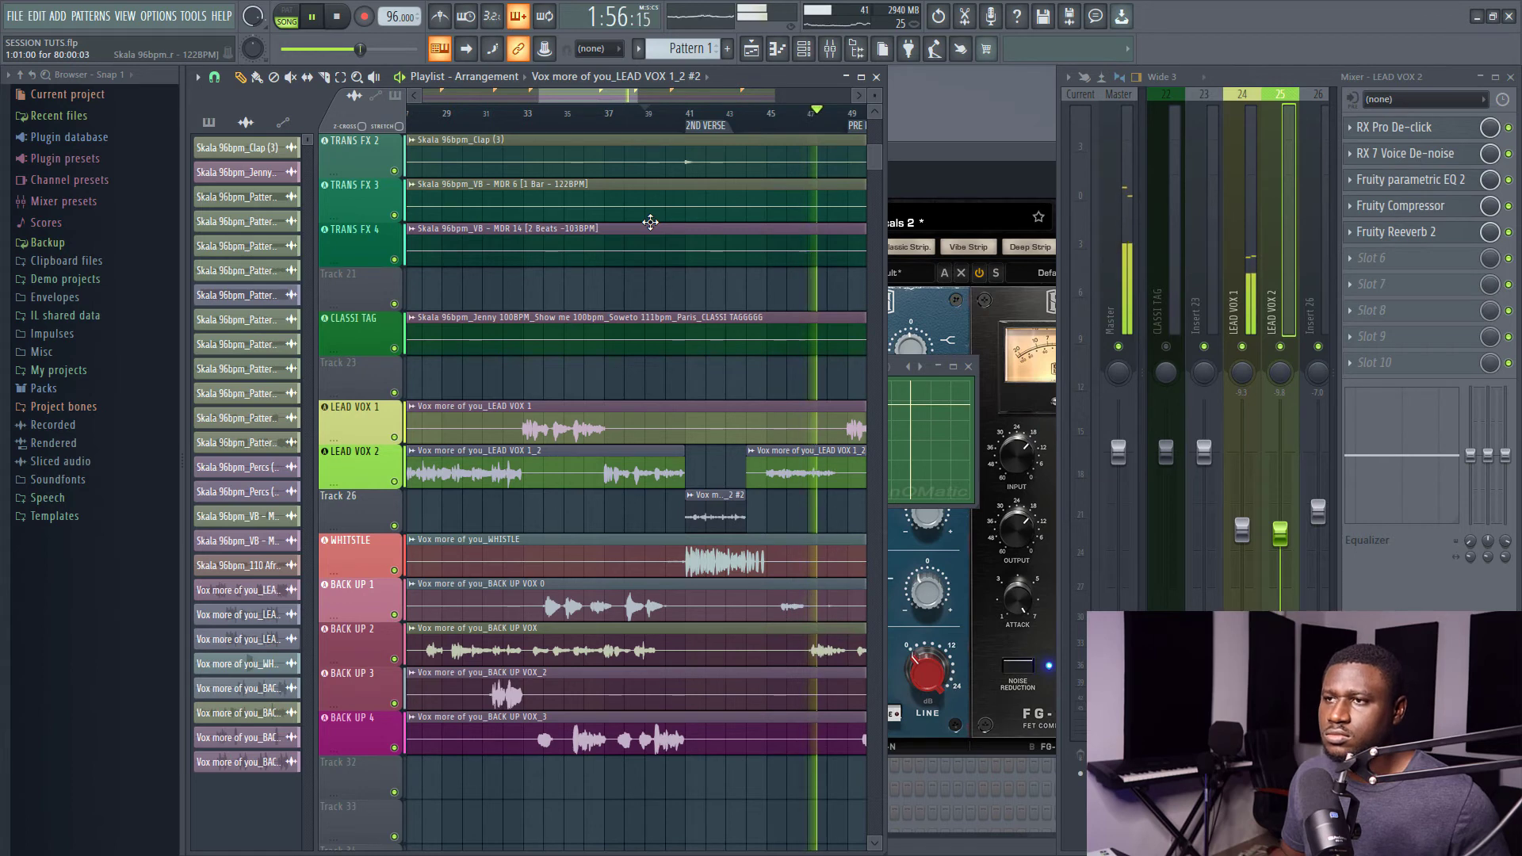
# Replay the song from the 2ND VERSE marker and bring up the mixer track of the WHISTLE clip.
pyautogui.press('space')
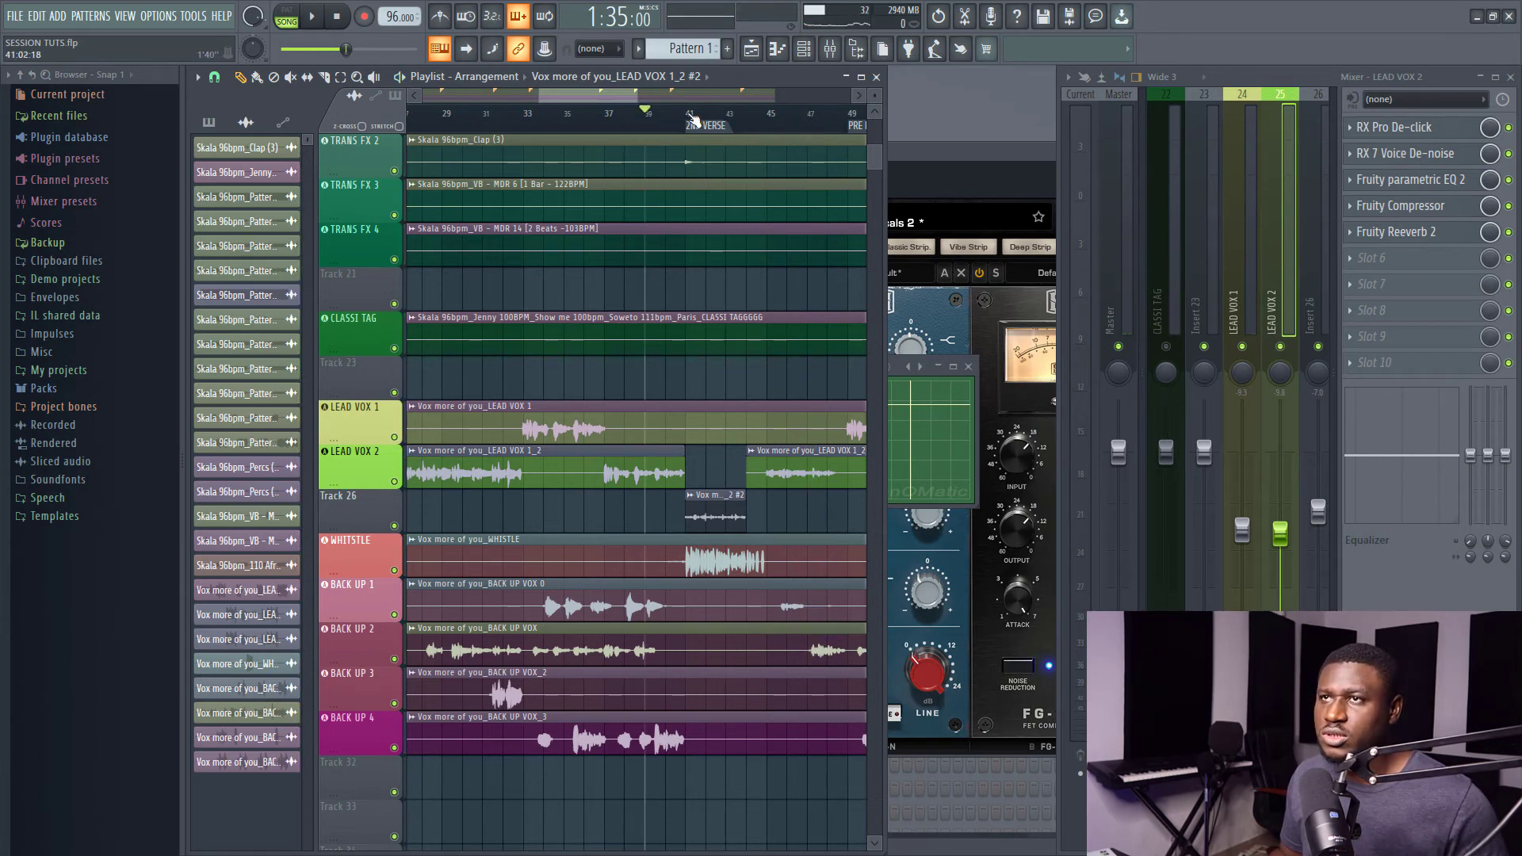
pyautogui.click(690, 116)
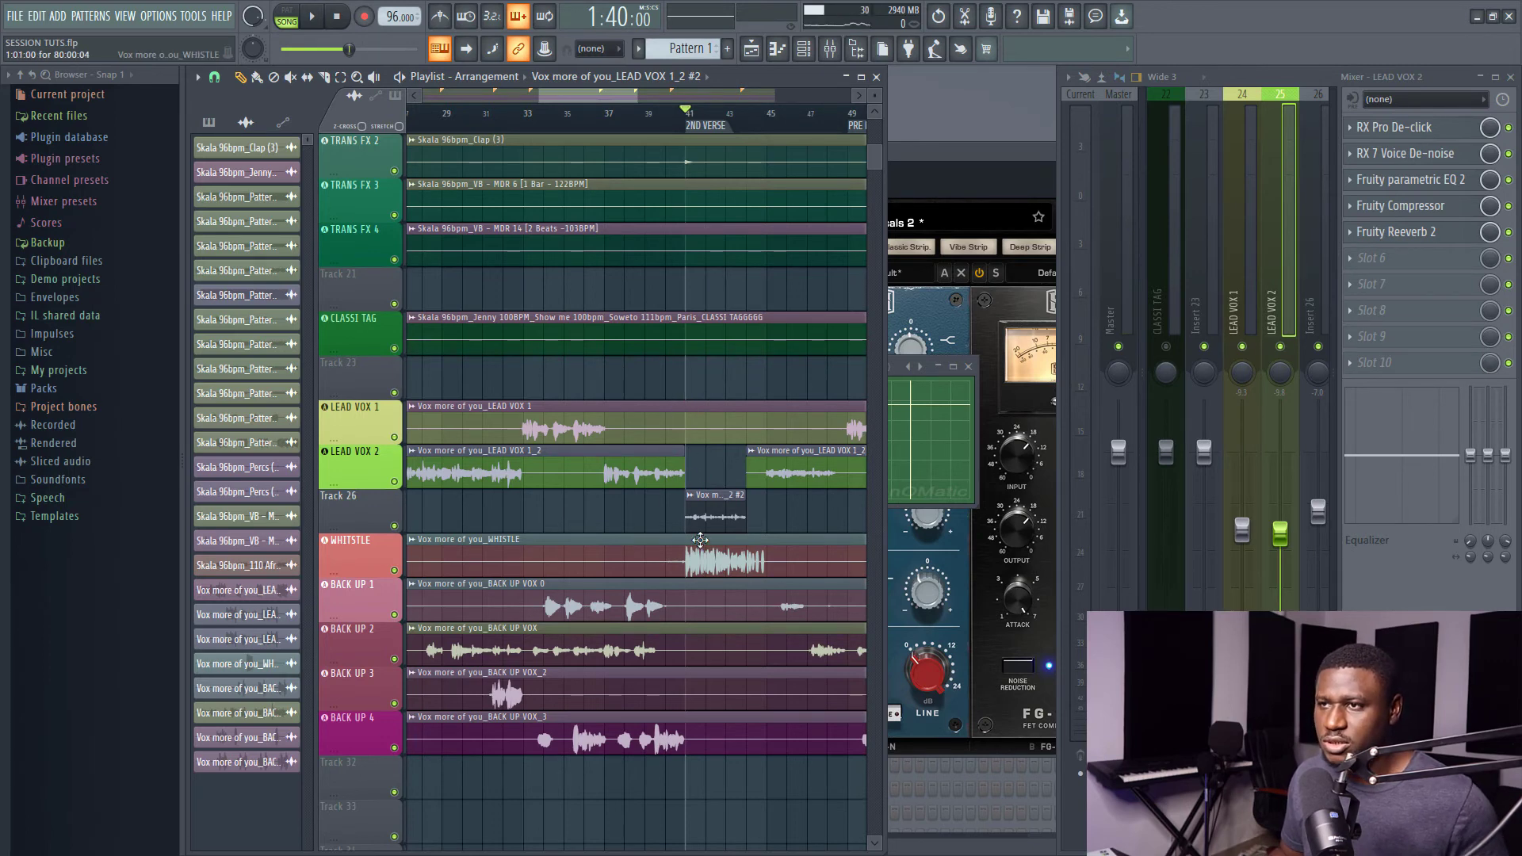
pyautogui.press('space')
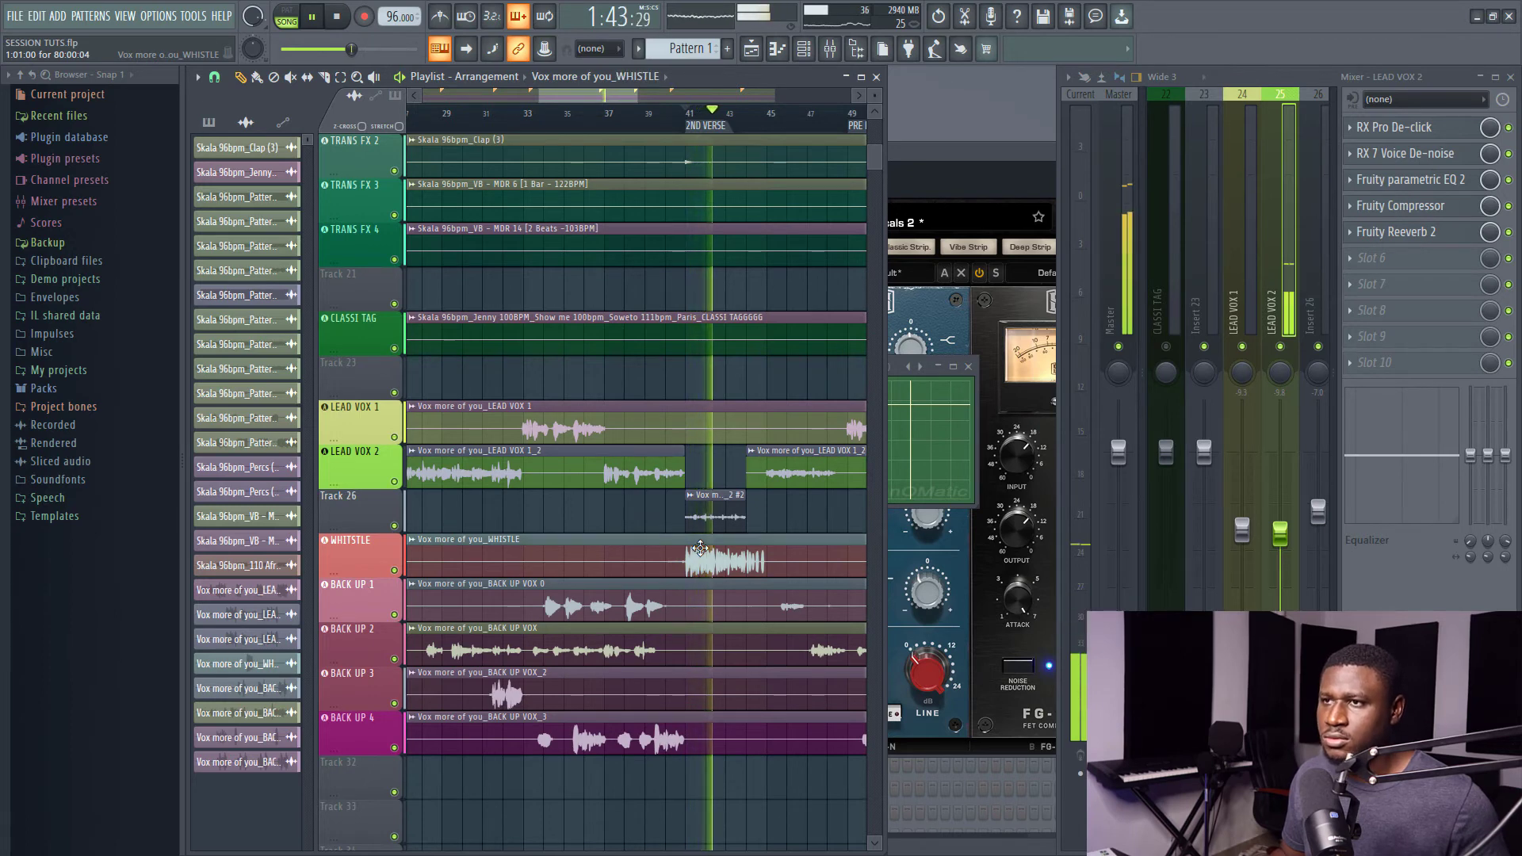
pyautogui.doubleClick(700, 547)
pyautogui.scroll(-3, 1153, 211)
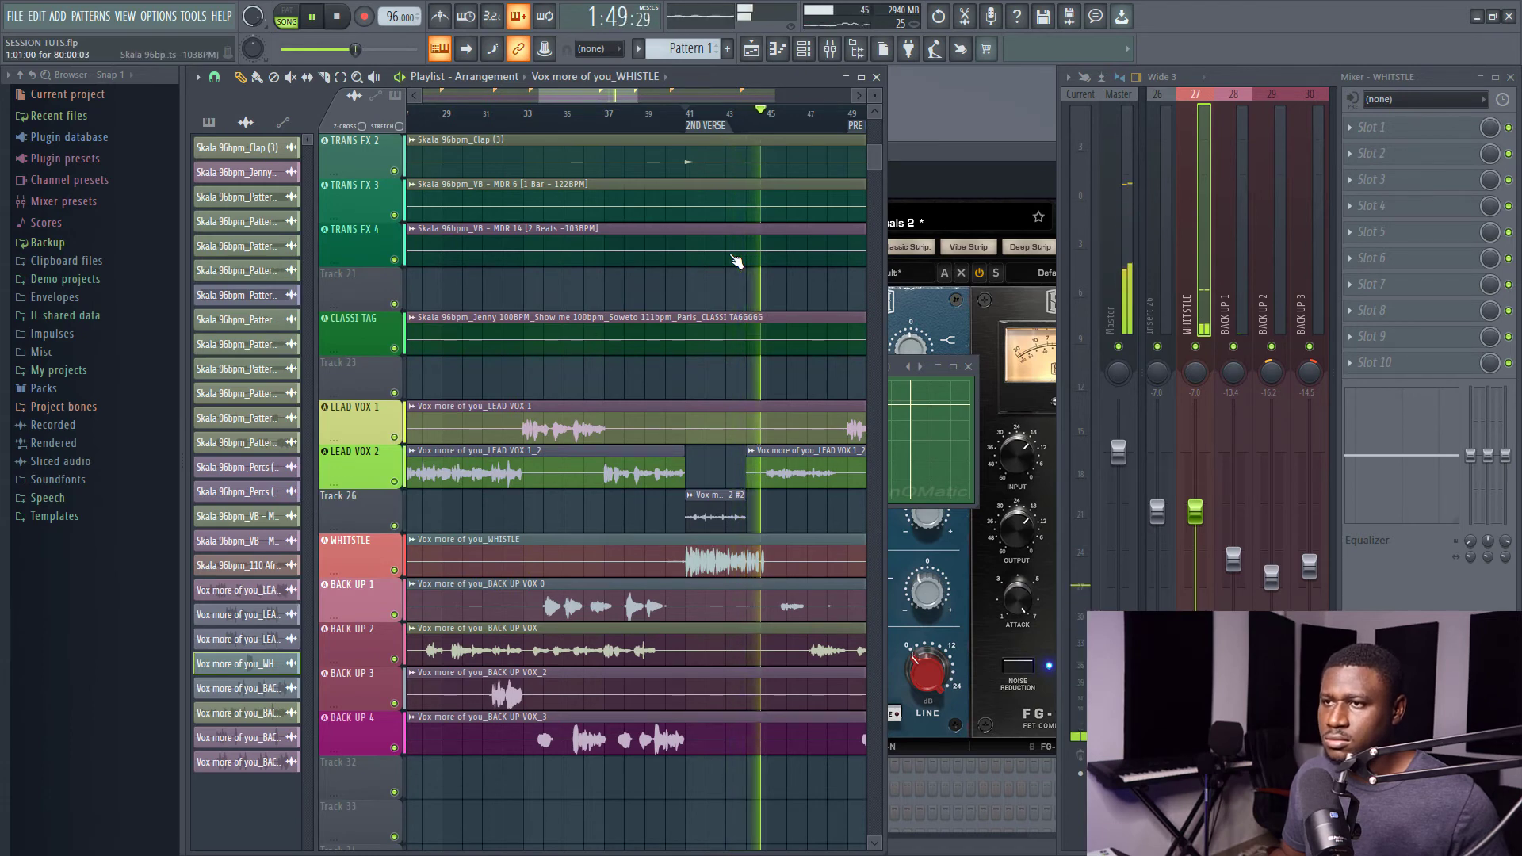
pyautogui.press('space')
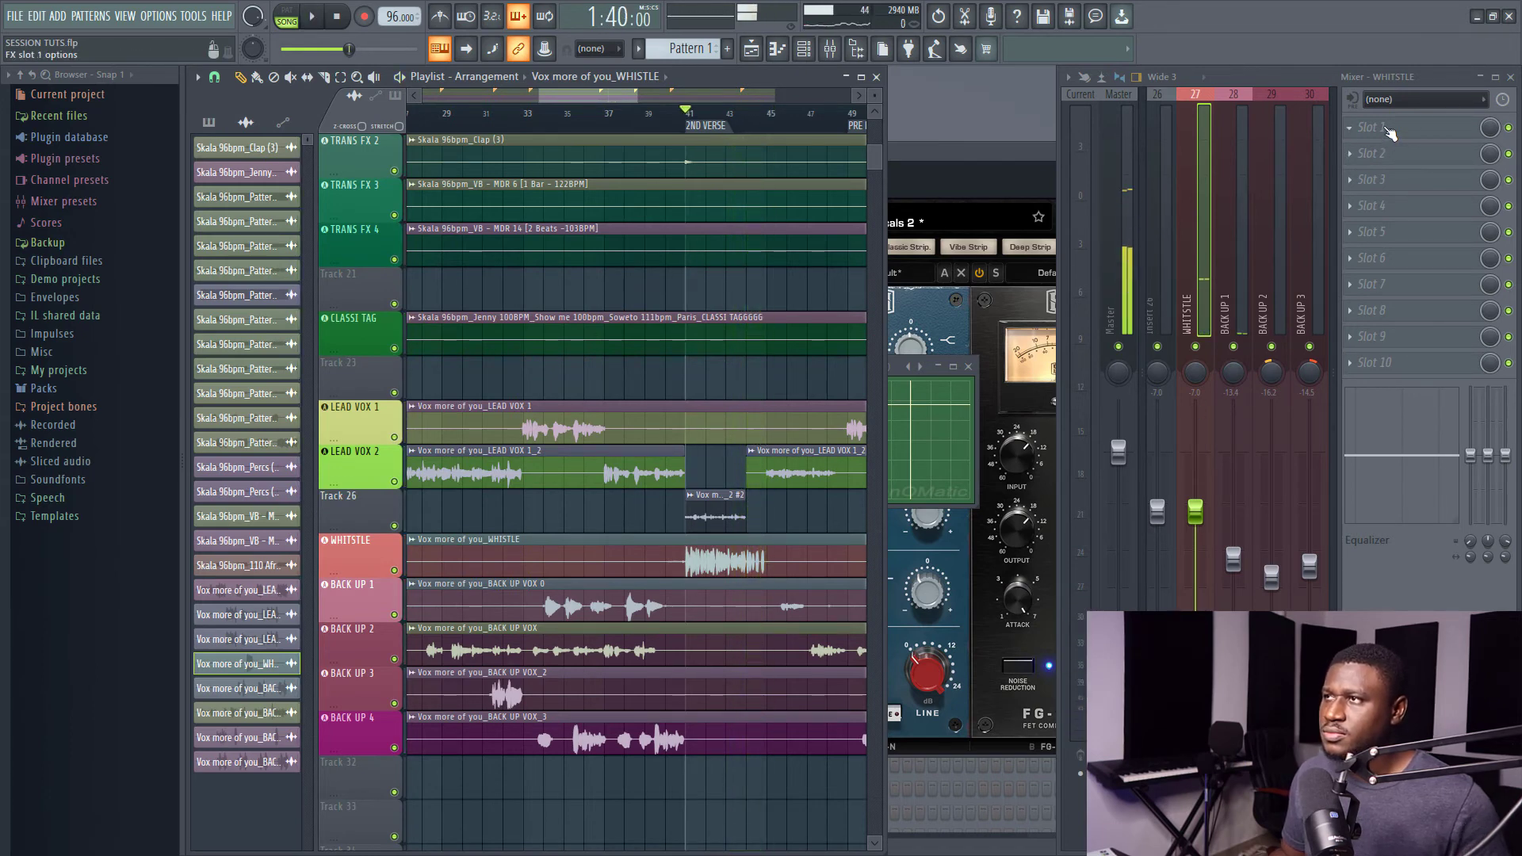
# Load Auto-Tune into slot 1 of the WHITSTLE mixer track and set its input type to Instrument.
pyautogui.click(1389, 132)
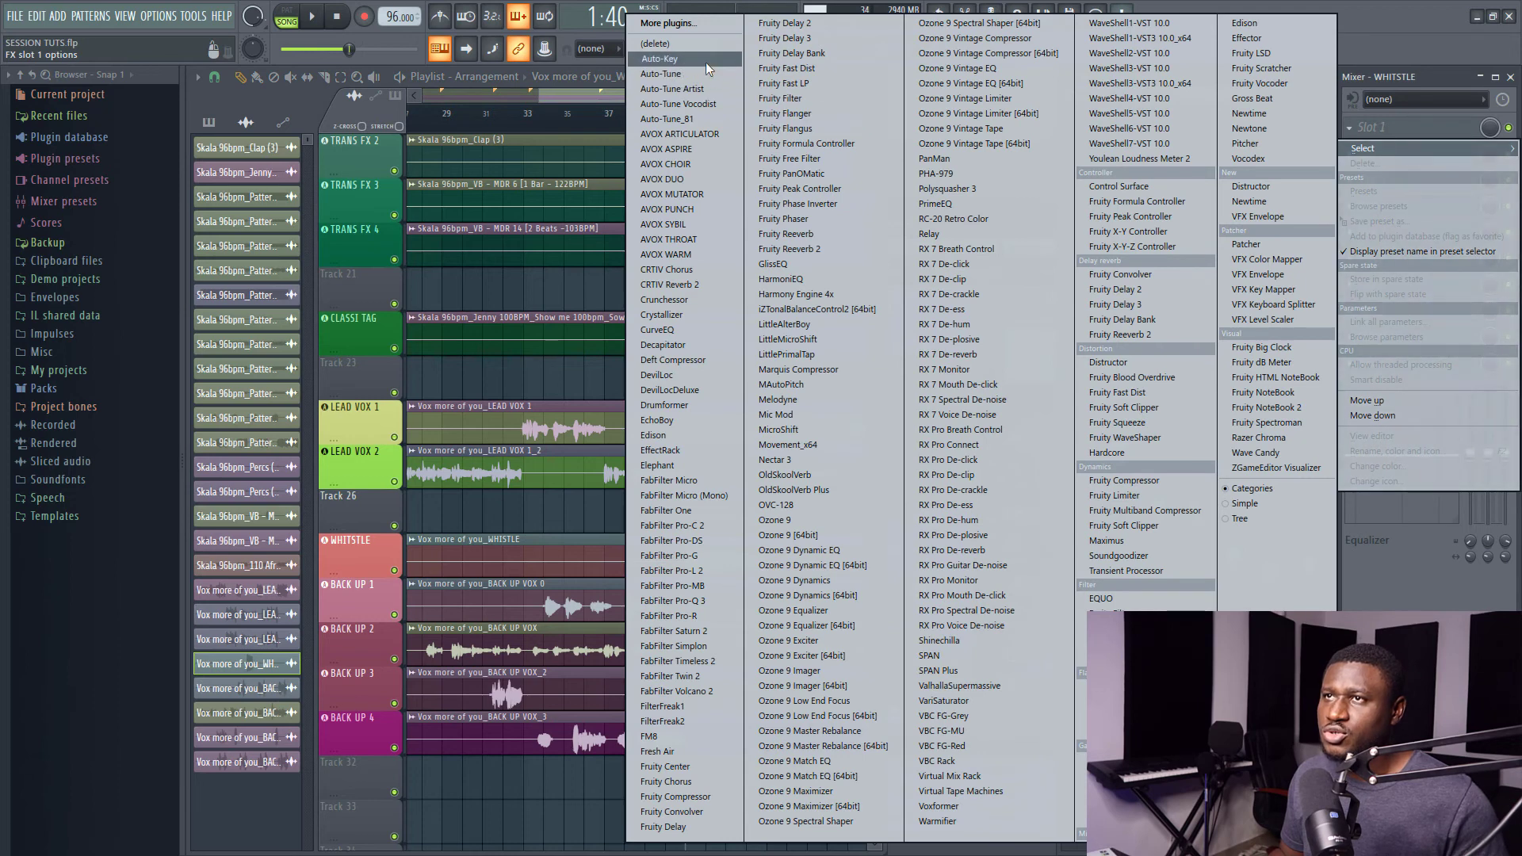
pyautogui.click(675, 76)
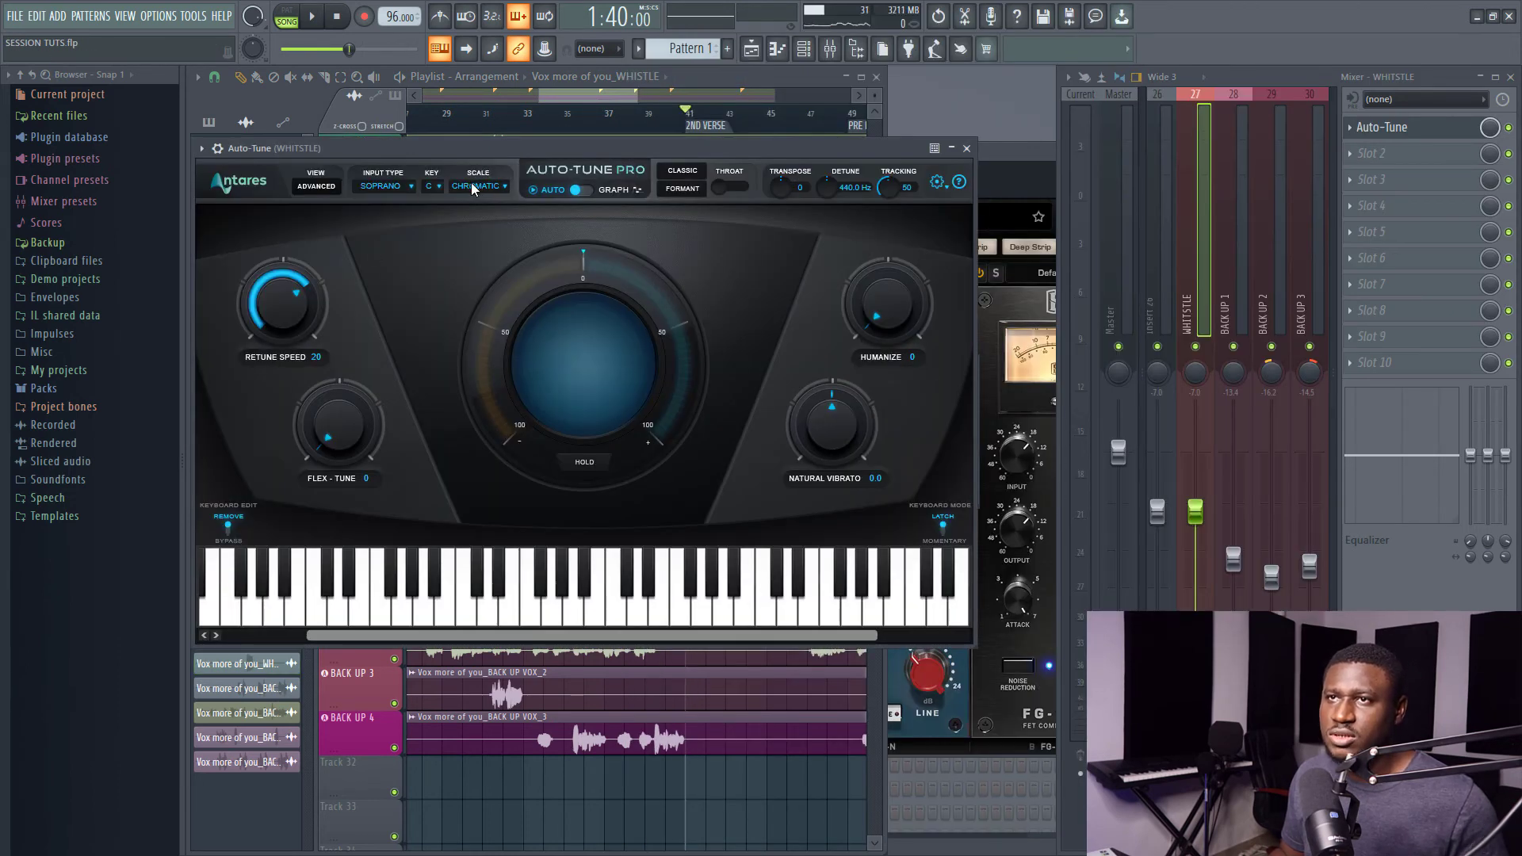
pyautogui.click(392, 194)
pyautogui.click(398, 168)
pyautogui.click(373, 187)
pyautogui.click(396, 243)
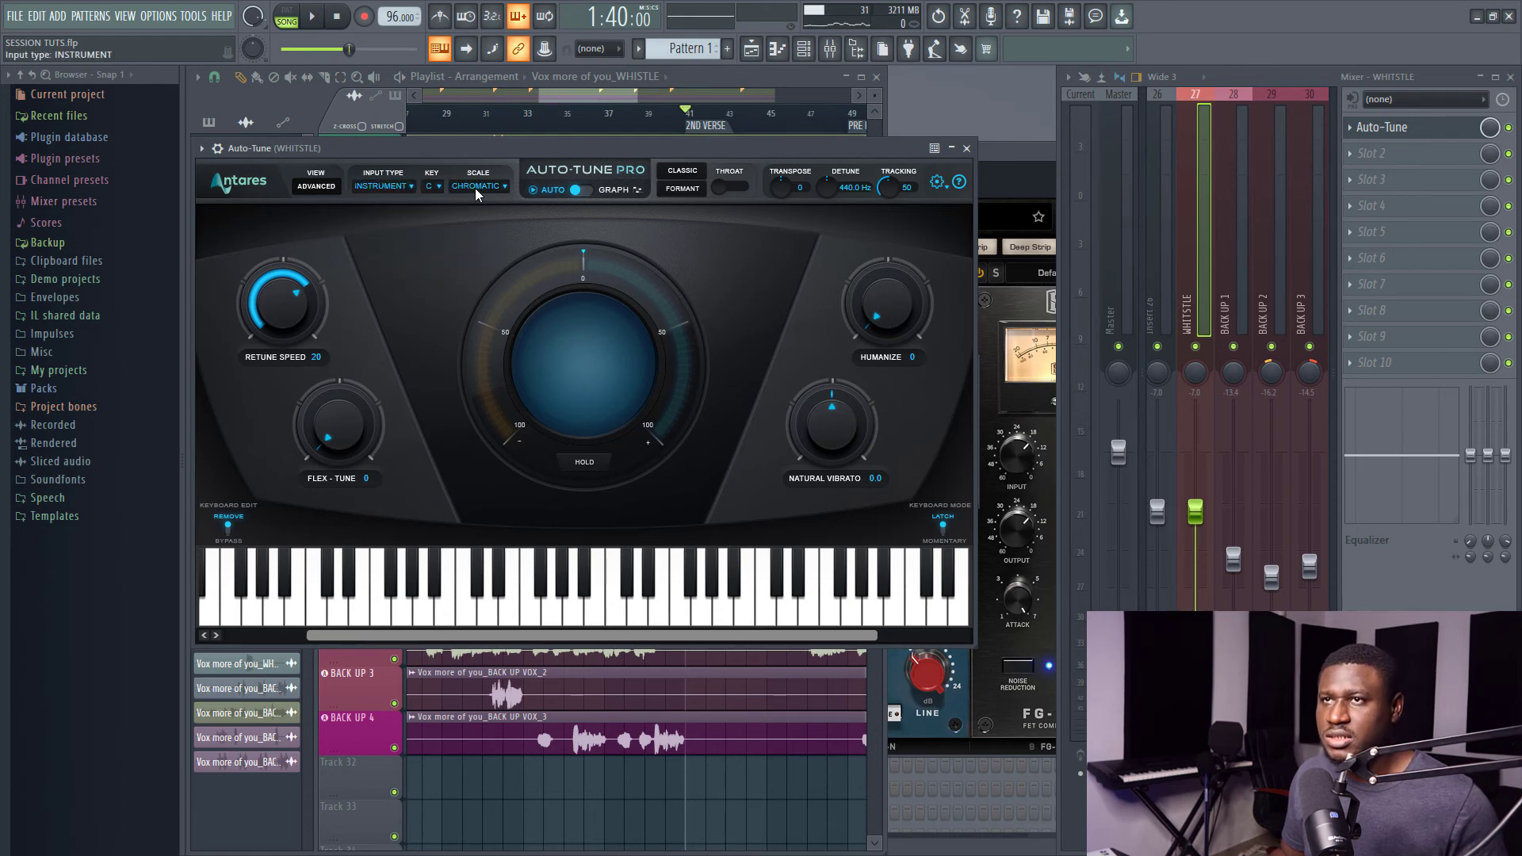
# Set Auto-Tune's scale to Minor and open the key choices.
pyautogui.click(371, 188)
pyautogui.click(409, 151)
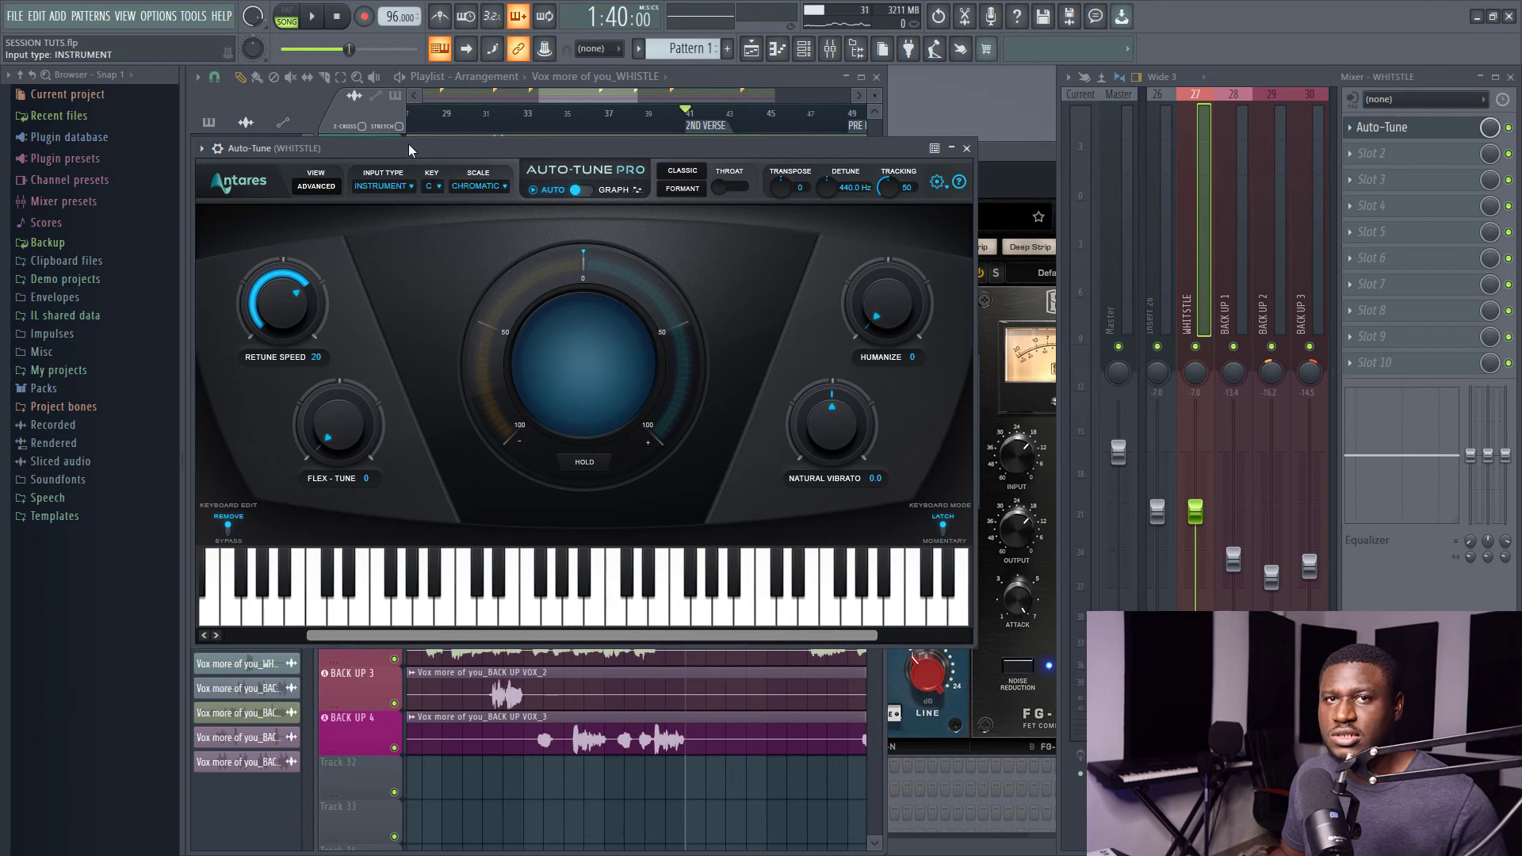
pyautogui.click(479, 188)
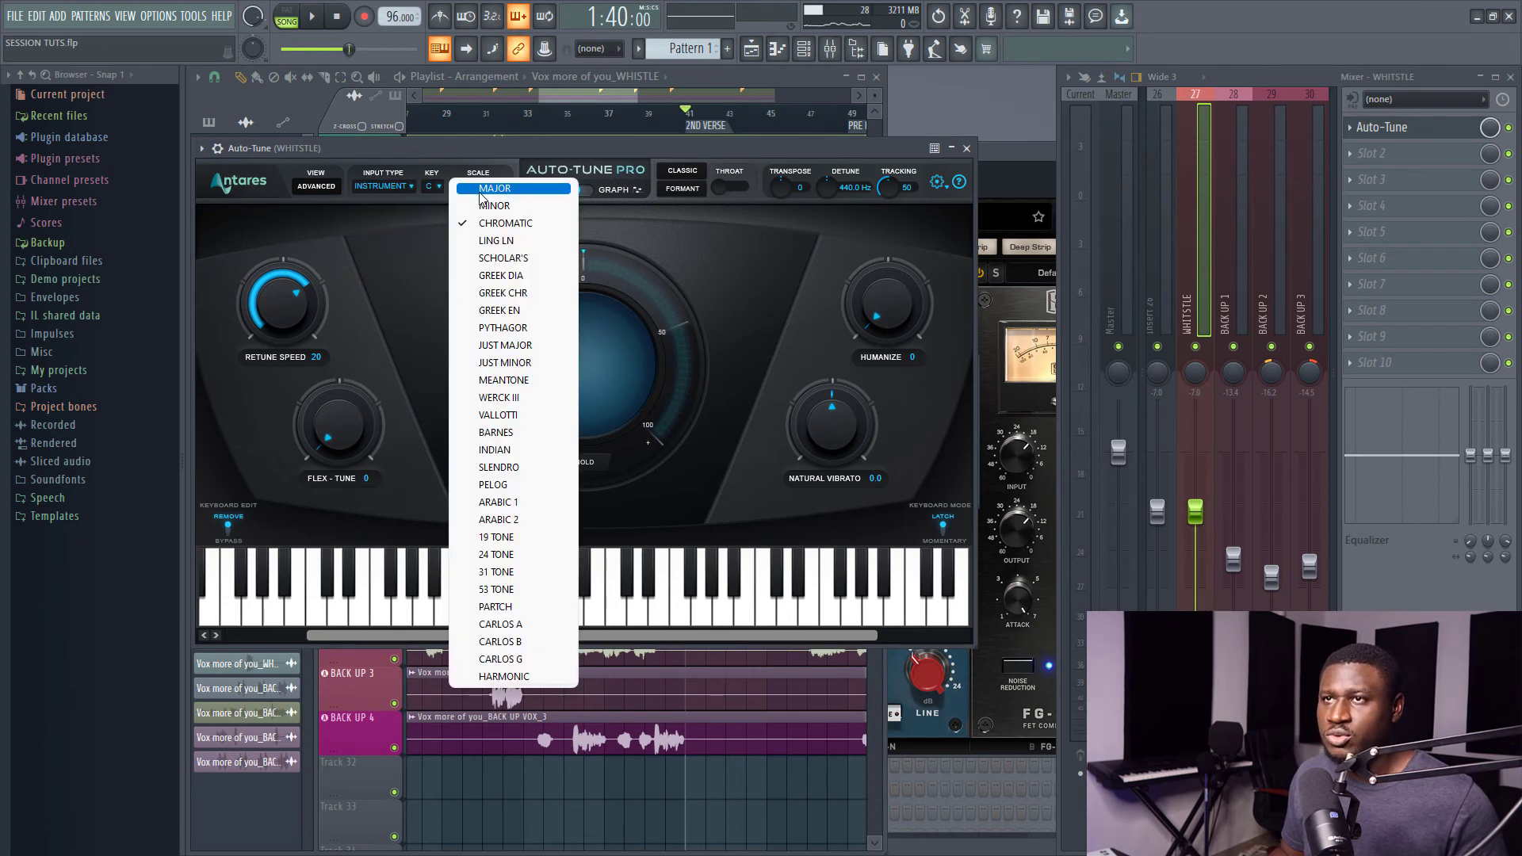
pyautogui.click(494, 205)
pyautogui.click(431, 191)
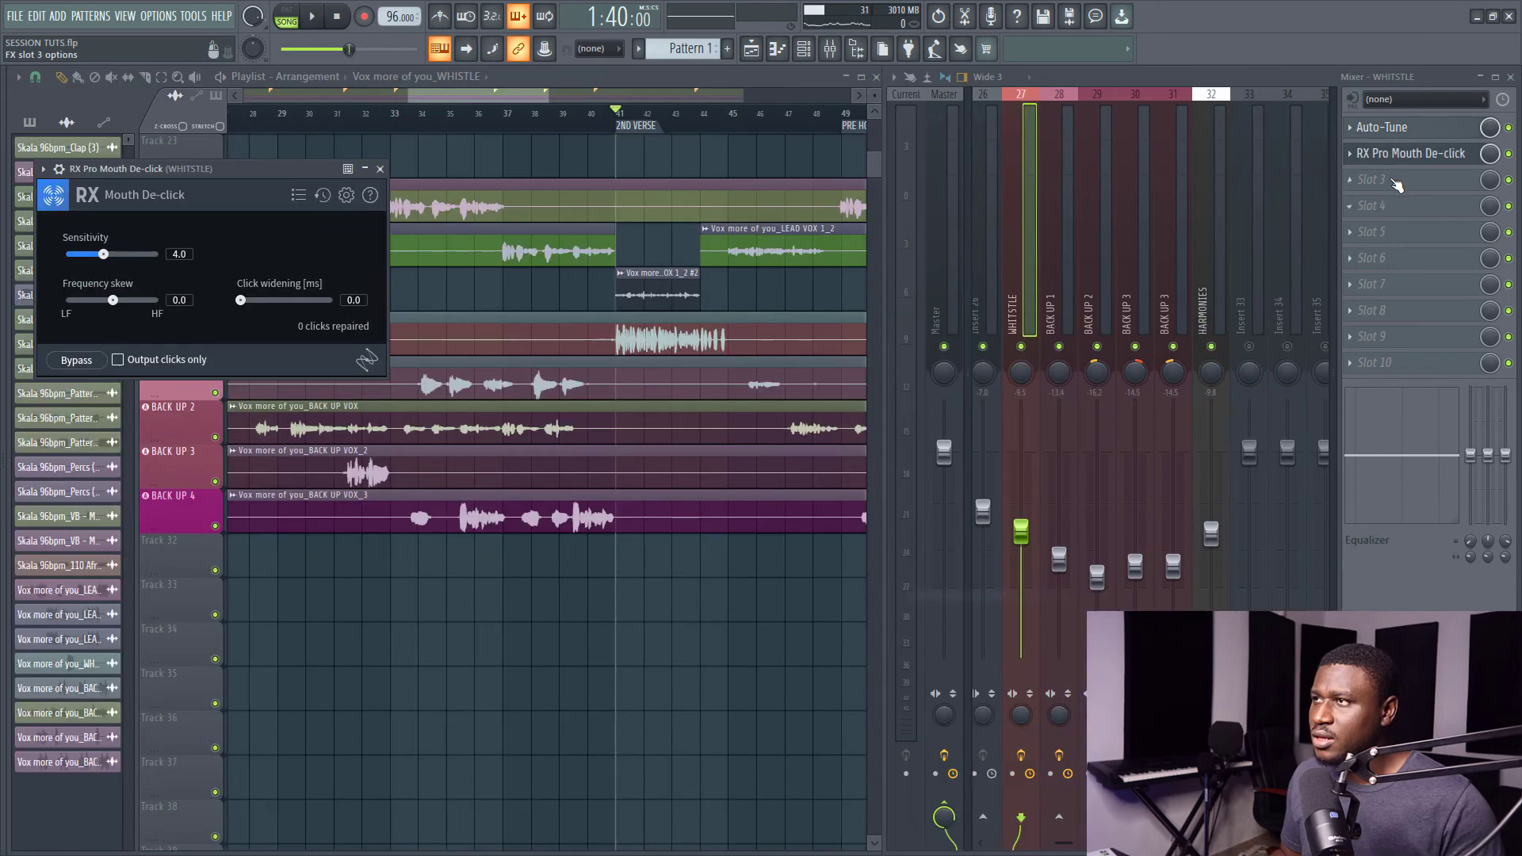
# Load RX Pro Voice De-noise into slot 3 and Fruity Compressor into slot 4 of the WHITSTLE track.
pyautogui.click(1371, 180)
pyautogui.moveTo(1371, 199)
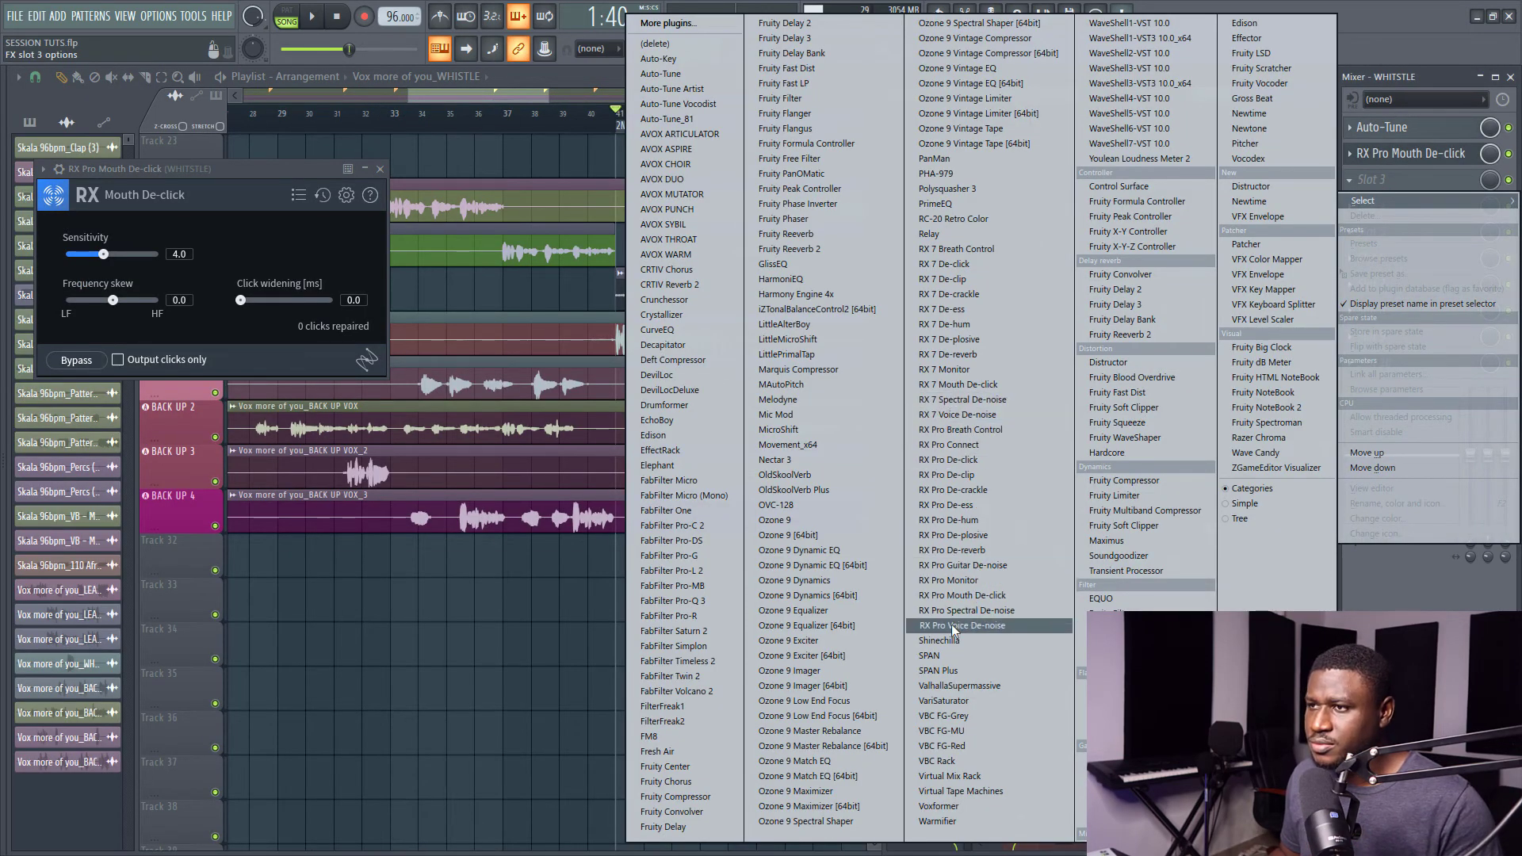
pyautogui.click(954, 626)
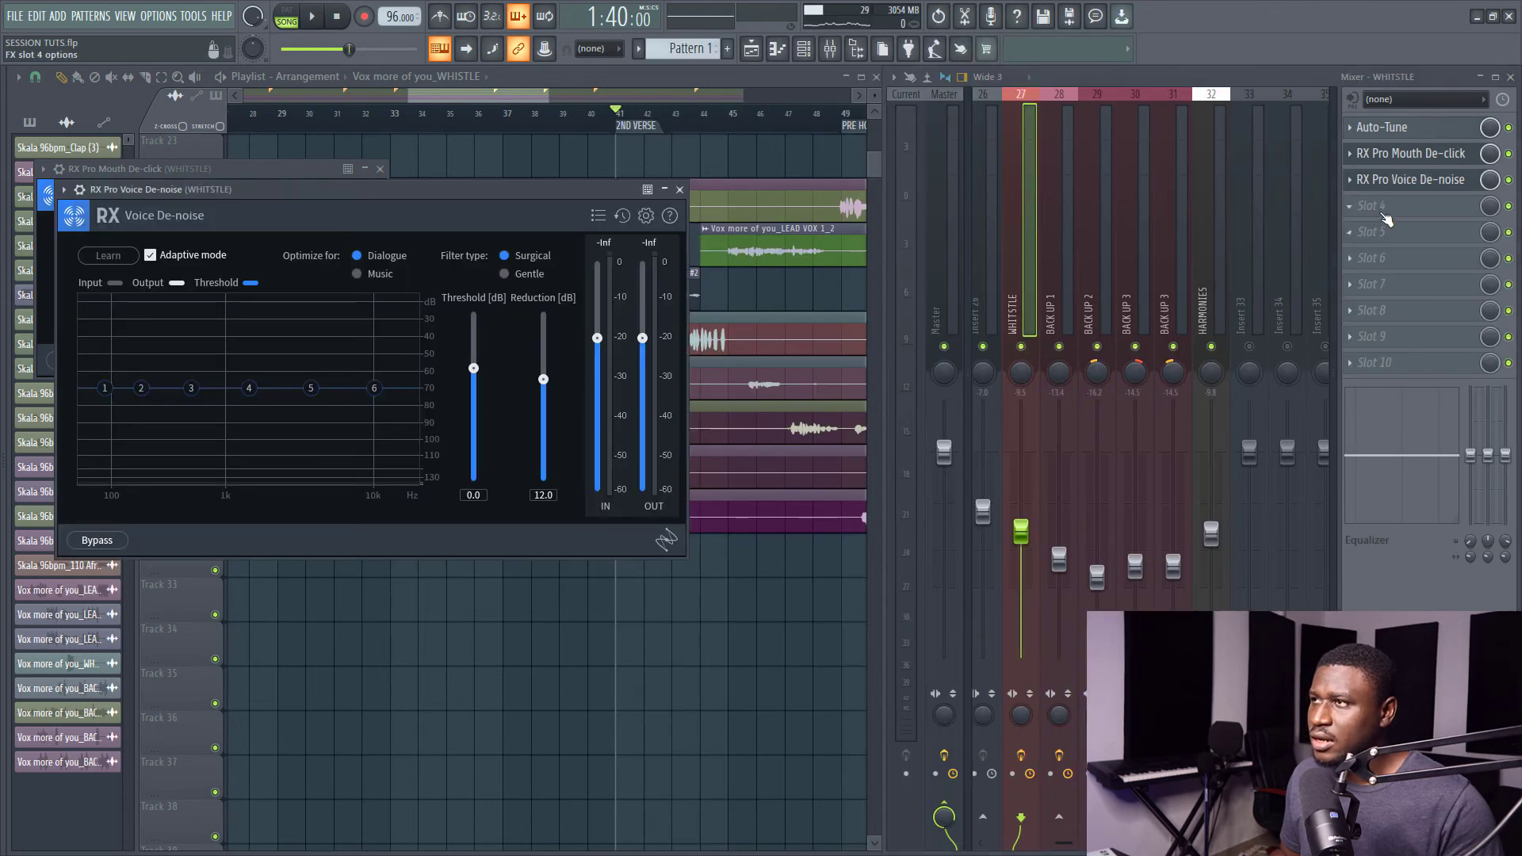
pyautogui.click(1381, 208)
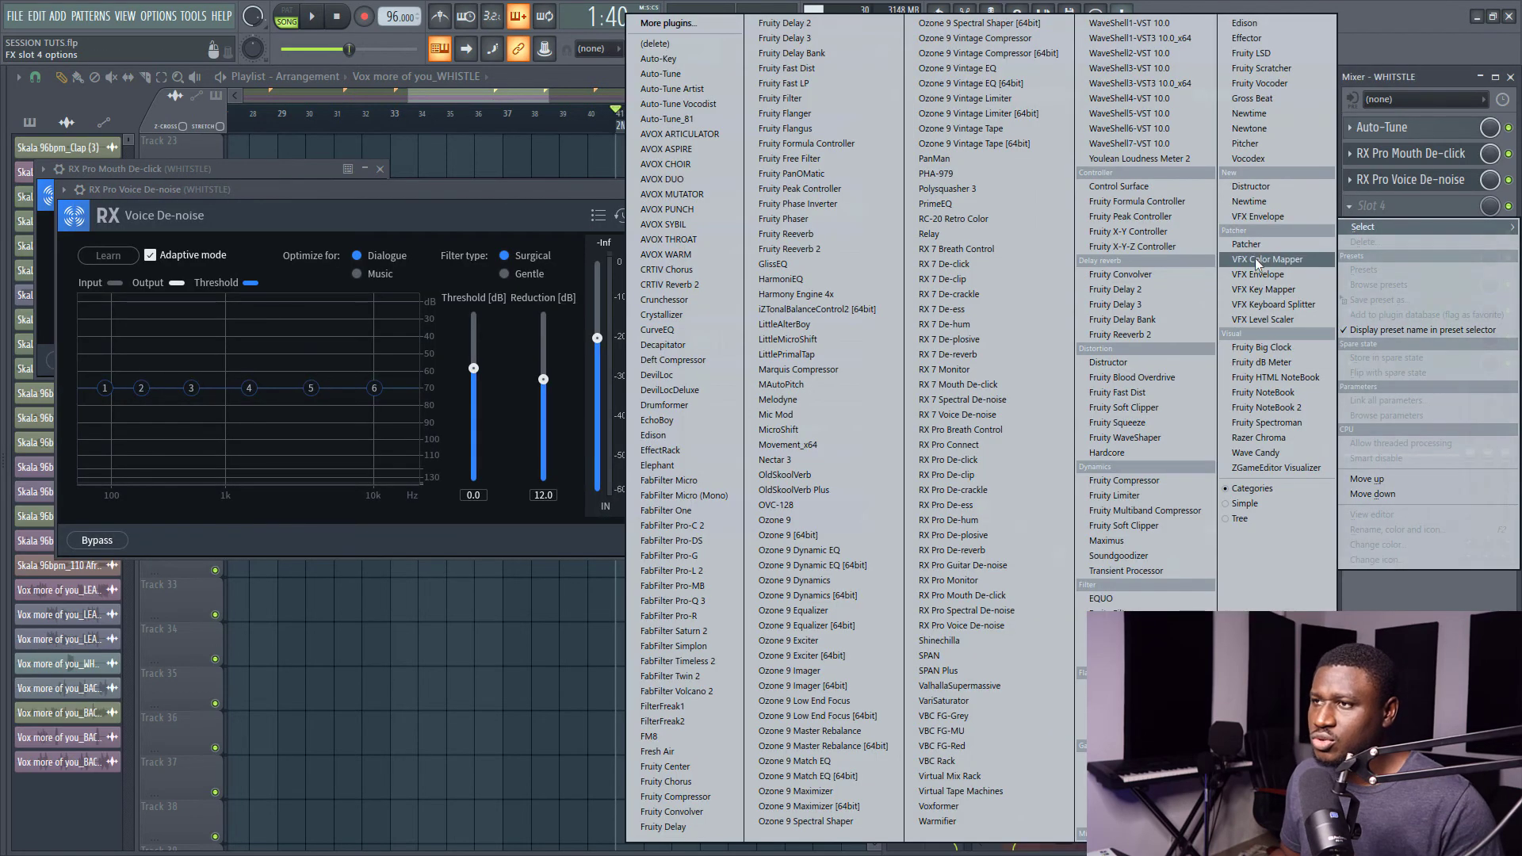
pyautogui.click(1134, 483)
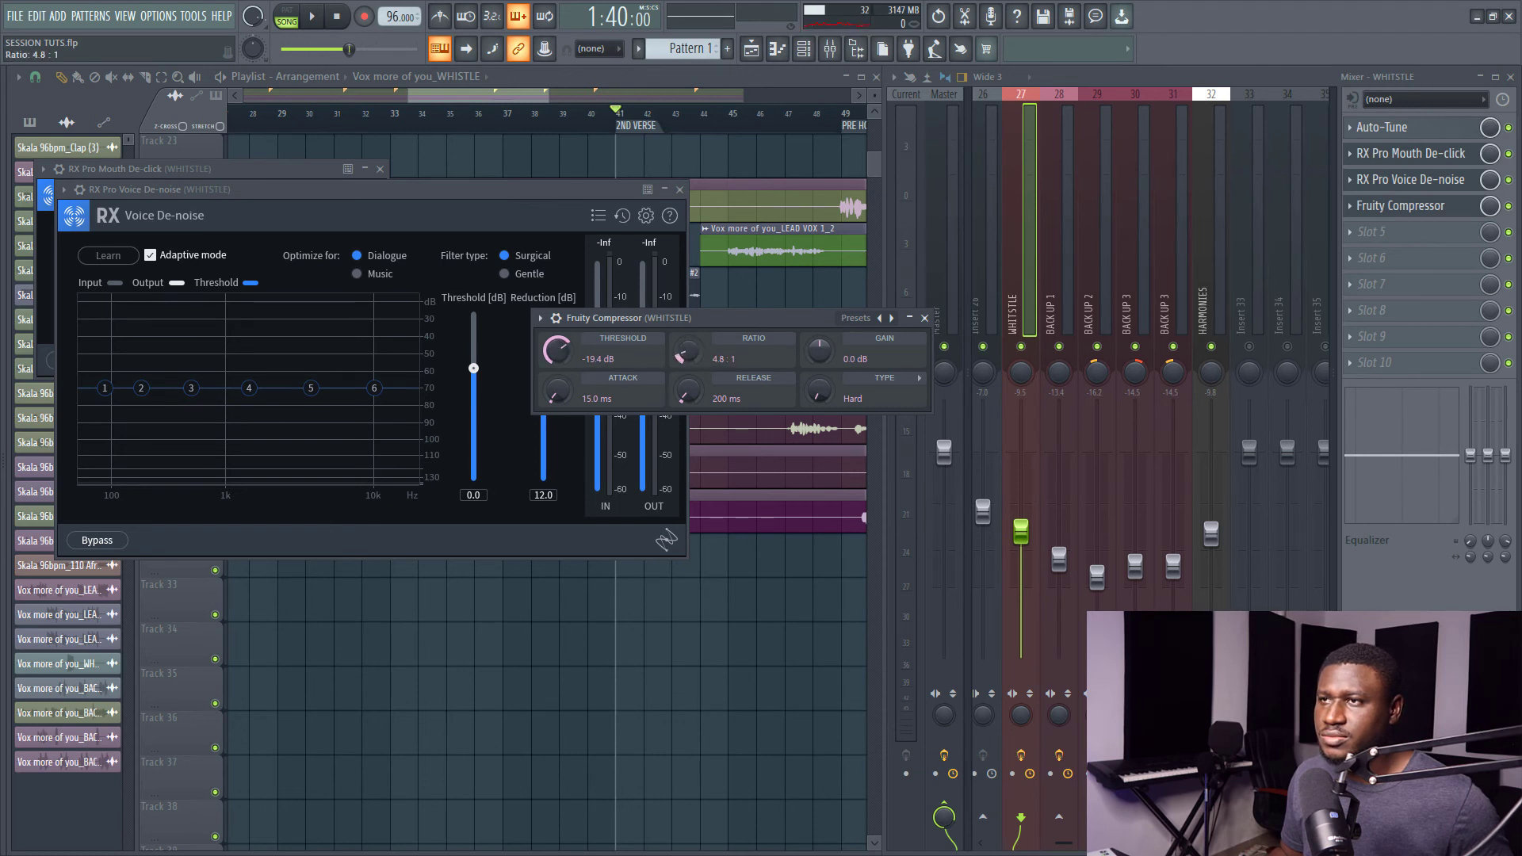
# Set the WHITSTLE compressor to 1.1 dB gain, 8.6 ms attack and 170 ms release during playback, then close it and the de-noiser.
pyautogui.moveTo(822, 353); pyautogui.dragTo(821, 349)
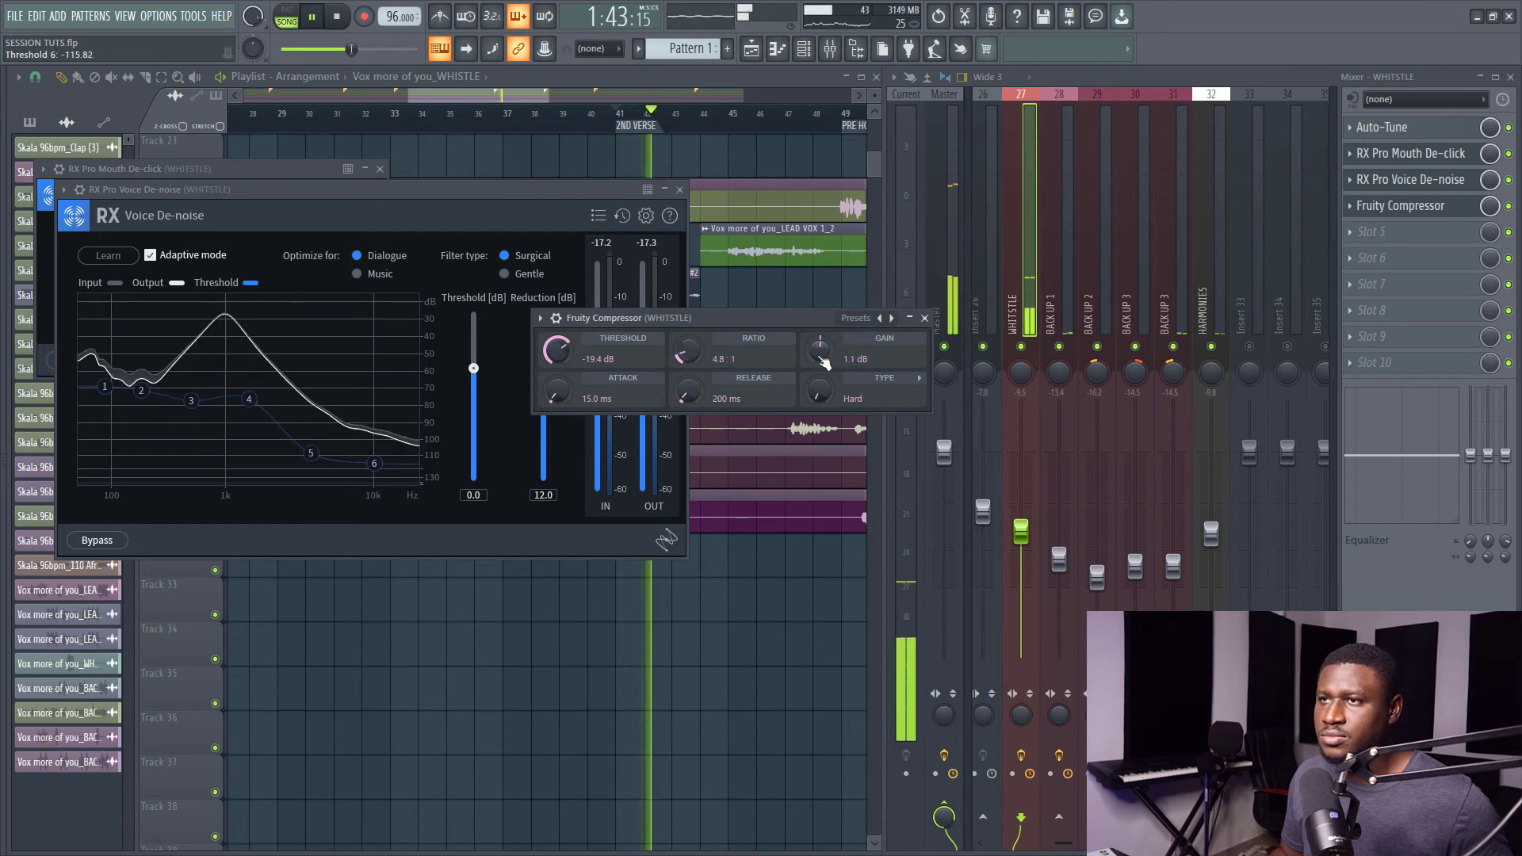
pyautogui.moveTo(558, 390); pyautogui.dragTo(558, 396)
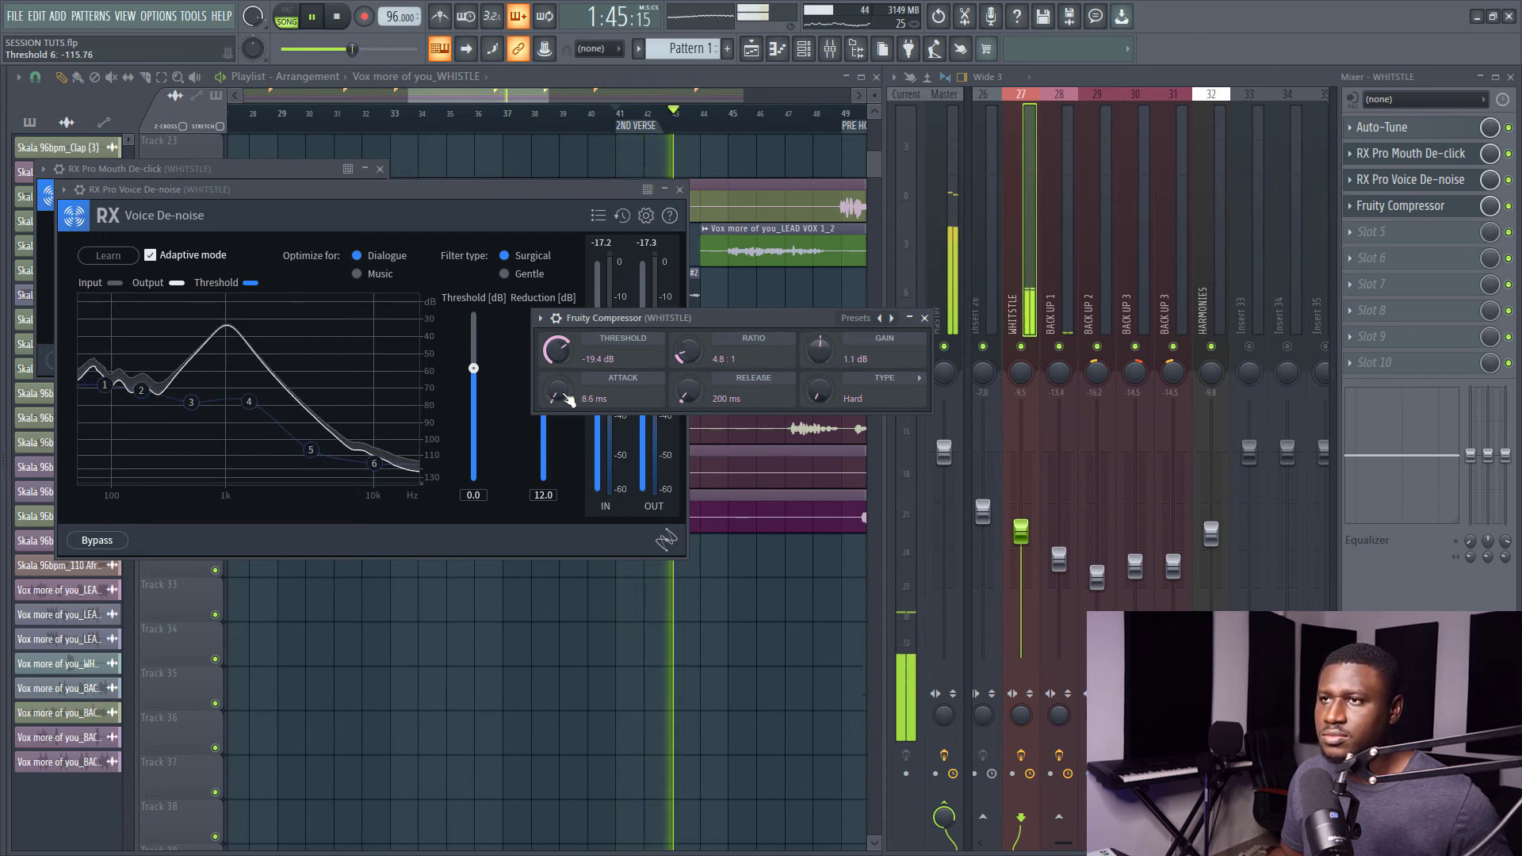
pyautogui.moveTo(688, 392); pyautogui.dragTo(688, 398)
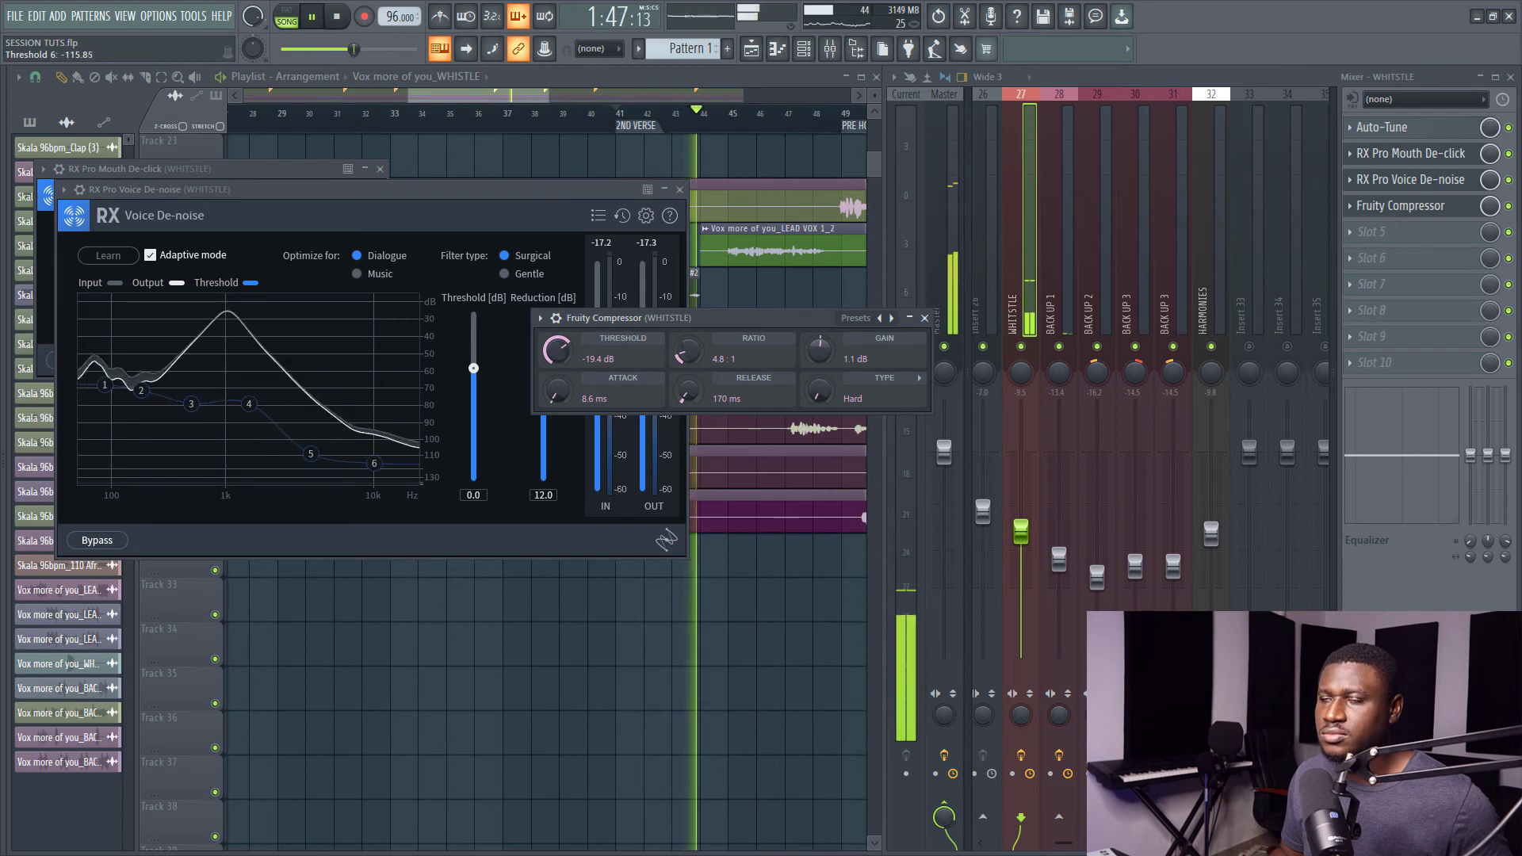
pyautogui.click(924, 318)
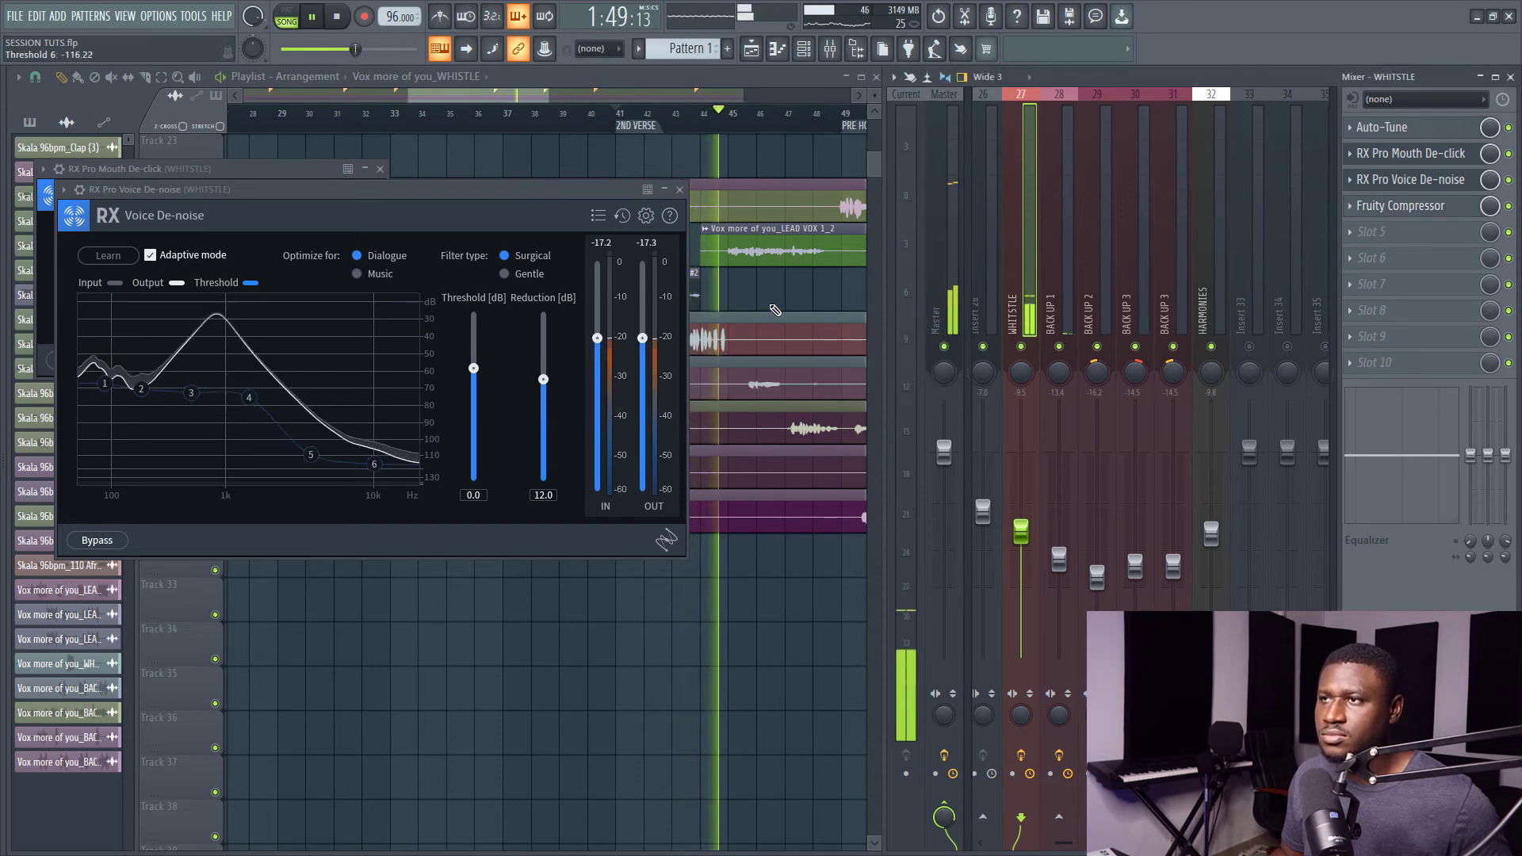
pyautogui.click(679, 189)
pyautogui.press('space')
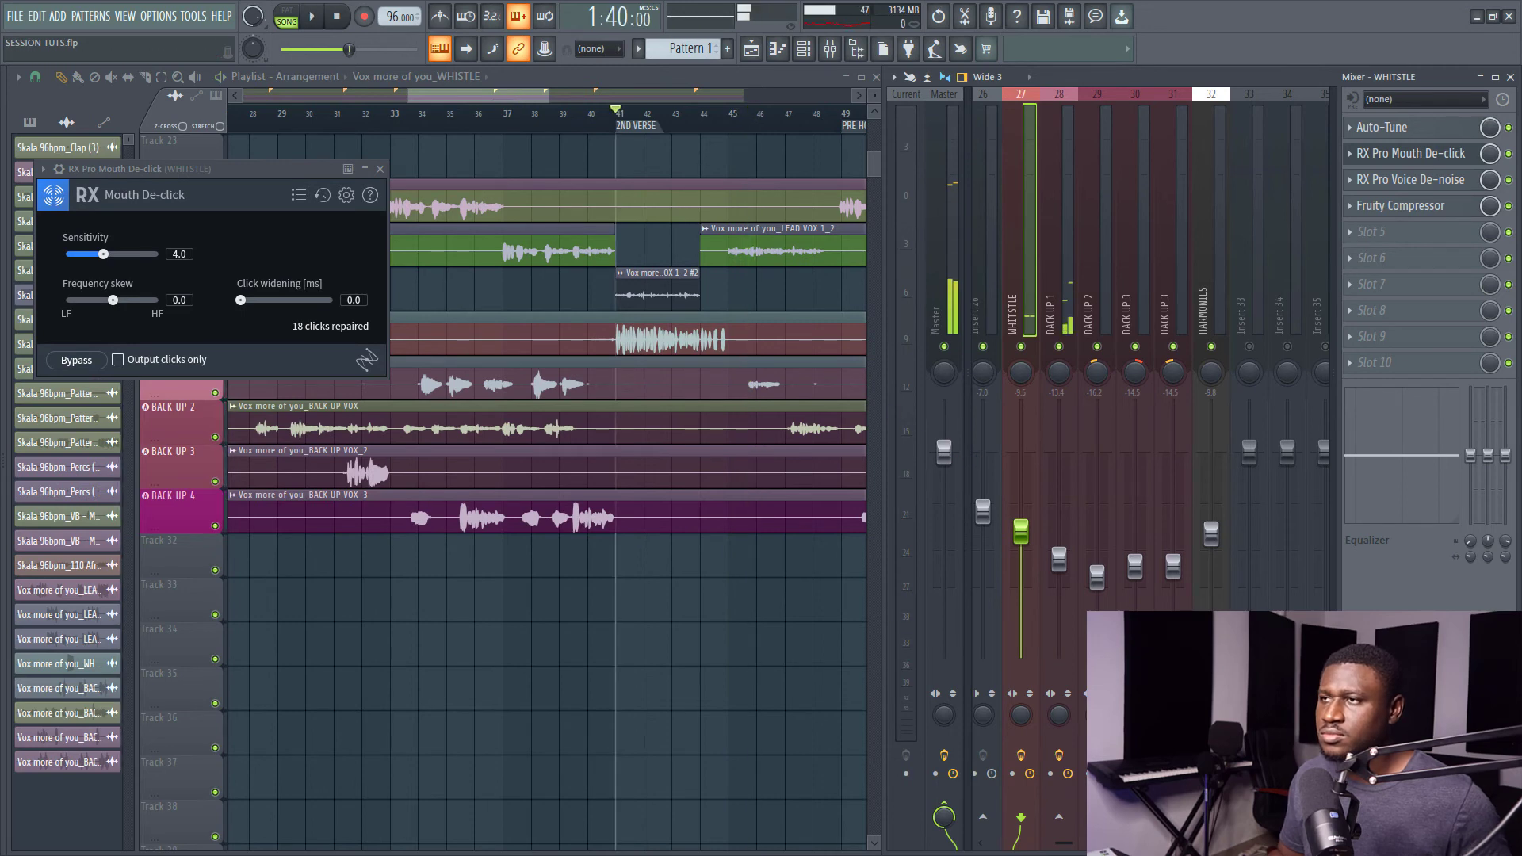
# Load Fruity parametric EQ 2 into slot 5 of the WHITSTLE track, start playback and move the EQ clear of the de-click window.
pyautogui.click(1397, 242)
pyautogui.moveTo(1364, 253)
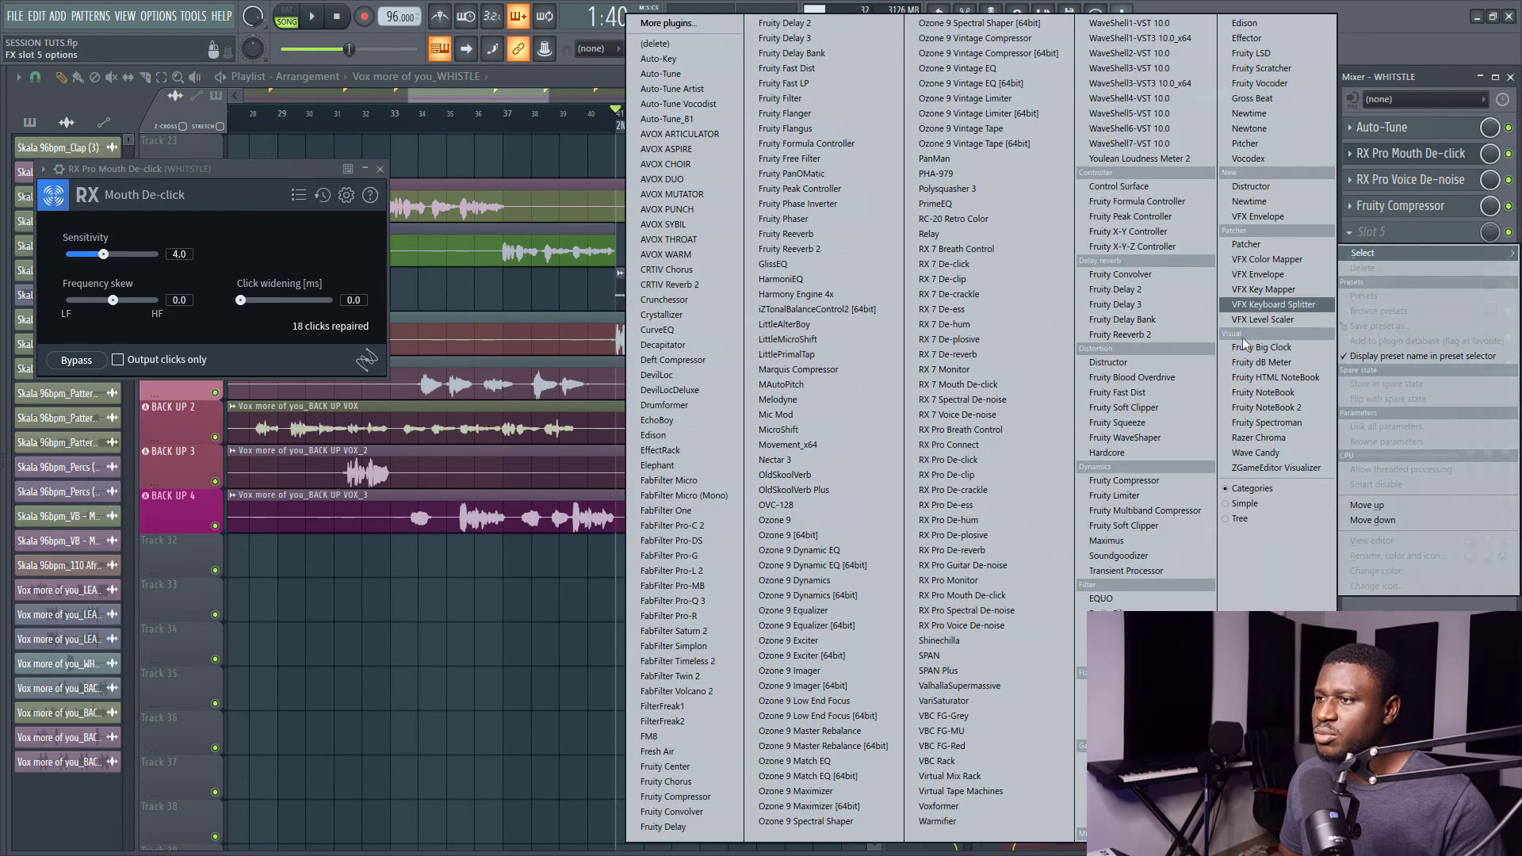
pyautogui.click(1122, 613)
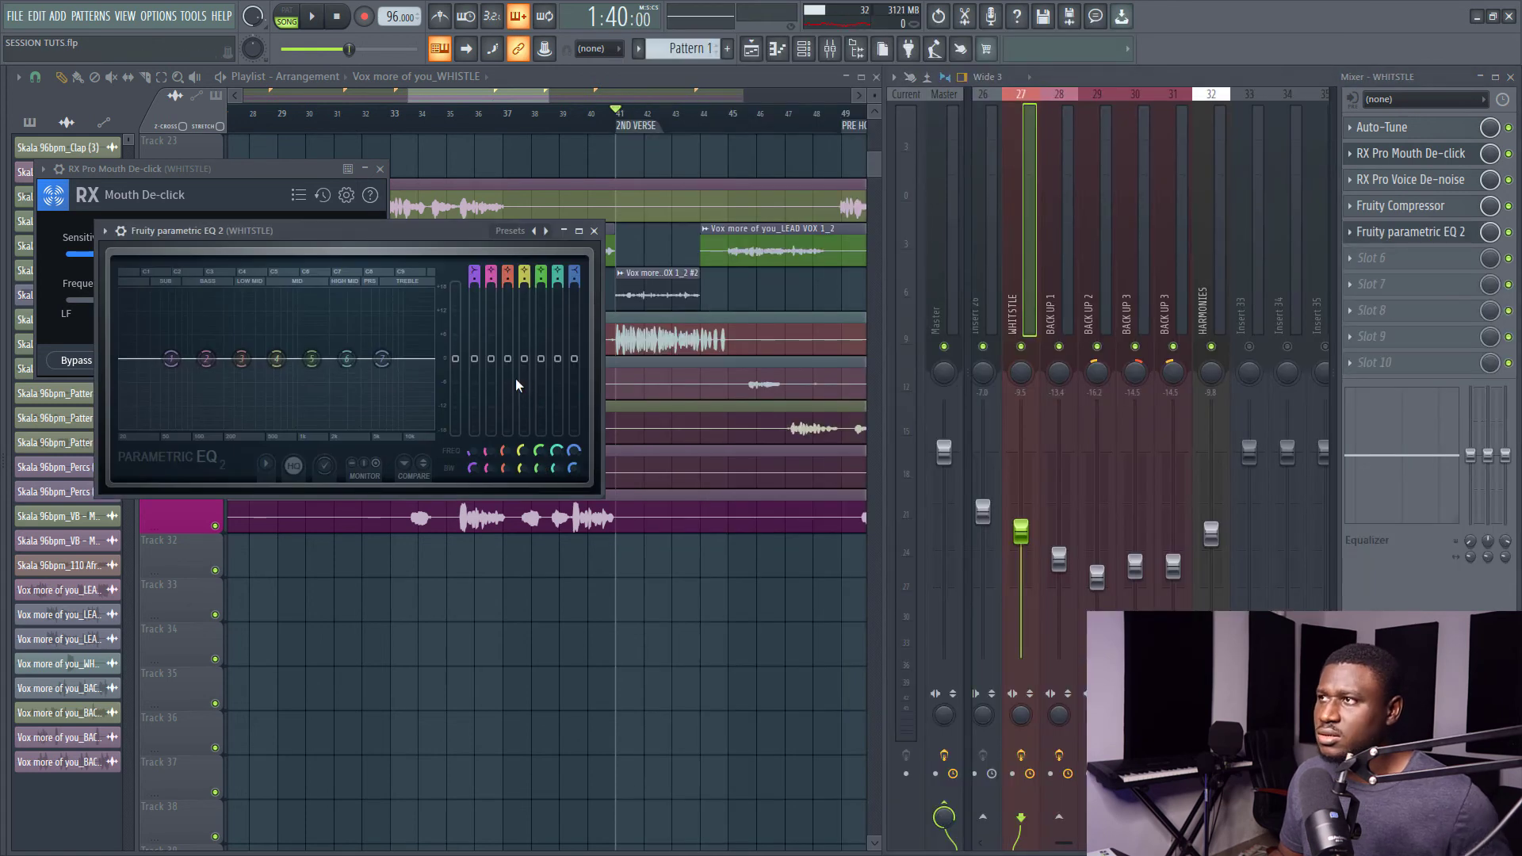
pyautogui.press('space')
pyautogui.moveTo(417, 231); pyautogui.dragTo(766, 259)
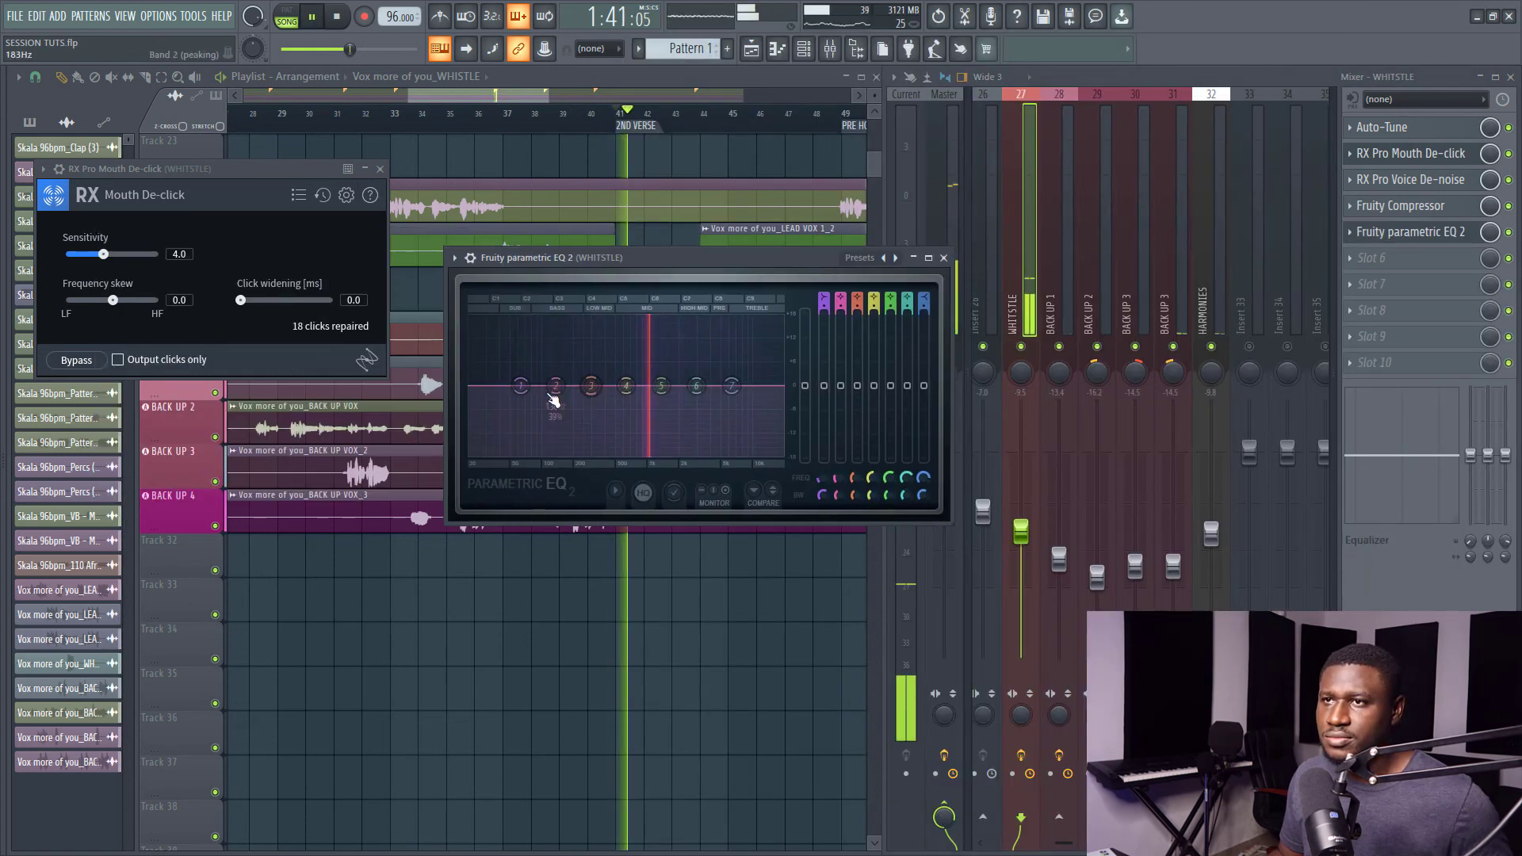
# Change EQ band 1 to a high pass filter and raise its cutoff into the low mids.
pyautogui.rightClick(521, 386)
pyautogui.moveTo(554, 427)
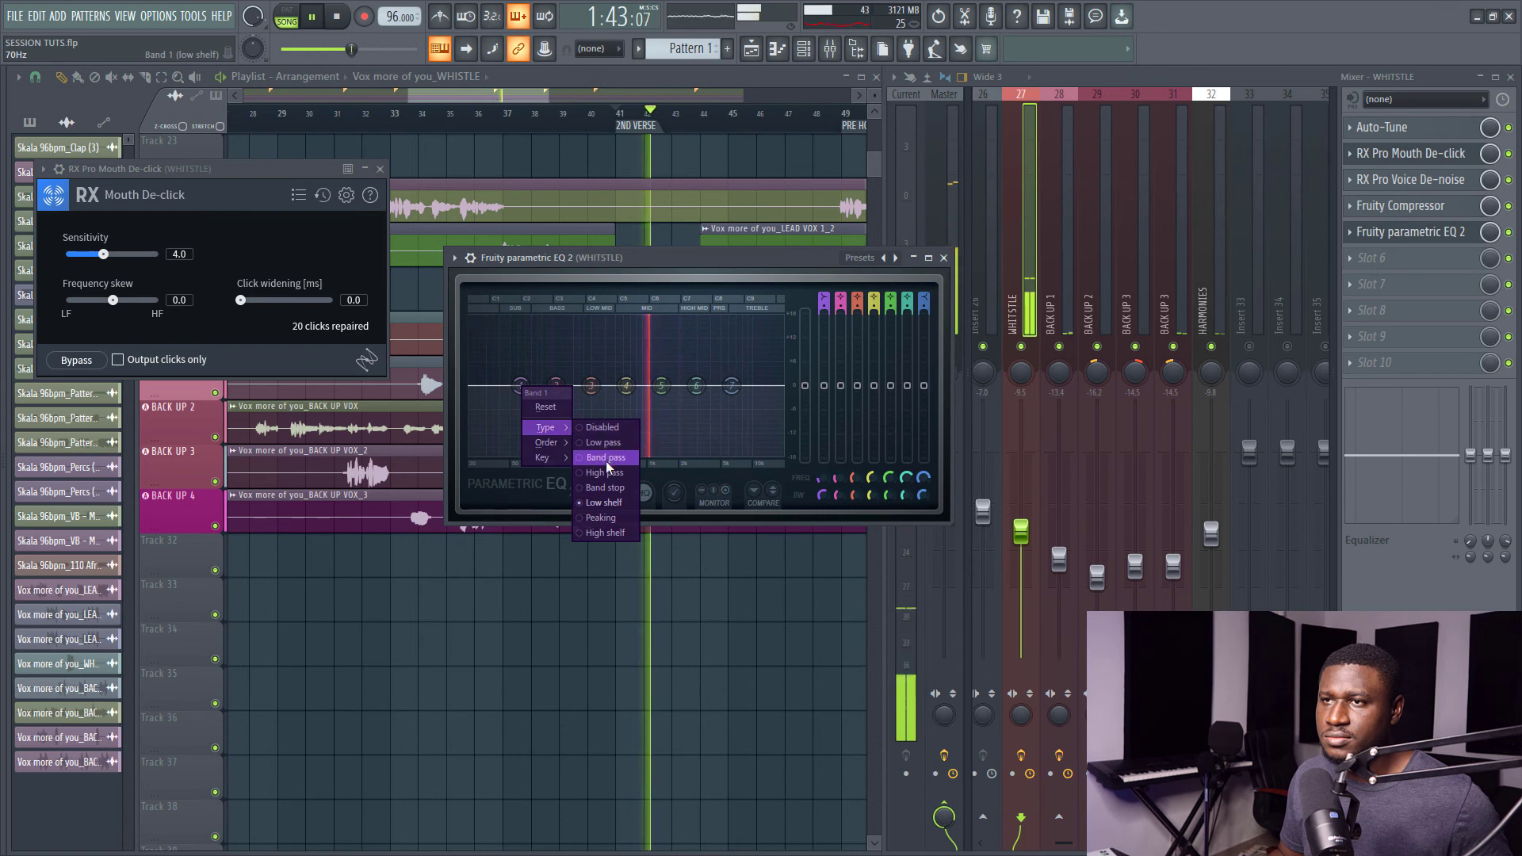
pyautogui.click(606, 460)
pyautogui.moveTo(520, 387); pyautogui.dragTo(615, 386)
# Change EQ band 7 to a low pass filter and lower its cutoff frequency.
pyautogui.rightClick(731, 386)
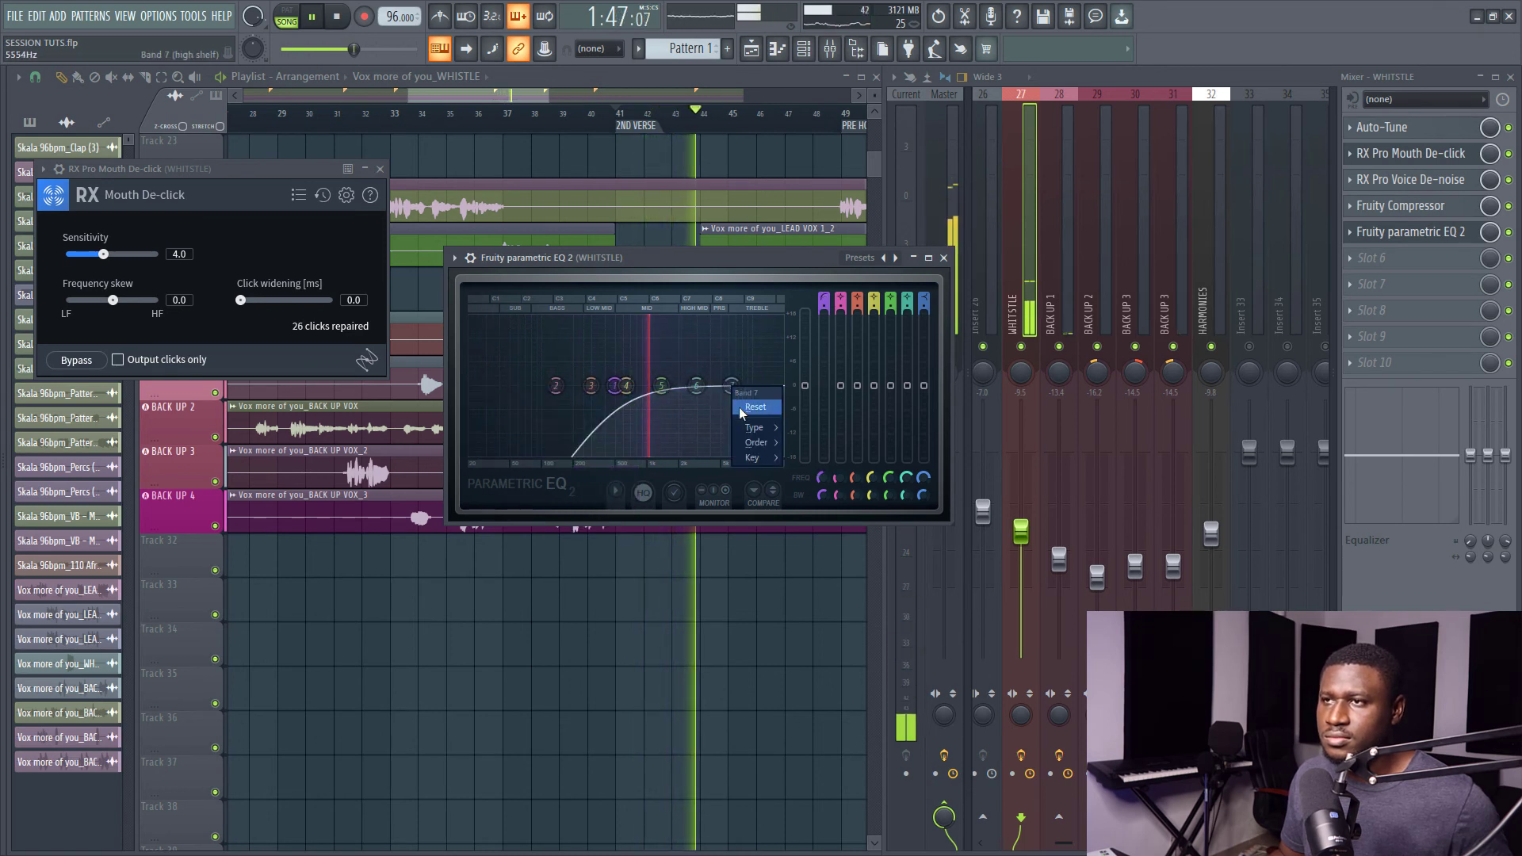
pyautogui.moveTo(753, 432)
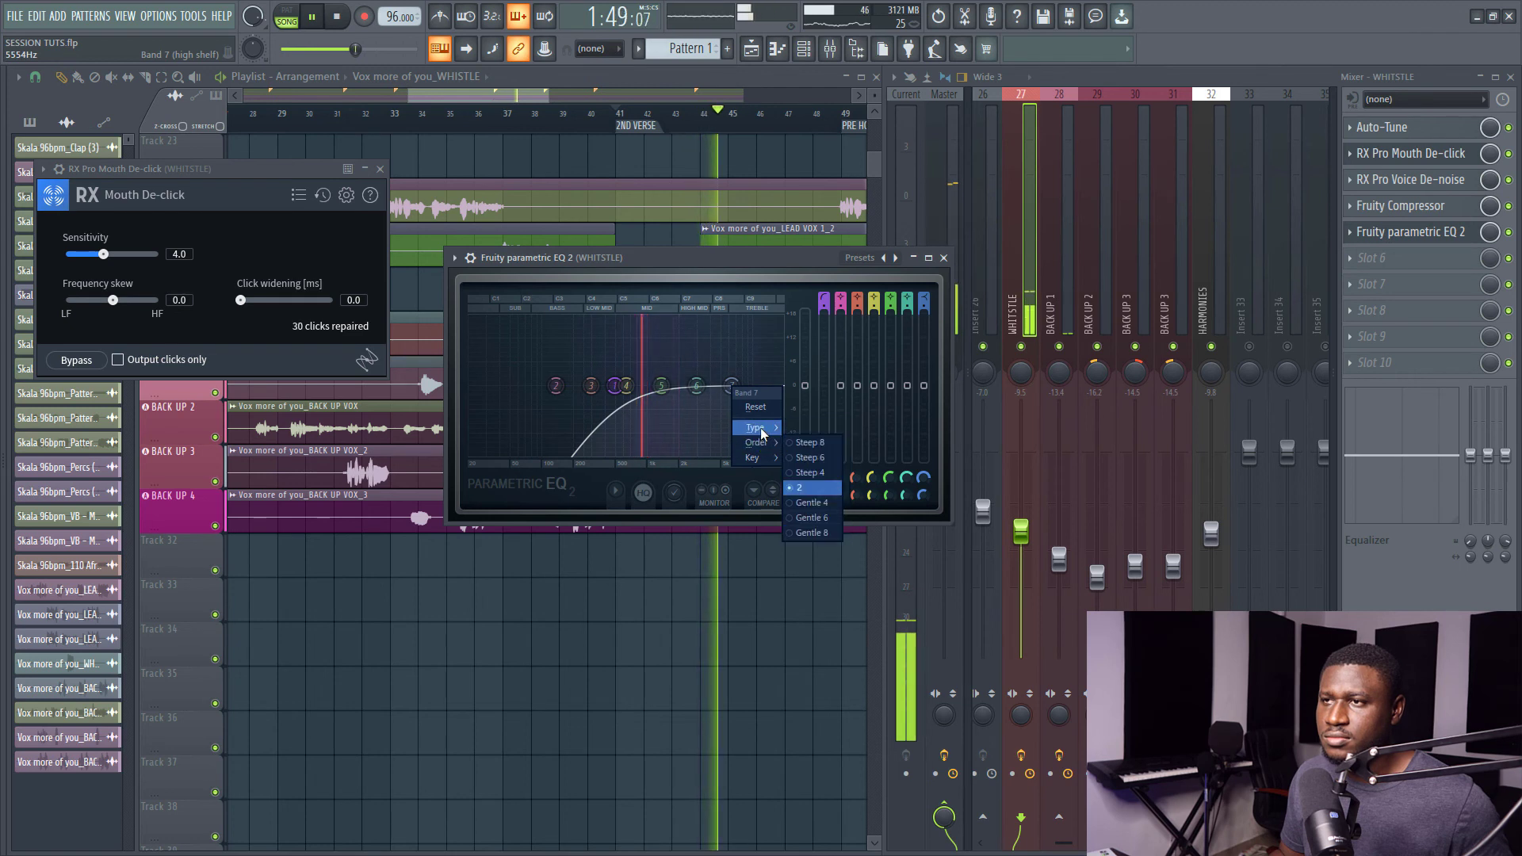
pyautogui.click(813, 443)
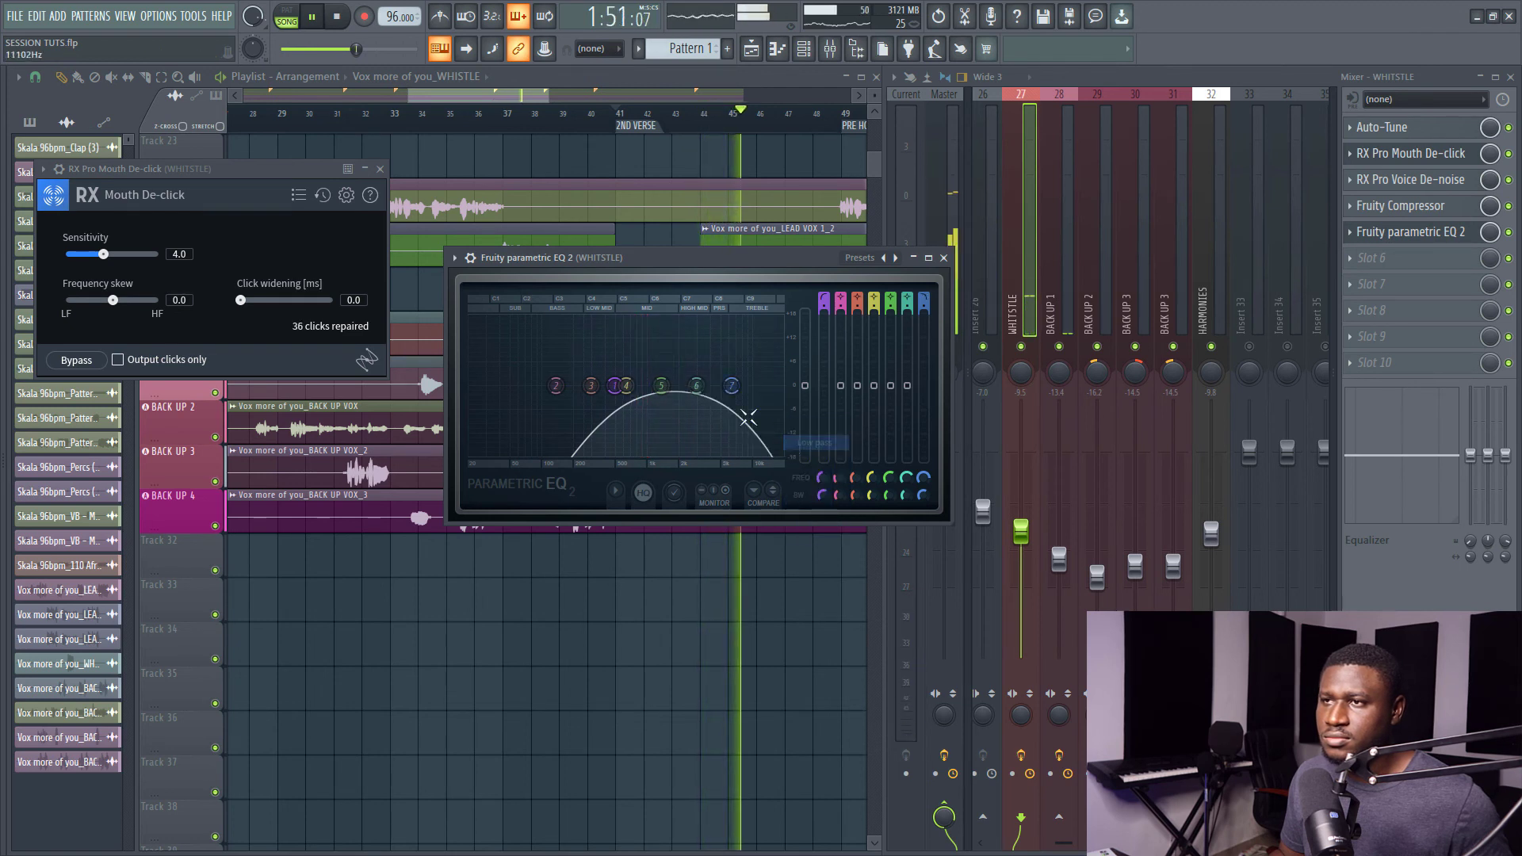
pyautogui.moveTo(731, 388); pyautogui.dragTo(698, 388)
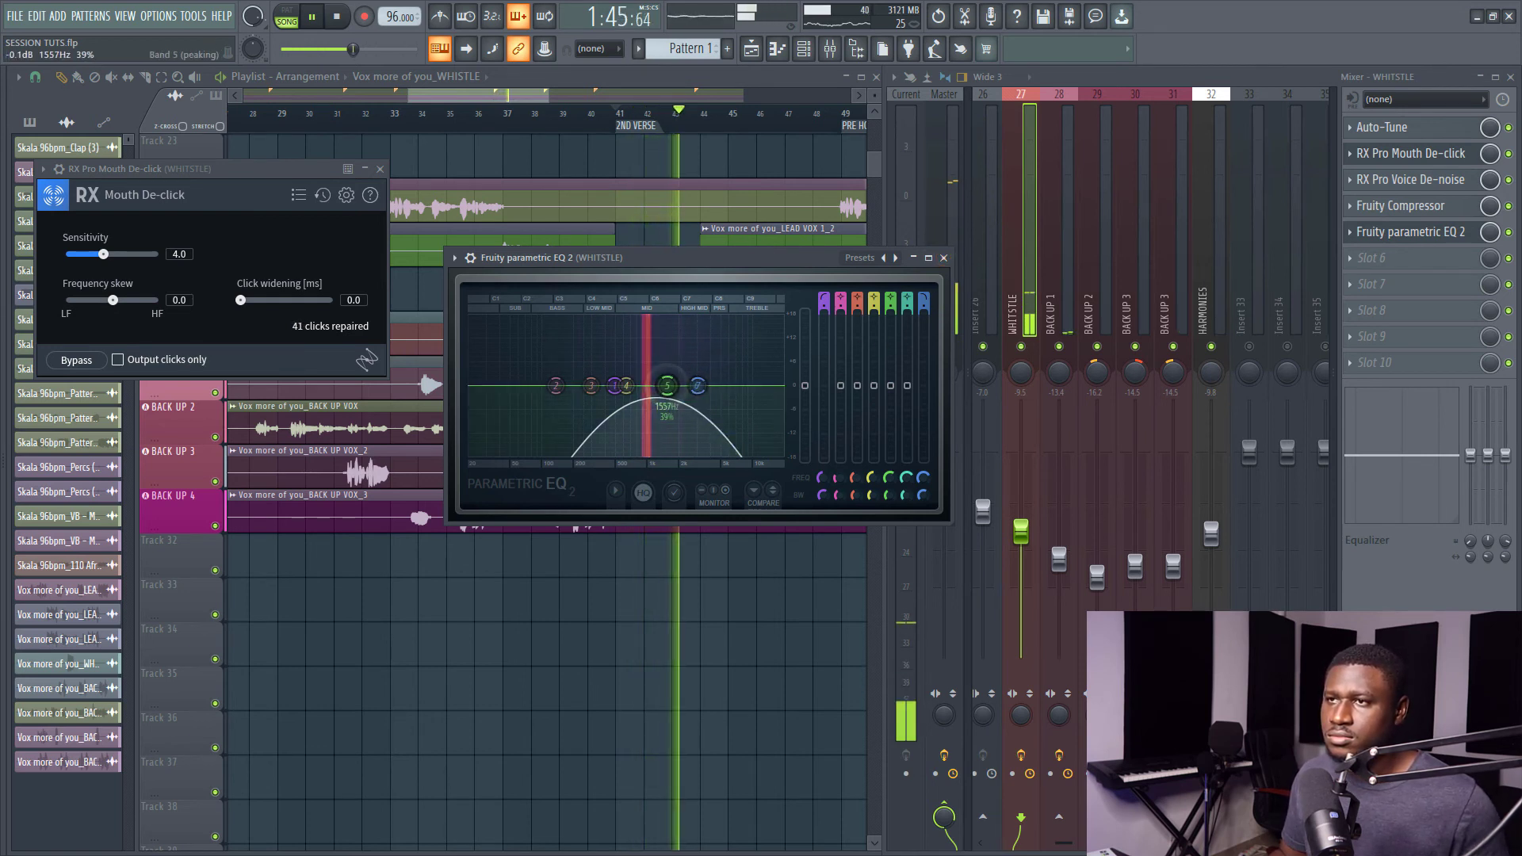
# Cut the whistle slightly around 1 kHz with EQ band 5, raise the WHITSTLE fader a little and stop playback.
pyautogui.scroll(-5, 662, 390)
pyautogui.moveTo(660, 387); pyautogui.dragTo(650, 395)
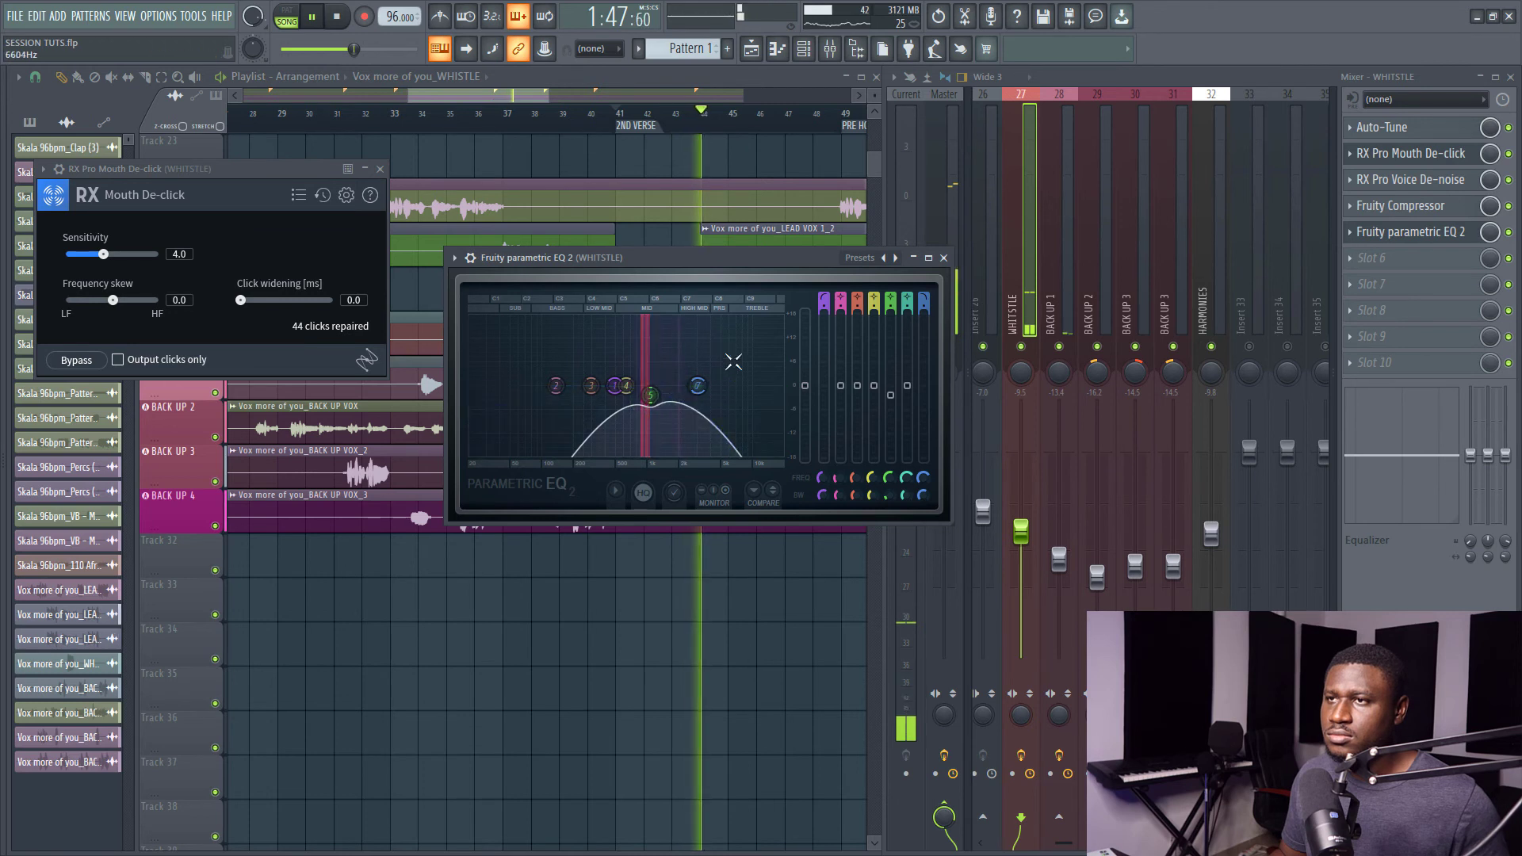
pyautogui.moveTo(1021, 531); pyautogui.dragTo(1021, 521)
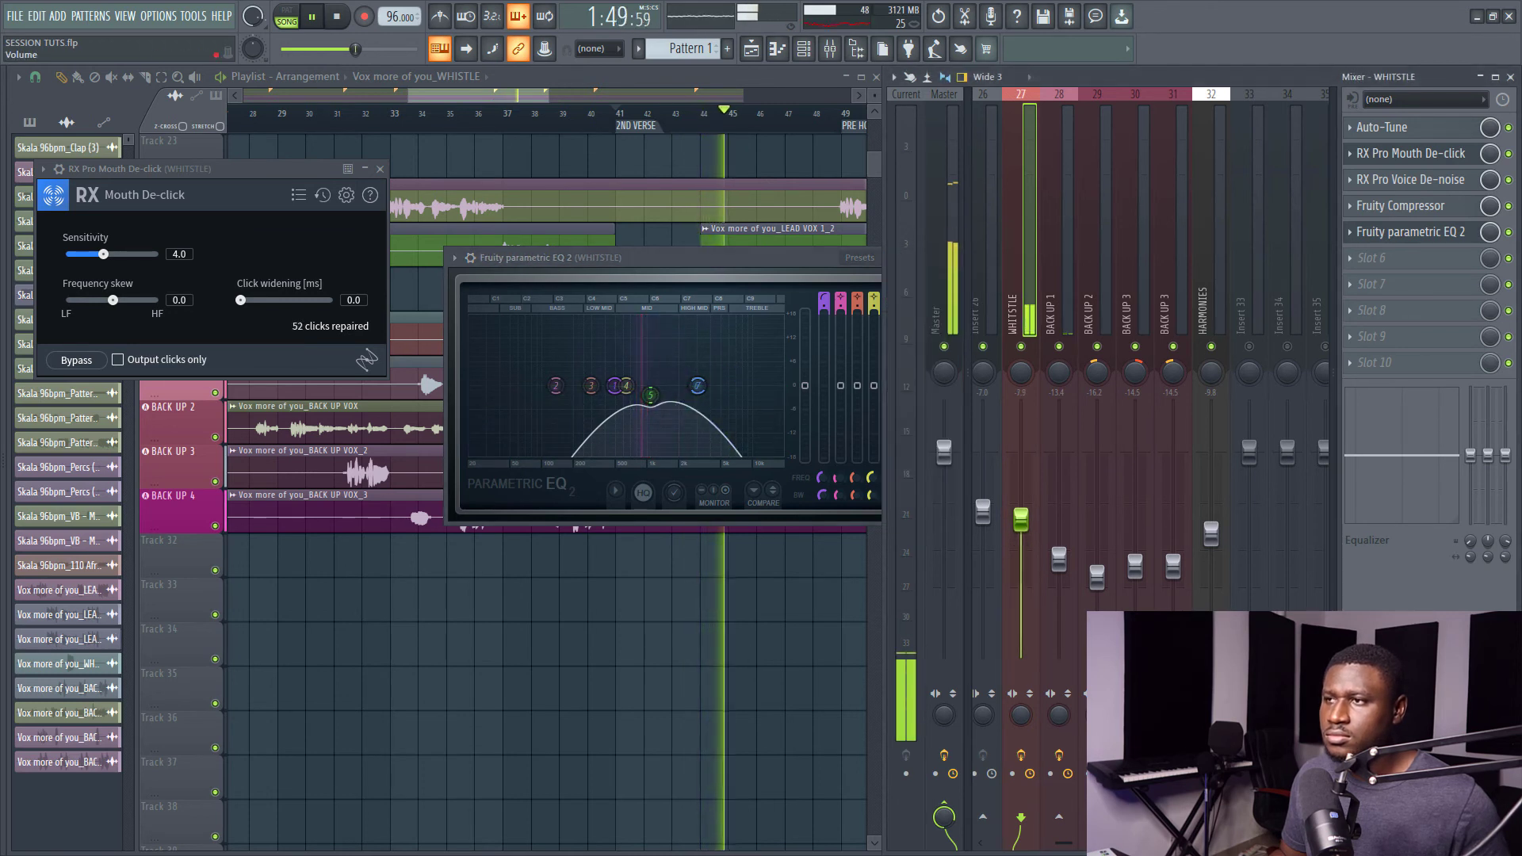
pyautogui.click(807, 265)
pyautogui.press('space')
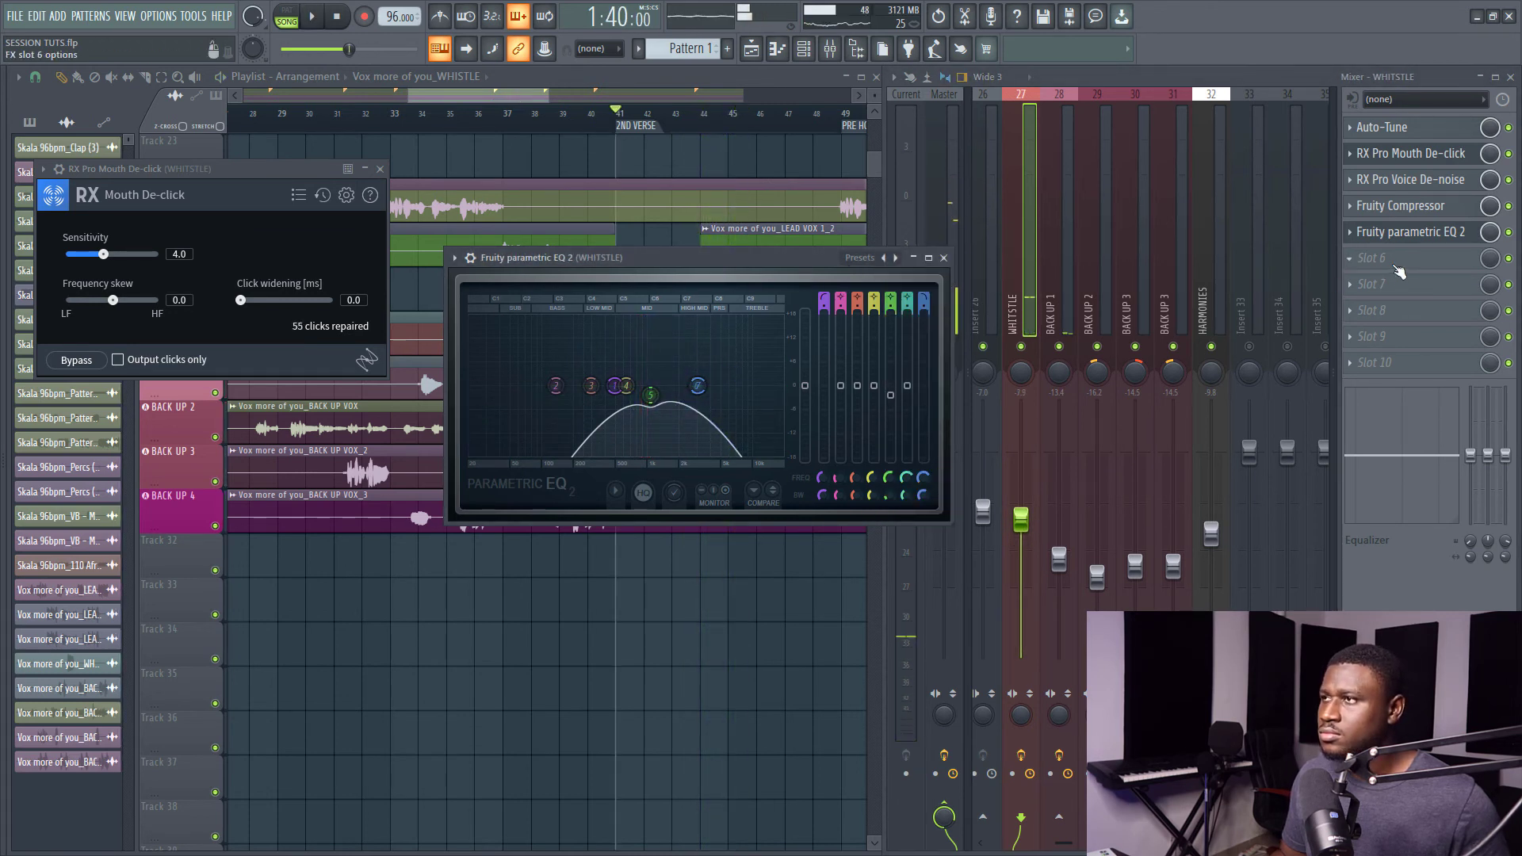
# Load Fruity Reeverb 2 into slot 6 of the WHITSTLE track and play the second verse with the reverb settings open.
pyautogui.click(1392, 259)
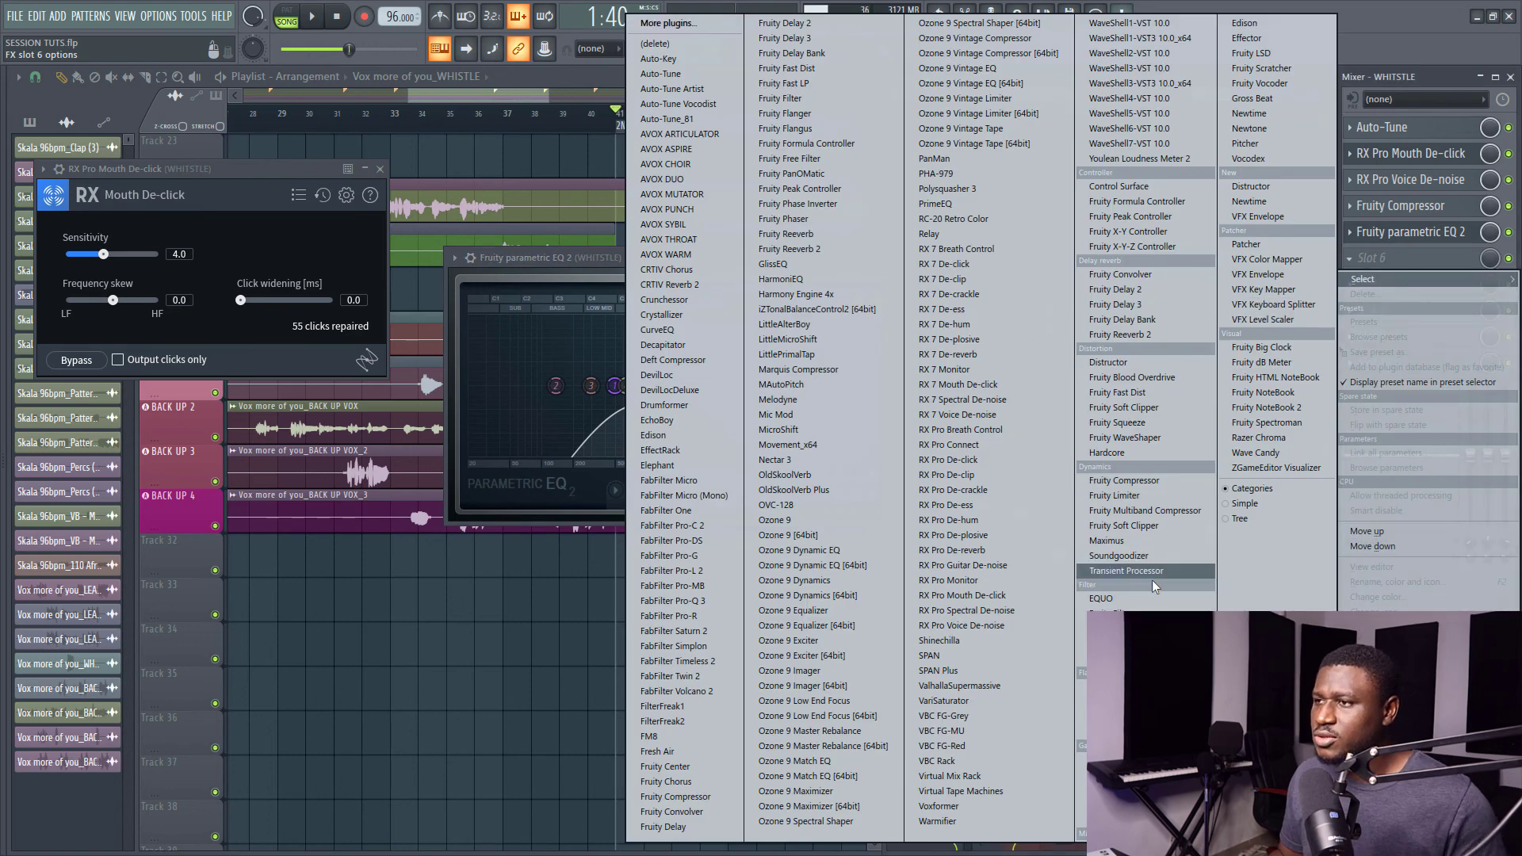
pyautogui.click(1154, 337)
pyautogui.press('space')
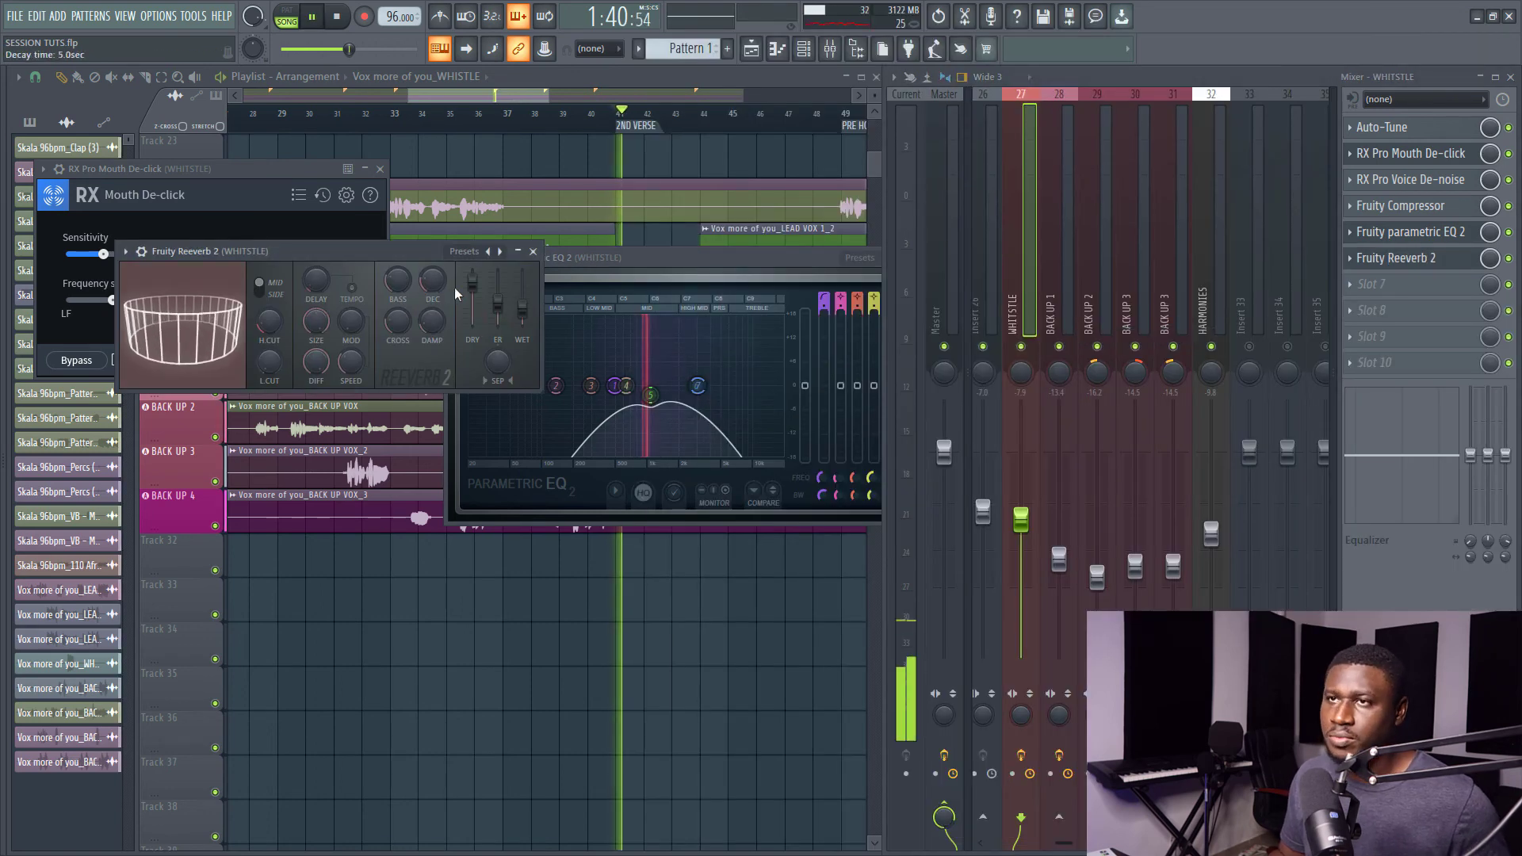
pyautogui.click(533, 251)
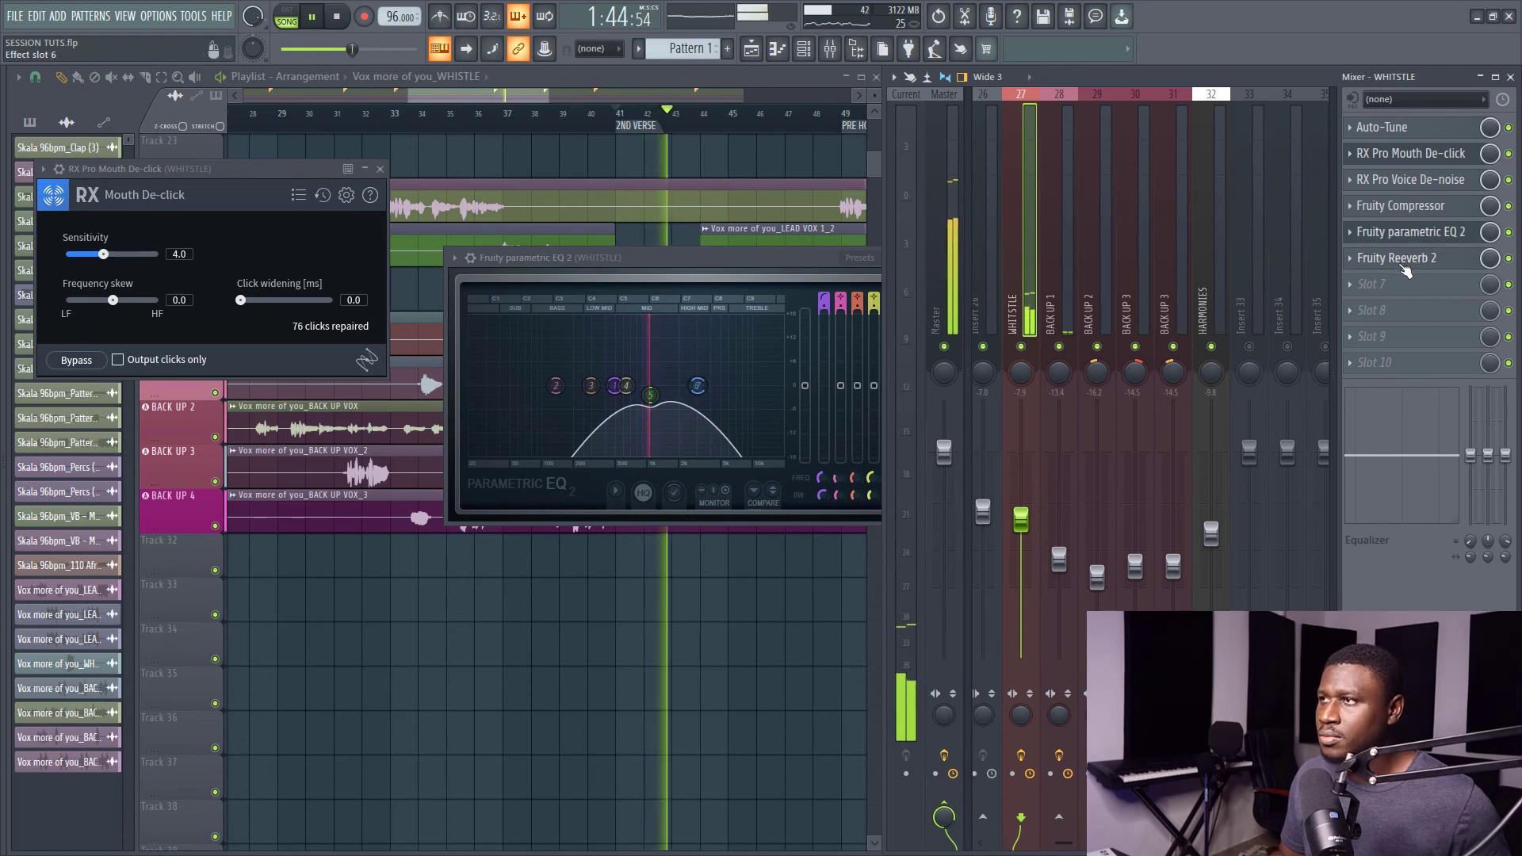
pyautogui.click(1401, 264)
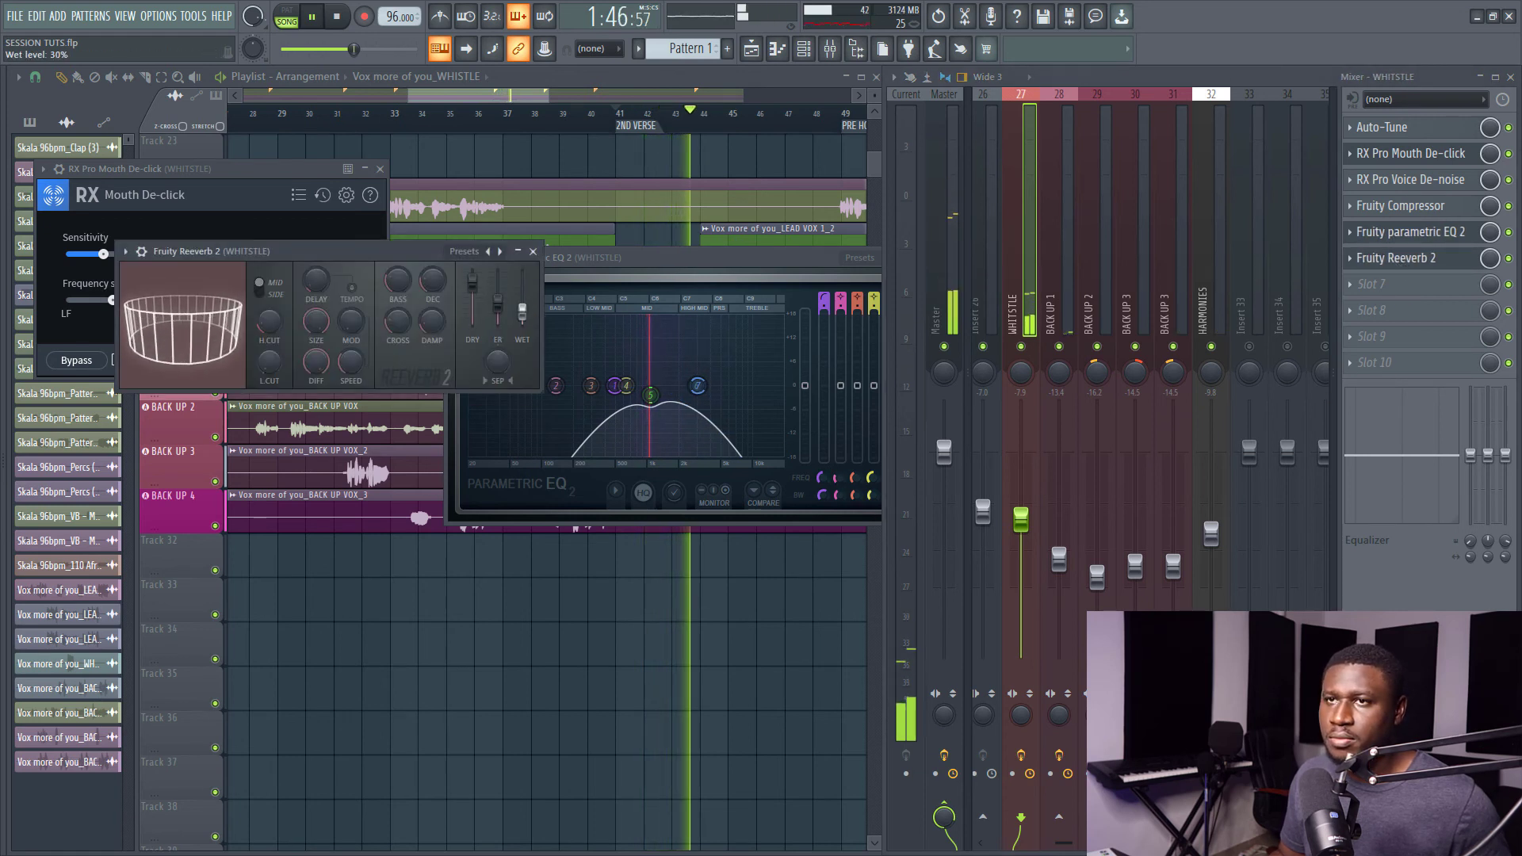
# Raise the whistle reverb's low cut, trim its wet level slightly, lower the WHITSTLE fader a little and stop playback.
pyautogui.moveTo(269, 363); pyautogui.dragTo(270, 332)
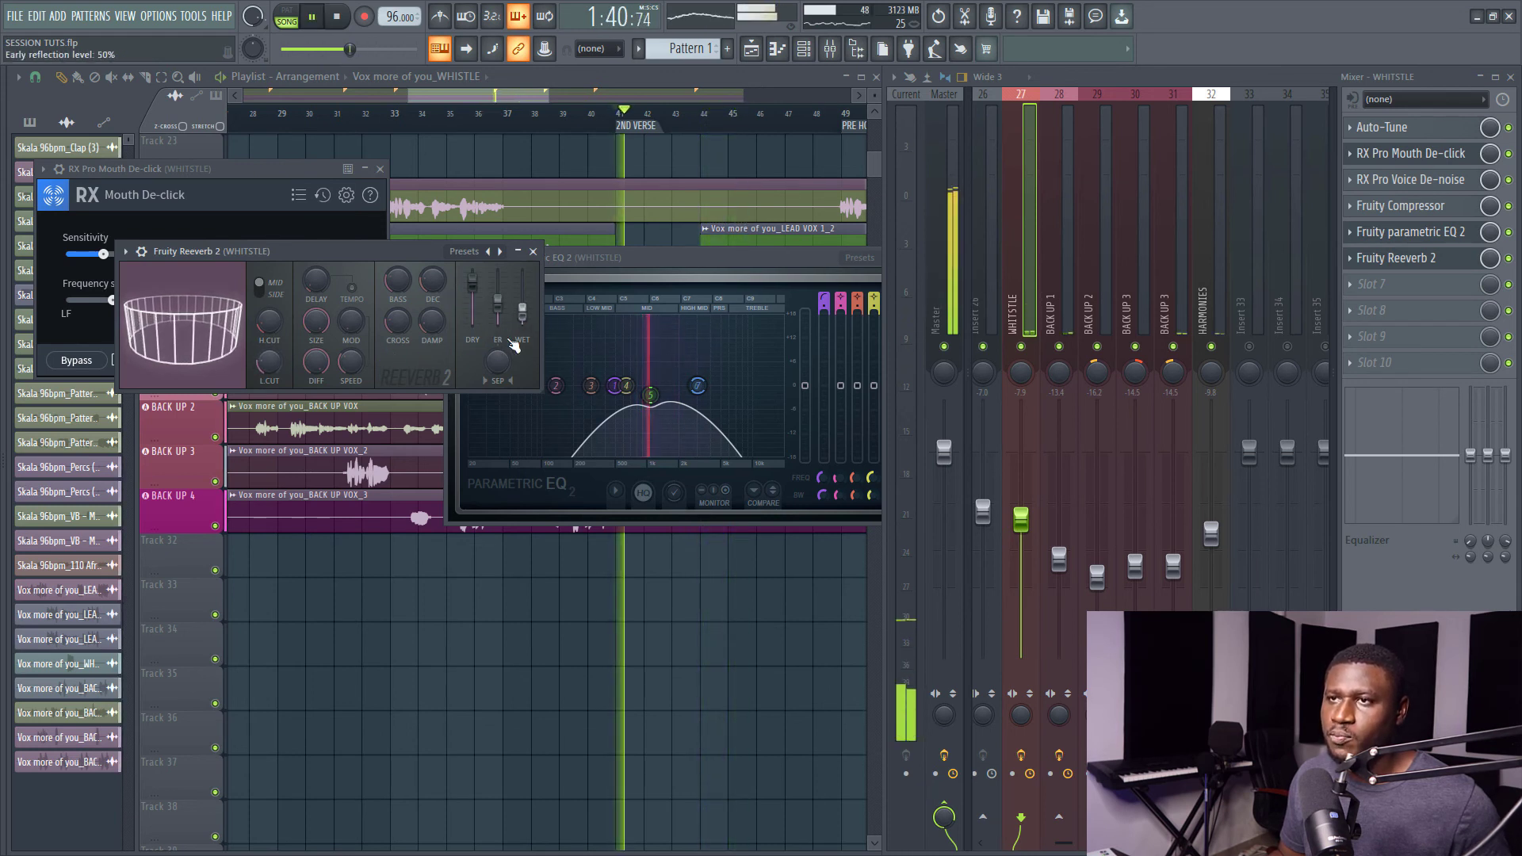
pyautogui.moveTo(521, 311); pyautogui.dragTo(522, 315)
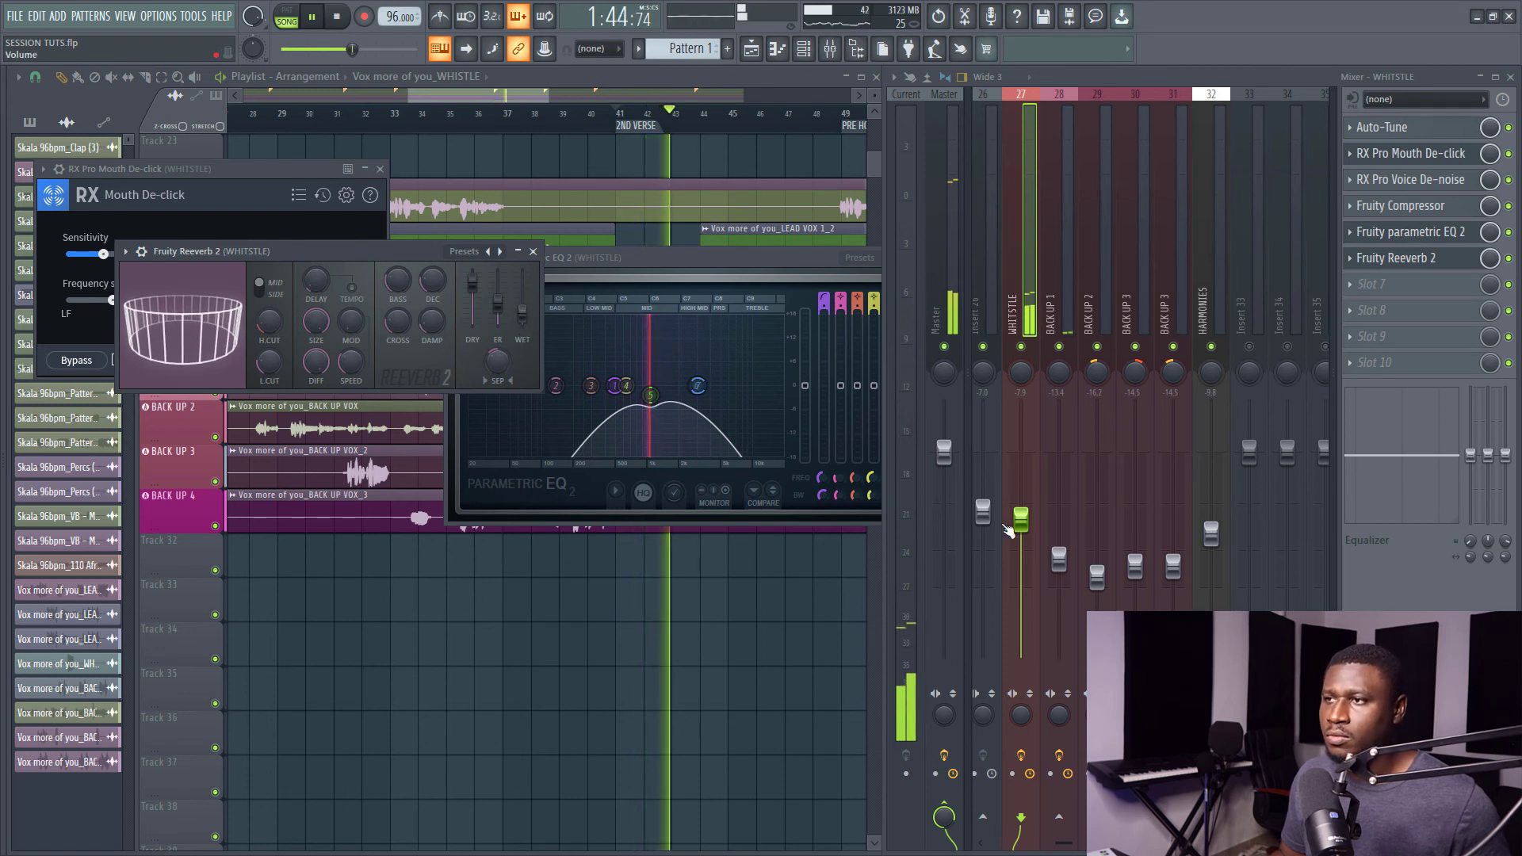
pyautogui.moveTo(1021, 520); pyautogui.dragTo(1021, 524)
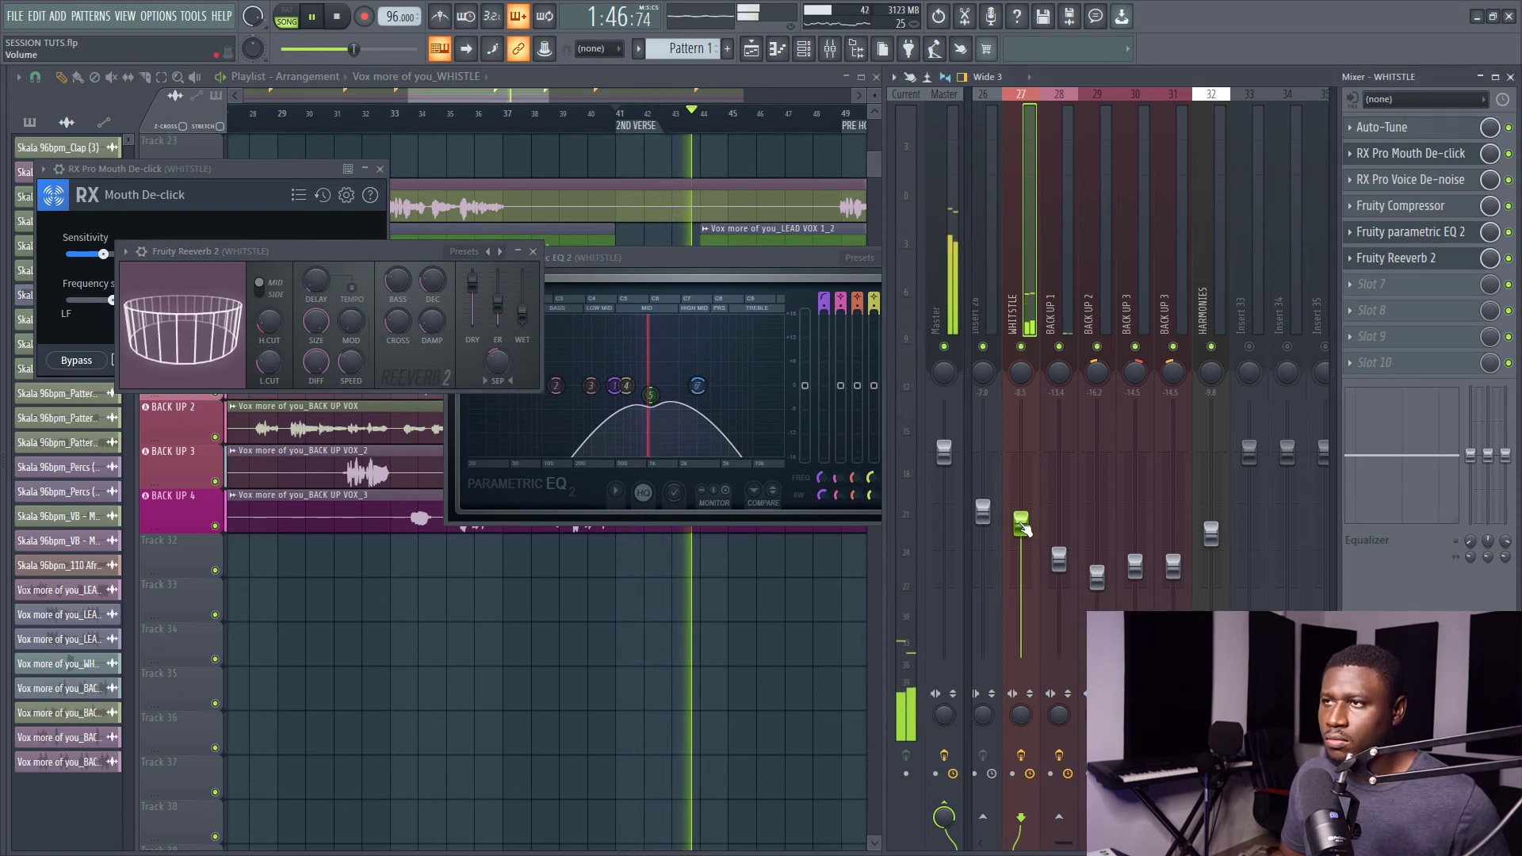
pyautogui.press('space')
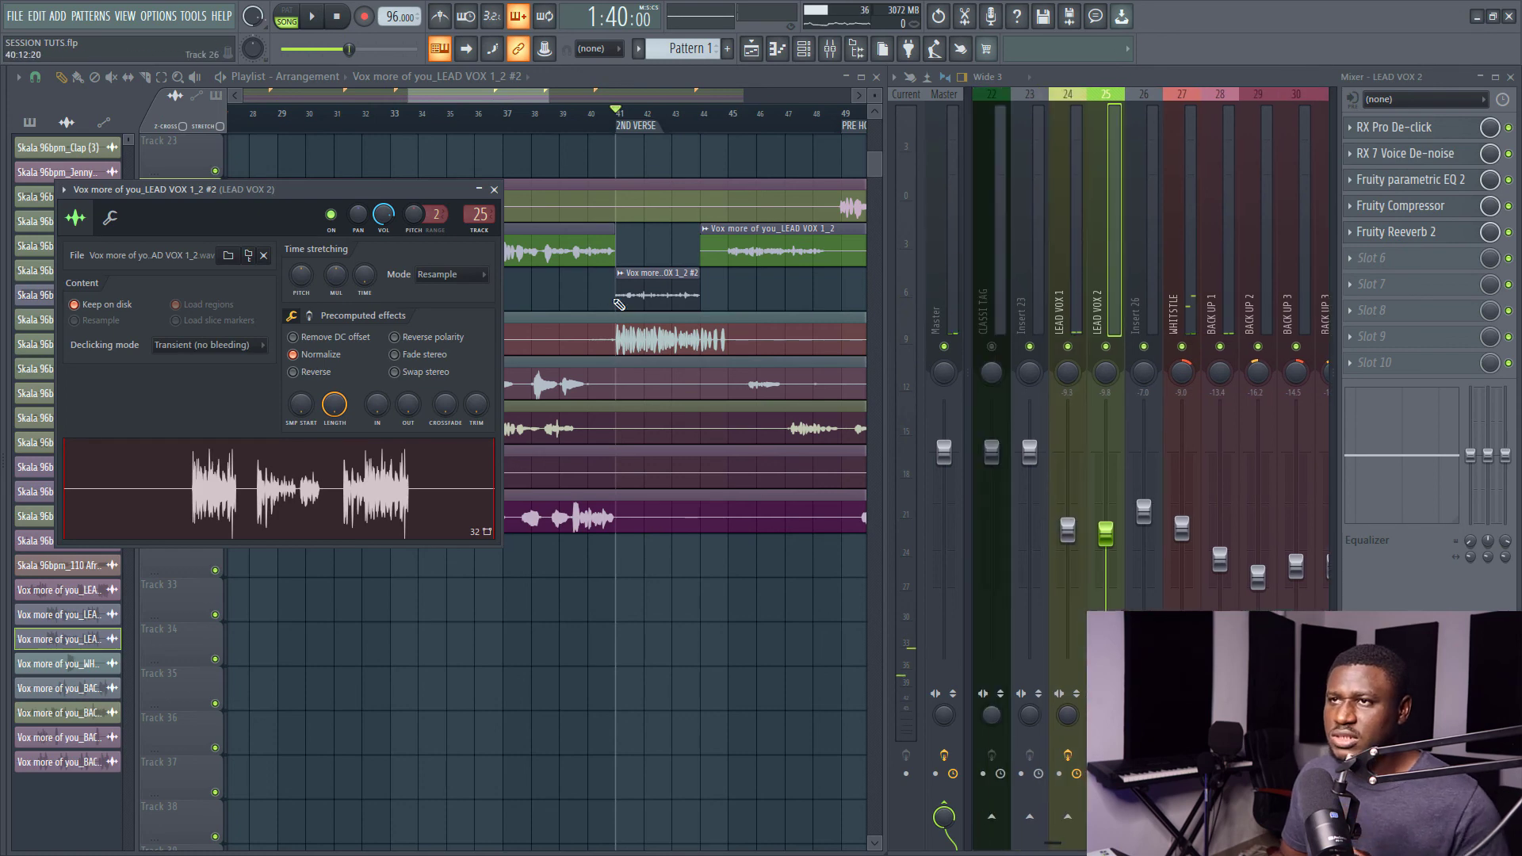
# Solo Track 26 to audition the LEAD VOX 1_2 #2 clip at the second verse, and unsolo it after listening.
pyautogui.click(637, 303)
pyautogui.rightClick(215, 303)
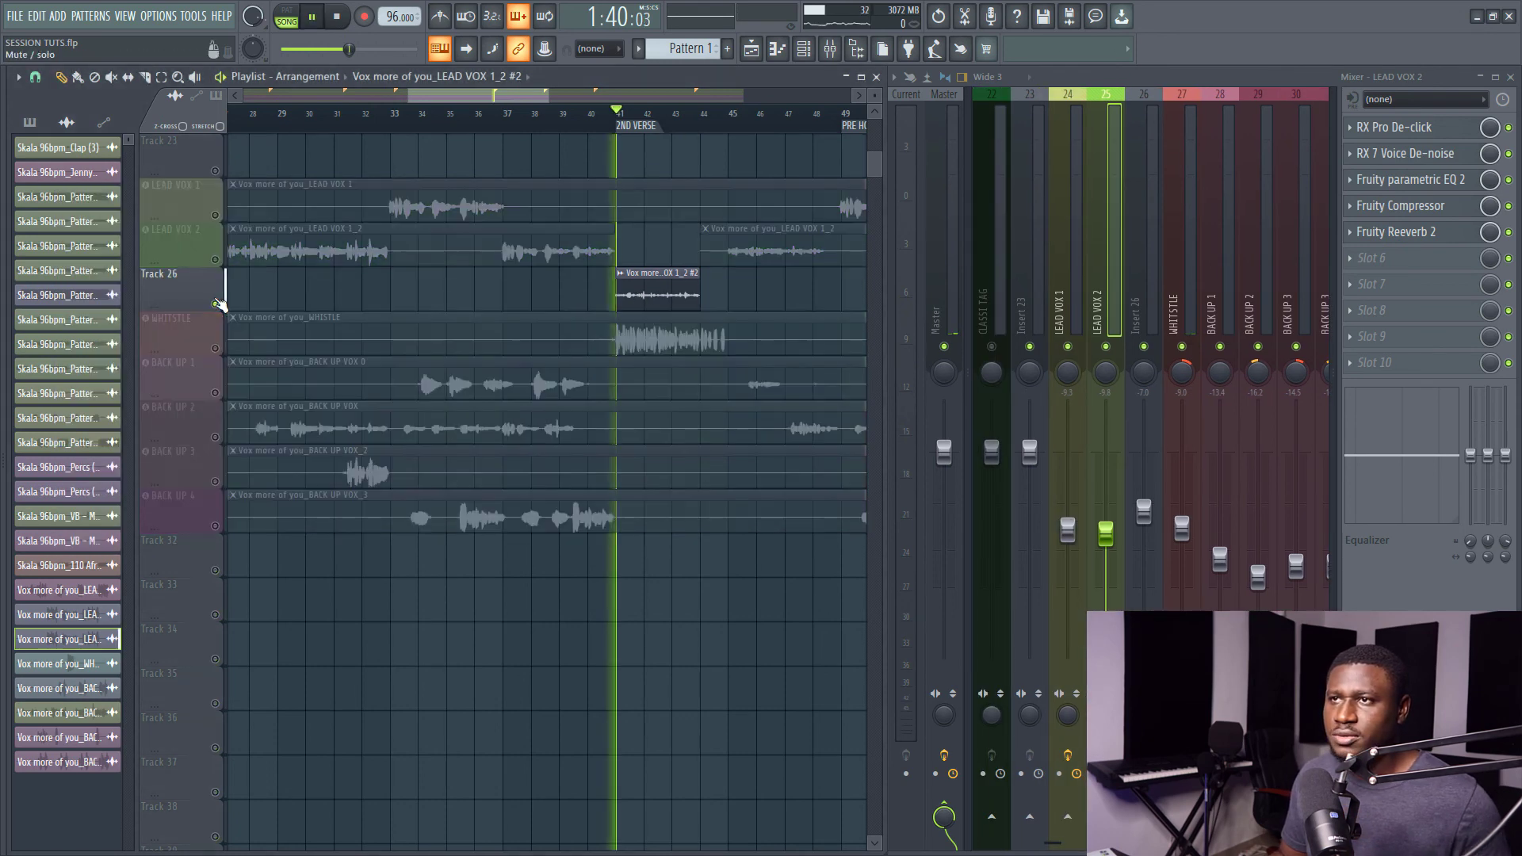
pyautogui.press('space')
pyautogui.press('space')
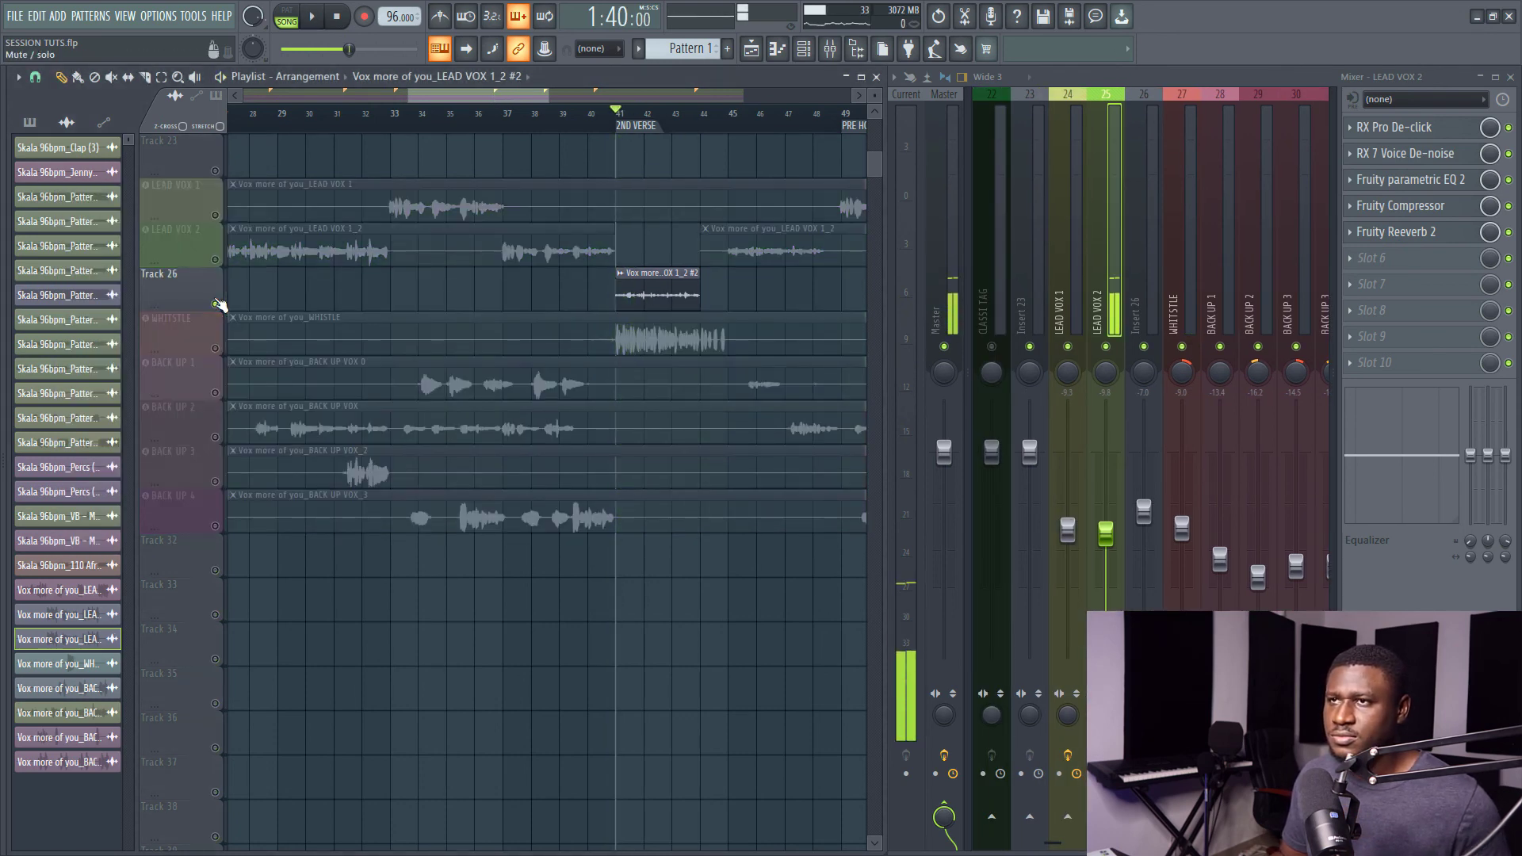
pyautogui.rightClick(217, 304)
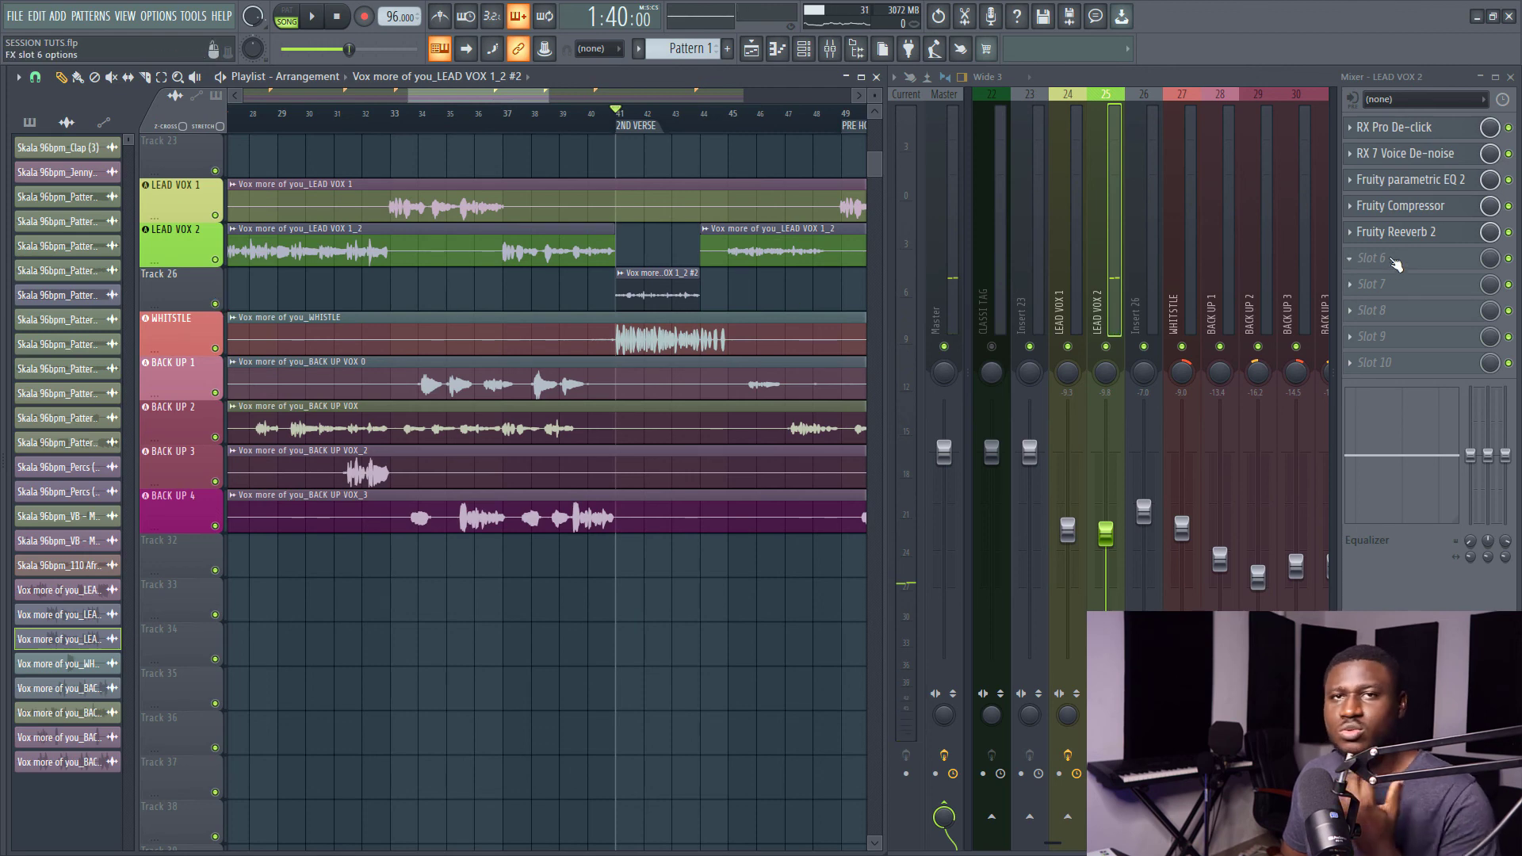
# Load Fruity PanOMatic into slot 6 of LEAD VOX 2 and adjust its panning LFO speed and amount, with the amount at 41%.
pyautogui.click(1338, 269)
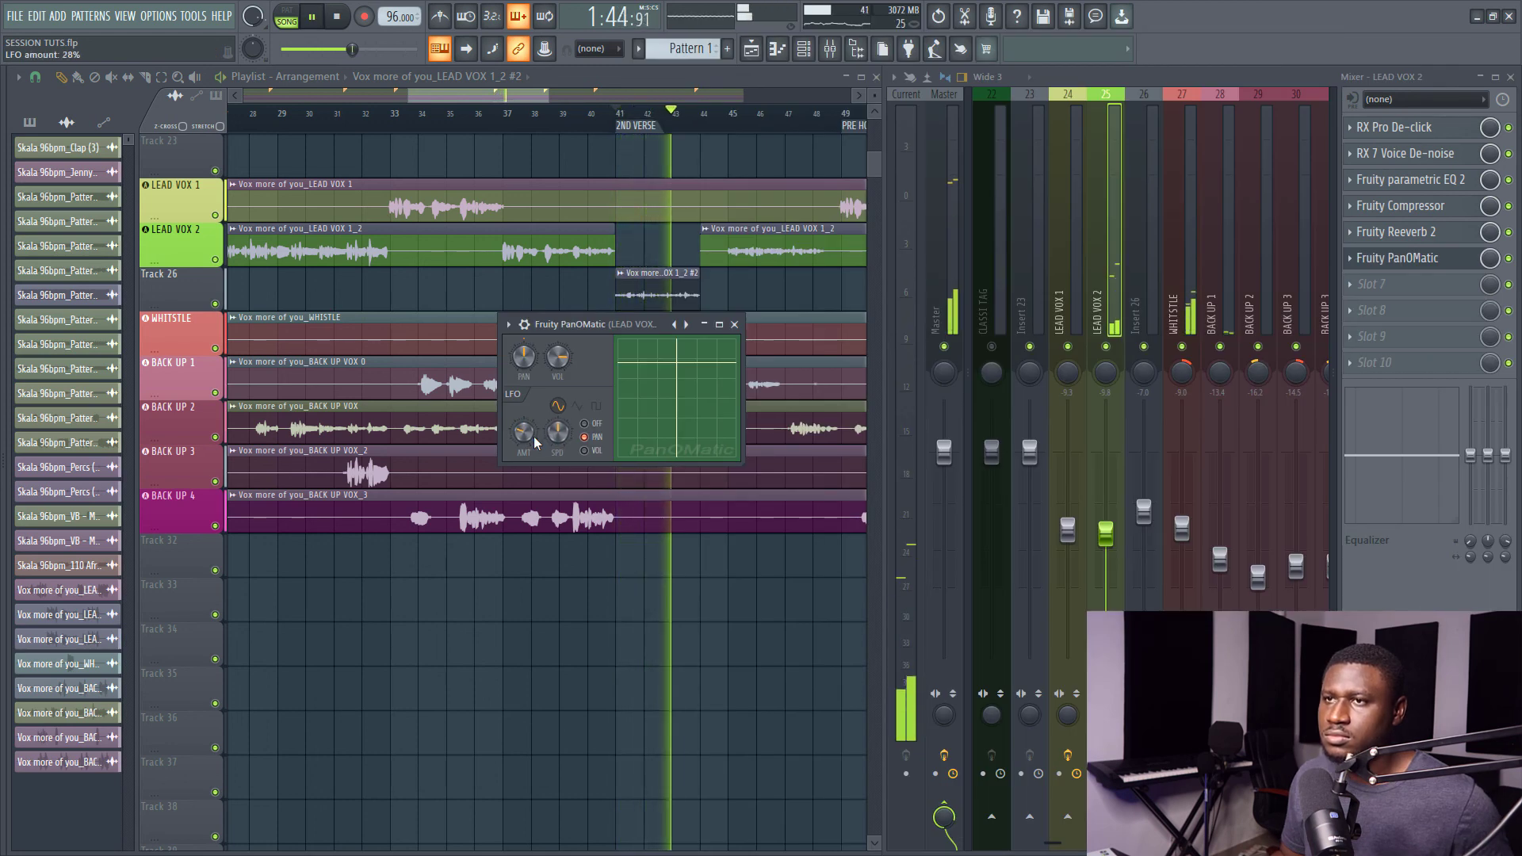
pyautogui.press('space')
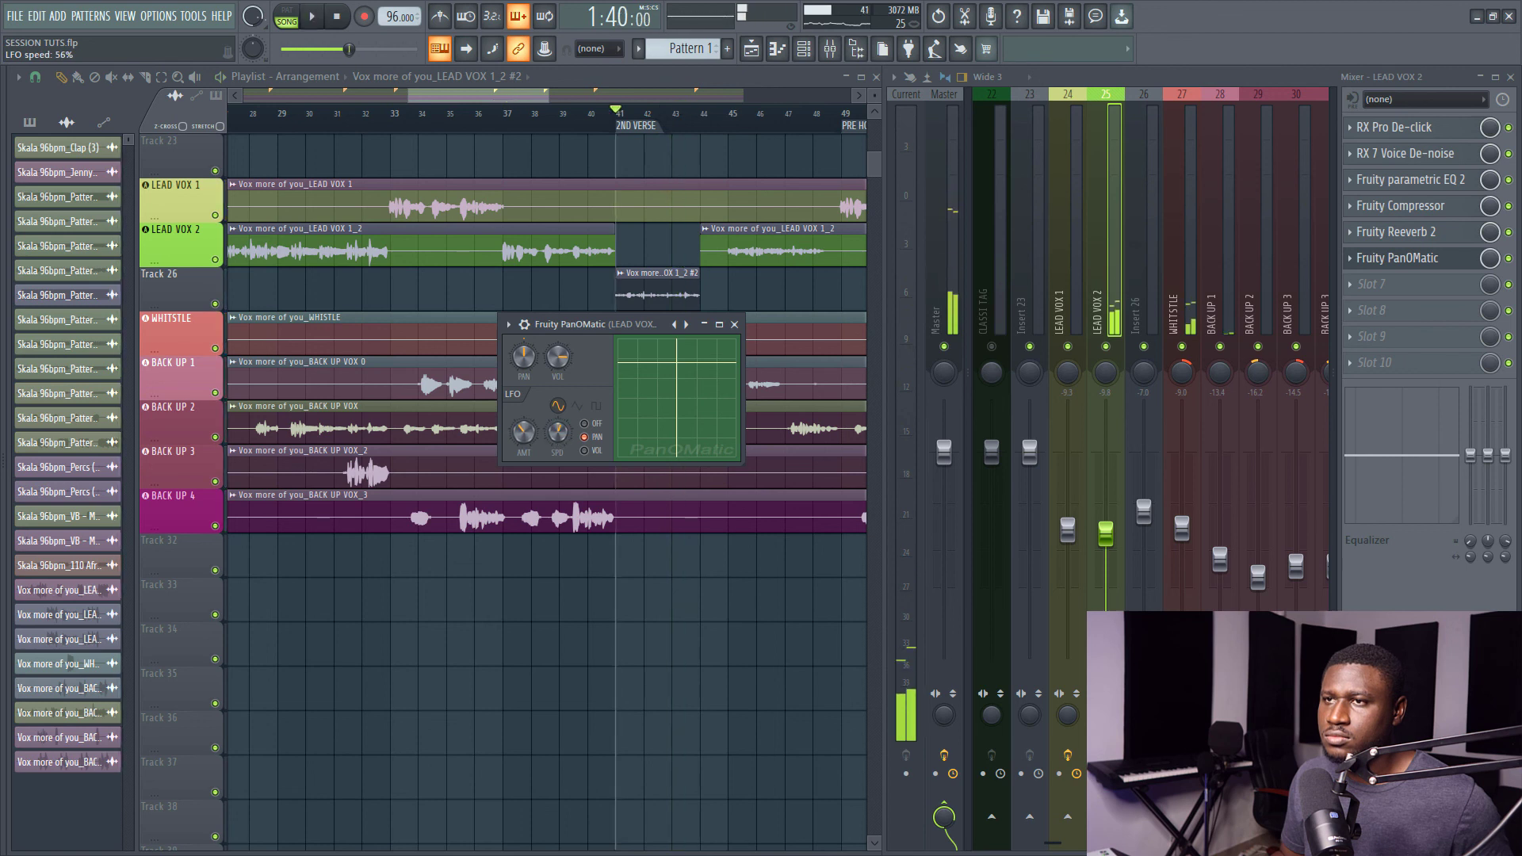
pyautogui.press('space')
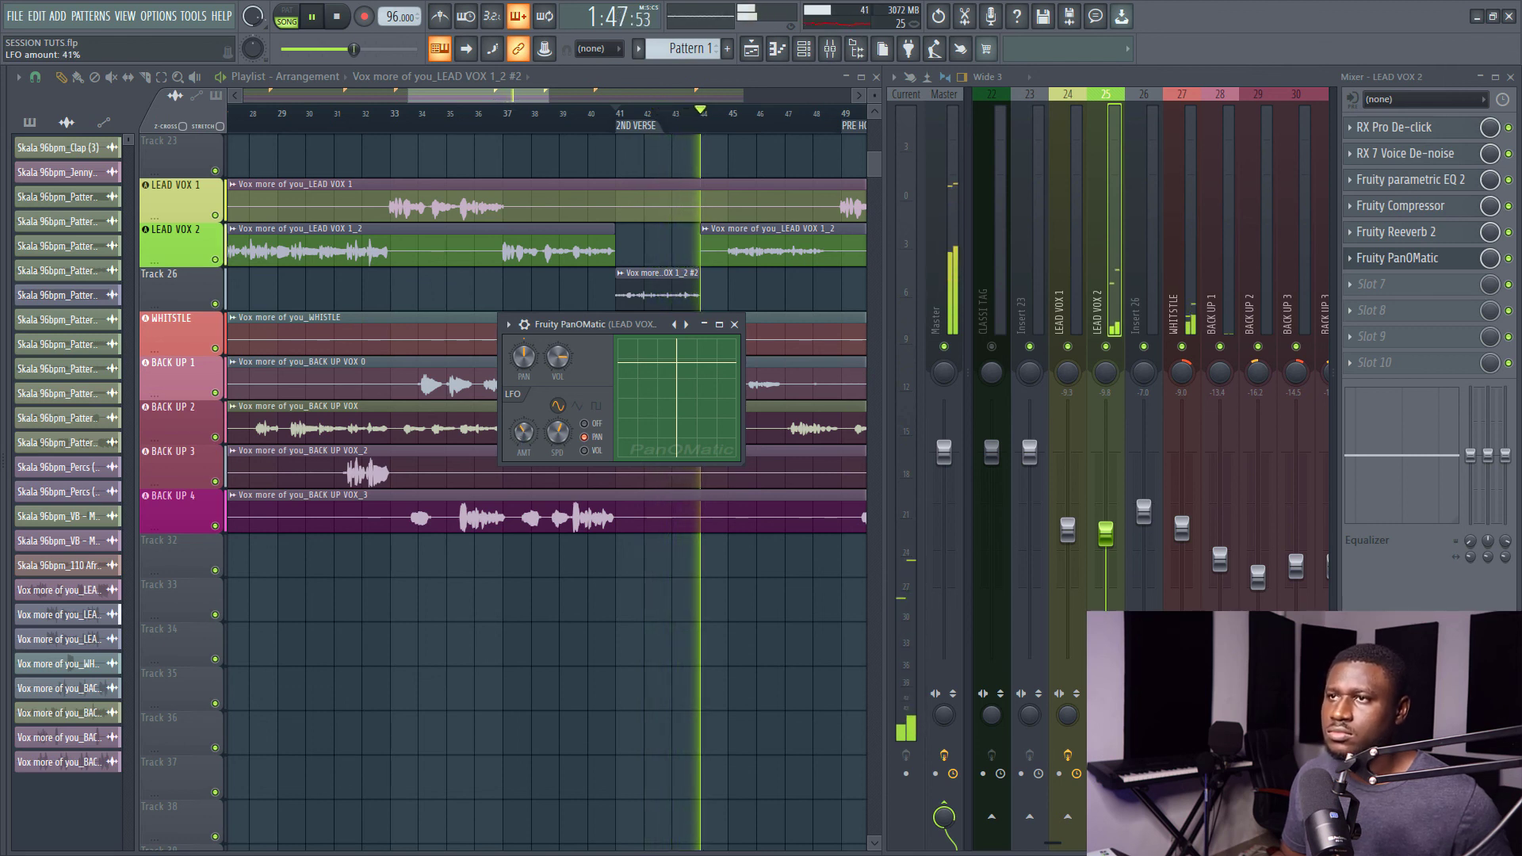
# Close the Fruity PanOMatic window and replay the second verse from its start to check the panning in the mix.
pyautogui.click(734, 324)
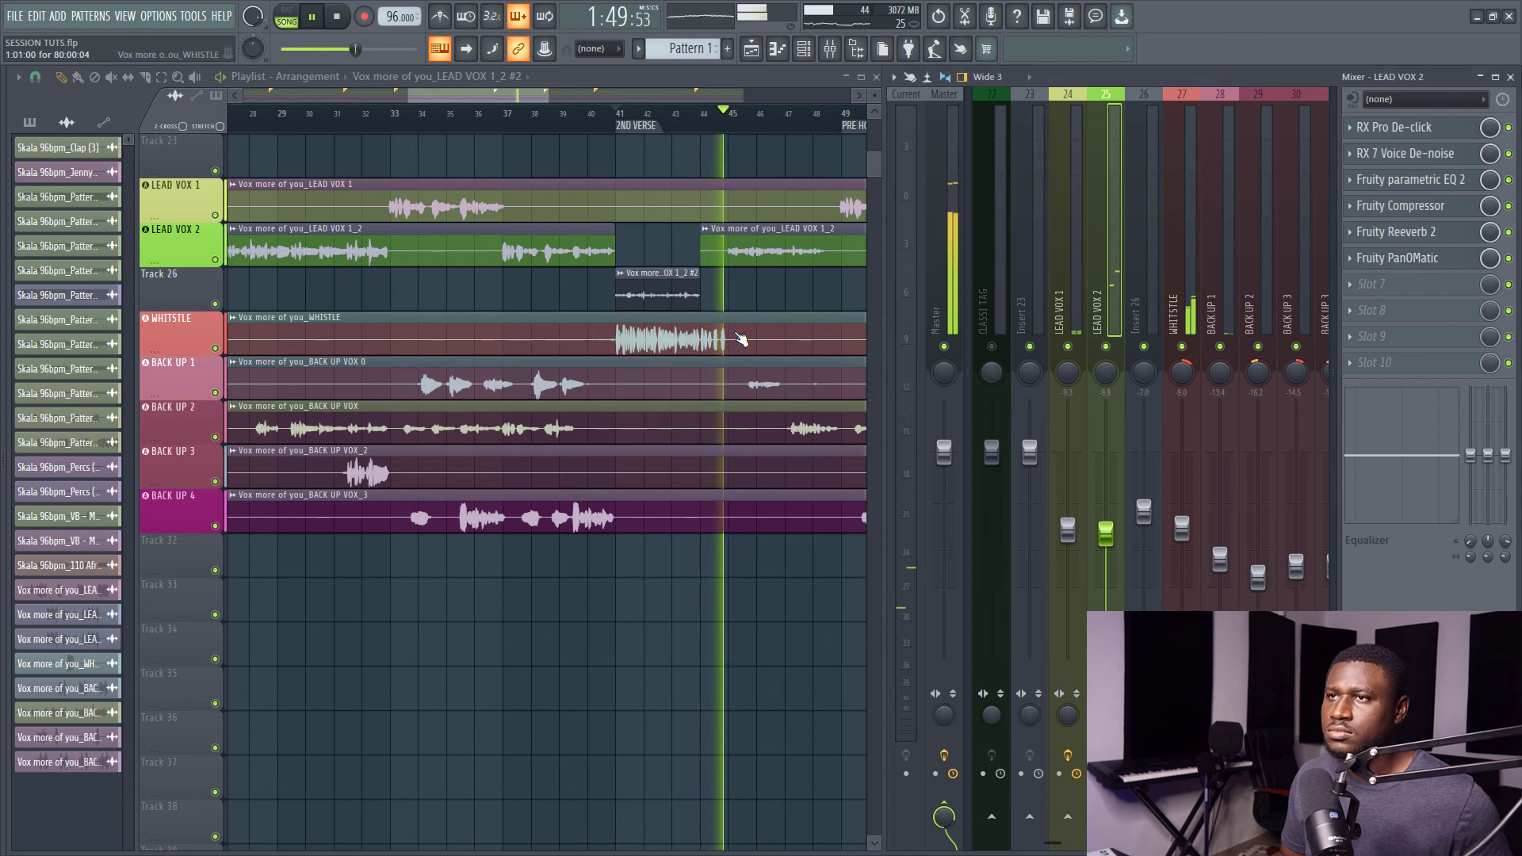
pyautogui.press('space')
pyautogui.press('space')
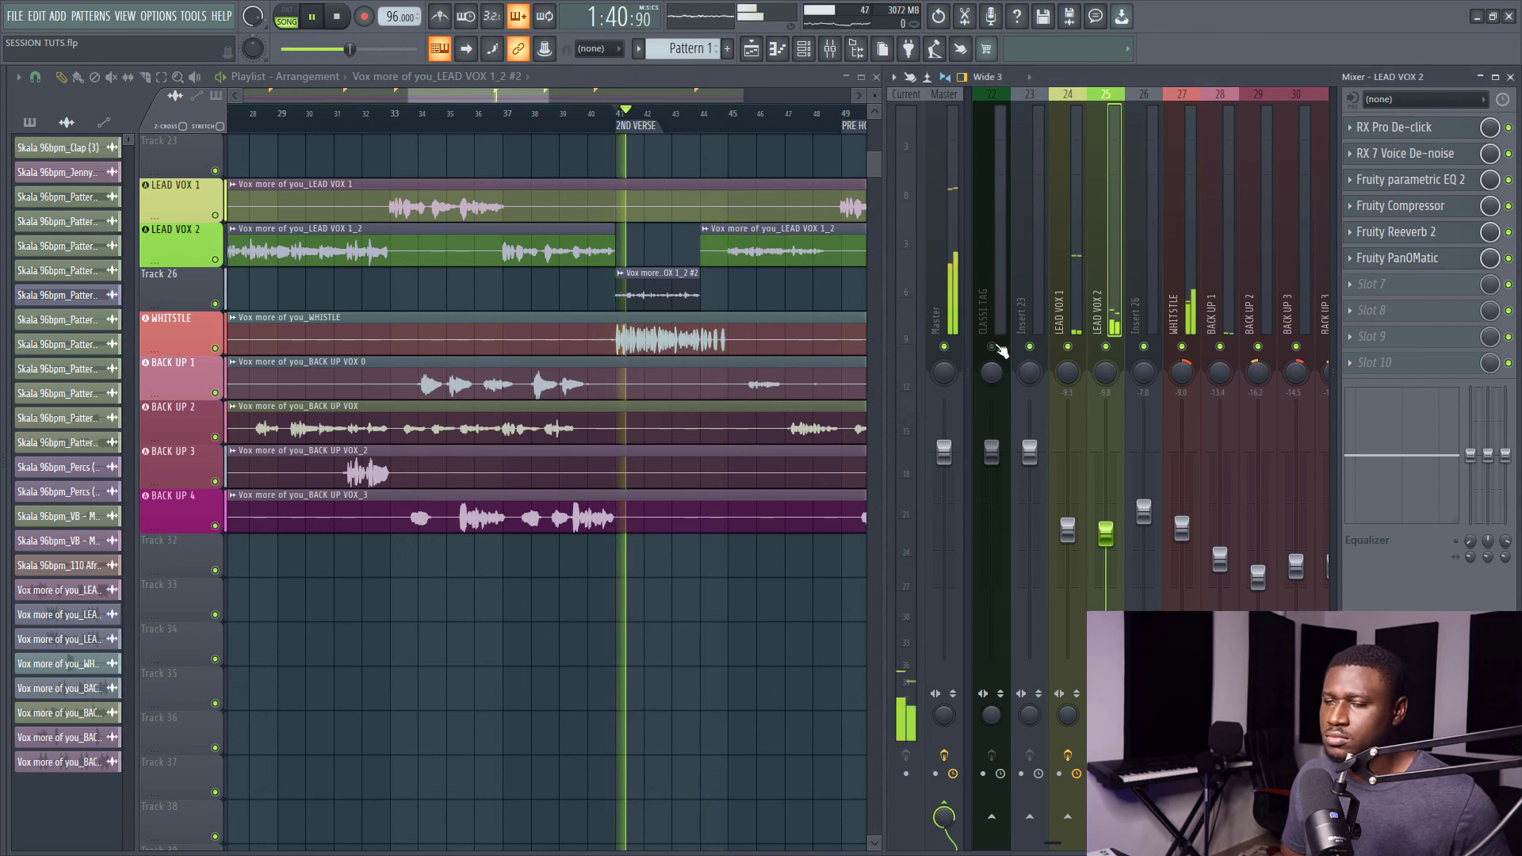